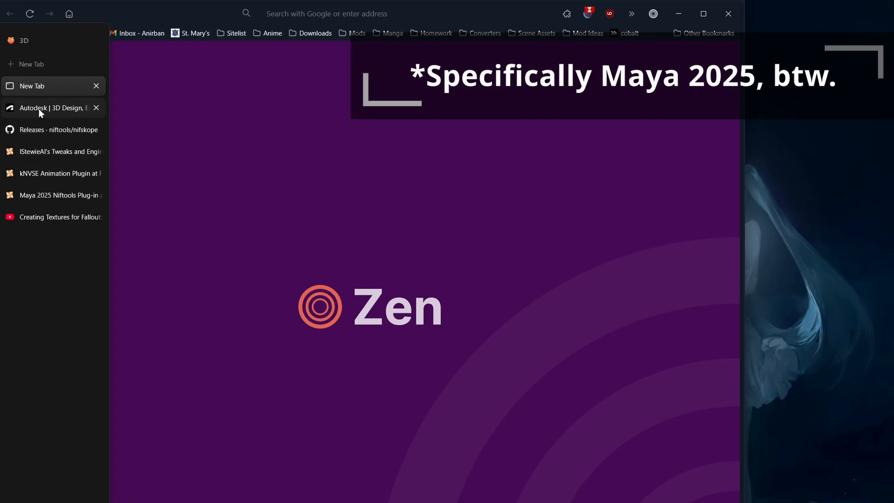
Review the open pages for Autodesk, NifSkope releases, lStewieAl's Tweaks, kNVSE Animation Plugin and the Maya 2025 Niftools Plug-in
left_click(38, 108)
left_click(47, 133)
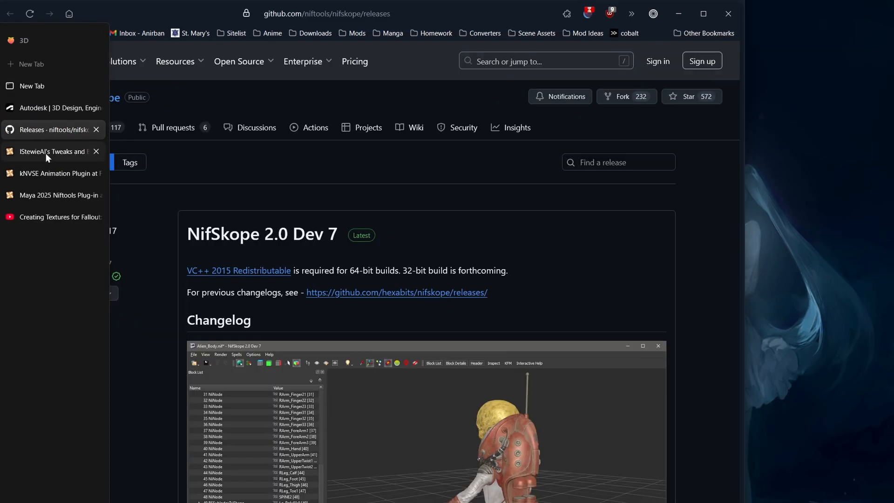
left_click(45, 153)
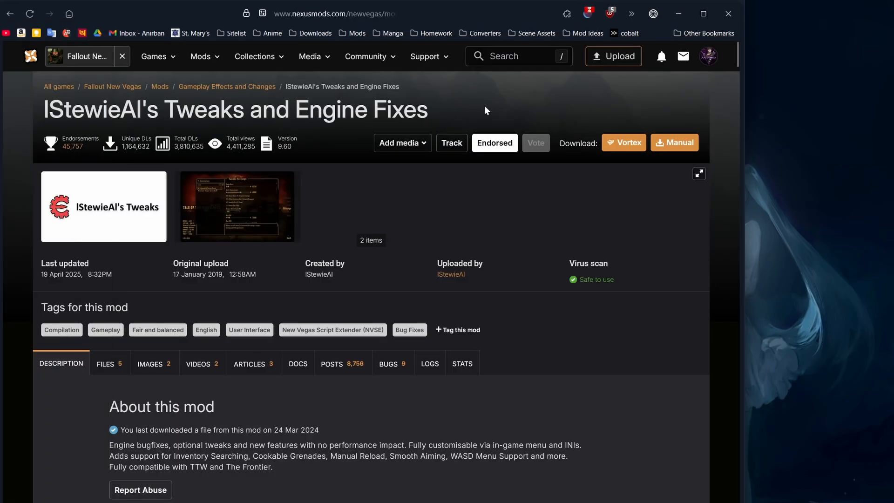
left_click_drag(447, 112, 114, 120)
left_click(53, 173)
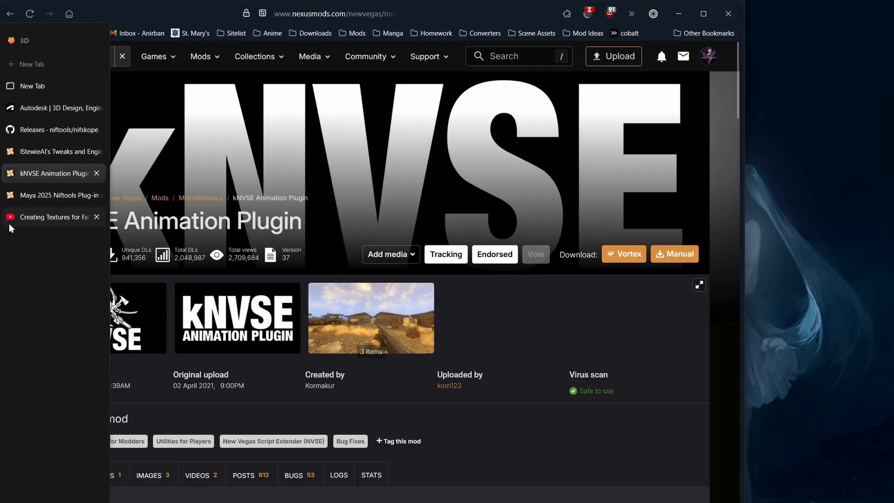
left_click(52, 195)
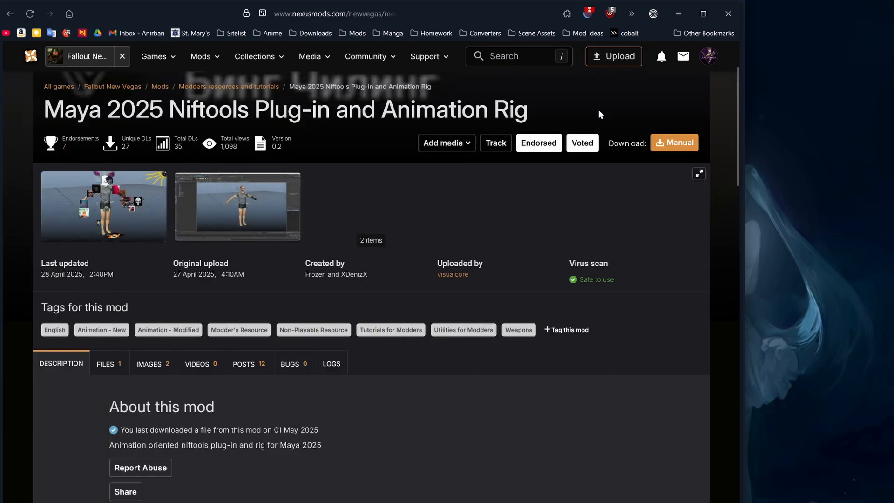
left_click_drag(524, 109, 370, 110)
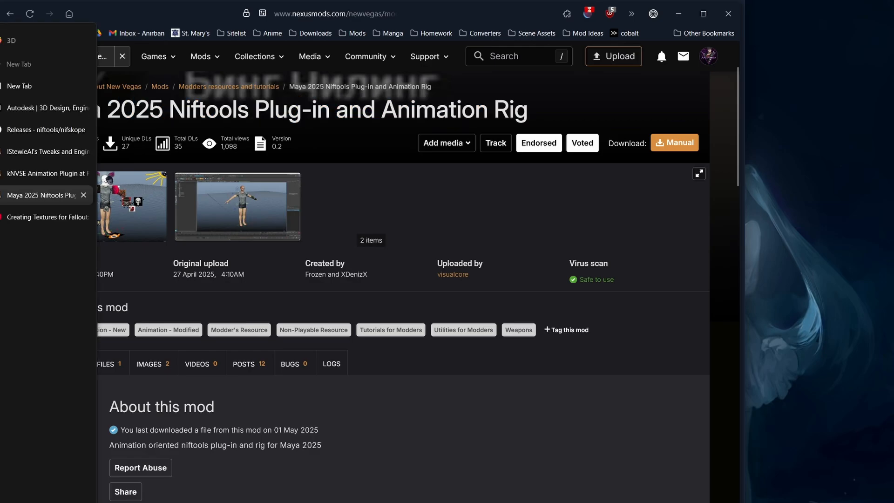
Return to the lStewieAl's Tweaks and Engine Fixes page and examine its main files
left_click(49, 173)
left_click(55, 151)
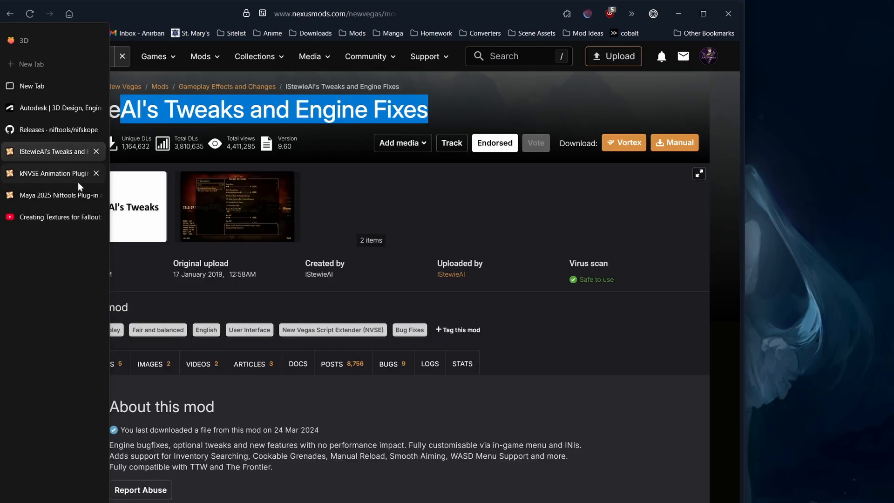
left_click(117, 368)
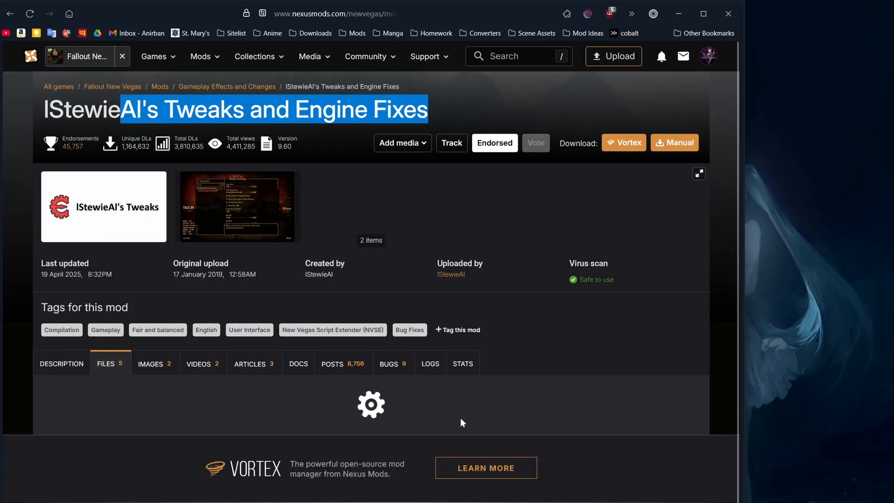
scroll(369, 410, "down", 2)
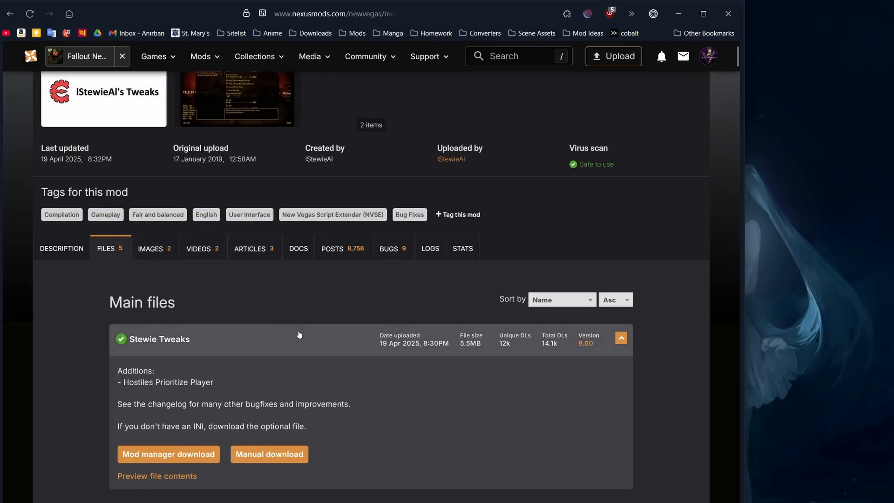
Manually download the Niftools Maya2025 main file from the Maya 2025 Niftools Plug-in and Animation Rig page
mouse_move(27, 223)
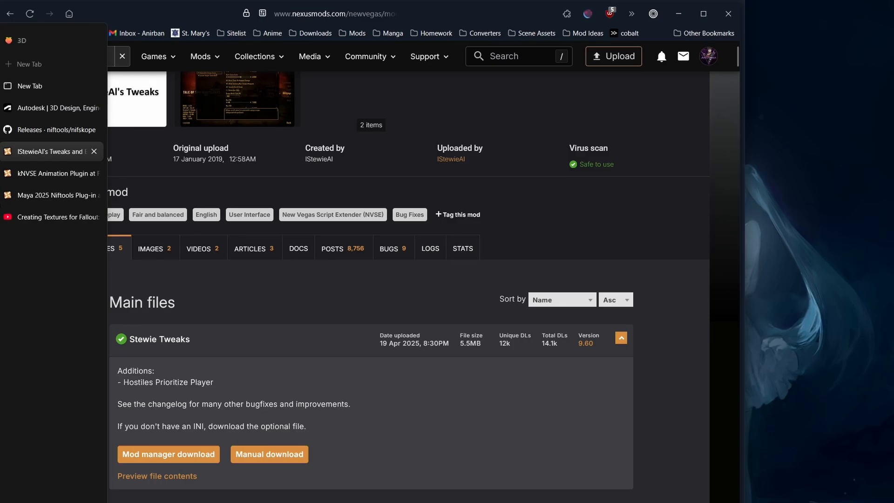
left_click(31, 192)
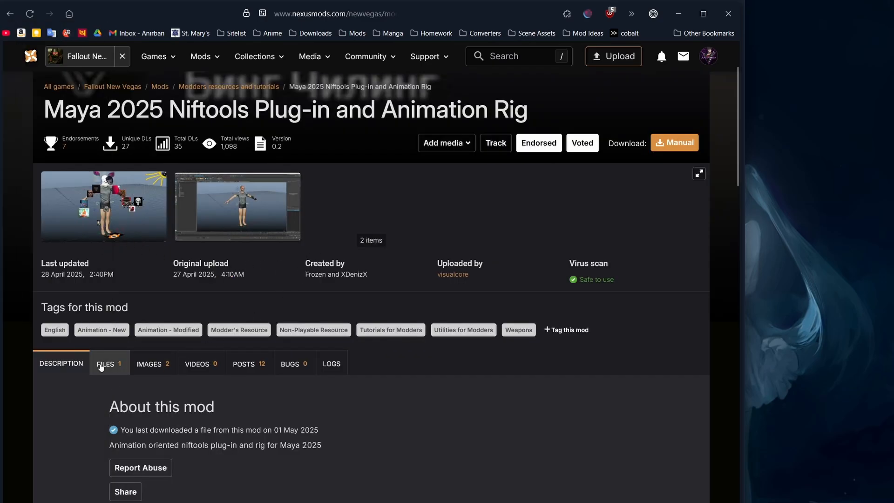
left_click(101, 366)
scroll(131, 382, "down", 3)
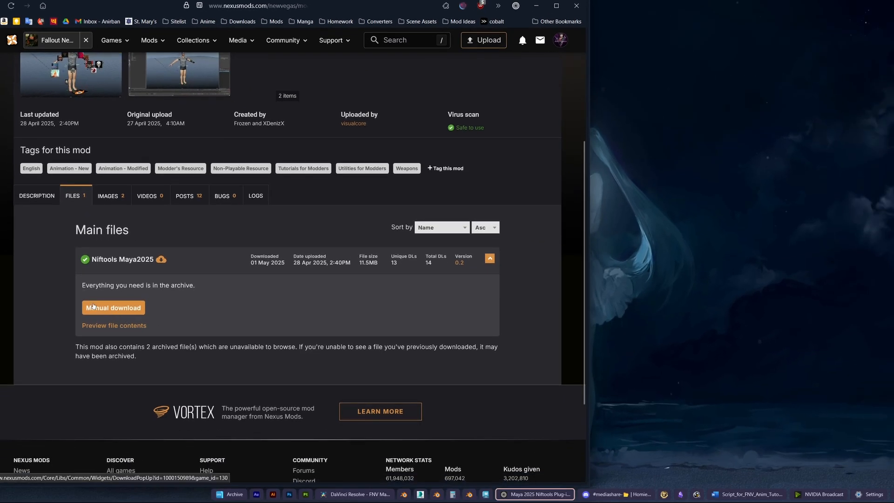
left_click(93, 306)
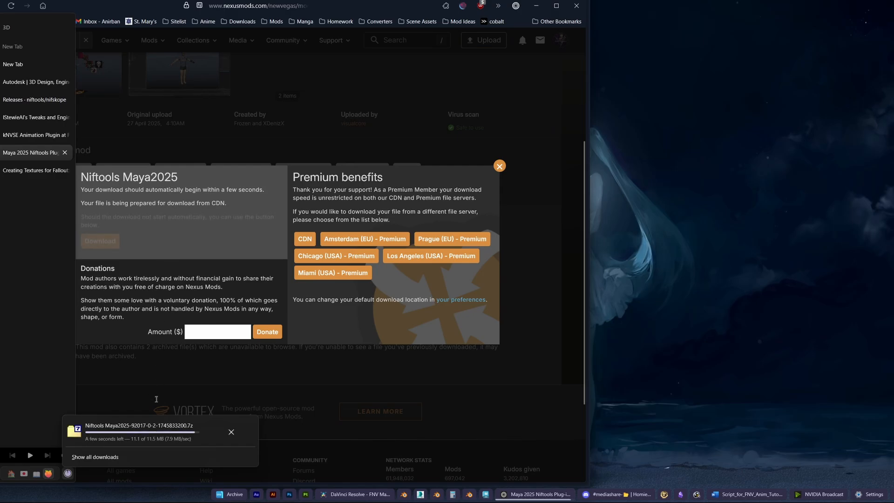
Move the downloaded Niftools Maya2025 archive into the Maya tutorial's Archive folder and extract it with 7-Zip into its own folder
left_click_drag(170, 427, 856, 305)
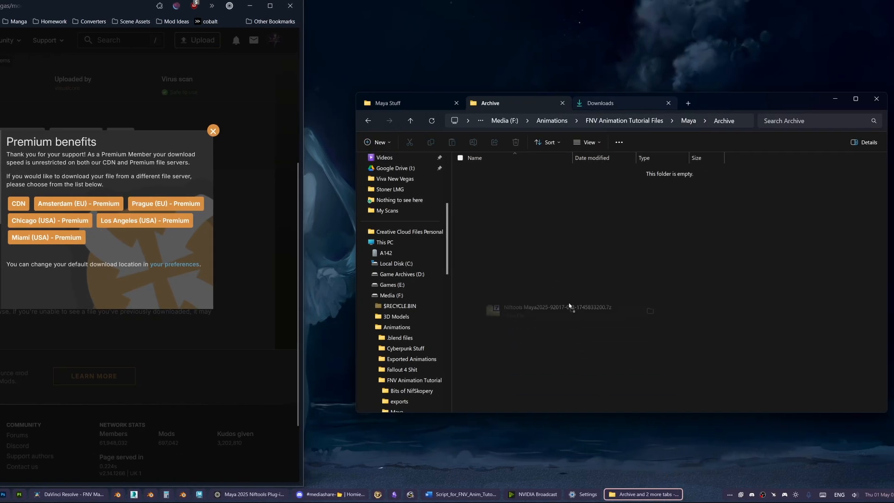
left_click_drag(569, 306, 557, 219)
right_click(504, 171)
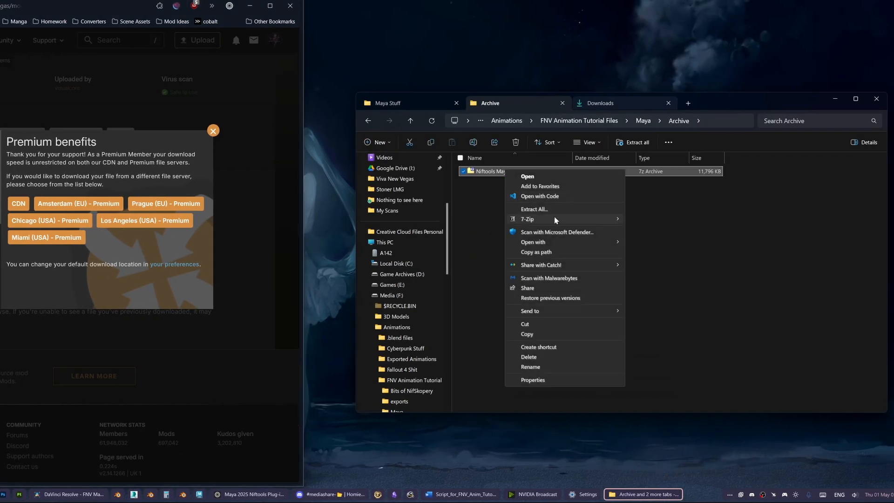
mouse_move(555, 219)
left_click(656, 241)
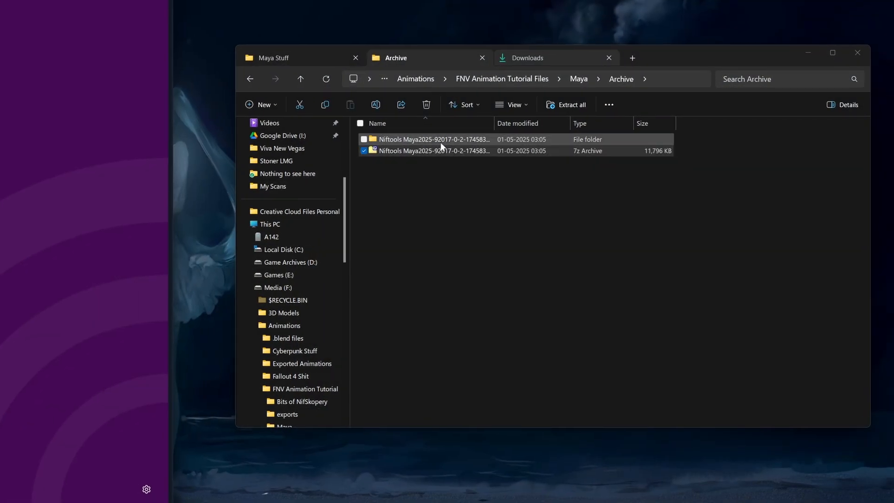
Open the Niftools Maya Plugin folder inside the extracted Niftools Maya2025 folder
left_click(526, 172)
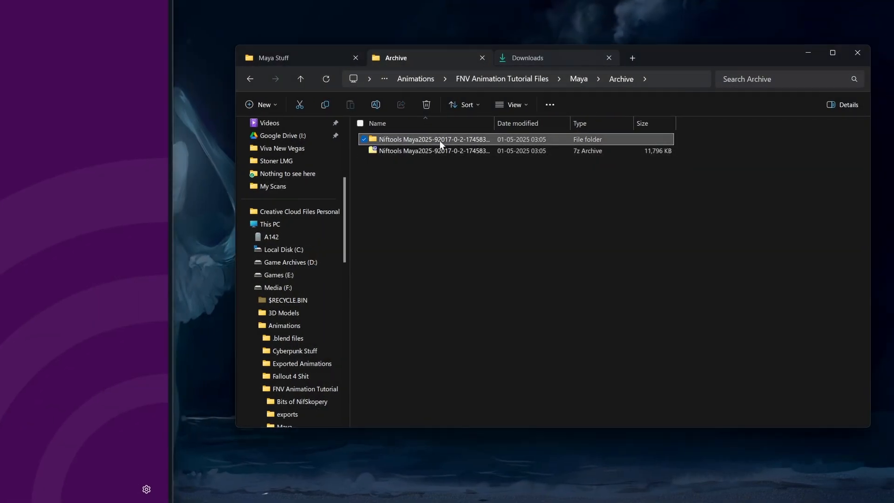
double_click(440, 141)
double_click(419, 139)
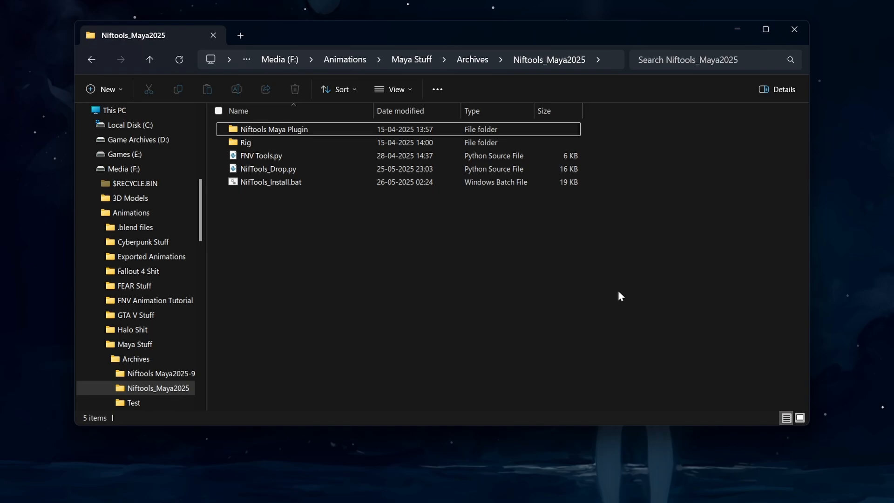
left_click(291, 183)
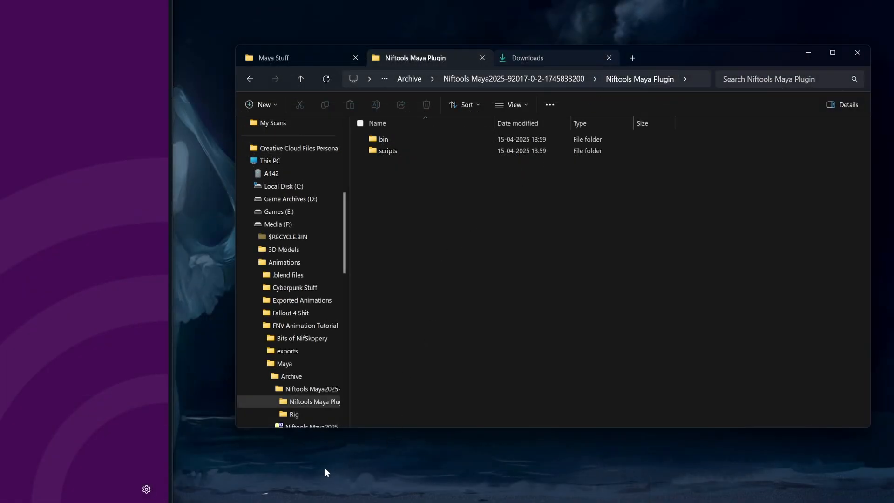
Find Maya 2025 on the computer and open the installation folder containing maya.exe beside the plugin folder
key("super")
type("maya 2025")
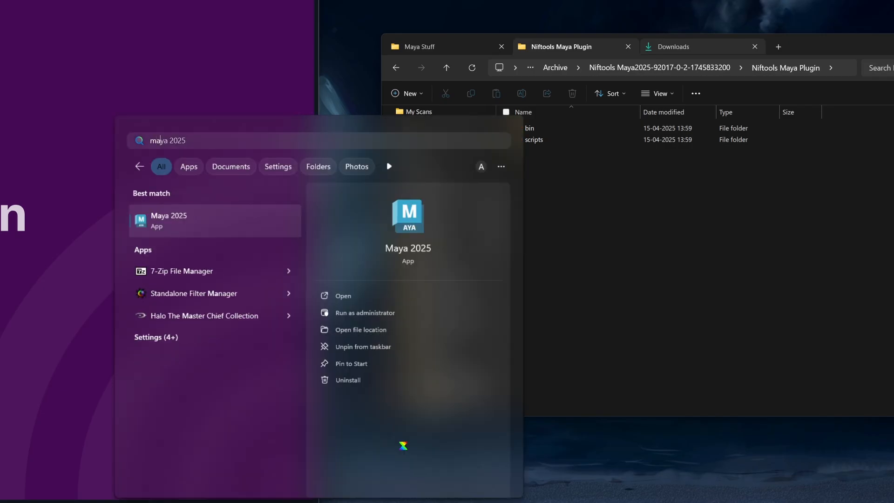
left_click(368, 330)
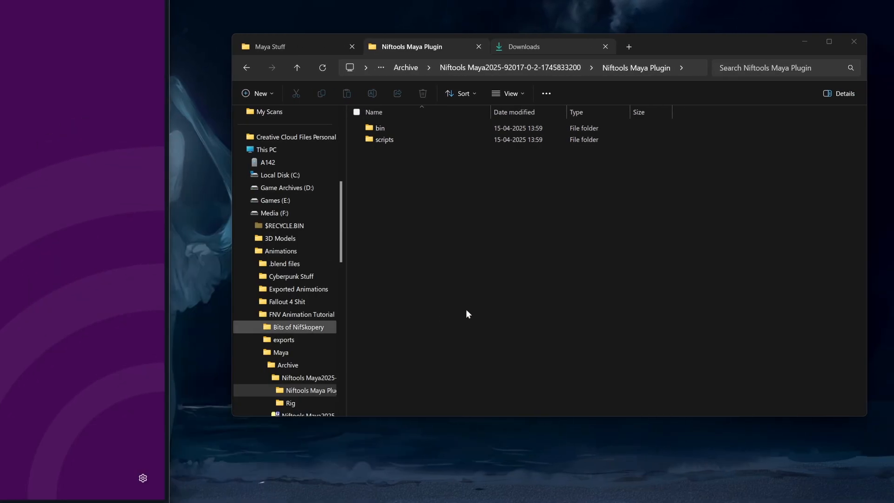
right_click(397, 150)
left_click(429, 176)
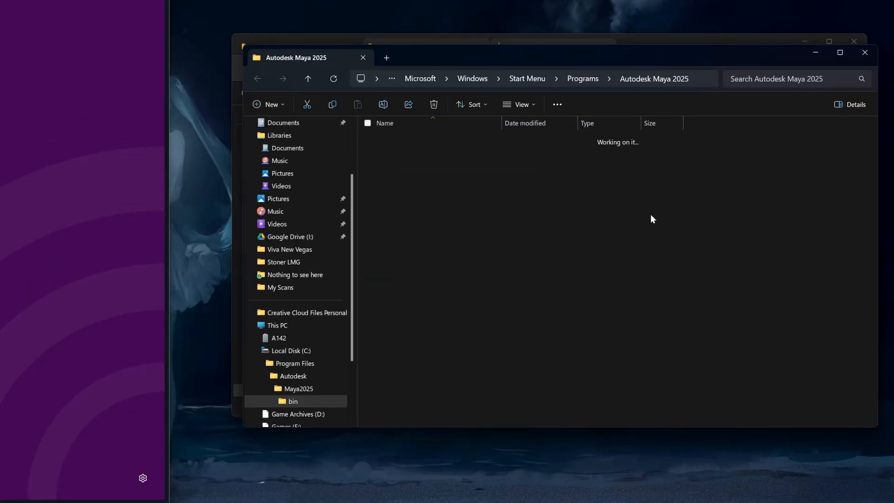
left_click_drag(485, 56, 297, 63)
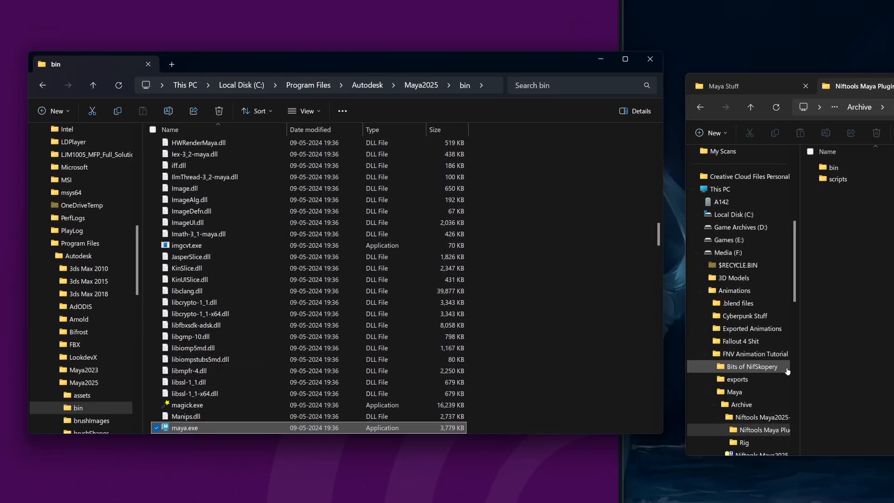
Copy the plugin's bin folder into the Maya2025 installation directory under Program Files\Autodesk
left_click(833, 168)
scroll(307, 233, "up", 5)
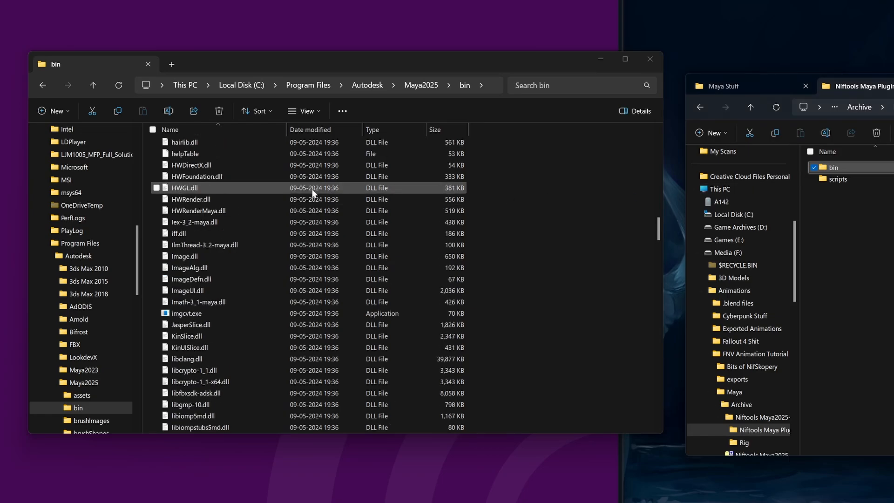
left_click(93, 86)
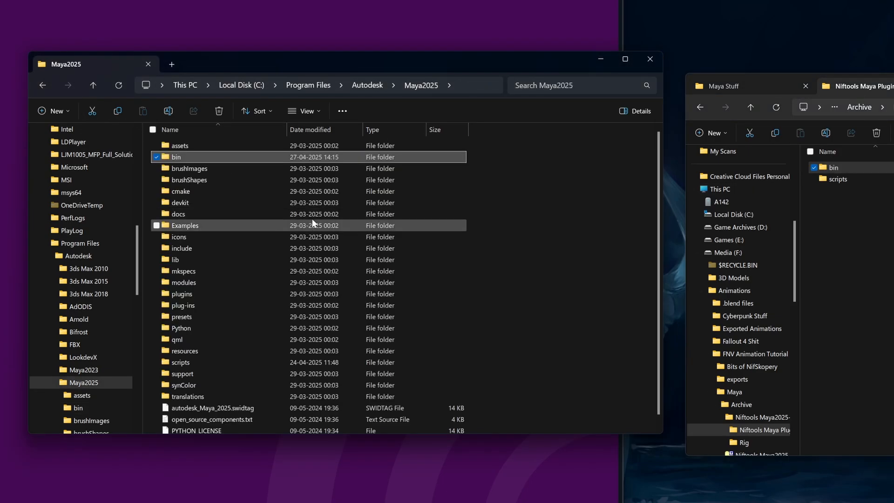
left_click_drag(846, 167, 497, 205)
left_click(601, 200)
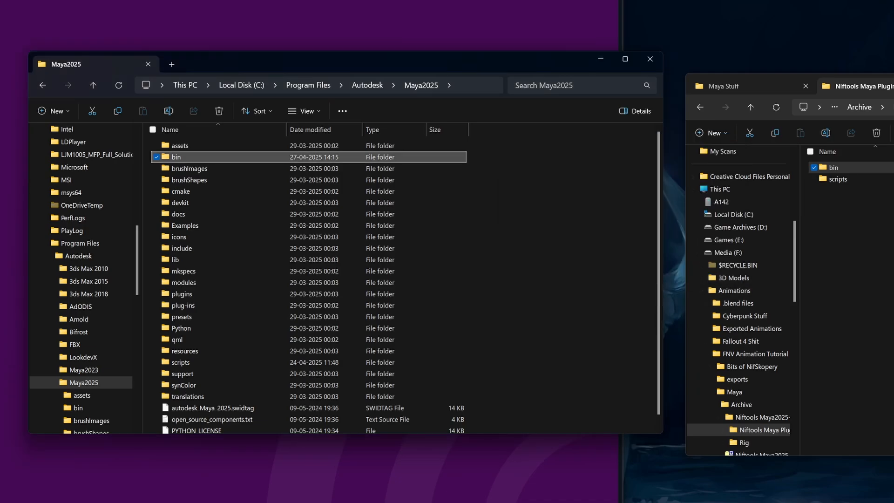
Copy the plugin's scripts folder into the Documents\maya folder, replacing the files already in the destination
left_click(838, 179)
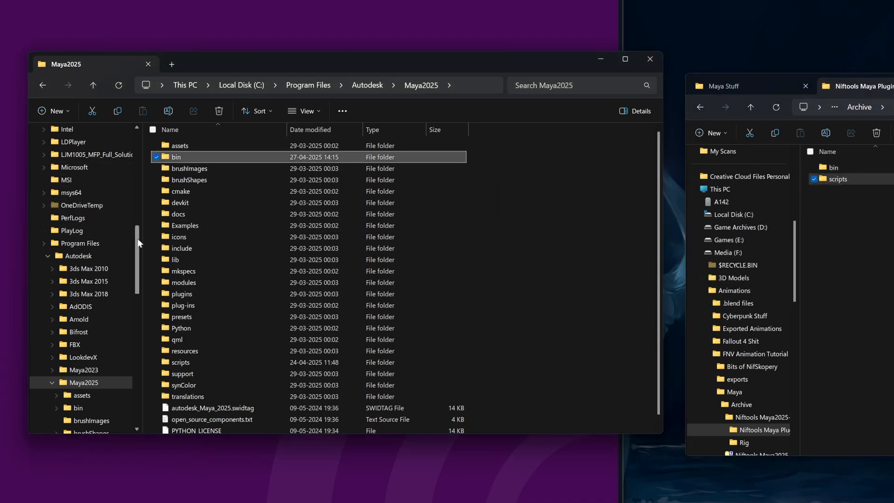
left_click_drag(138, 242, 137, 149)
left_click(72, 232)
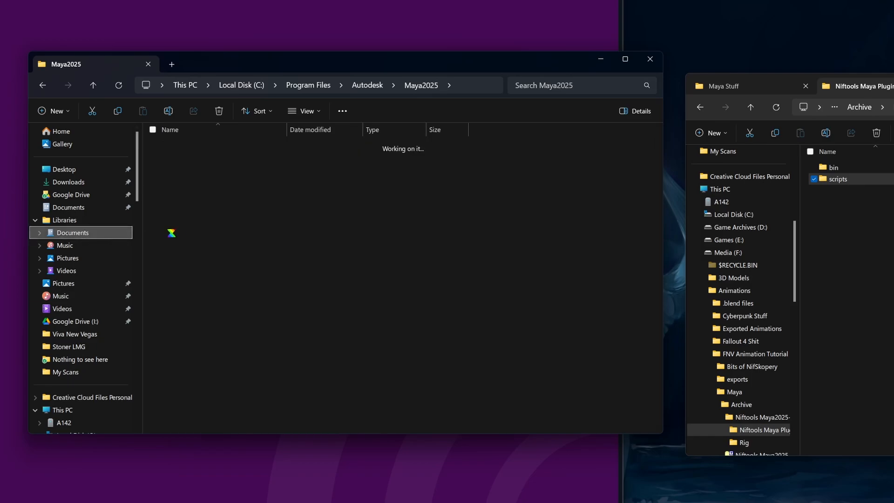
double_click(197, 227)
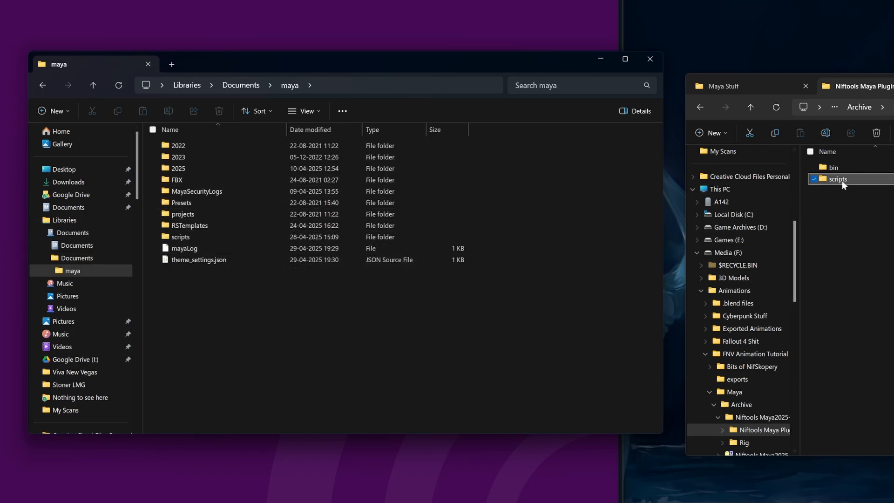
left_click_drag(842, 181, 306, 328)
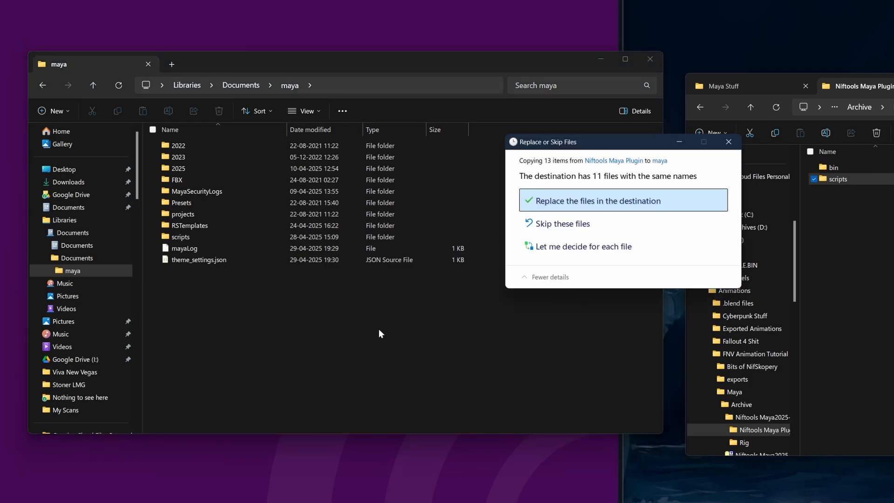
left_click(556, 201)
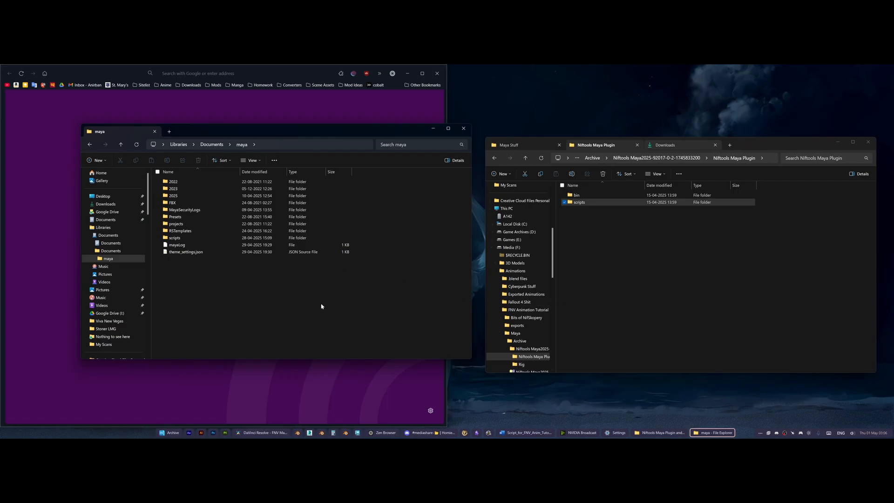
Launch Command Prompt as administrator
key("super")
type("cmd")
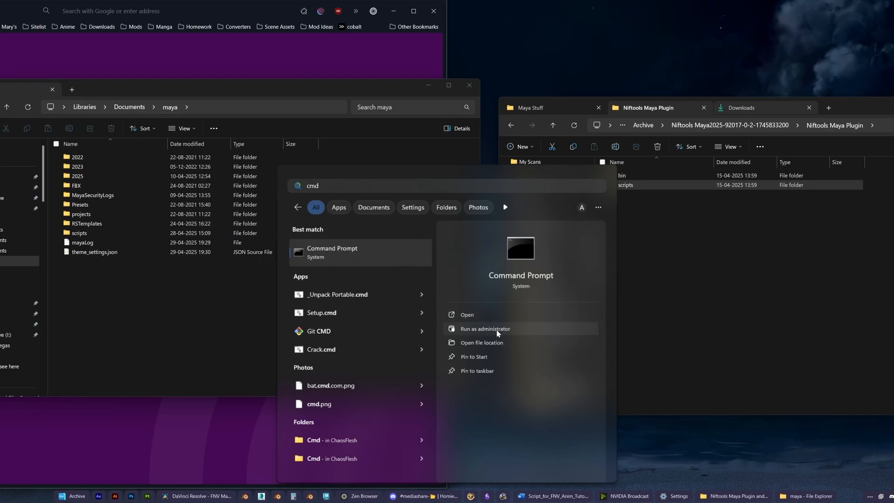
left_click(503, 330)
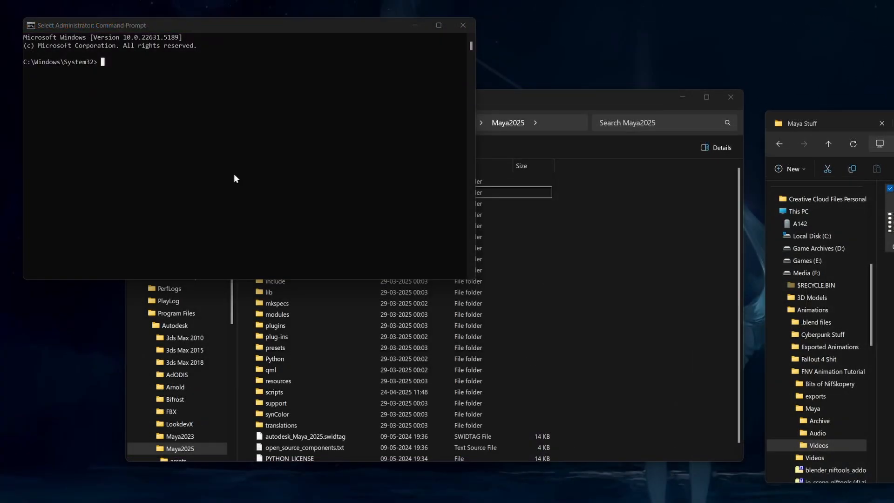
Switch to Zen Browser and examine the PyMEL installation instructions on the Maya 2025 Niftools Plug-in page
left_click(488, 501)
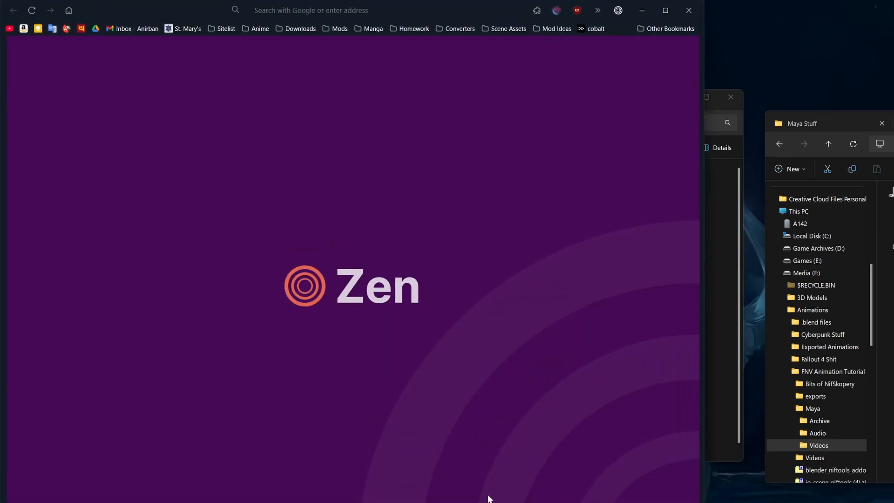
mouse_move(2, 210)
left_click(46, 201)
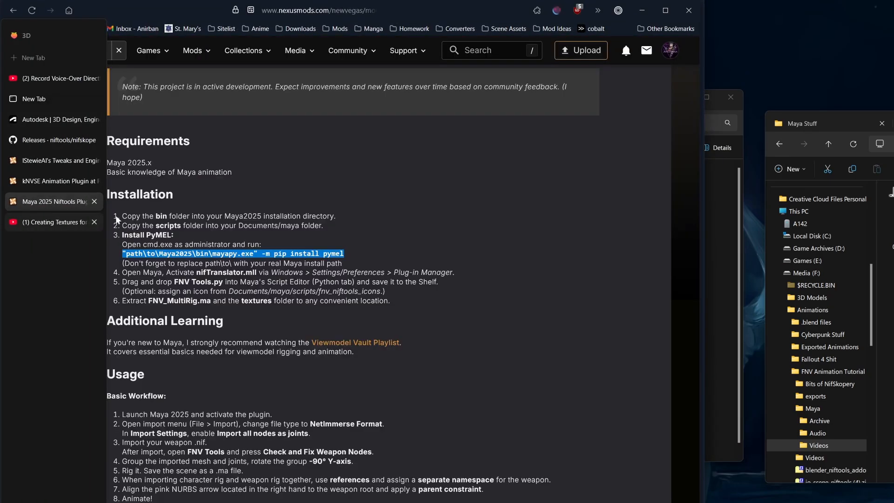
left_click(283, 252)
scroll(247, 335, "up", 8)
scroll(211, 415, "down", 8)
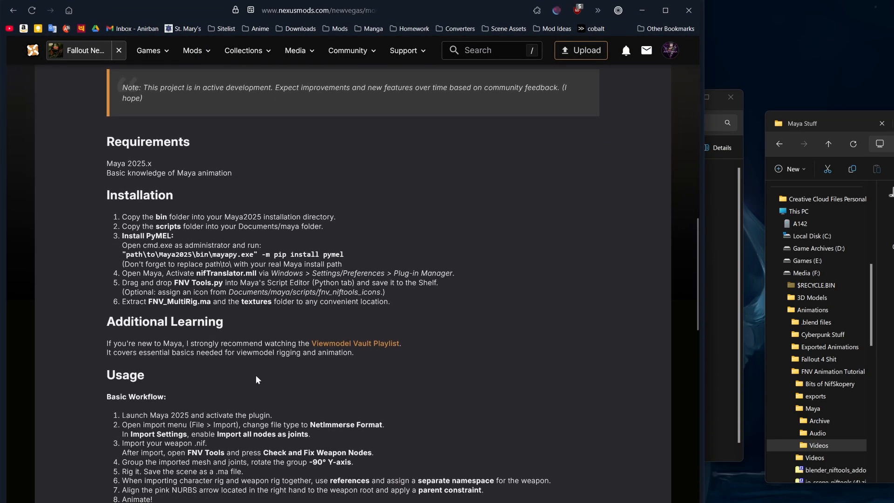
Copy the PyMEL install command from the Installation section and paste it into the administrator Command Prompt
double_click(110, 191)
left_click(115, 265)
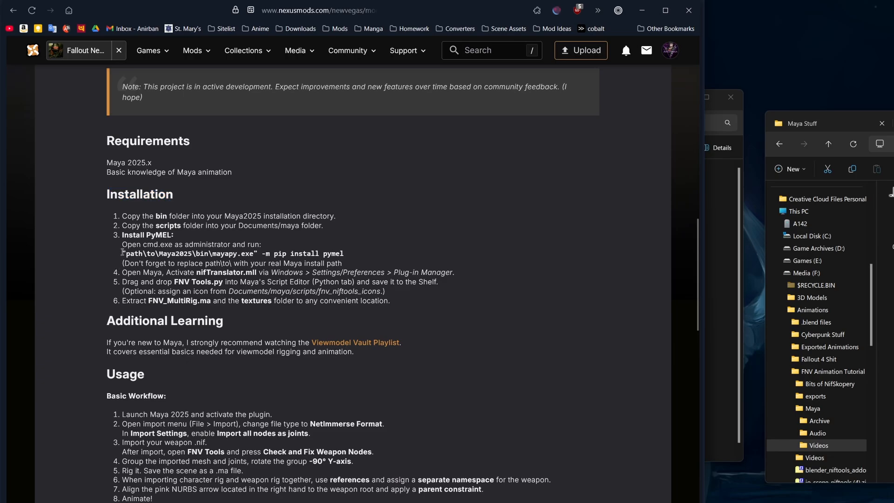
left_click_drag(123, 253, 341, 253)
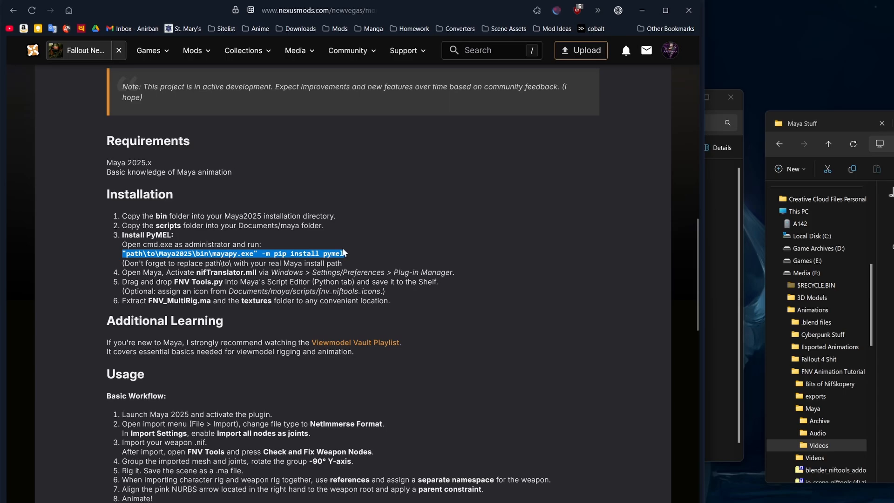
right_click(340, 256)
left_click(385, 300)
key("alt+Tab")
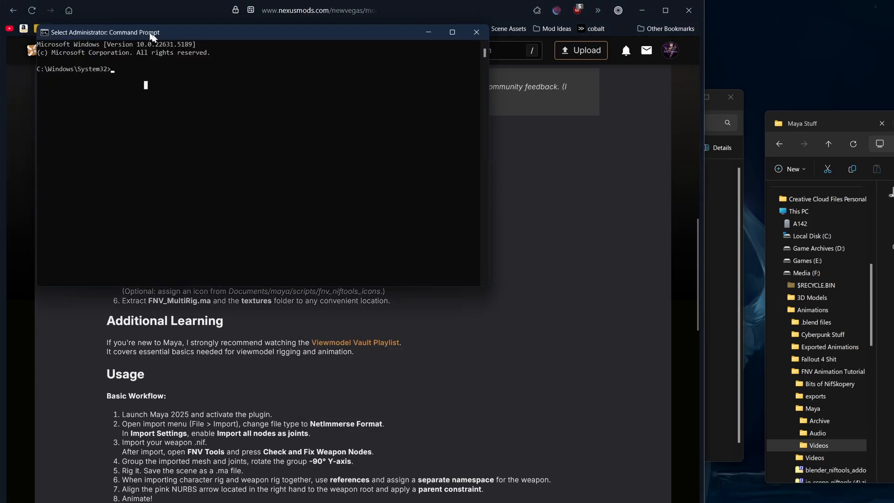
left_click_drag(130, 25, 396, 134)
right_click(398, 192)
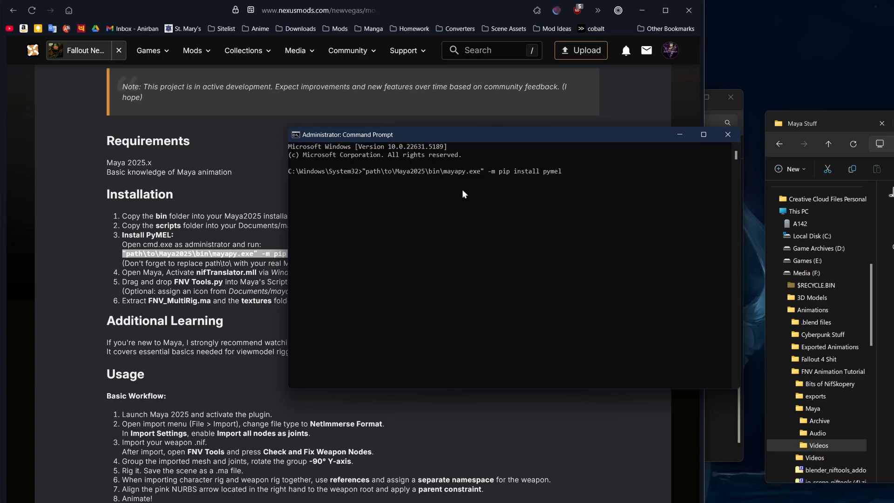
Switch to File Explorer and copy the full path of the Maya2025 installation folder, then return to Command Prompt
left_click_drag(366, 171, 427, 174)
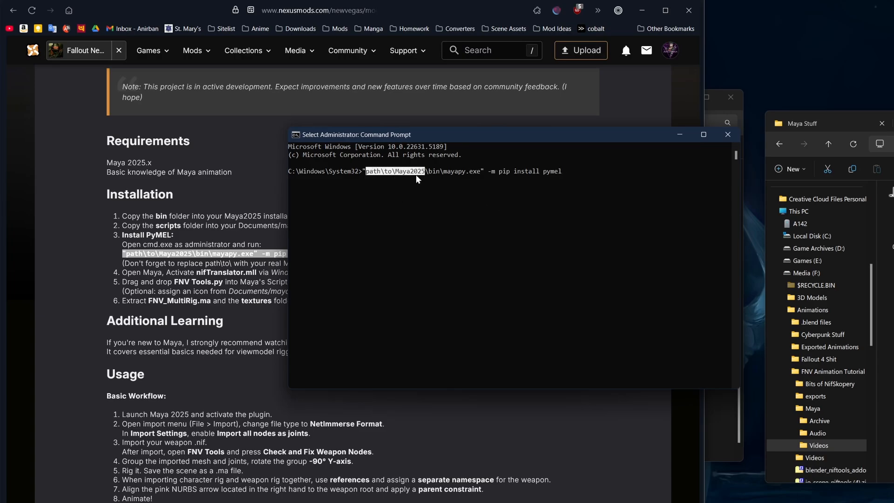
key("alt+Tab")
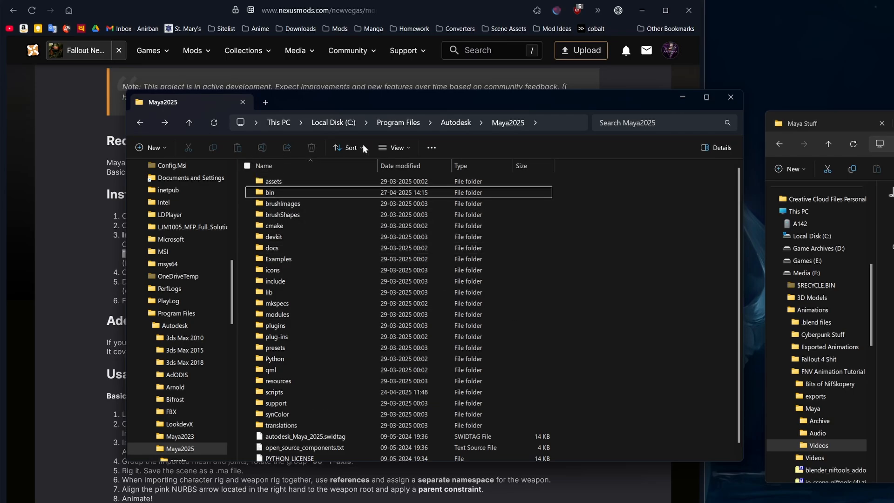
left_click(563, 123)
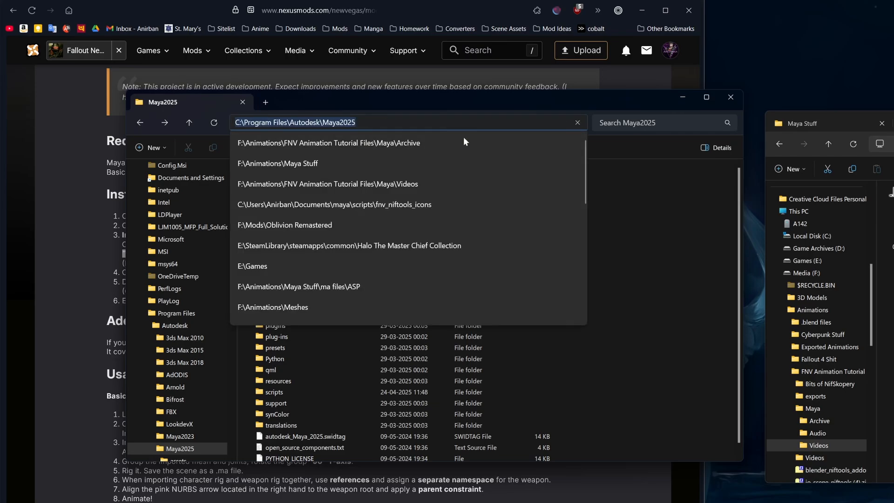
left_click(661, 219)
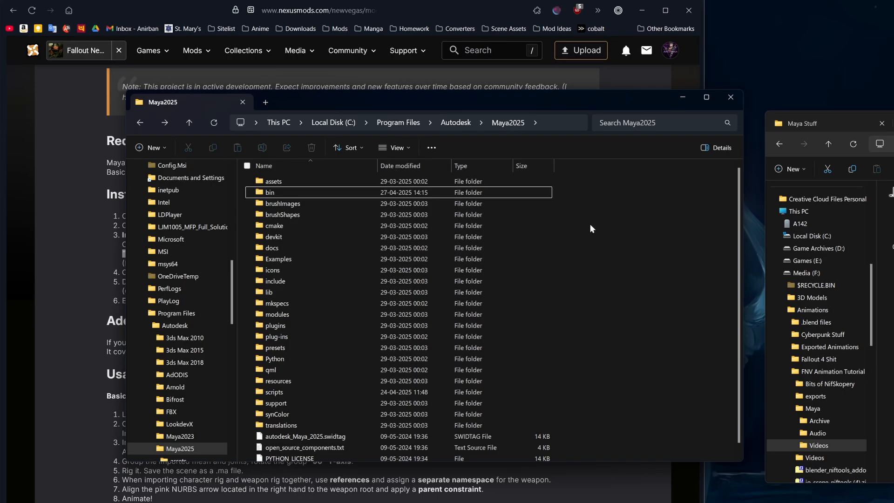
scroll(737, 228, "down", 1)
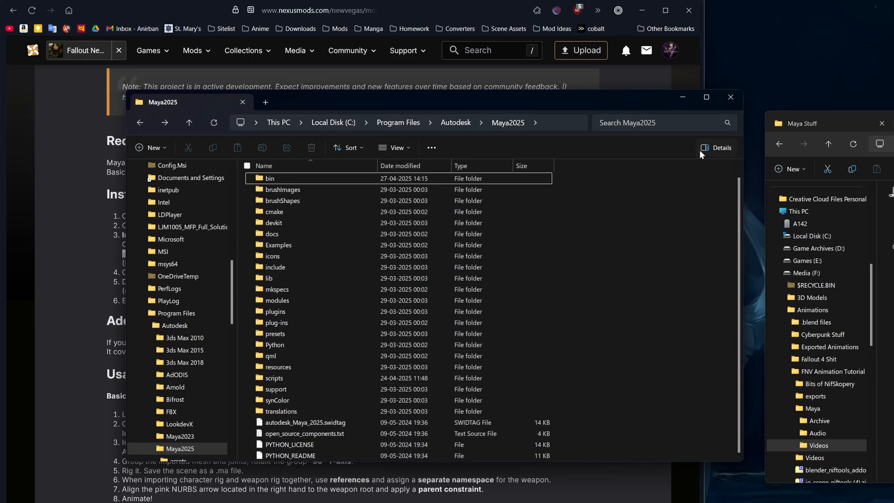
left_click(681, 96)
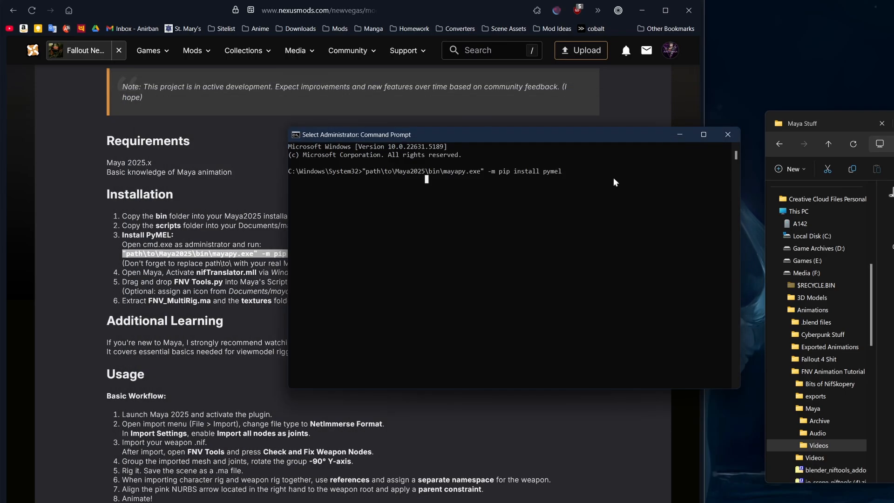
Replace the placeholder path\to\Maya2025 in the PyMEL install command with C:\Program Files\Autodesk\Maya2025
key("Escape")
key("BackSpace")
key("BackSpace")
key("BackSpace")
key("BackSpace")
key("BackSpace")
key("BackSpace")
key("BackSpace")
key("BackSpace")
key("BackSpace")
key("BackSpace")
key("BackSpace")
key("BackSpace")
key("BackSpace")
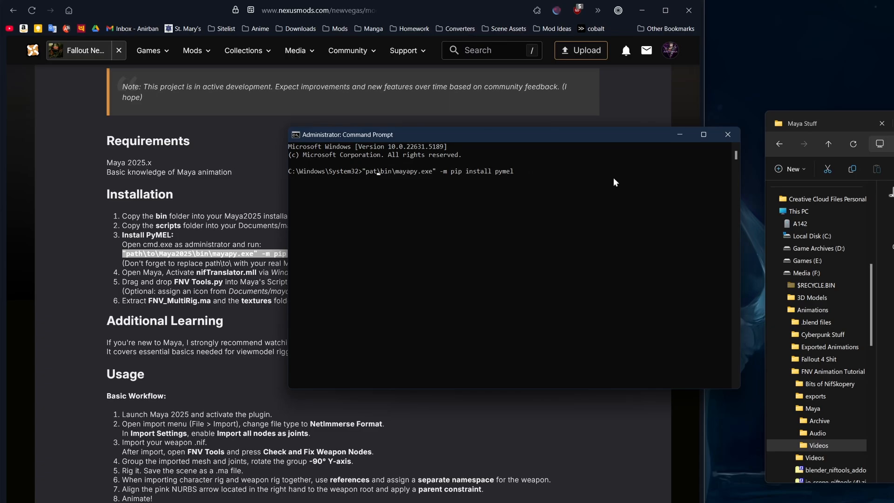
key("BackSpace")
key("BackSpace")
key("BackSpace")
key("ctrl+v")
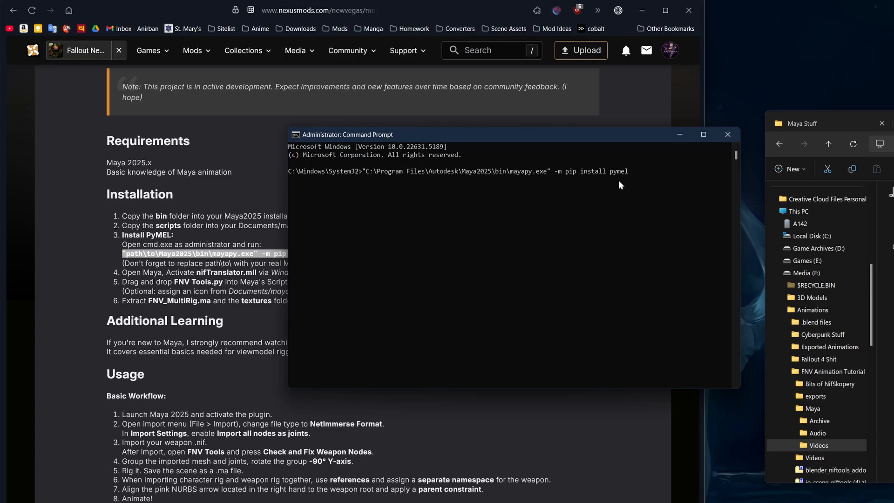
left_click(689, 180)
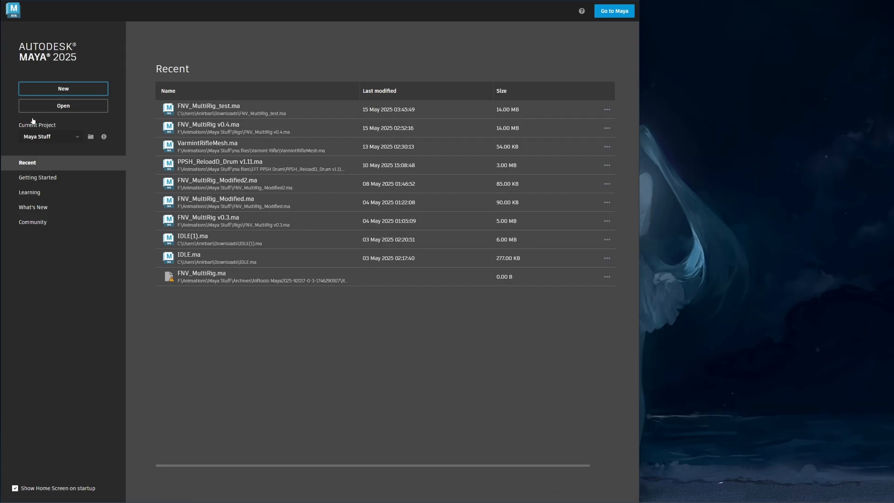
Create a new scene in Maya 2025 and clear both the history and input areas of the Script Editor
left_click(63, 88)
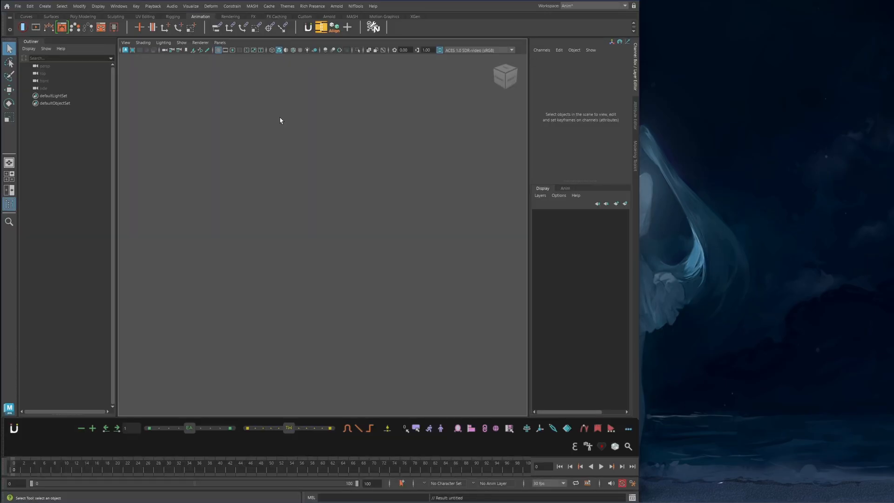
left_click(632, 497)
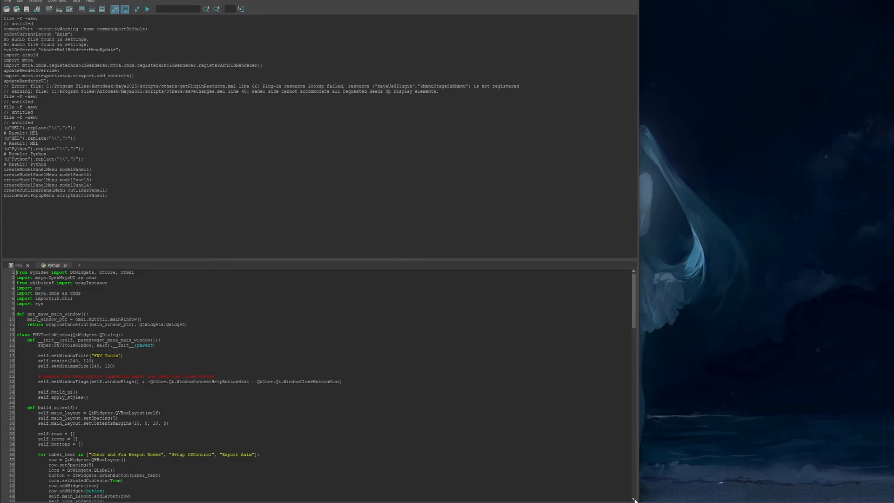
left_click_drag(177, 0, 0, 103)
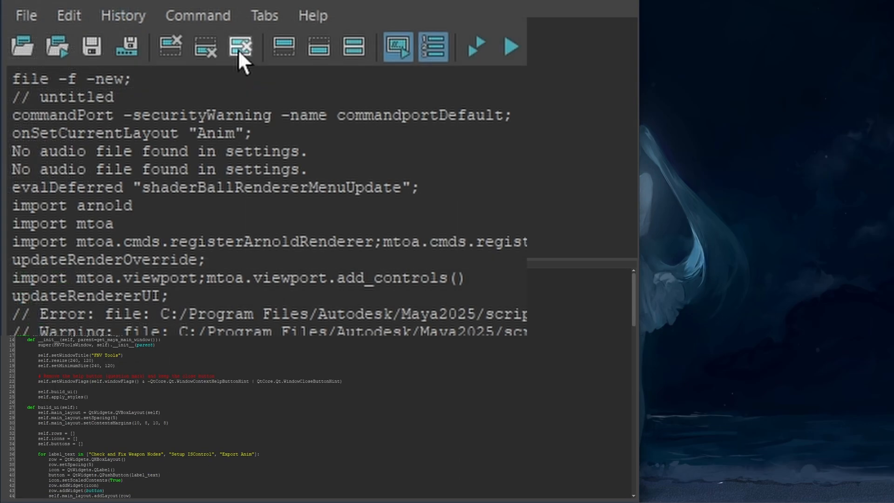
left_click(69, 12)
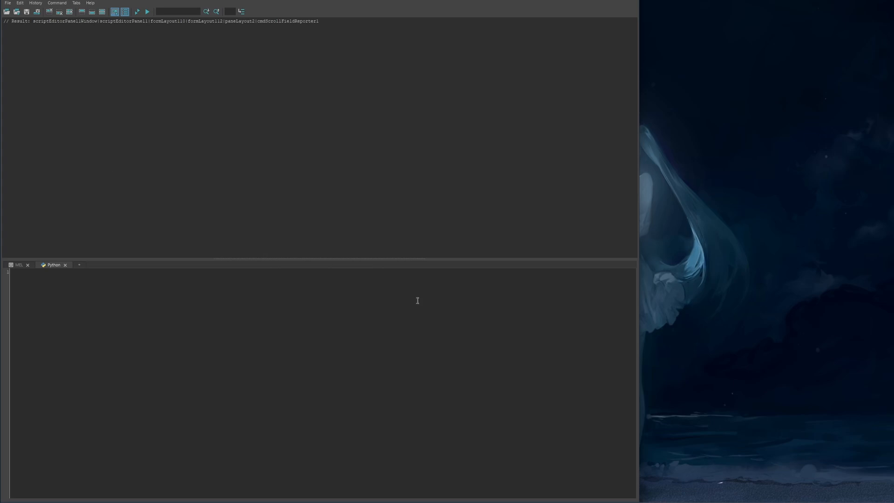
Load FNV Tools.py from the Niftools Maya2025 archive folder in File Explorer into the Script Editor's Python input area
key("alt+Tab")
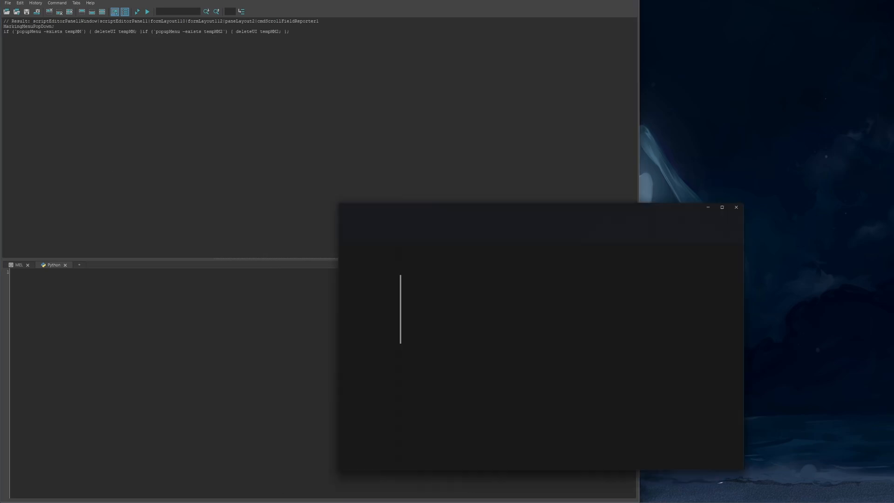
left_click_drag(361, 46, 302, 47)
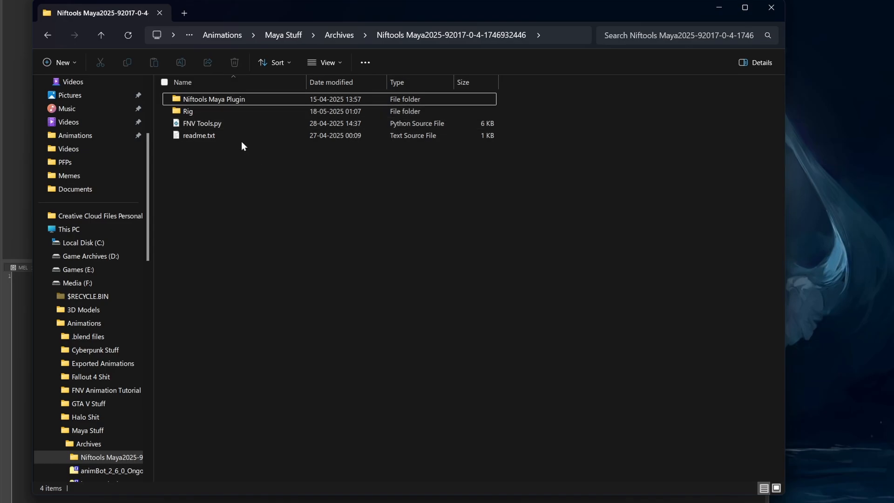
left_click(217, 124)
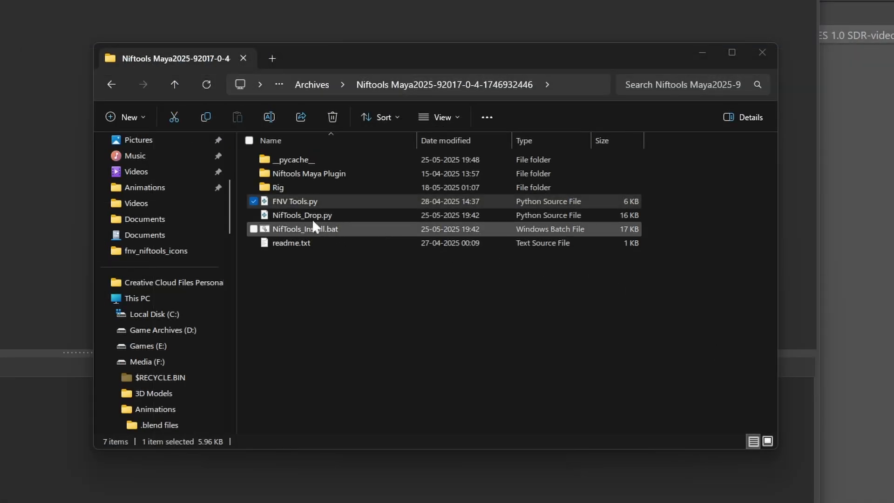
left_click_drag(283, 198, 0, 412)
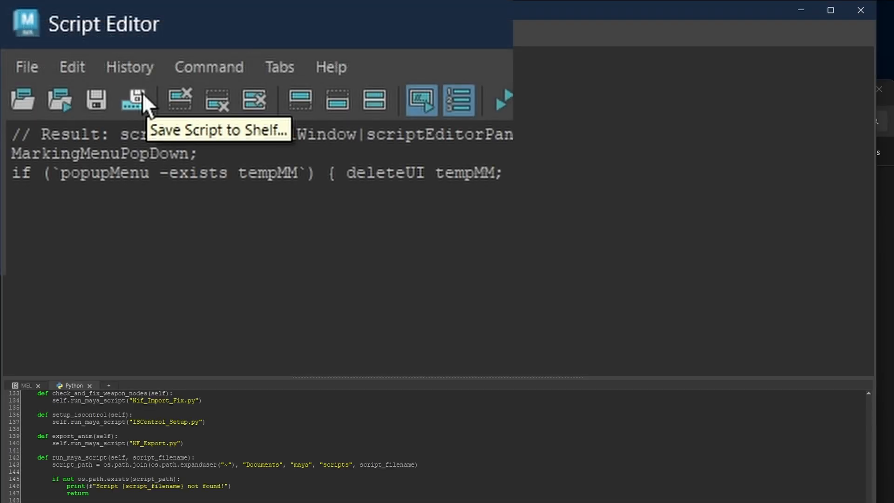
Save the loaded Python script to the shelf as FNV Tools and close the Script Editor
left_click(141, 92)
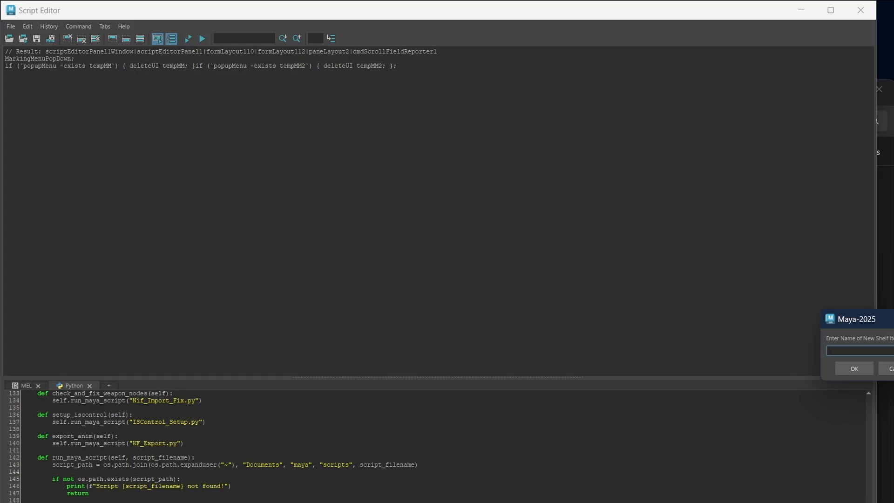
left_click_drag(881, 327, 320, 248)
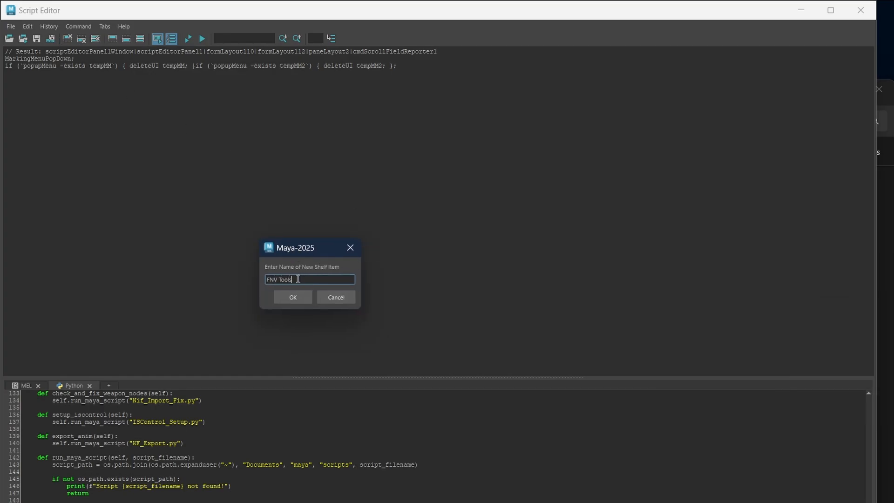
left_click(293, 296)
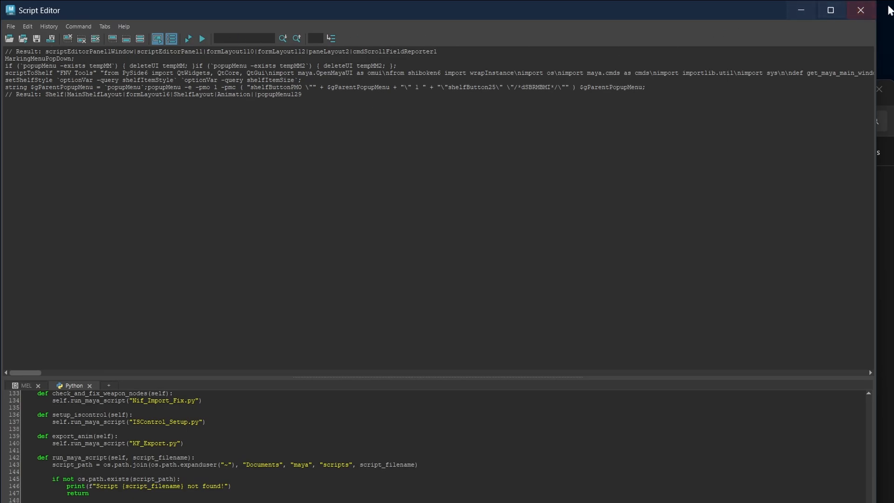
left_click(860, 10)
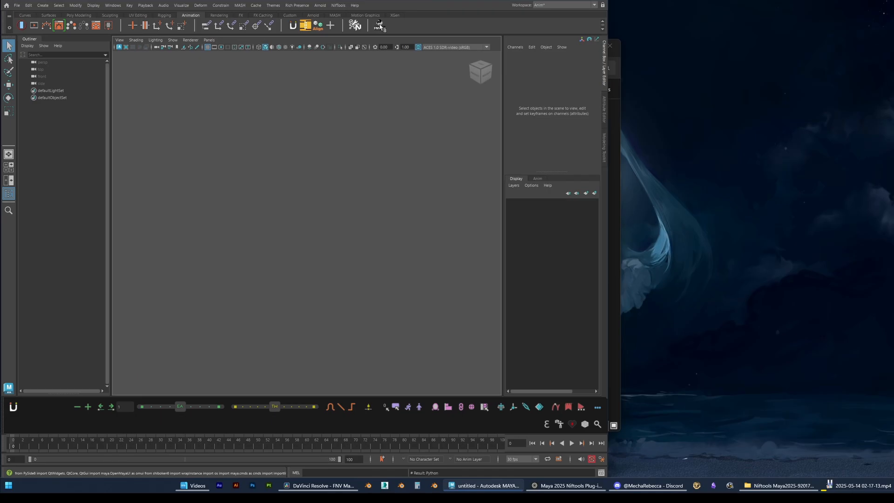
Edit the FNV Tools shelf item in the Shelf Editor, emptying its tooltip and icon label
right_click(380, 26)
left_click(396, 38)
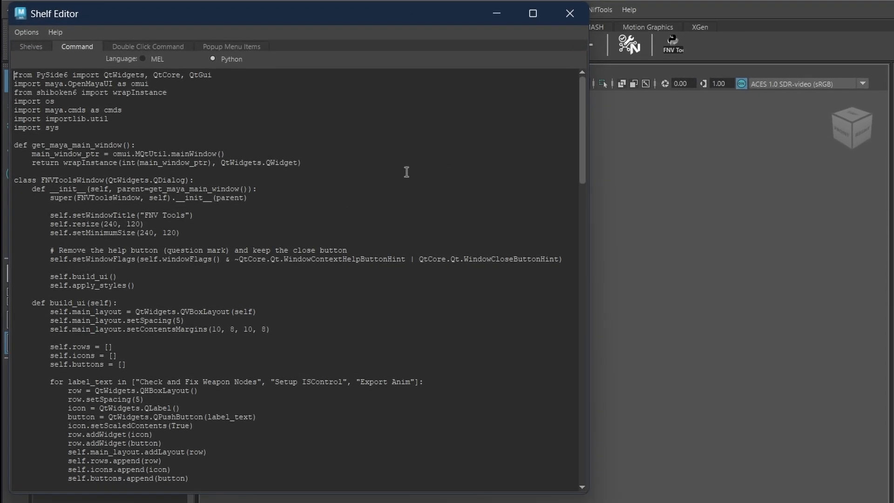
left_click(25, 44)
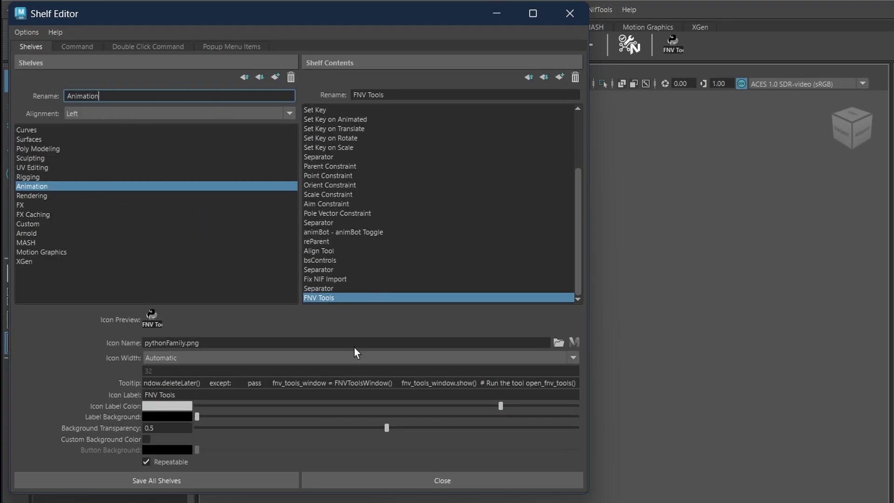
left_click(168, 384)
key("ctrl+a")
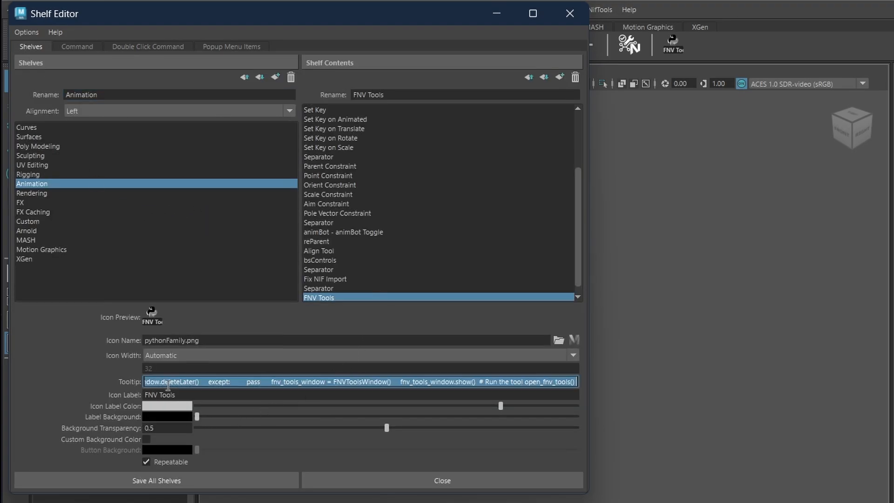
key("BackSpace")
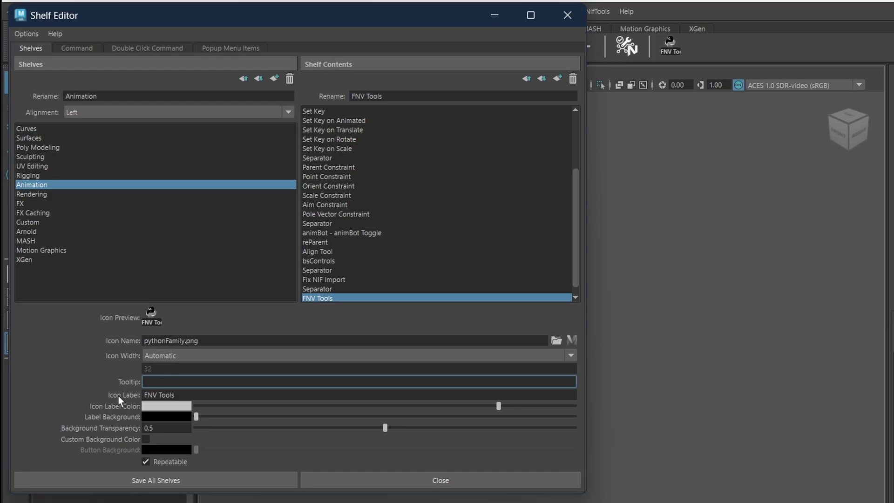
left_click(189, 395)
key("ctrl+a")
key("BackSpace")
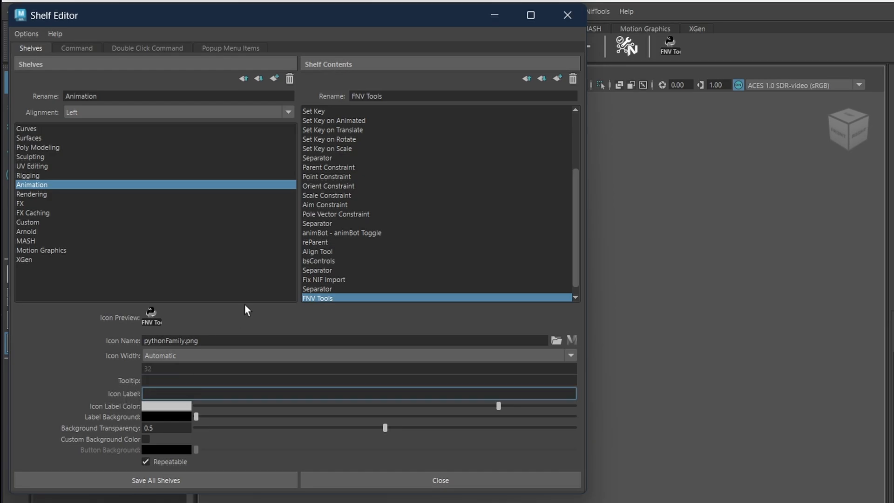
left_click(329, 339)
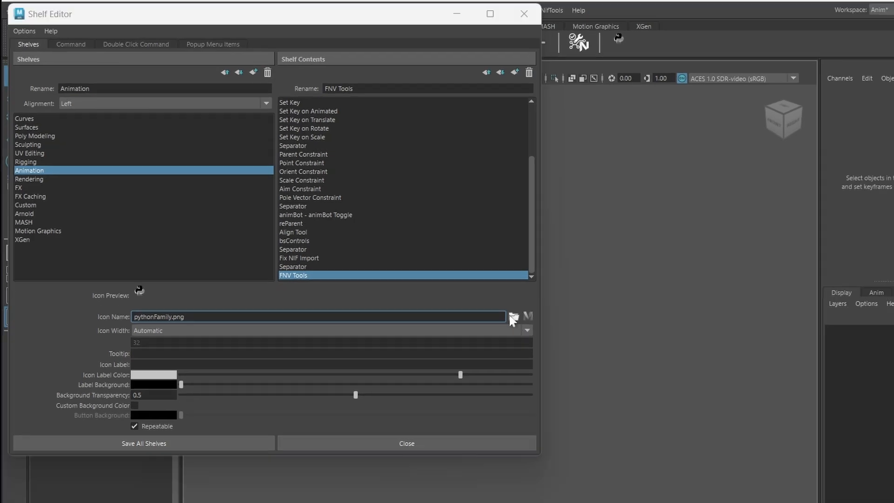
Browse for a new icon for the FNV Tools shelf item in the fnv_niftools_icons folder of Maya's icon preferences
left_click(555, 344)
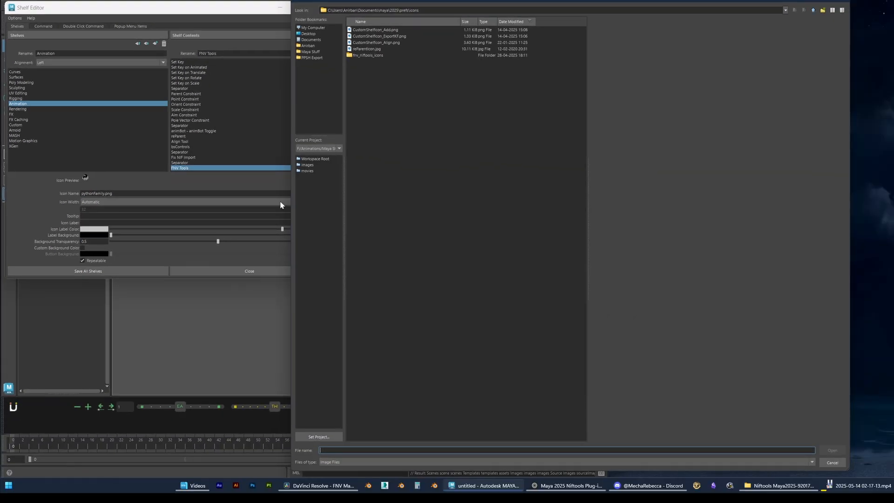
double_click(368, 55)
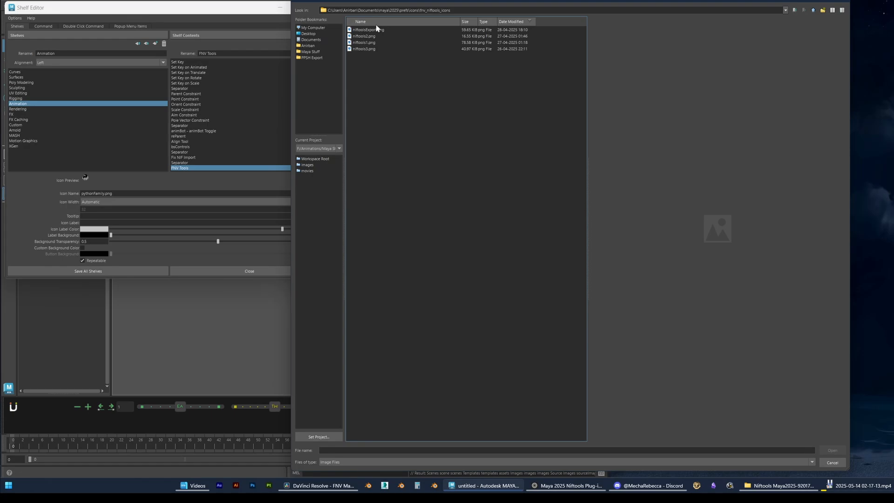
Examine the icon images in File Explorer under Niftools Maya Plugin, scripts, fnv_niftools_icons, and return to Maya's icon file browser
left_click(780, 486)
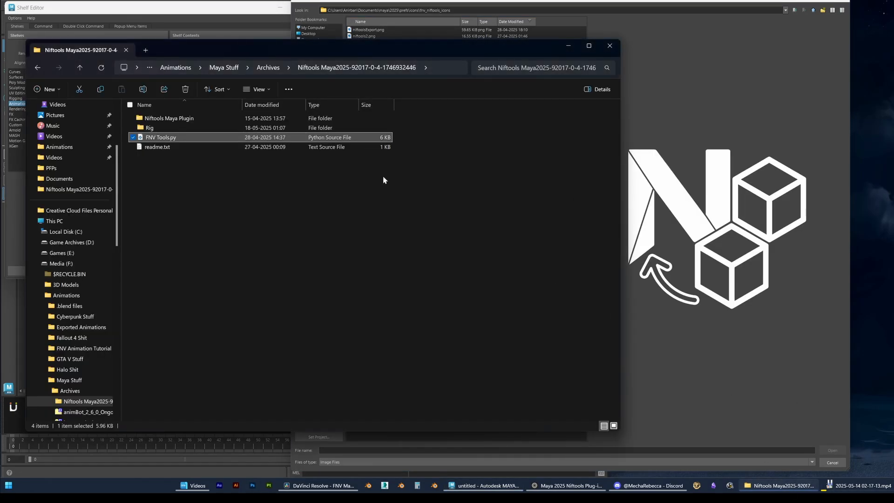
double_click(172, 120)
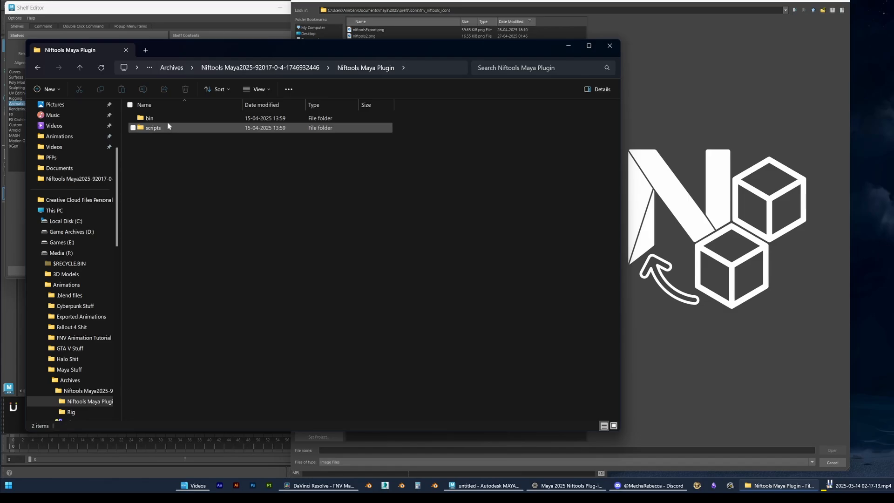
double_click(169, 126)
double_click(191, 121)
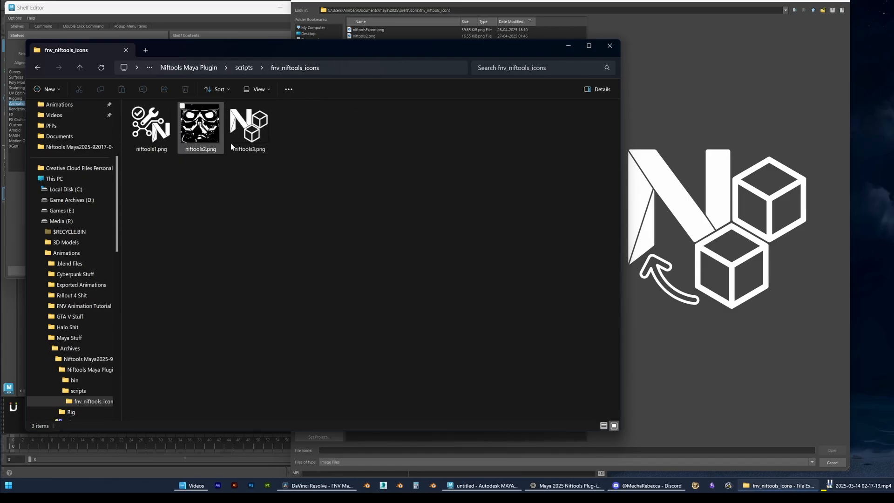
left_click(568, 46)
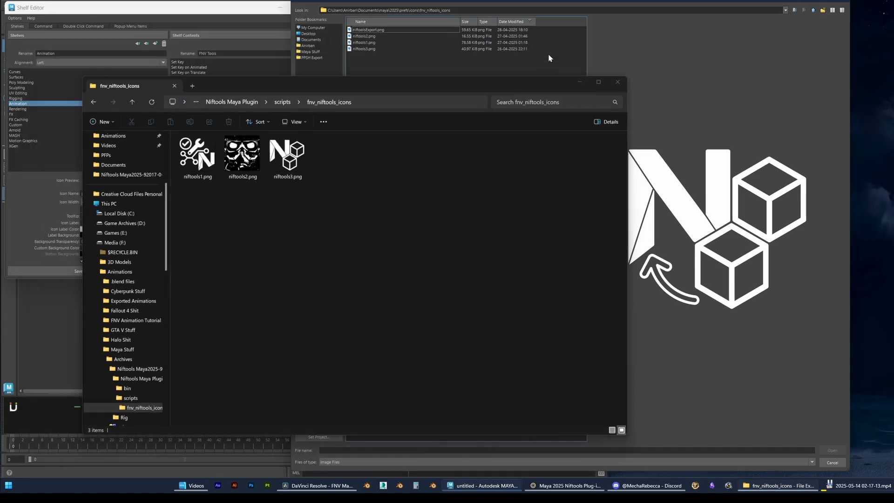
Assign niftools2.png as the FNV Tools shelf icon and save all shelves
left_click(386, 36)
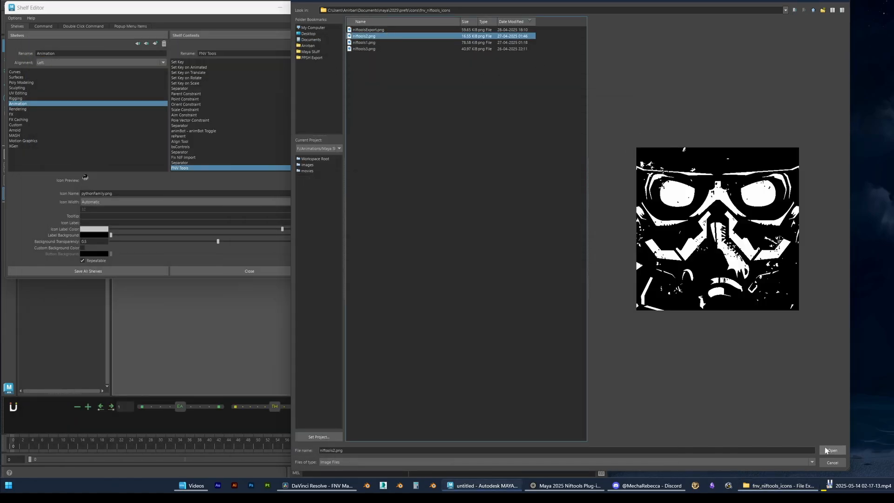
double_click(386, 36)
left_click(82, 347)
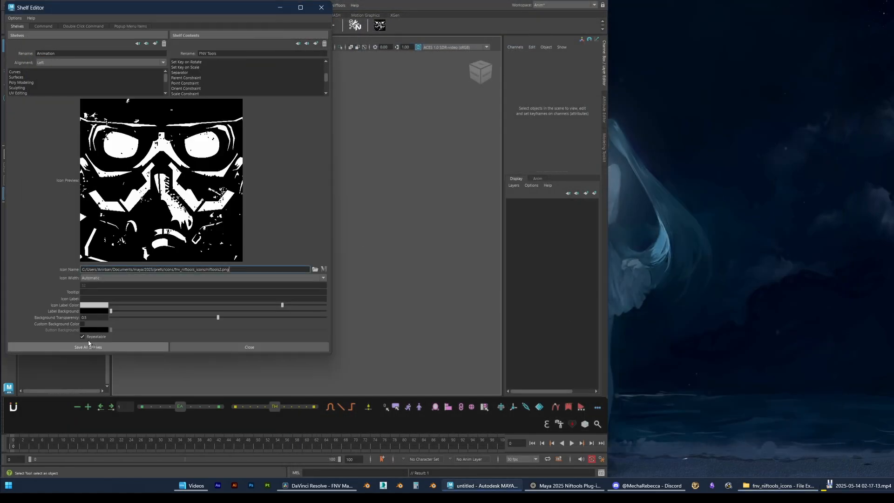
Launch FNV Tools from the Animation shelf and move its window higher in the viewport
left_click(378, 27)
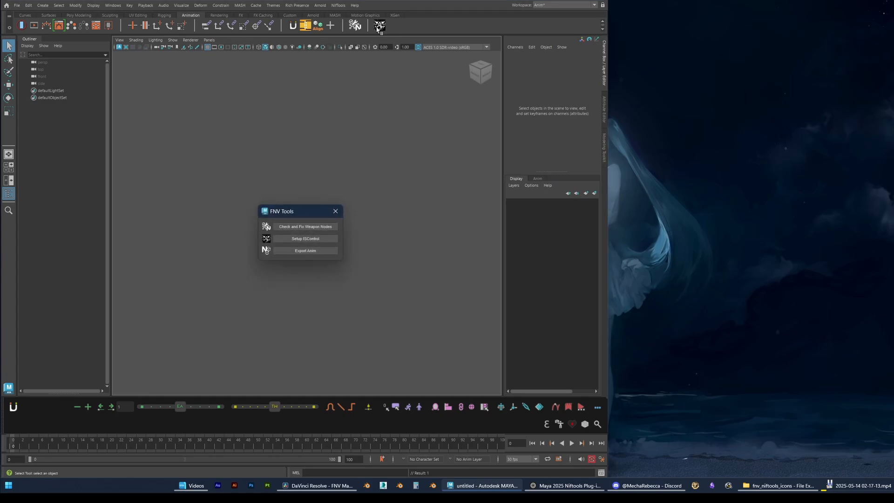
left_click_drag(280, 210, 260, 118)
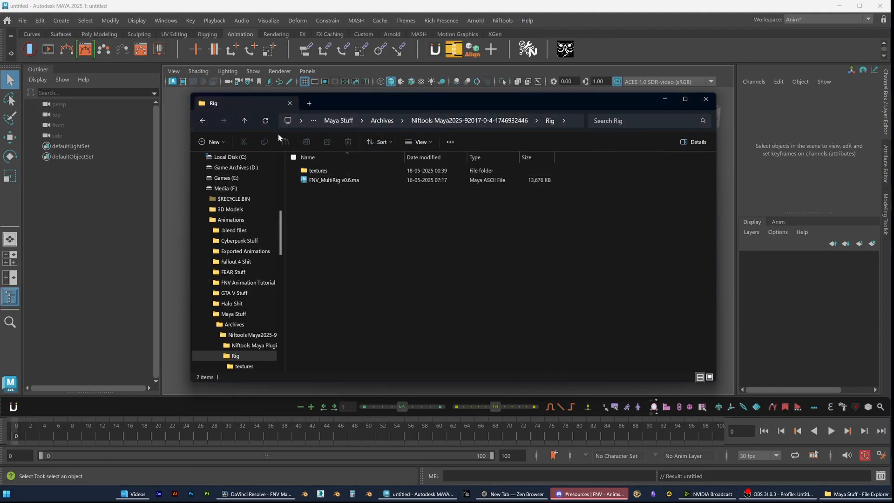
Locate the Niftools archive's Rig folder in File Explorer and select FNV_MultiRig v0.6.ma together with the textures folder
left_click(244, 120)
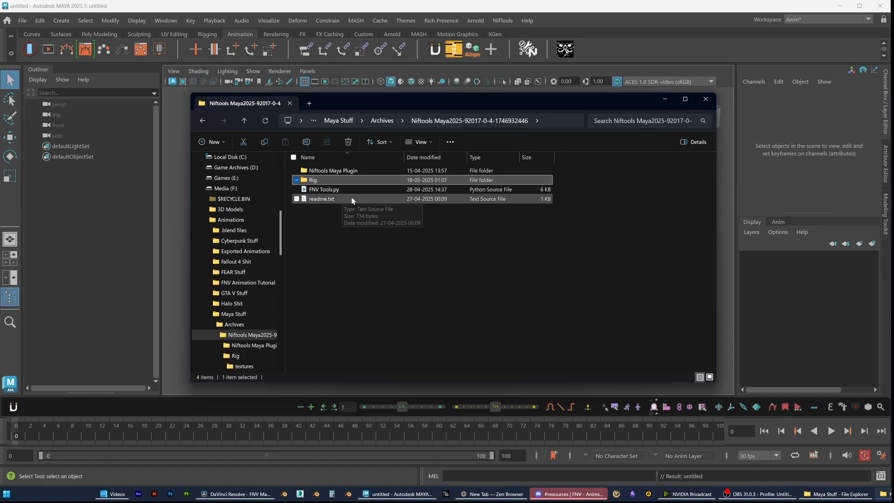
double_click(332, 182)
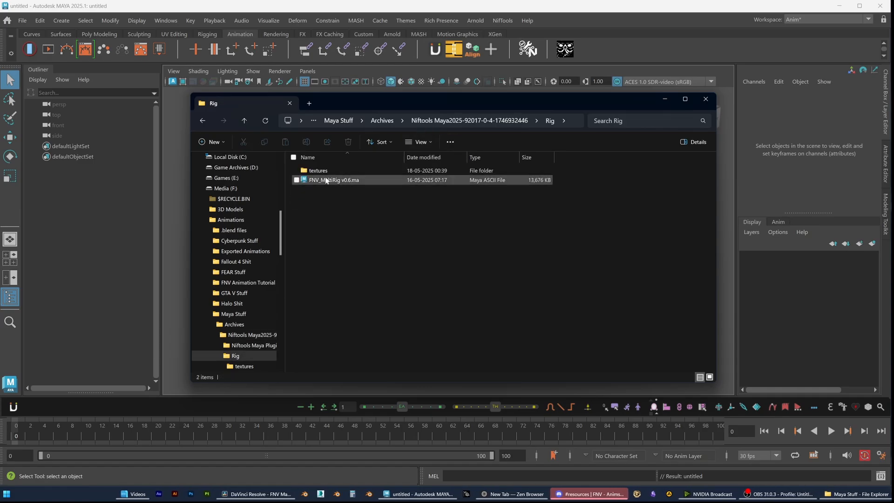
left_click(328, 182)
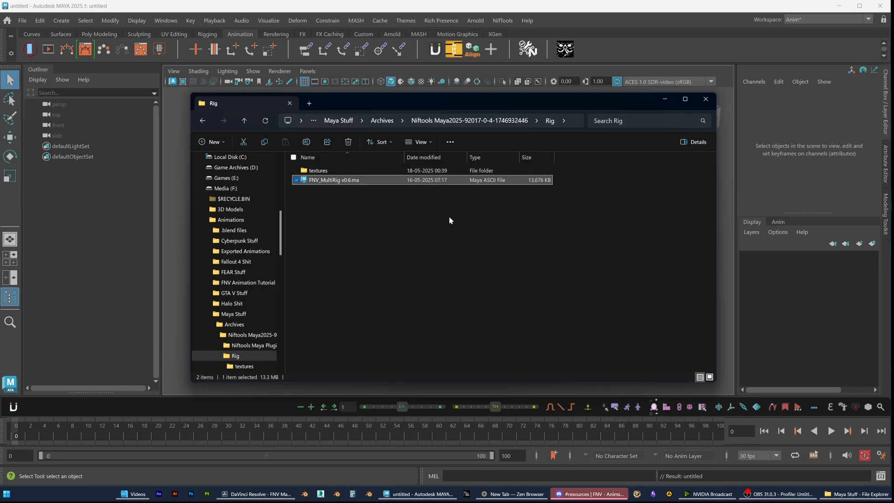
left_click_drag(354, 208, 318, 173)
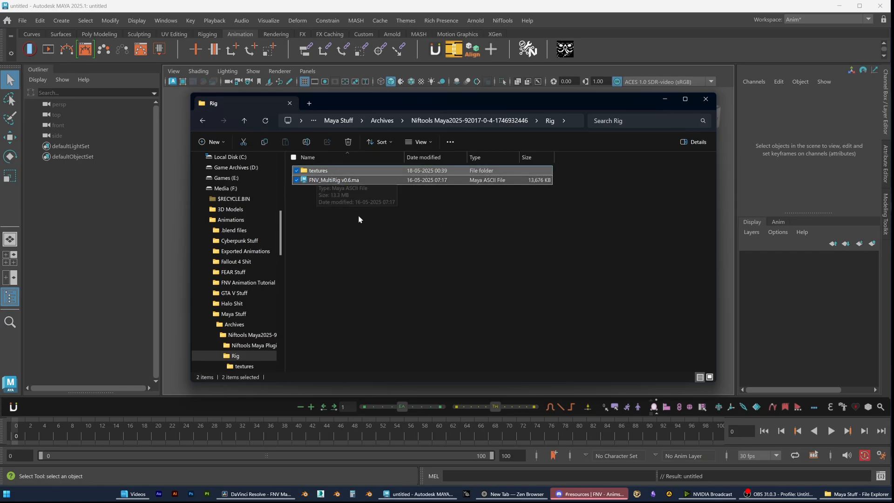
Check the contents of the Rigs folder inside the Maya Stuff project folder and return to Maya Stuff
left_click(856, 493)
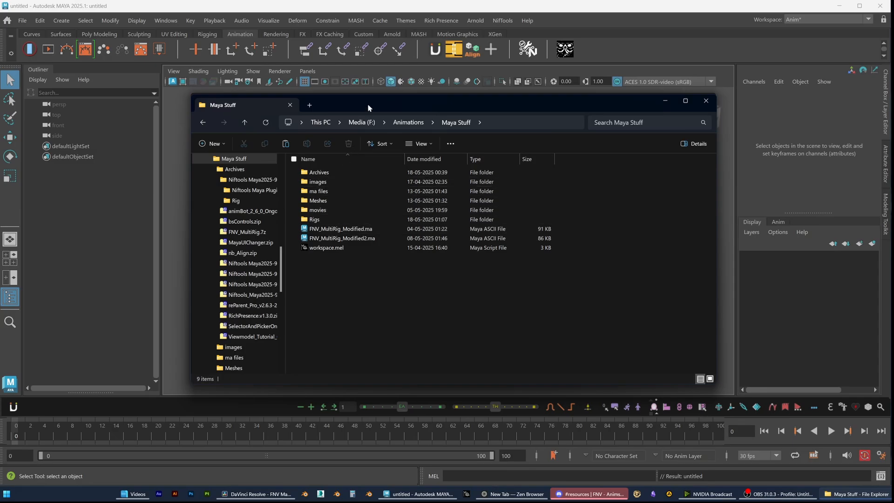
left_click(544, 221)
double_click(544, 222)
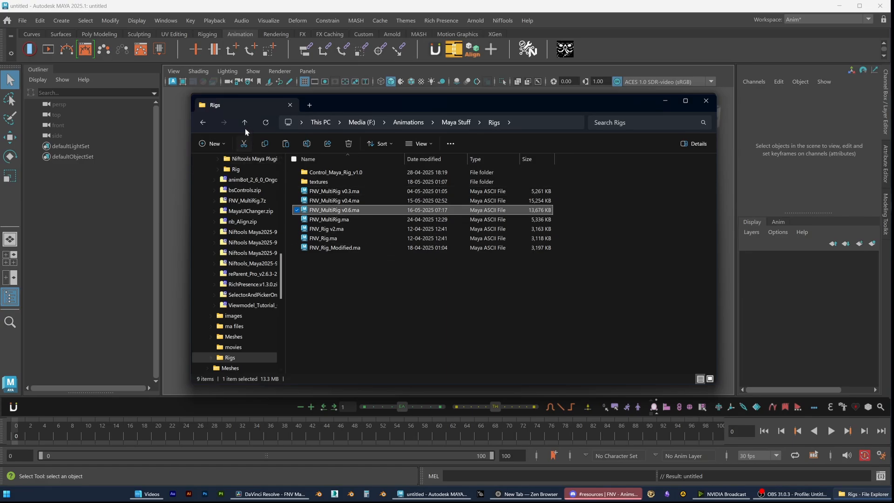
left_click(245, 124)
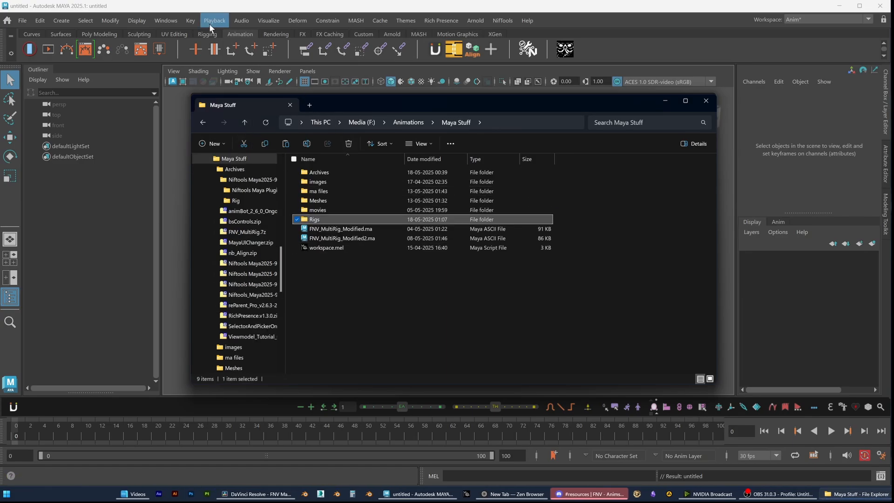
Switch to Maya and reference FNV_MultiRig v0.6.ma from the Rigs folder with all file types listed and the file name as namespace
left_click(207, 8)
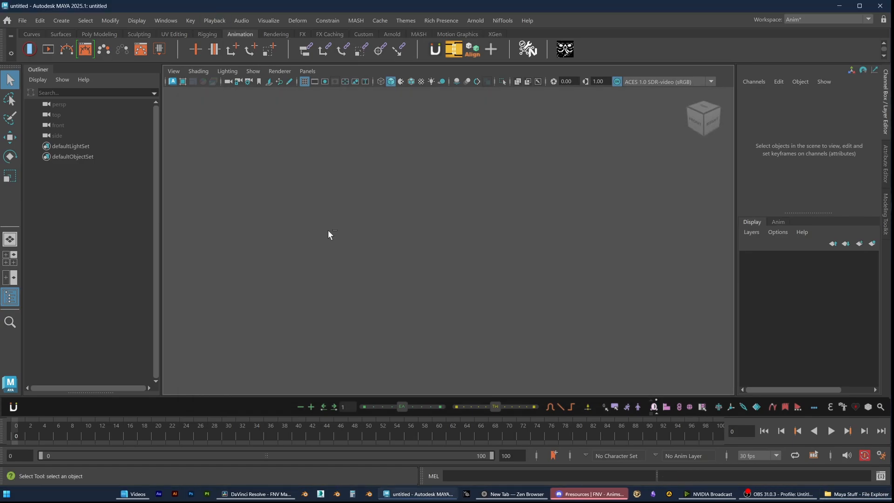
key("ctrl+r")
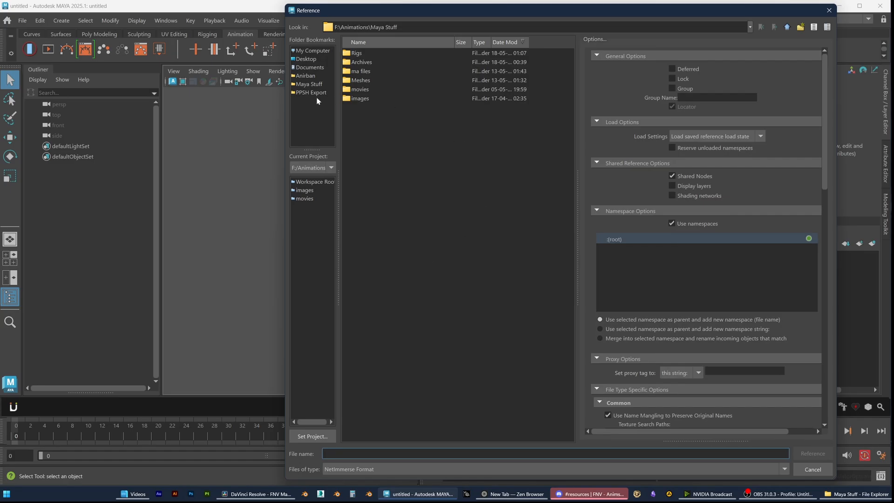
left_click(359, 469)
left_click(360, 459)
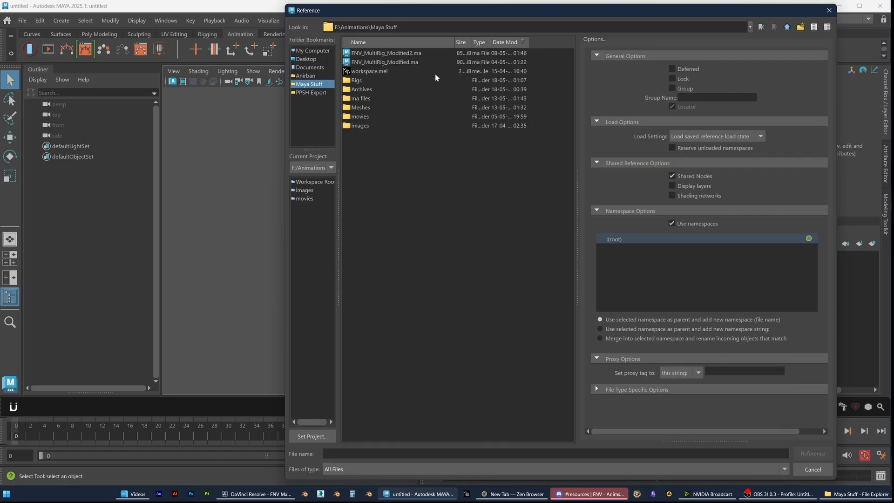
double_click(362, 81)
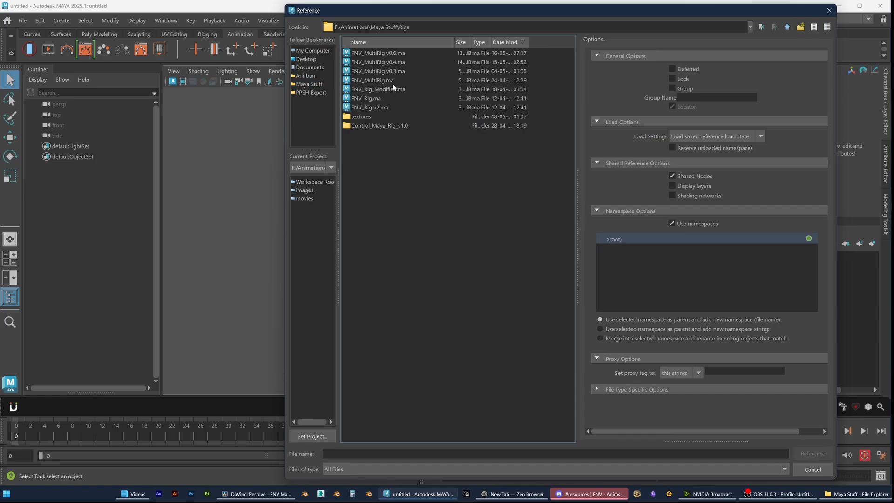
left_click(396, 54)
left_click(600, 338)
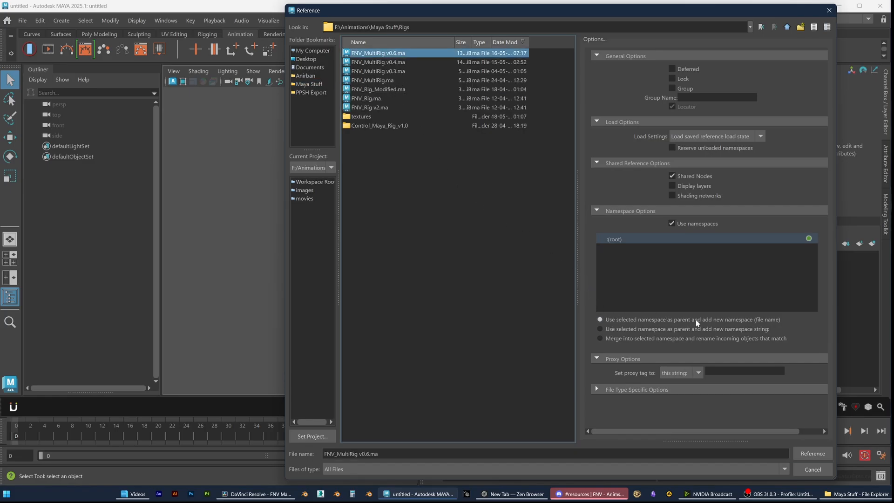
left_click(811, 453)
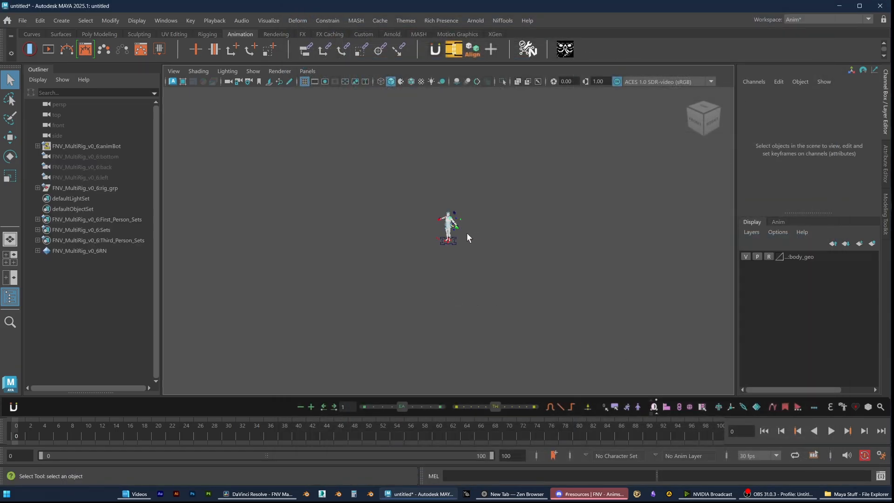
Take the body_geo layer out of reference mode and inspect the male_underwear mesh's texture file path in the Attribute Editor
key("f")
left_click_drag(487, 259, 532, 273, "alt")
scroll(452, 259, "up", 2)
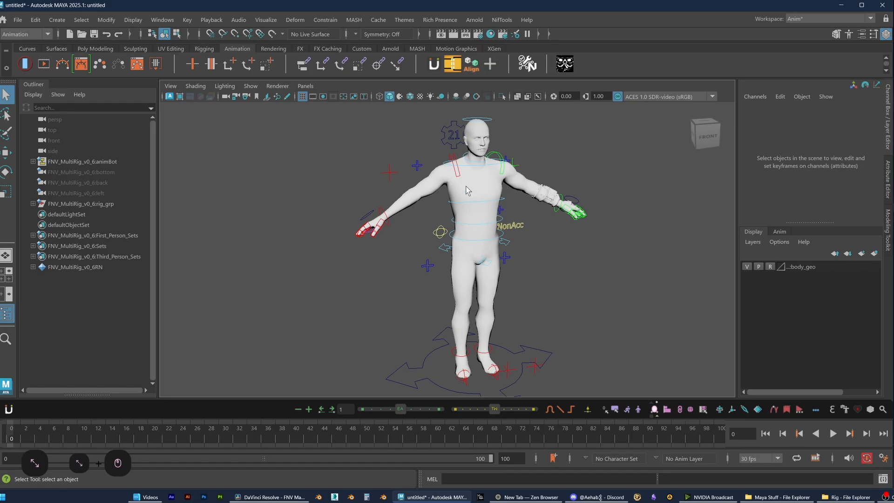
left_click(769, 268)
left_click(483, 190)
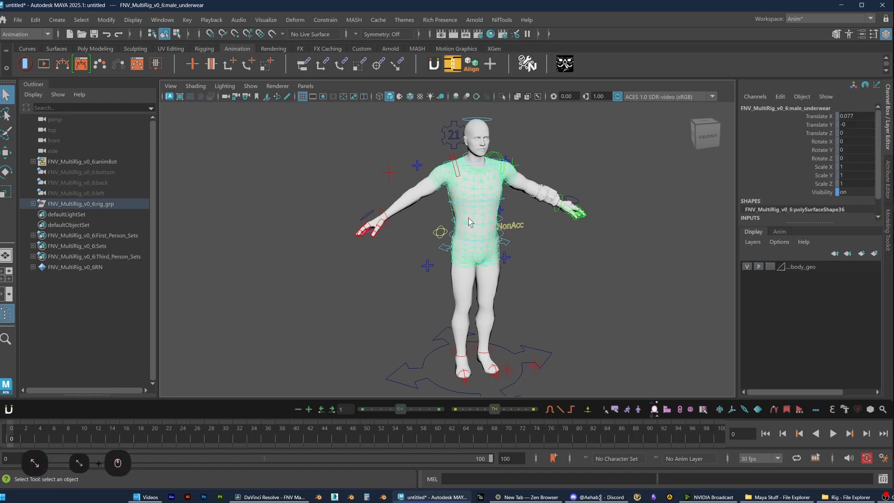
left_click(888, 173)
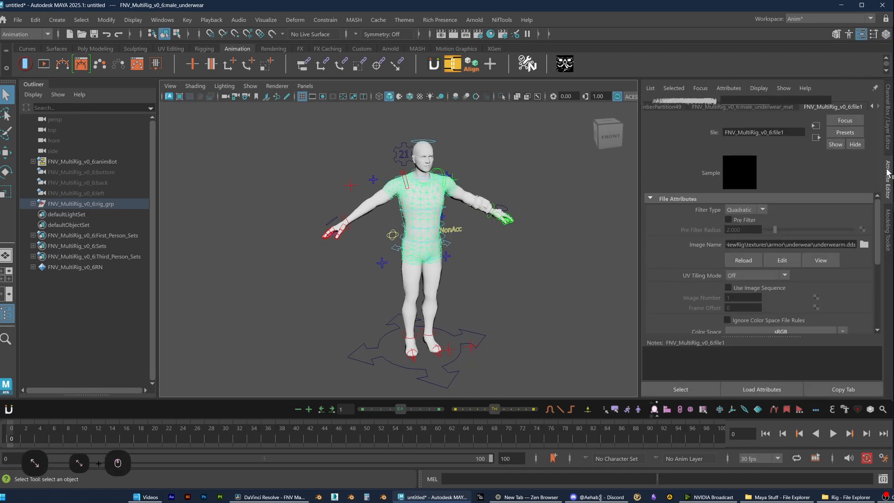
left_click(888, 129)
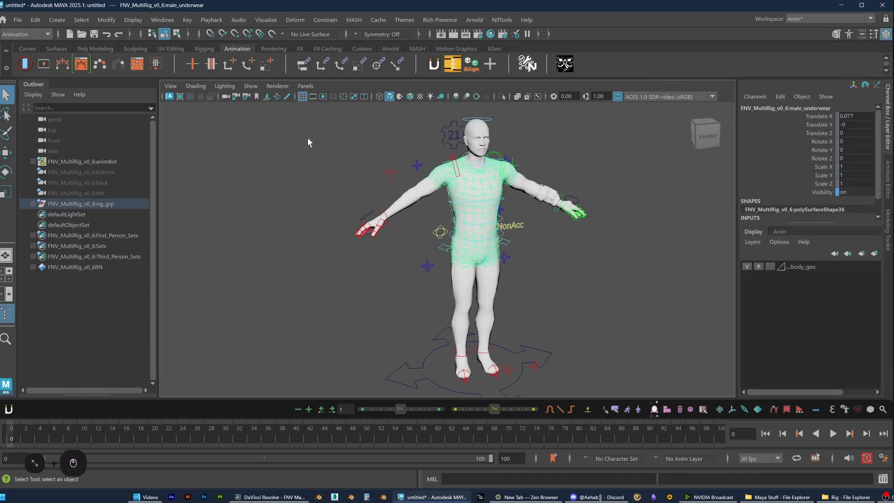
Display the rig with the default material in the viewport, deselect the mesh and set the body_geo layer back to reference mode
left_click(400, 96)
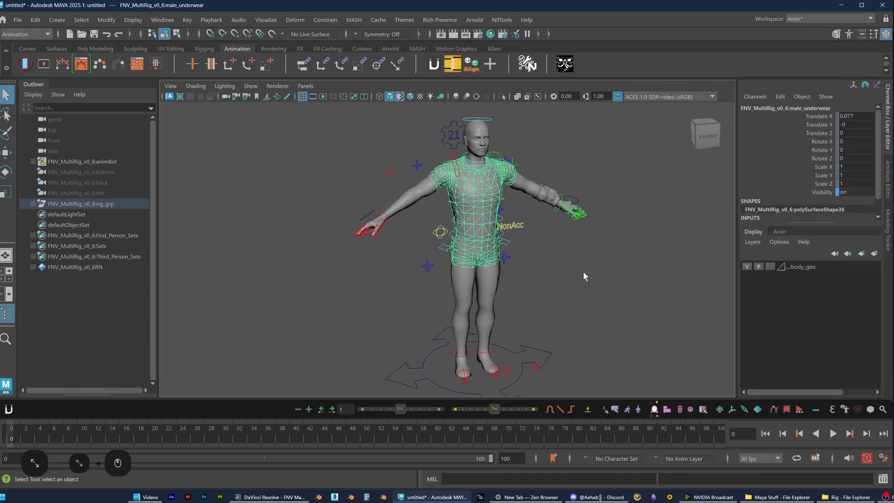
left_click(599, 282)
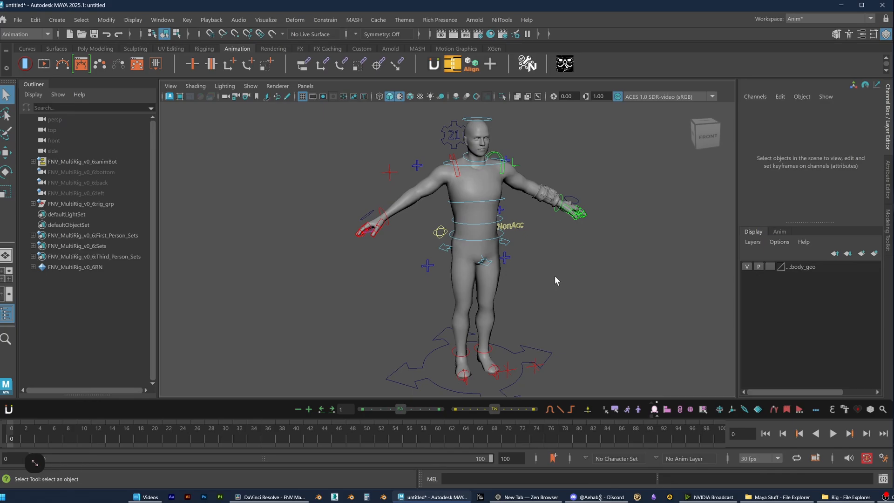
left_click(770, 266)
left_click(770, 266)
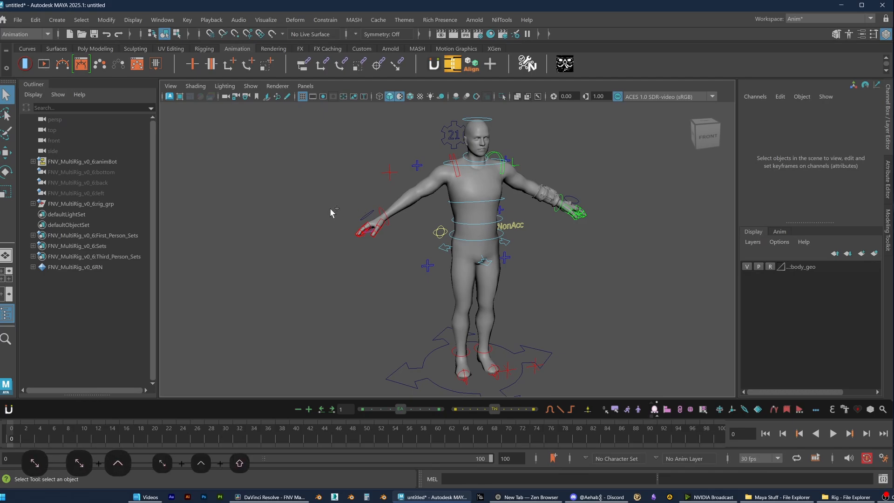
Save the scene as the Maya ASCII file FNV_MultiRig_Modified2.ma in the Maya Stuff folder
key("ctrl+shift+s")
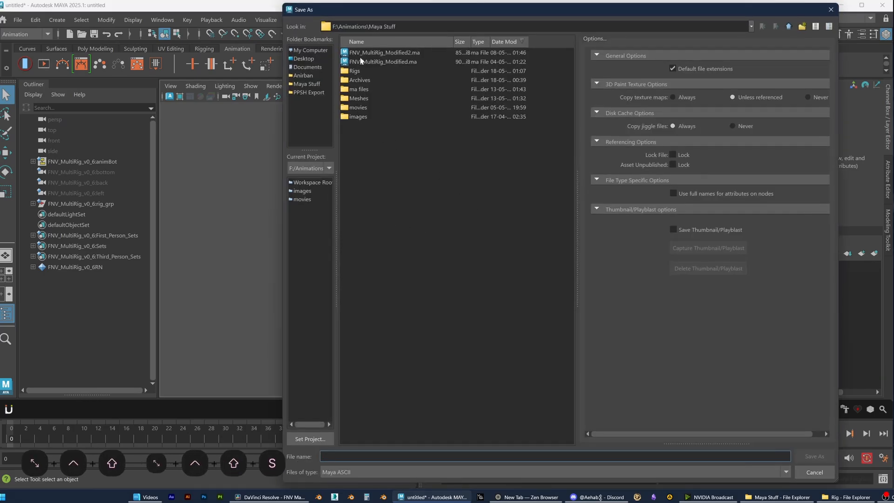
left_click(379, 52)
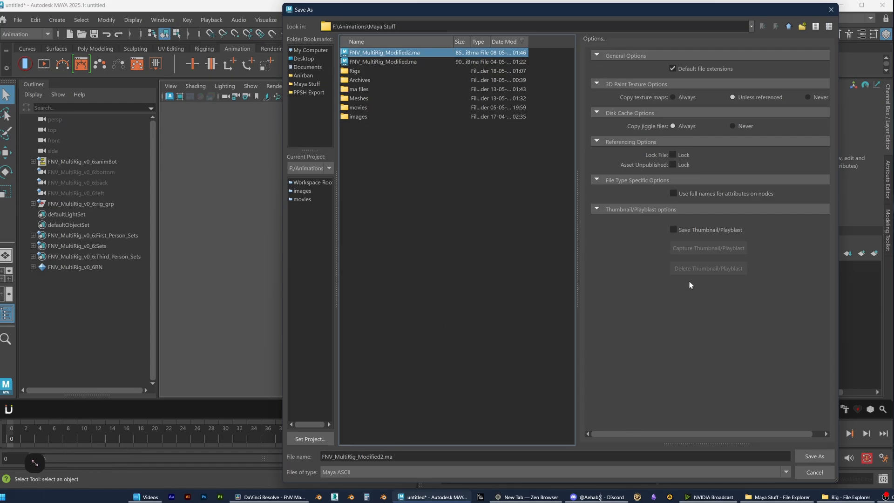
left_click(521, 473)
left_click(374, 484)
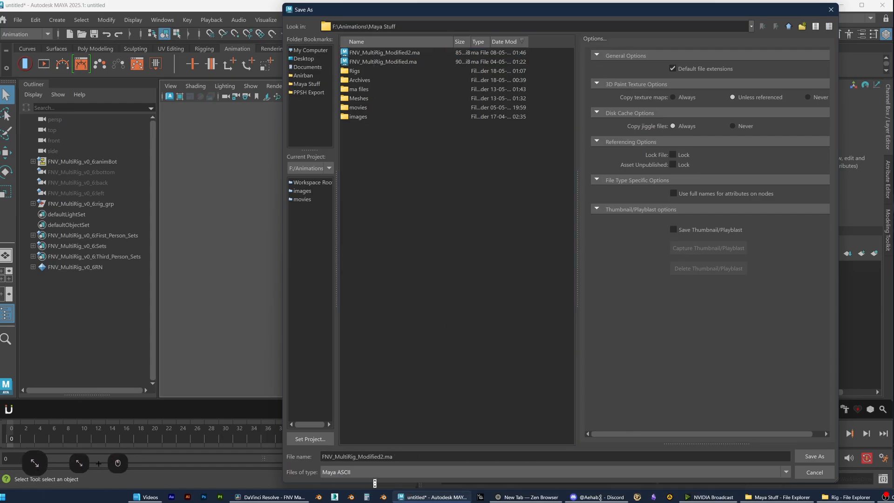
left_click(814, 456)
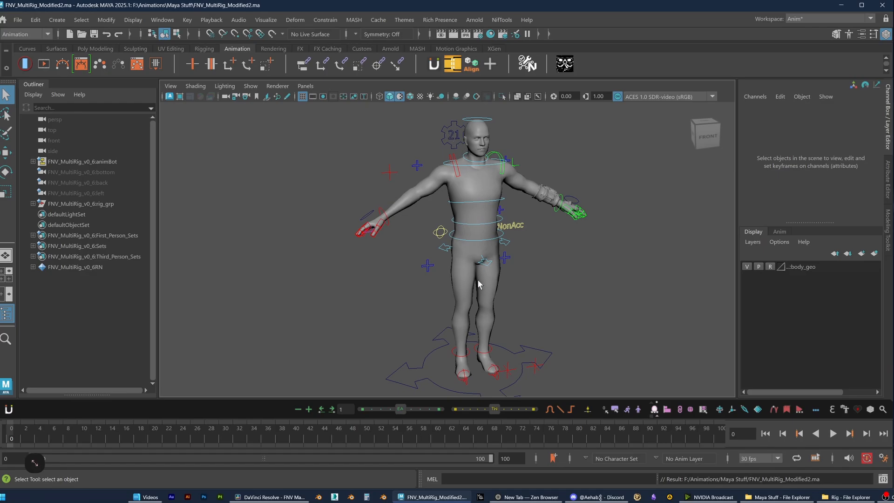
left_click_drag(526, 276, 515, 270, "alt")
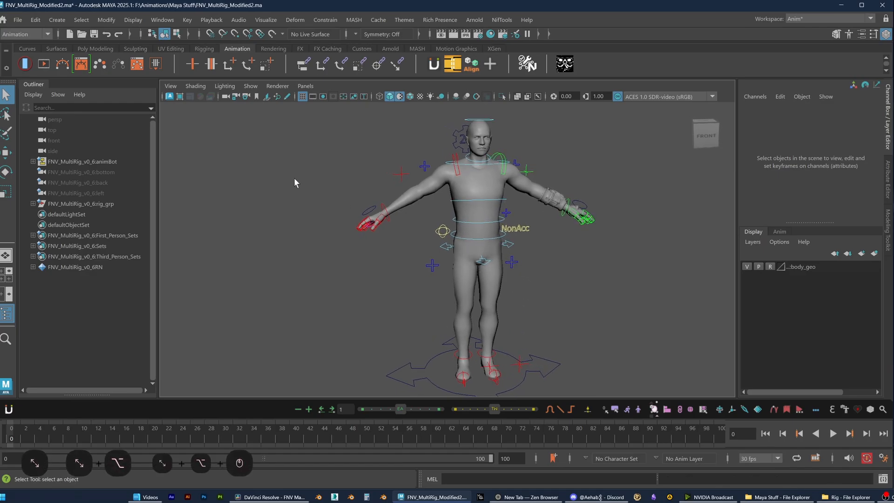
Split the viewport into two stacked panes beside one large pane, and show the rig's FP_Camera in the former perspective pane
left_click(306, 86)
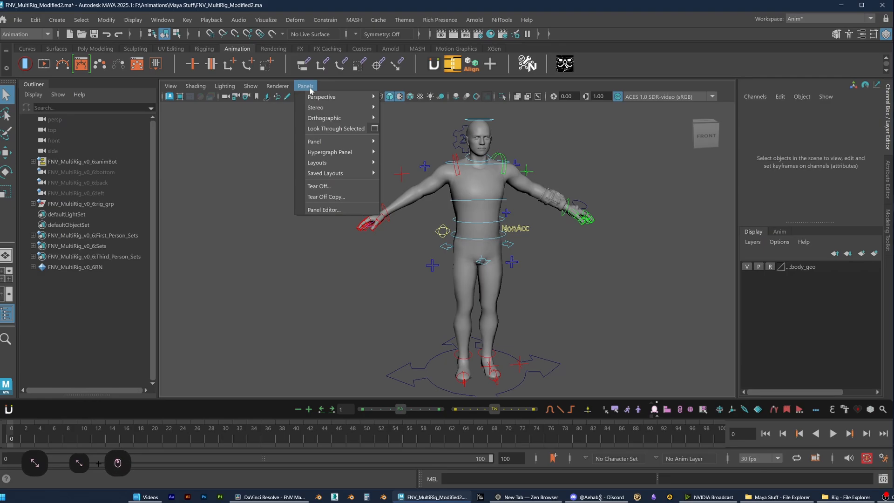
mouse_move(340, 162)
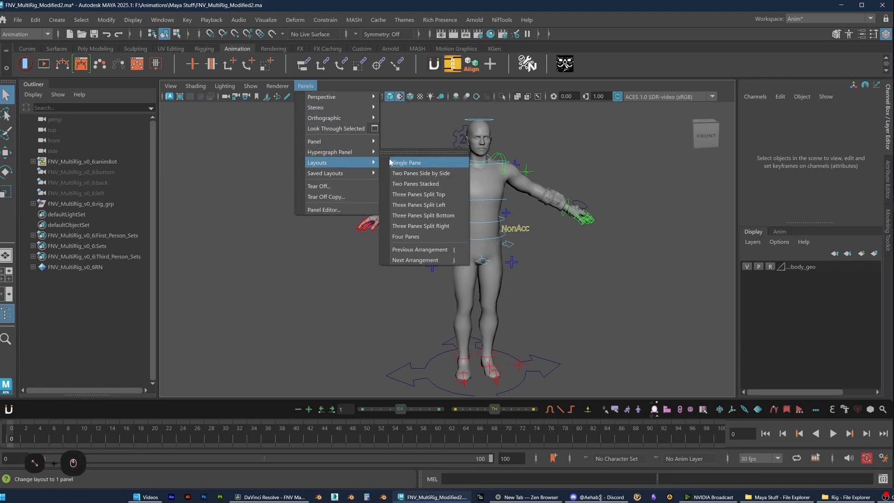
left_click(447, 207)
left_click(305, 86)
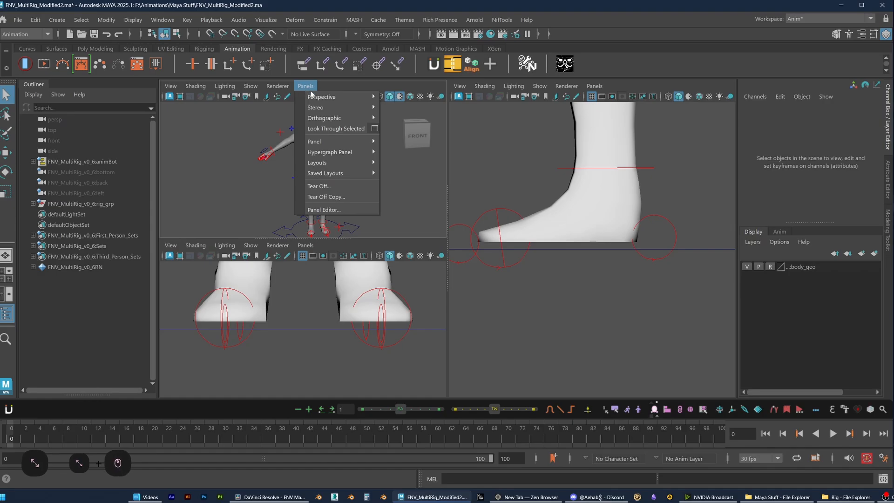
mouse_move(331, 97)
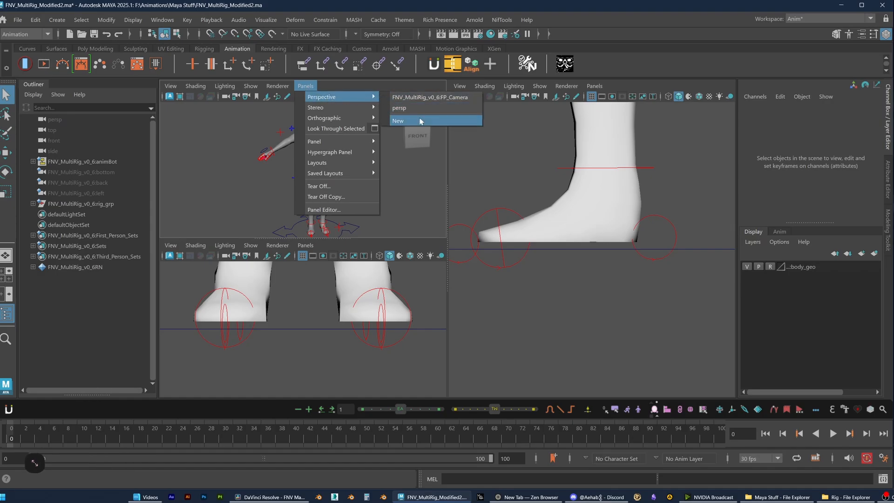
left_click(429, 97)
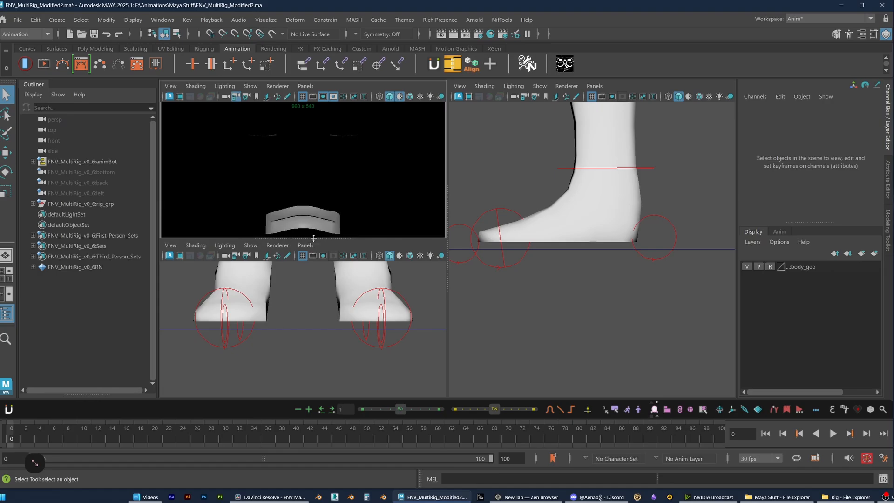
Switch the large side-view pane to the persp camera
scroll(582, 232, "down", 8)
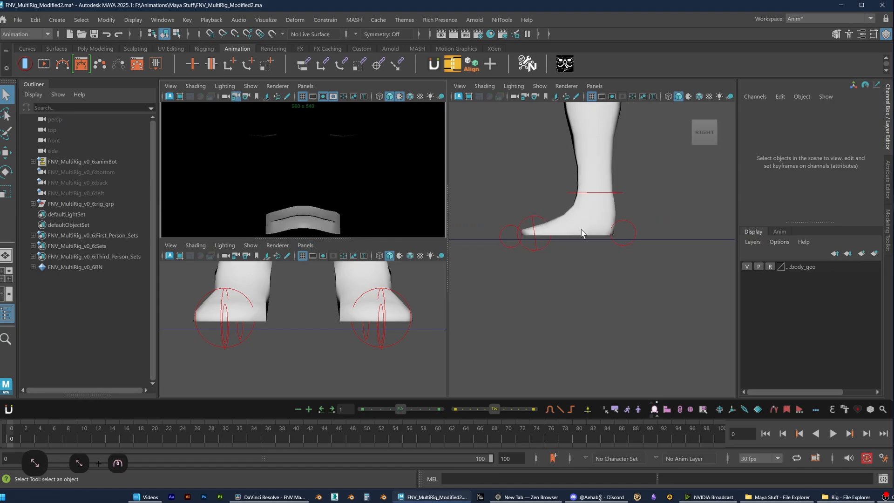
middle_click_drag(611, 139, 624, 277, "alt")
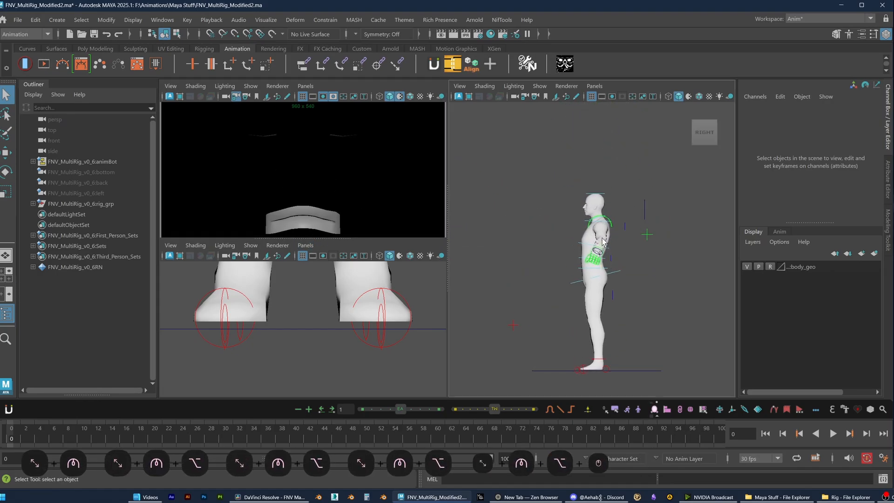
left_click_drag(603, 242, 632, 278)
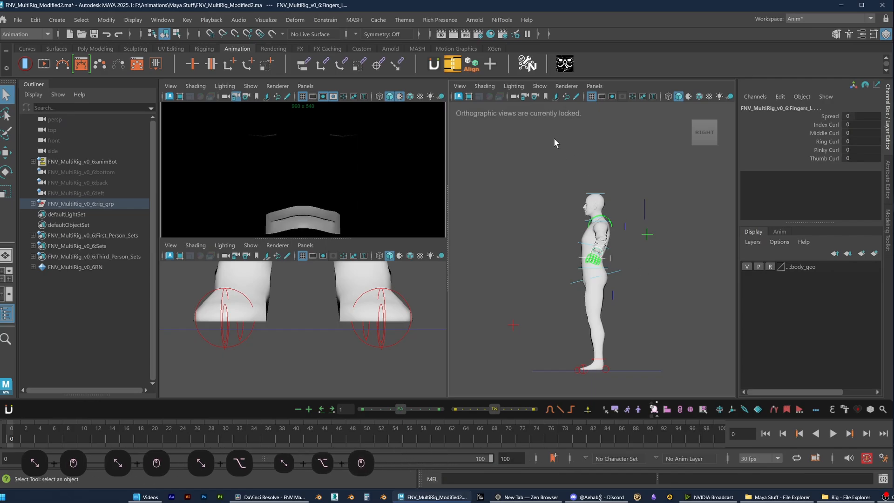
left_click(595, 86)
mouse_move(619, 98)
left_click(688, 108)
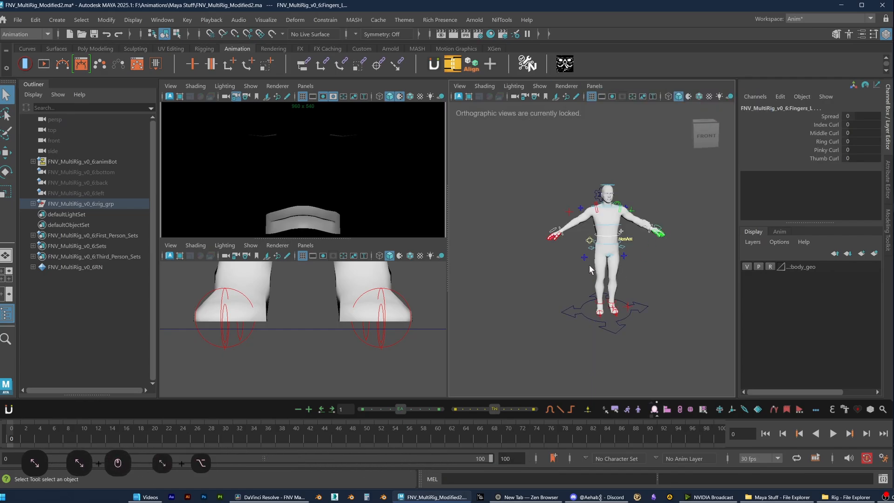
Select the rig's Settings control above the shoulder and set Animation Mode to 1st Person
scroll(623, 248, "up", 8)
middle_click_drag(558, 180, 648, 325, "alt")
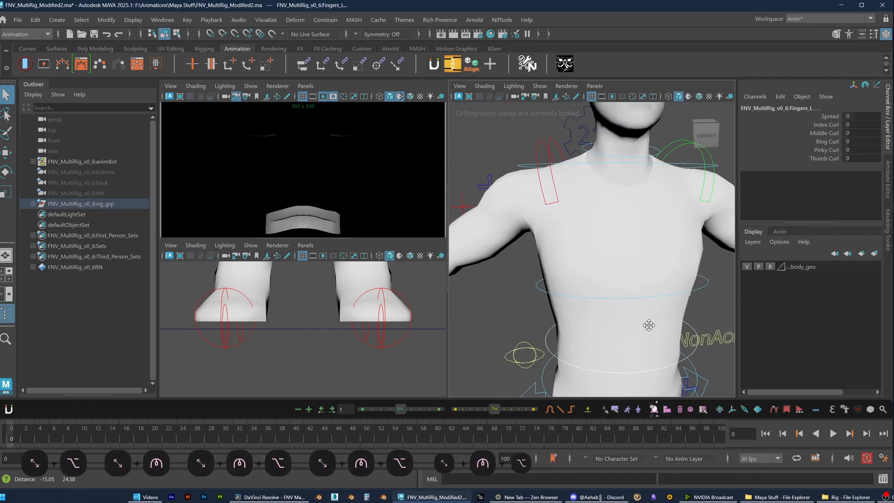
left_click(567, 123)
left_click_drag(568, 124, 617, 209, "alt")
scroll(582, 174, "down", 2)
scroll(582, 173, "down", 5)
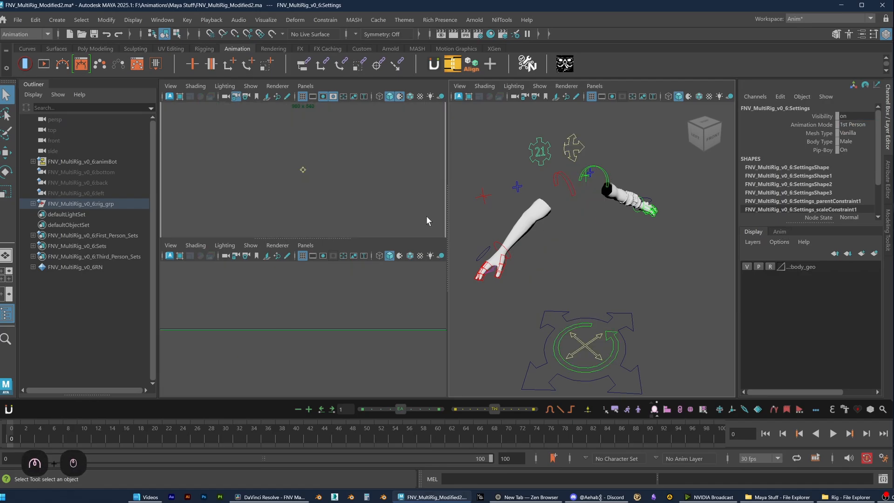
left_click_drag(605, 267, 568, 266, "alt")
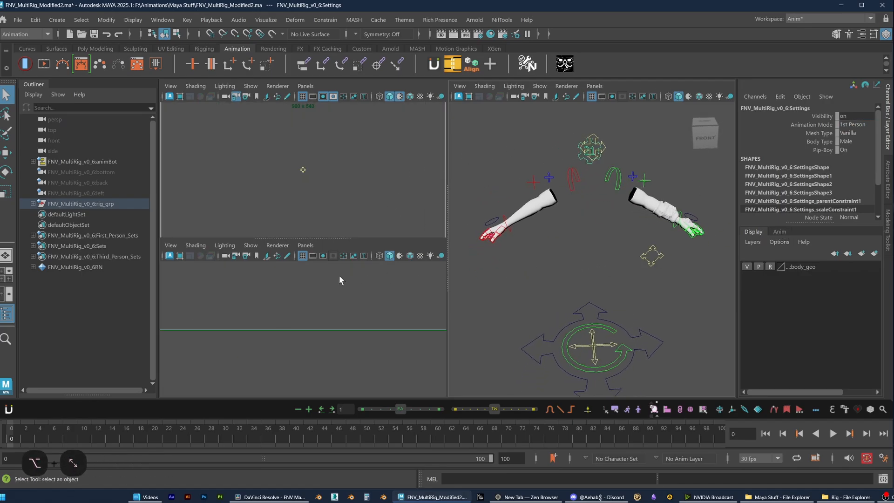
Show the Graph Editor in the small front-view pane and resize the panes to give the first-person camera view more room
left_click(306, 245)
mouse_move(335, 300)
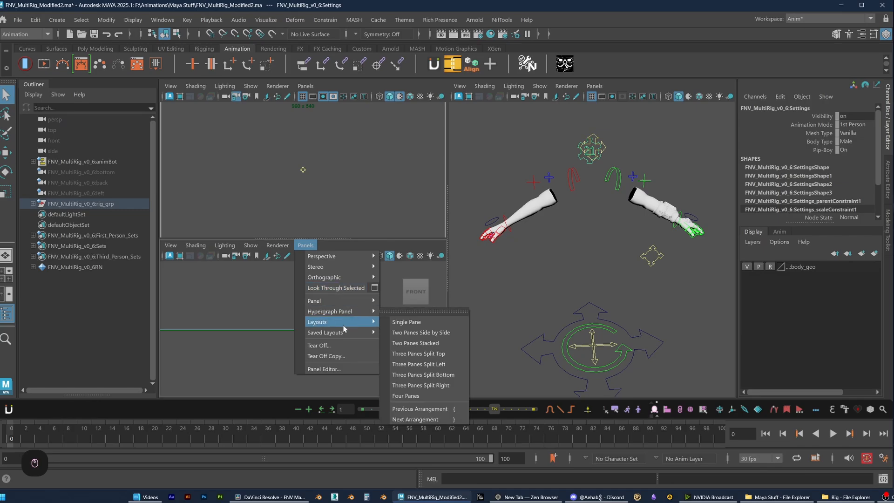
left_click(408, 340)
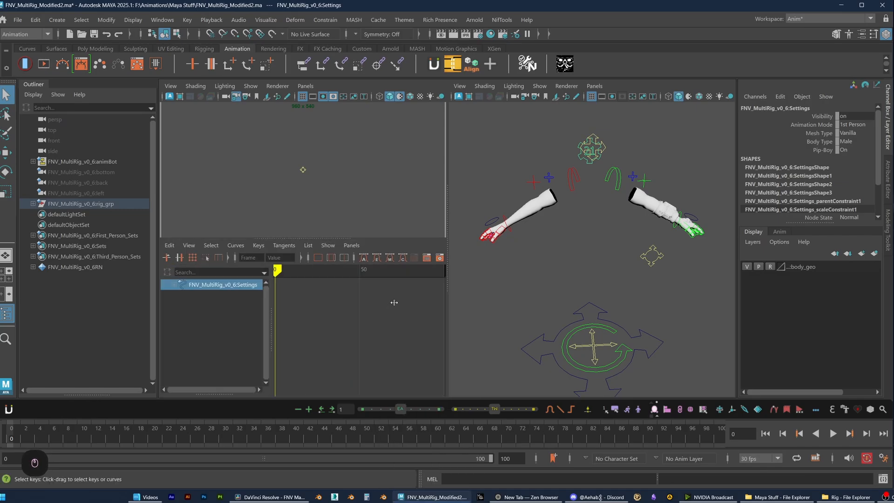
left_click_drag(461, 214, 462, 215)
left_click_drag(426, 247, 427, 272)
left_click_drag(557, 198, 646, 214, "alt")
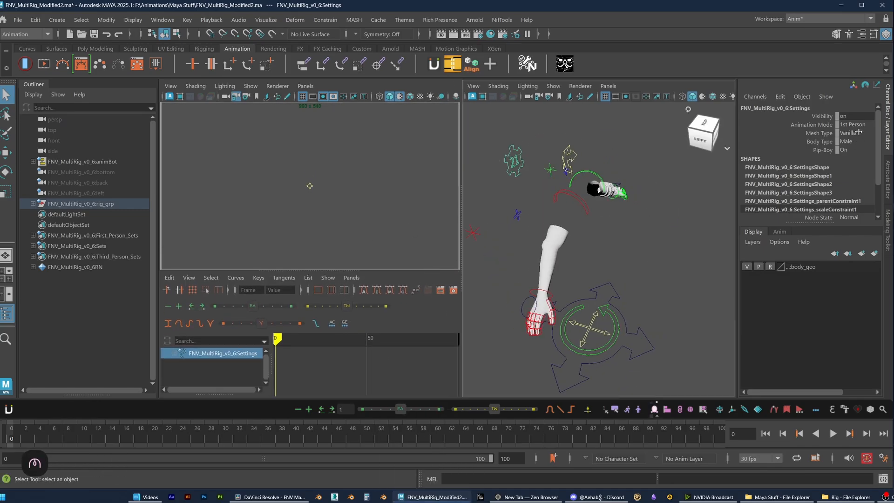
Set the Settings control's Mesh Type to SMIM and look closely at the red-controlled hand
middle_click_drag(854, 134, 862, 134)
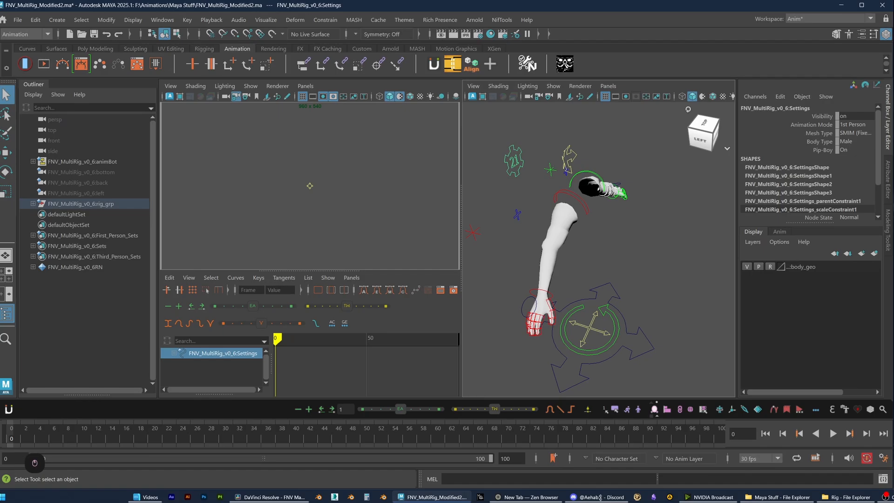
scroll(546, 330, "up", 5, "alt")
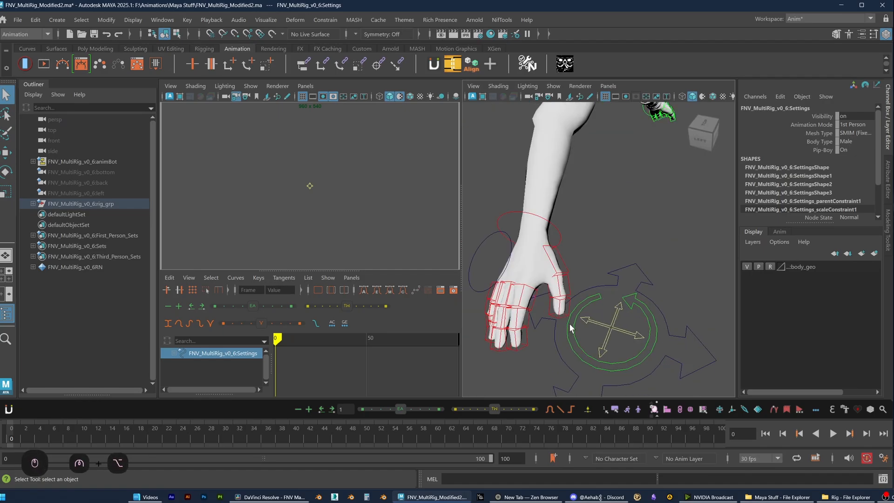
left_click_drag(569, 328, 605, 316, "alt")
Set Spread to 10 on the Fingers_R control
left_click(604, 225)
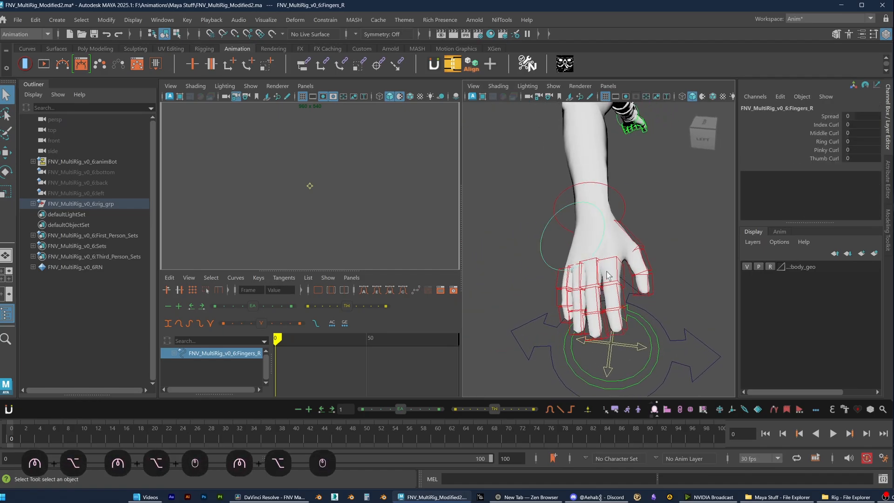
middle_click_drag(856, 117, 877, 117)
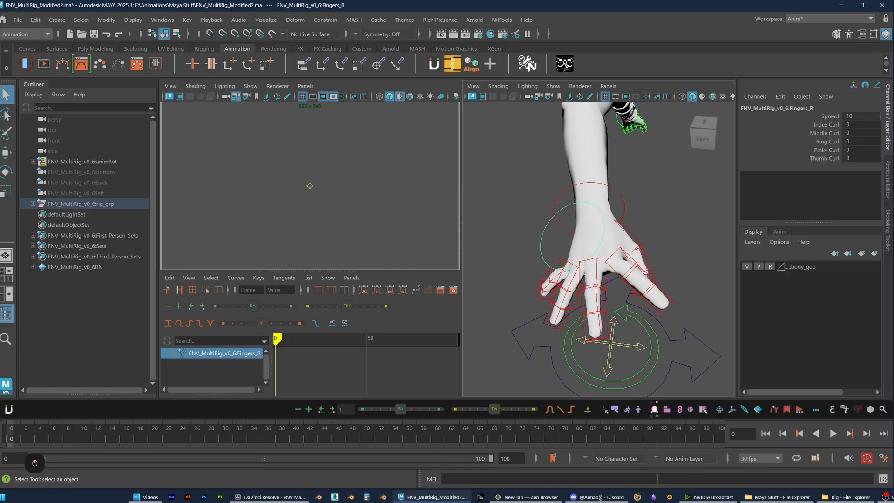
left_click_drag(607, 287, 651, 291, "alt")
scroll(573, 150, "down", 4)
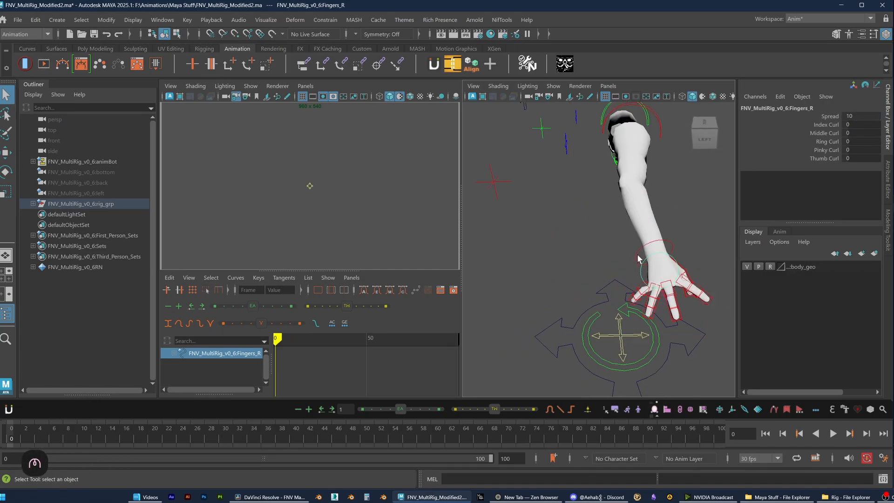
left_click_drag(644, 215, 615, 211, "alt")
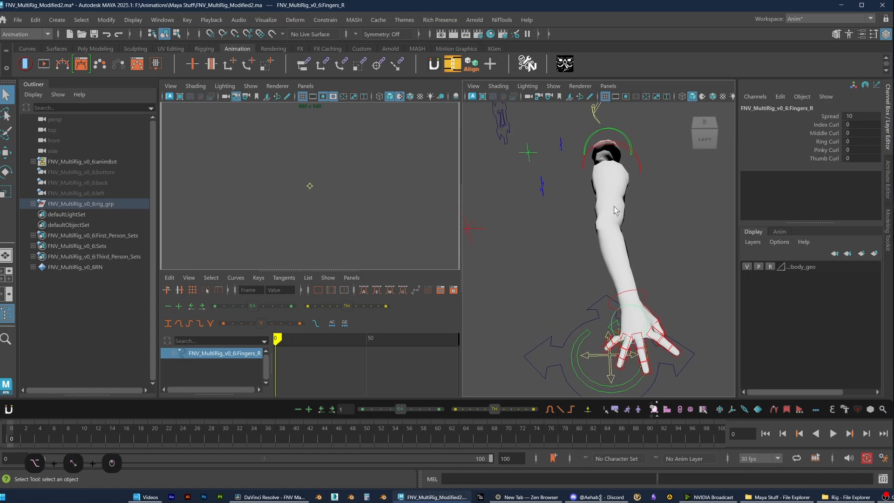
Set Mesh Type back to Vanilla on the rig's Settings control and compare the spread hand up close
left_click(495, 129)
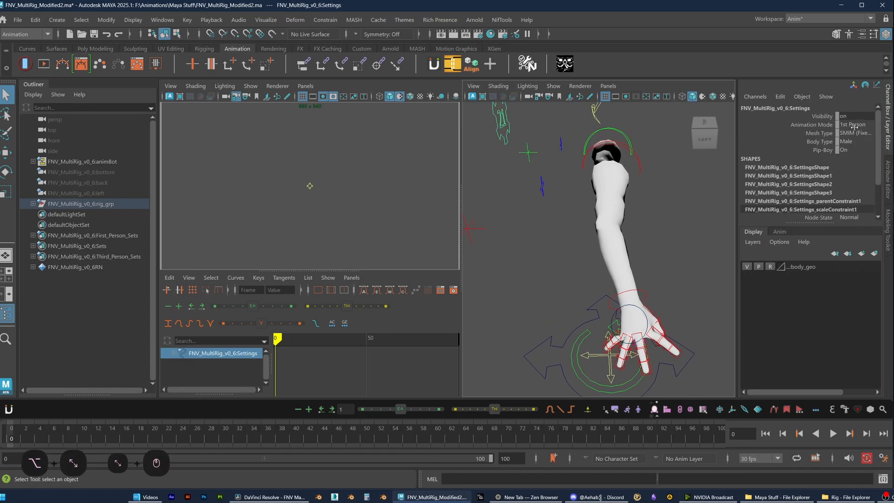
middle_click_drag(854, 127, 859, 134)
right_click_drag(615, 298, 633, 321, "alt")
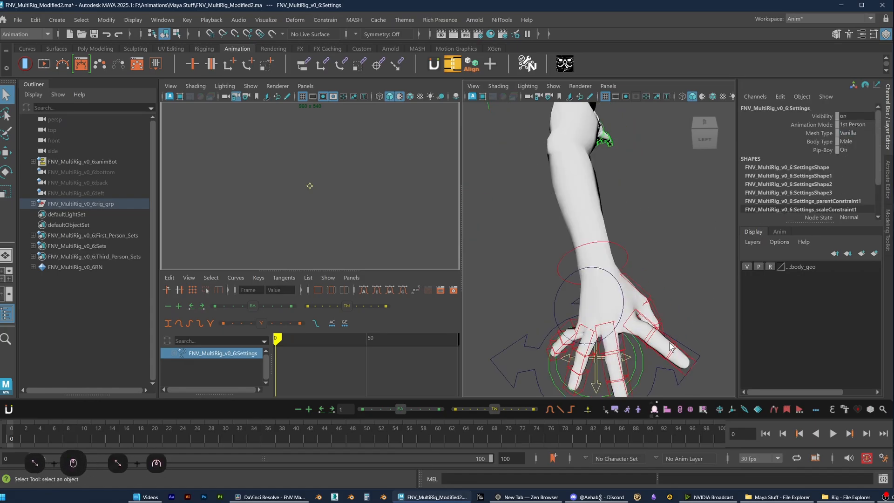
left_click_drag(633, 322, 661, 289, "alt")
Set Spread to 10 on the Fingers_L control
left_click(664, 207)
left_click_drag(665, 207, 691, 277, "alt")
left_click(692, 277)
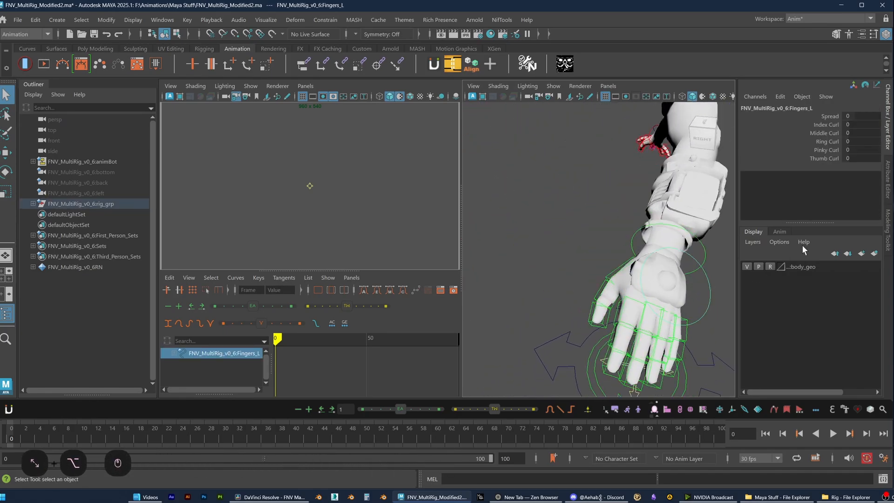
middle_click_drag(858, 146, 872, 146)
scroll(630, 323, "down", 6)
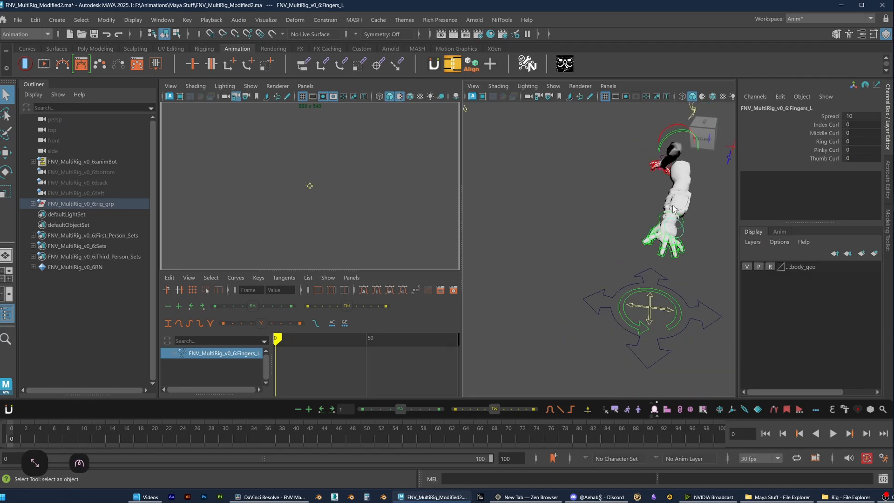
left_click_drag(629, 323, 570, 208, "alt")
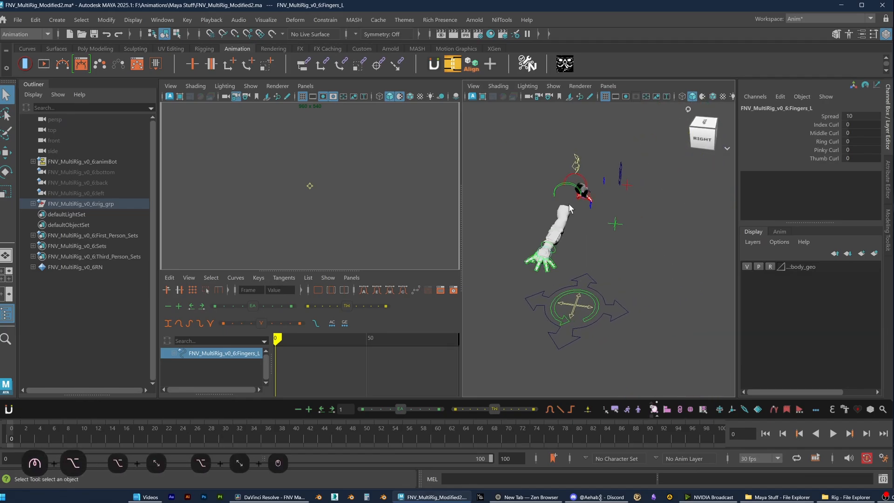
Set the Settings control's Mesh Type to SMIM, inspect both arms and deselect the control
left_click(622, 173)
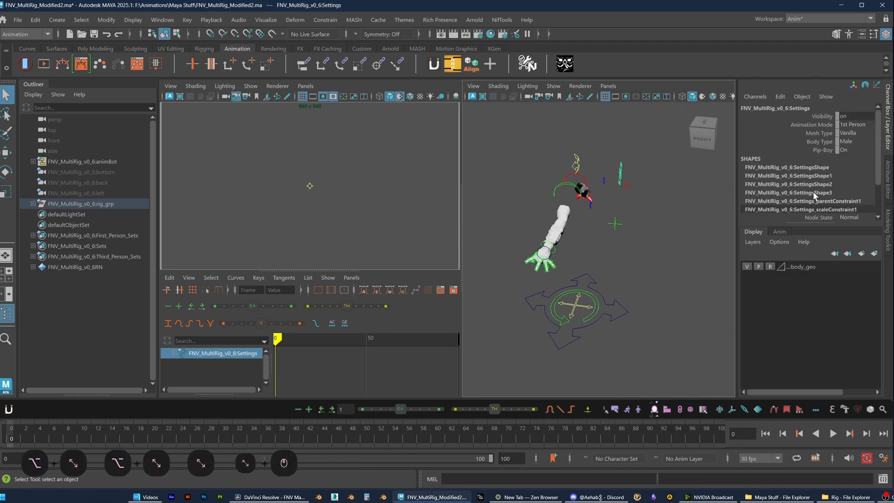
left_click(855, 133)
left_click(855, 140)
scroll(563, 273, "up", 5)
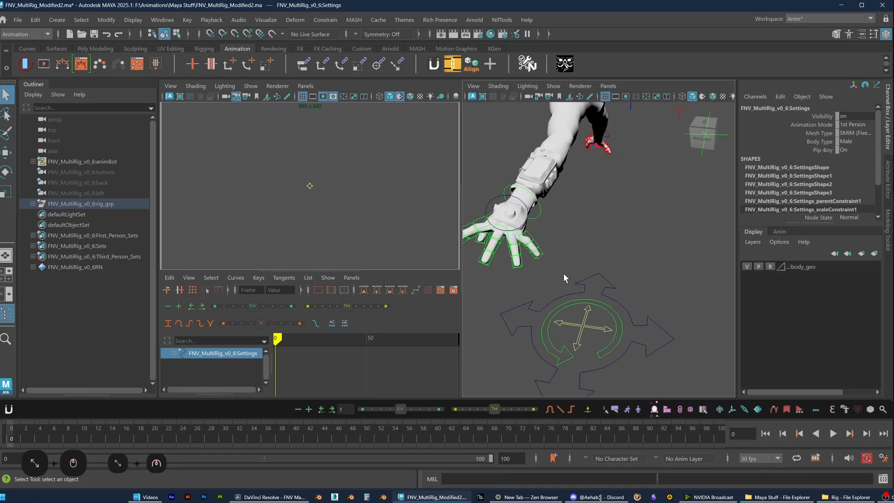
left_click_drag(564, 273, 615, 251, "alt")
right_click_drag(615, 251, 723, 190, "alt")
left_click_drag(723, 190, 620, 261, "alt")
left_click(620, 214)
Create a polygon plane as the floor and scale it to 1000 on all three axes
left_click(95, 48)
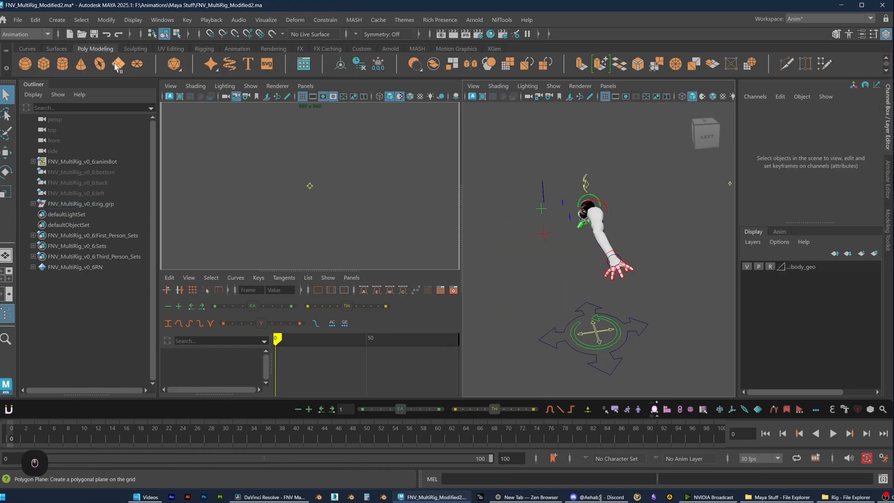
left_click(116, 65)
left_click_drag(852, 166, 851, 183)
type("1000")
key("Return")
left_click(625, 186)
left_click_drag(625, 186, 727, 185, "alt")
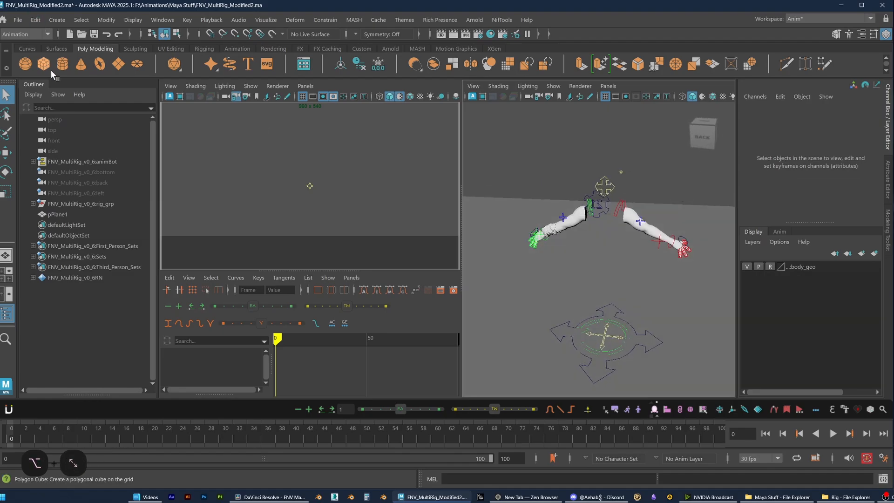
Create a polygon cube and scale it to 20 on all three axes
left_click(51, 71)
left_click_drag(851, 166, 851, 183)
type("20")
key("Return")
Move the cube in front of the first-person camera, setting its translation to X 100, Y 165, Z 200
key("w")
left_click_drag(611, 270, 566, 292, "alt")
left_click_drag(622, 310, 699, 274)
left_click_drag(591, 243, 513, 116)
left_click(863, 116)
type("0")
mouse_move(864, 116)
left_mouse_down()
mouse_move(842, 116)
mouse_move(842, 125)
mouse_move(866, 133)
left_mouse_up()
type("5")
key("Return")
key("BackSpace")
key("Return")
Duplicate the cube along X to the opposite side, at the same distance from the centre as the first cube
left_click_drag(501, 155, 488, 167, "alt")
left_click_drag(484, 136, 634, 139, "shift")
left_click(847, 116)
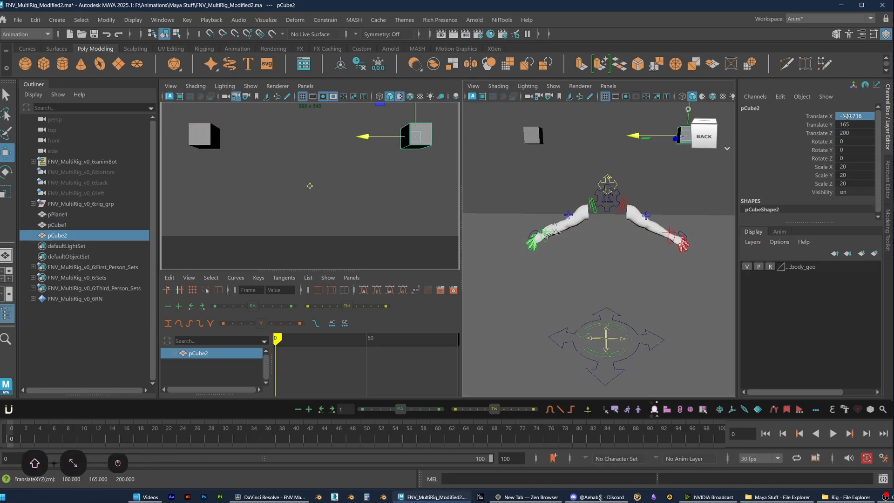
left_click_drag(850, 116, 866, 116)
key("BackSpace")
key("Return")
Duplicate the cube once more to the centre of the camera view, setting Translate X to 0 and Translate Y to 118
left_click_drag(672, 164, 669, 176, "alt")
mouse_move(642, 116)
left_mouse_down("shift")
mouse_move(621, 150)
mouse_move(565, 153)
left_mouse_up("shift")
left_click(853, 116)
type("0")
key("Return")
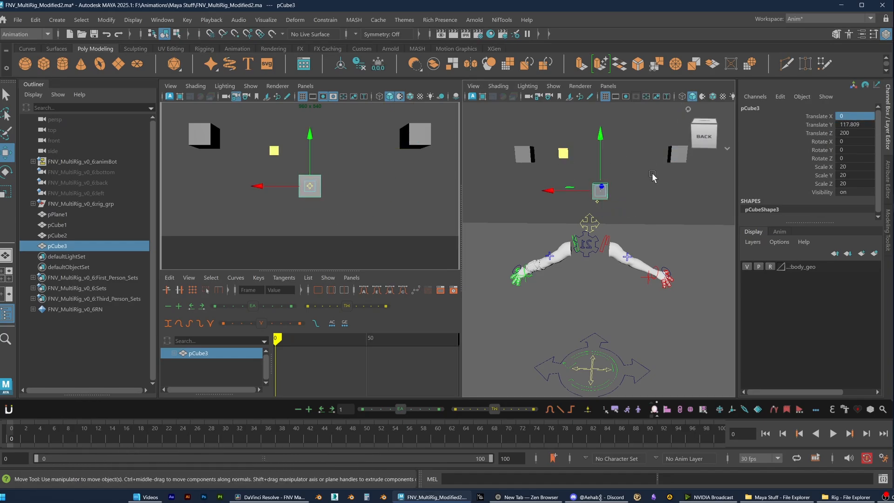
left_click(850, 125)
type("118")
key("Return")
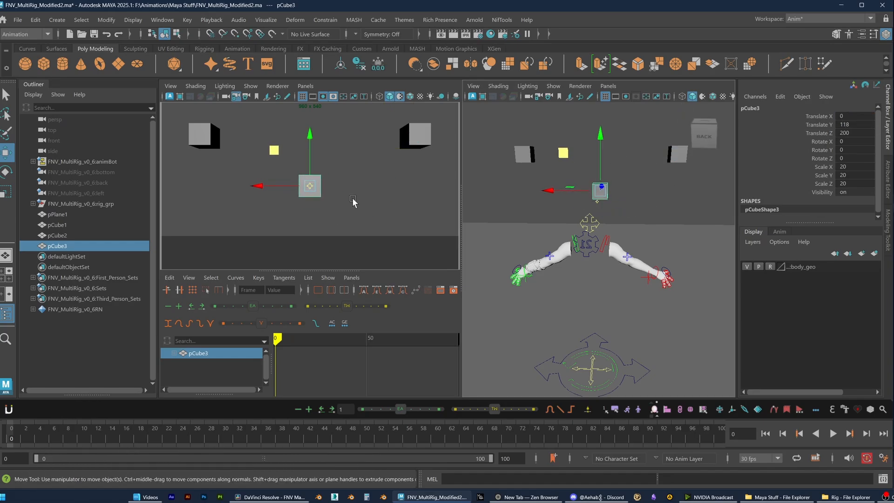
Try a 2D zoom on the first-person camera view and restore its original framing
key("f")
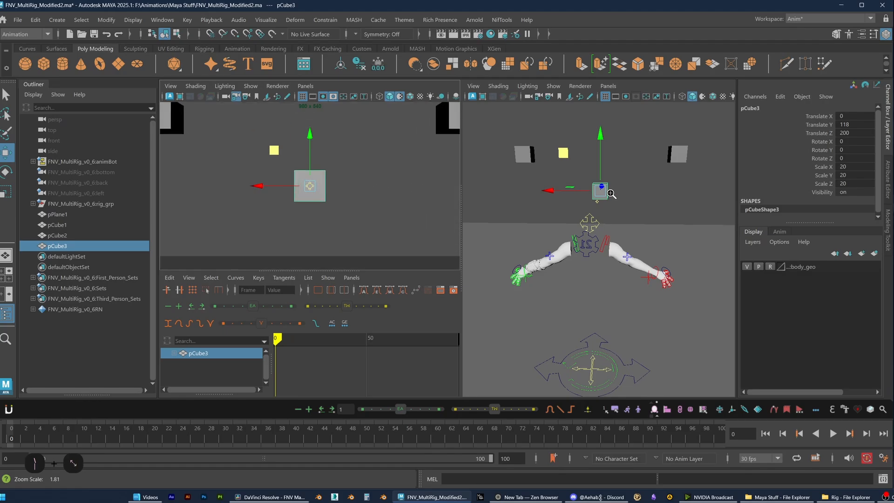
right_click_drag(862, 190, 893, 189)
key("backslash")
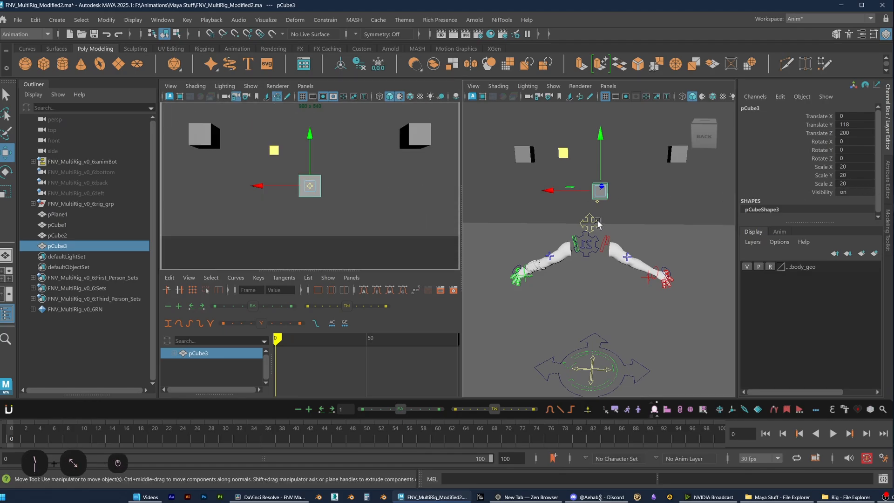
Set the FNV FoV of the rig's camera control to 70 and clear the selection
left_click(598, 224)
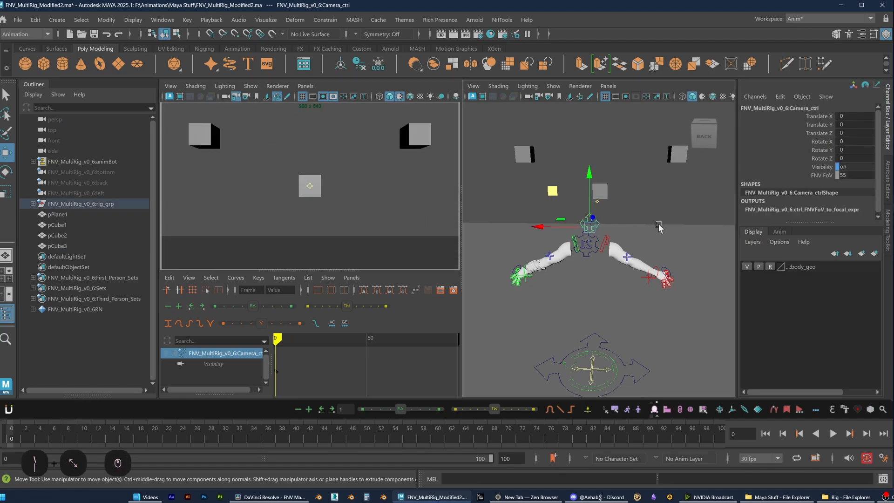
left_click(852, 176)
type("70")
key("Return")
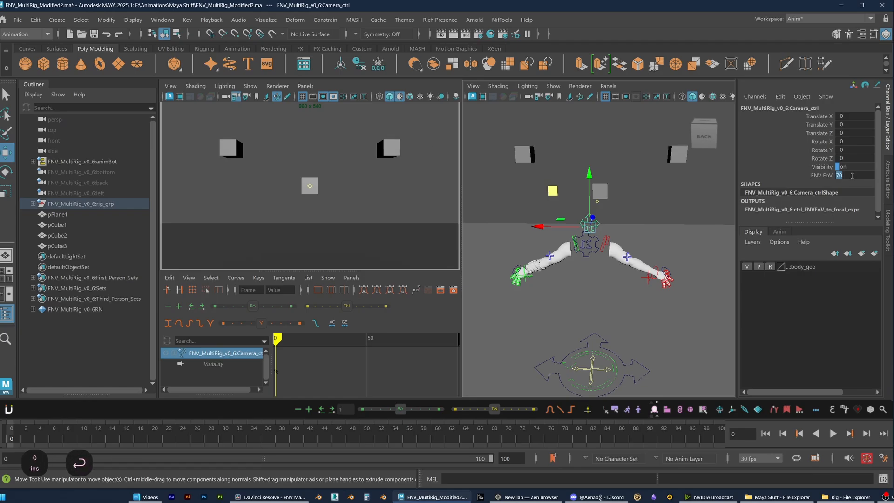
left_click(671, 227)
left_click(647, 201)
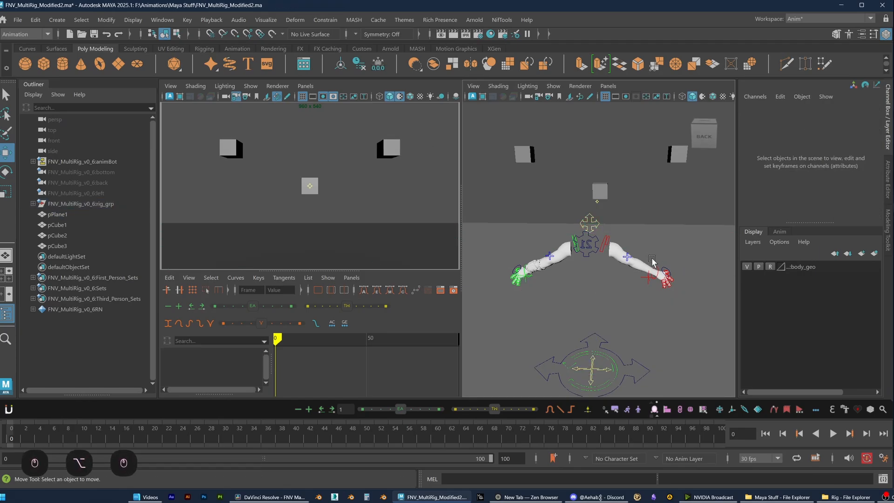
Select the floor plane together with all three cubes and group them
left_click(652, 230)
left_click(601, 190, "shift")
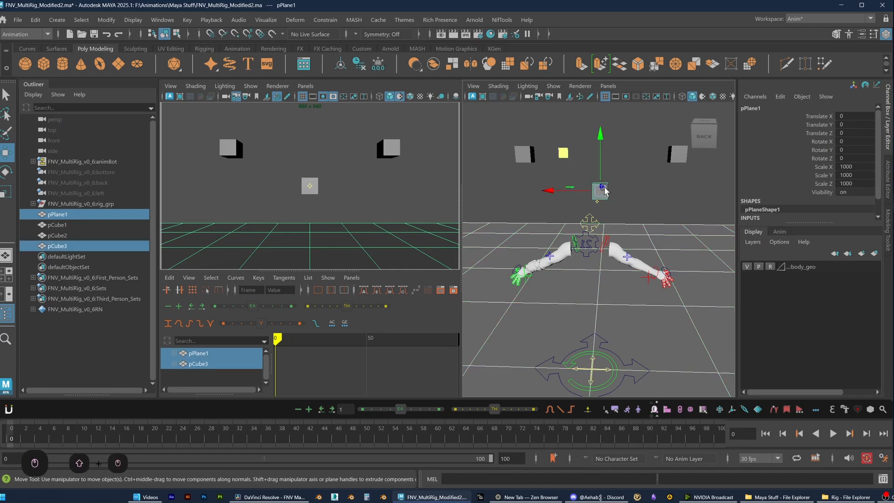
left_click(677, 154, "shift")
left_click(525, 153, "shift")
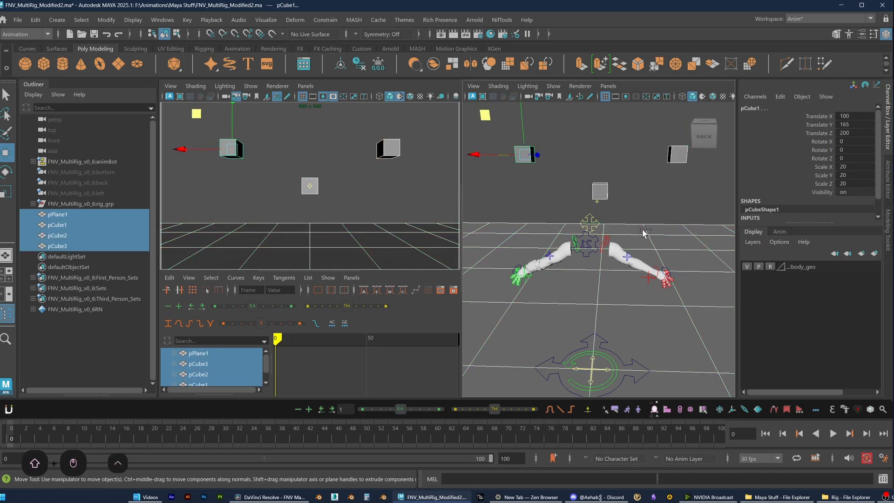
key("ctrl+g")
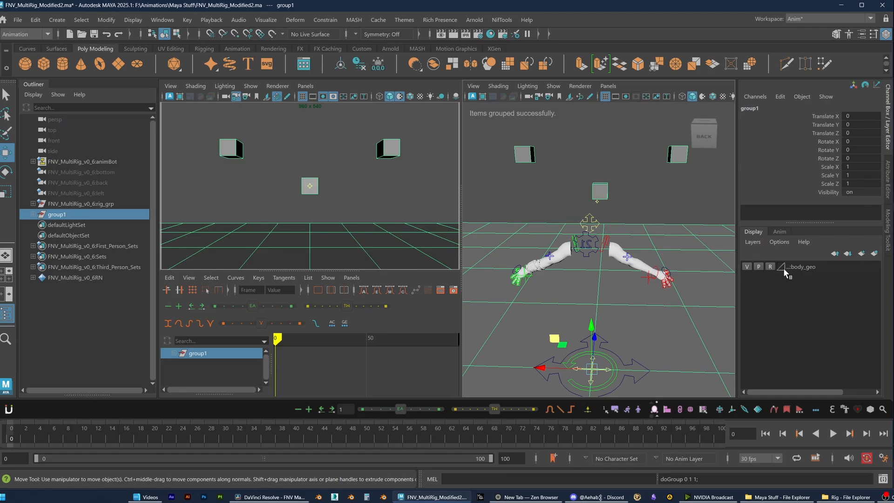
Create a display layer from the selected group, named scene_gro, with its display type set to Reference
left_click(874, 253)
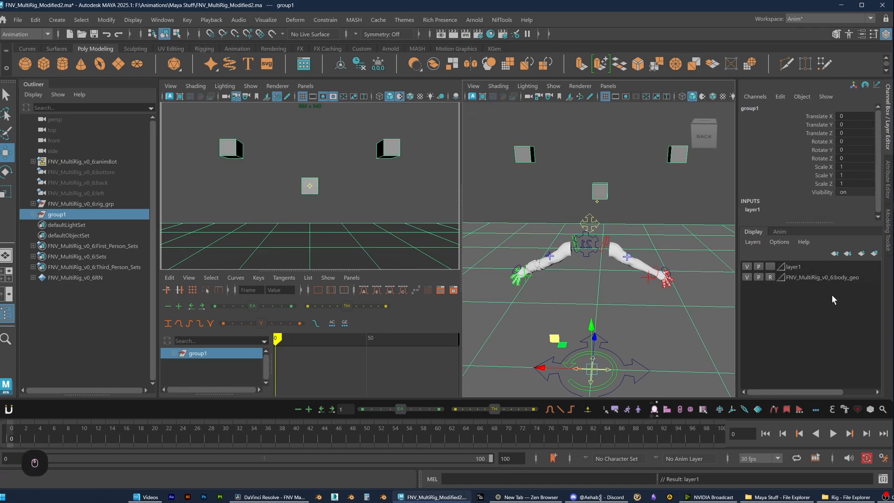
double_click(797, 267)
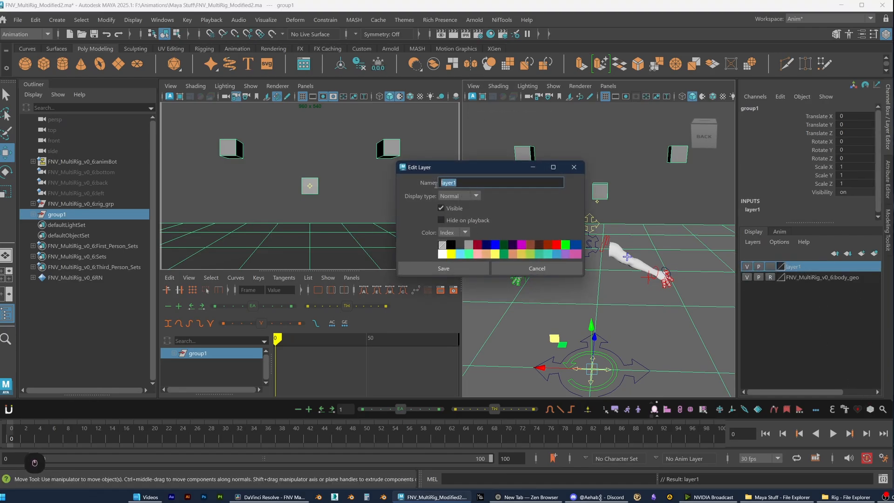
type("scene_gro")
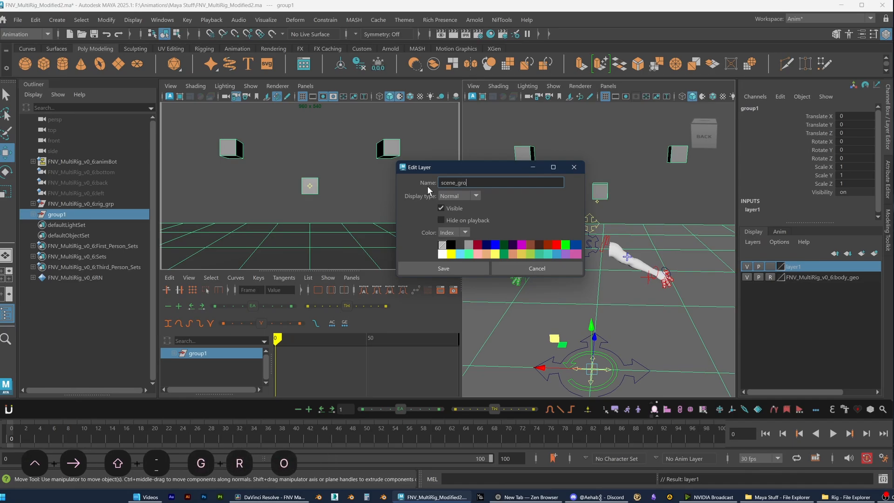
left_click(461, 196)
left_click(471, 213)
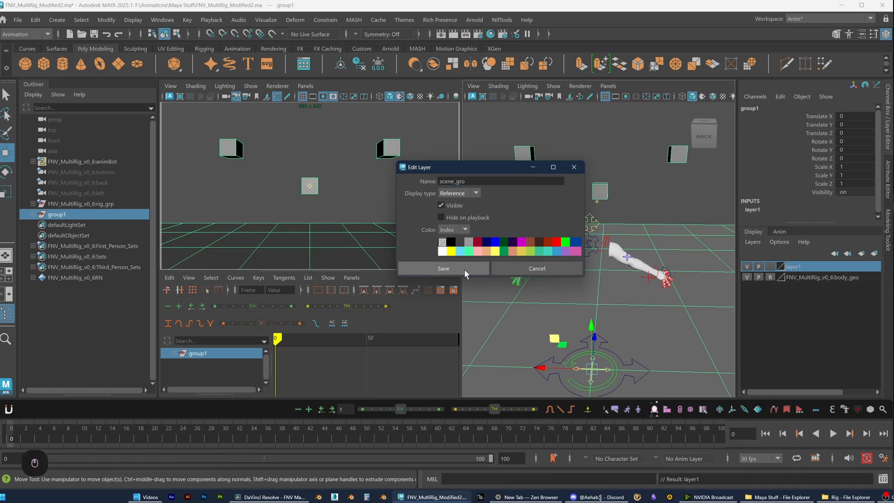
left_click(465, 268)
left_click(667, 243)
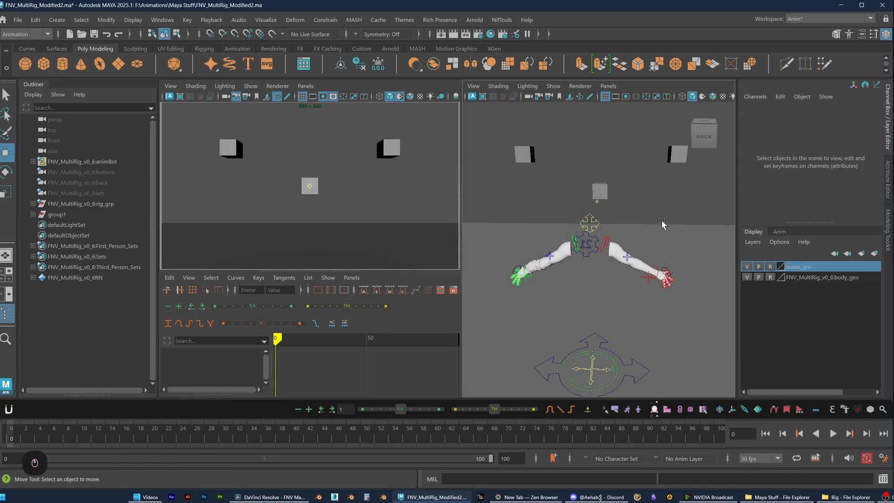
Save the scene with the grouped reference objects and their new display layer
left_click(658, 272)
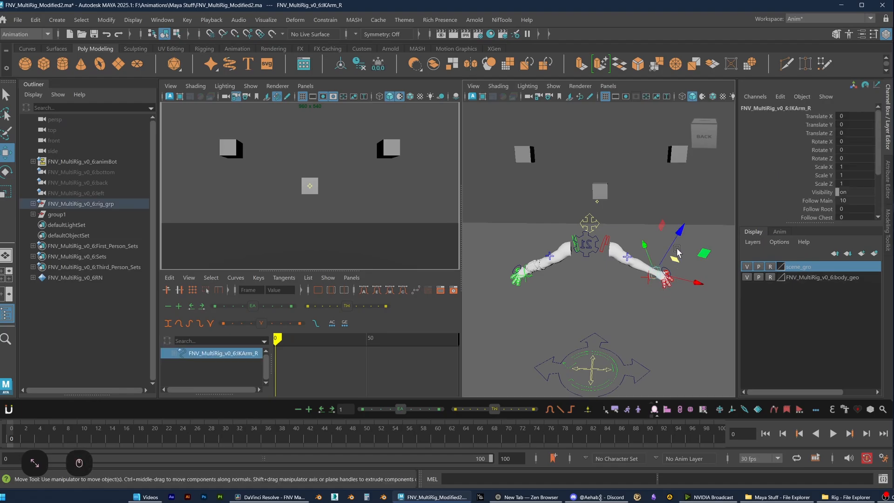
left_click(607, 241)
left_click(559, 270)
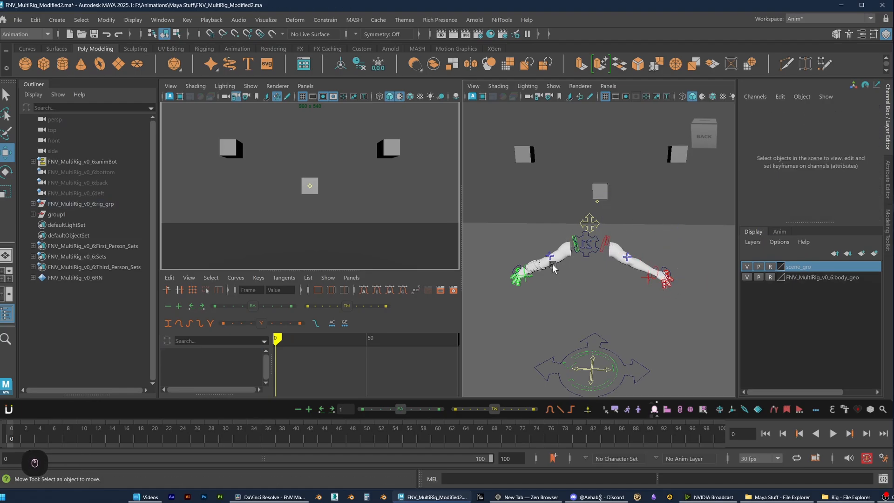
scroll(541, 293, "up", 5)
scroll(554, 296, "down", 4)
scroll(569, 294, "up", 4)
middle_click_drag(599, 242, 602, 268, "alt")
key("ctrl+s")
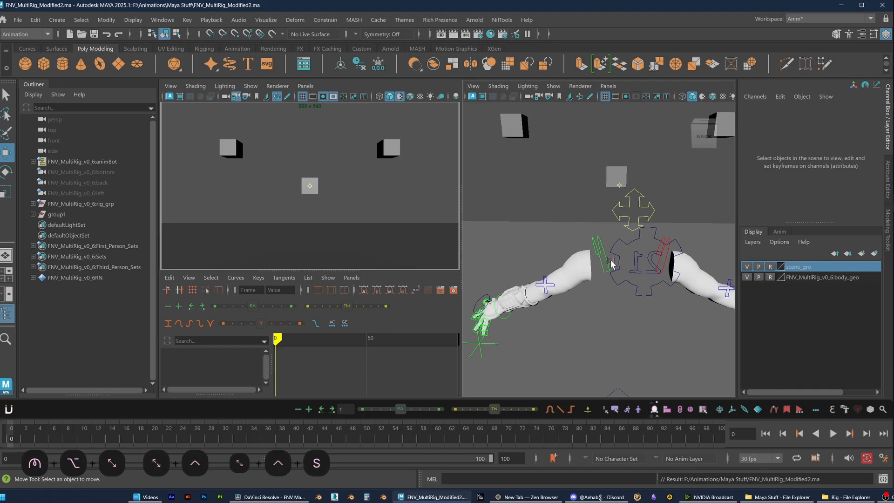
Try changing the Spread of the left-hand fingers control and return it to 0
scroll(539, 260, "down", 4)
left_click_drag(546, 263, 604, 281, "alt")
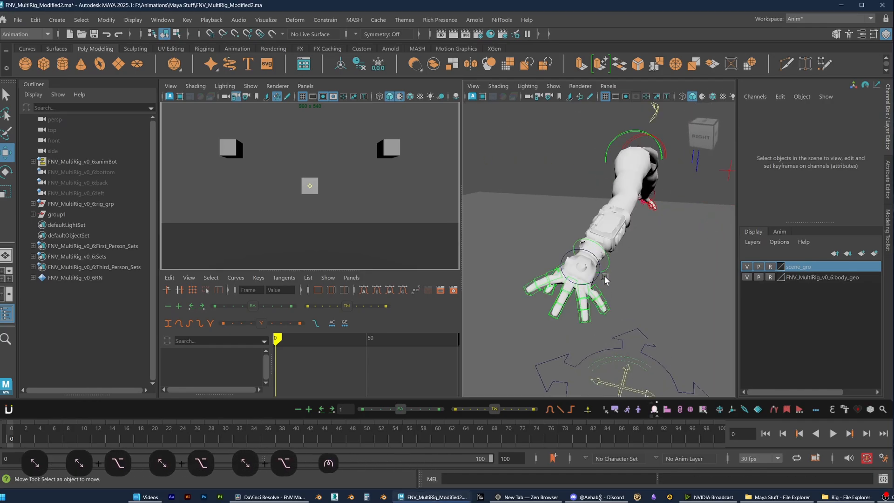
scroll(605, 282, "up", 4)
left_click(593, 260)
middle_click_drag(859, 115, 844, 117)
double_click(863, 116)
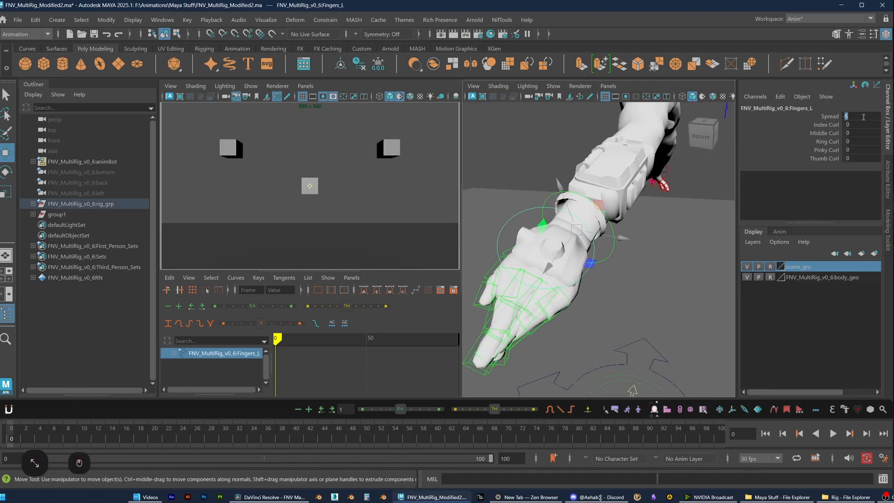
key("Return")
left_click_drag(662, 154, 529, 180, "alt")
scroll(528, 180, "down", 3)
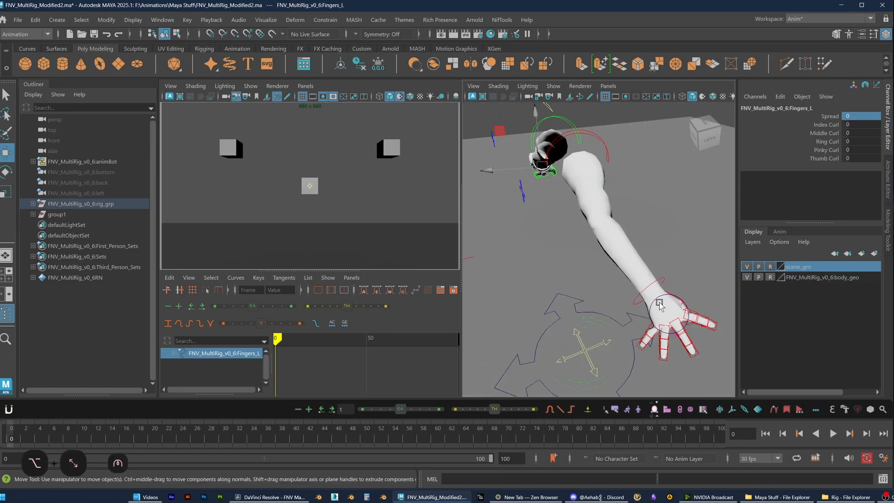
Set the Spread of the right-hand fingers control to 0
left_click(678, 294)
left_click(859, 110)
left_click(860, 116)
type("0")
key("Return")
left_click_drag(572, 224, 663, 244, "alt")
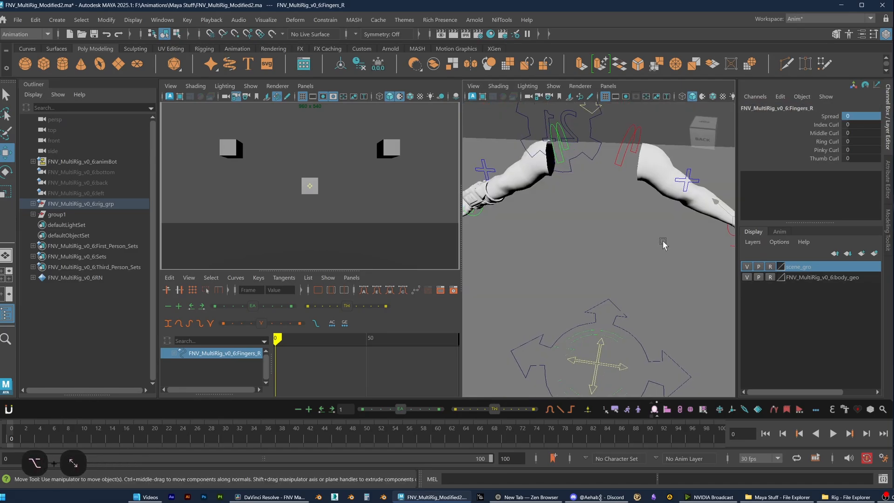
scroll(645, 241, "down", 3)
scroll(646, 242, "down", 2)
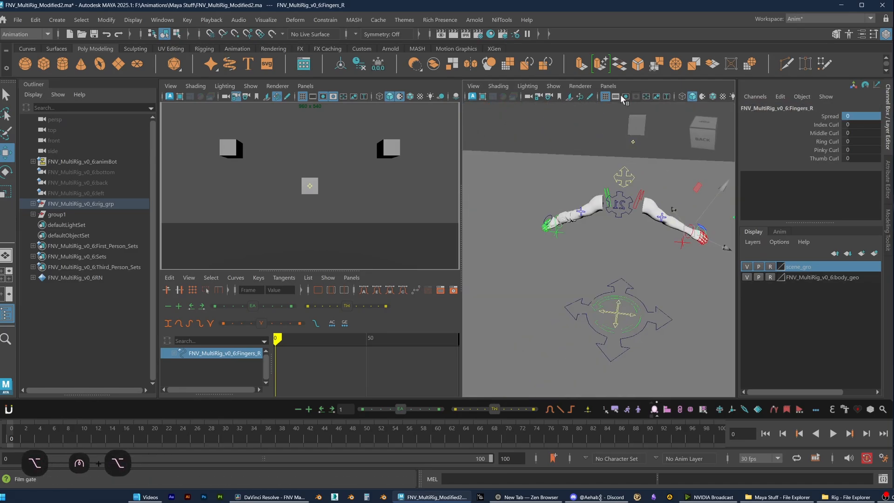
Try default-material shading on the arms in the perspective view
left_click(703, 97)
scroll(653, 240, "up", 3)
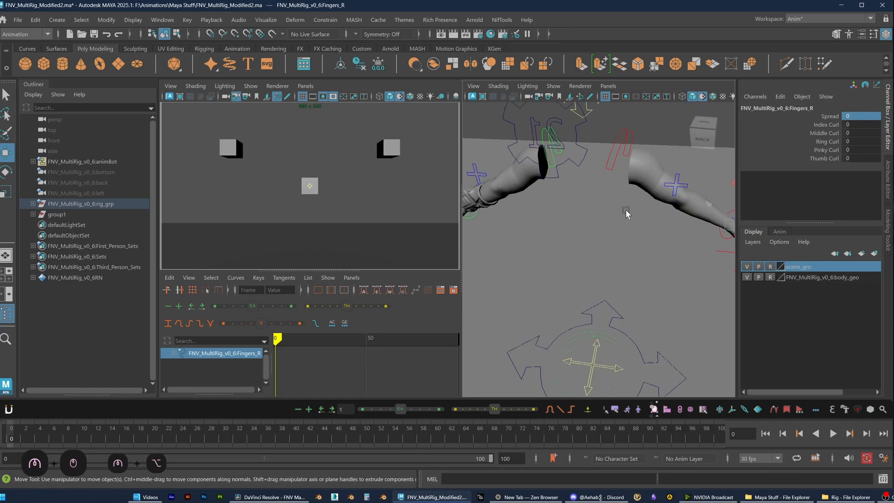
left_click_drag(626, 213, 531, 258, "alt")
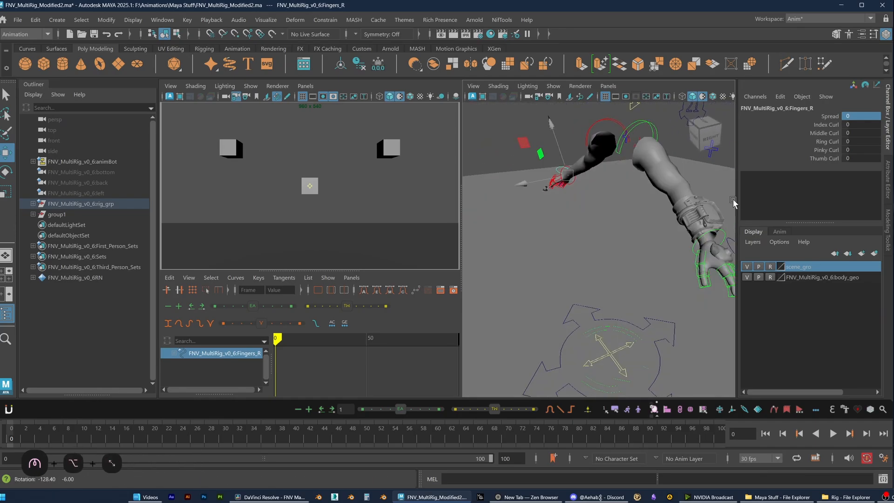
Save the scene and bring the whole rig back into view
key("ctrl+s")
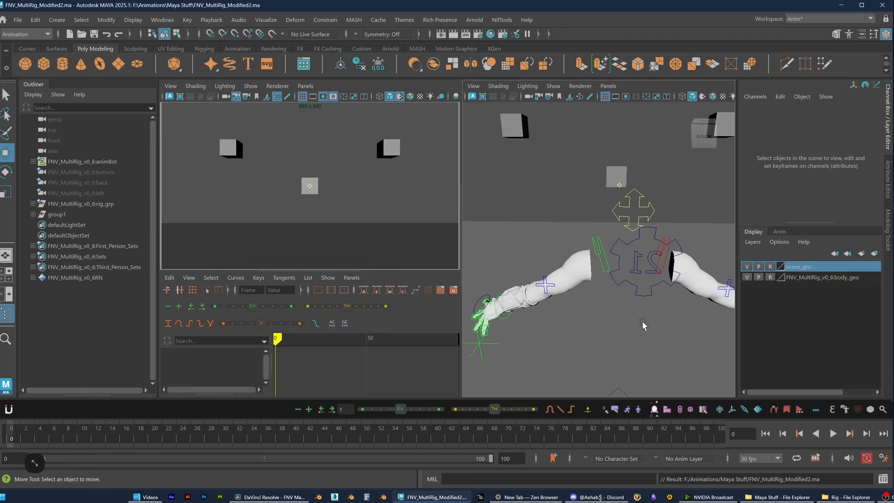
scroll(645, 326, "down", 3)
middle_click_drag(649, 330, 624, 257, "alt")
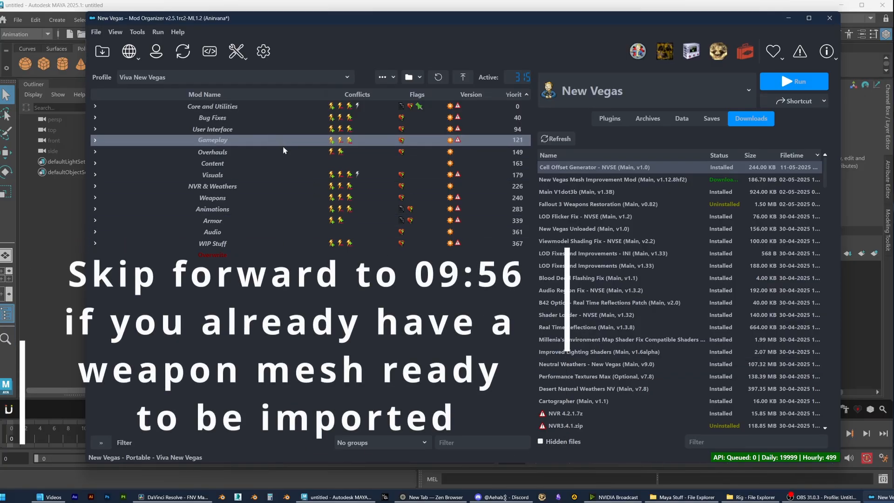
In Mod Organizer, examine the meshes folder of EFT Pack 3 in the WIP Stuff category, and collapse the category again
left_click(408, 78)
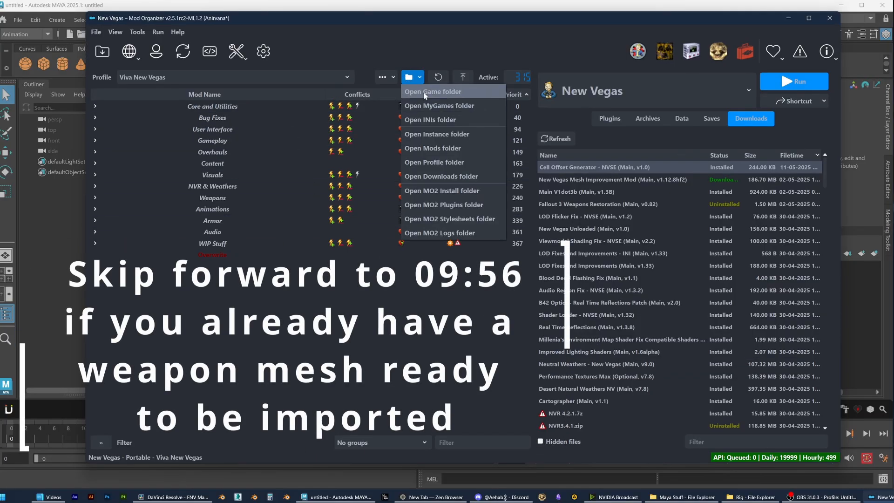
left_click(95, 244)
scroll(160, 196, "down", 2)
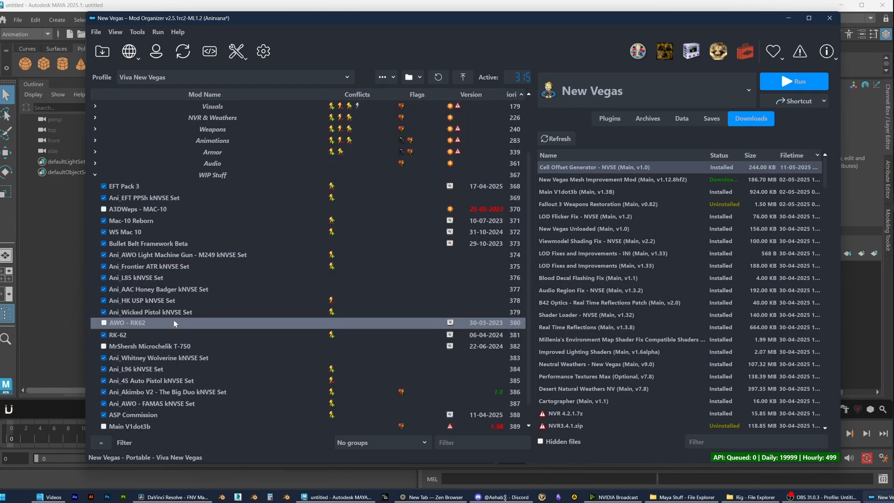
left_click(162, 188)
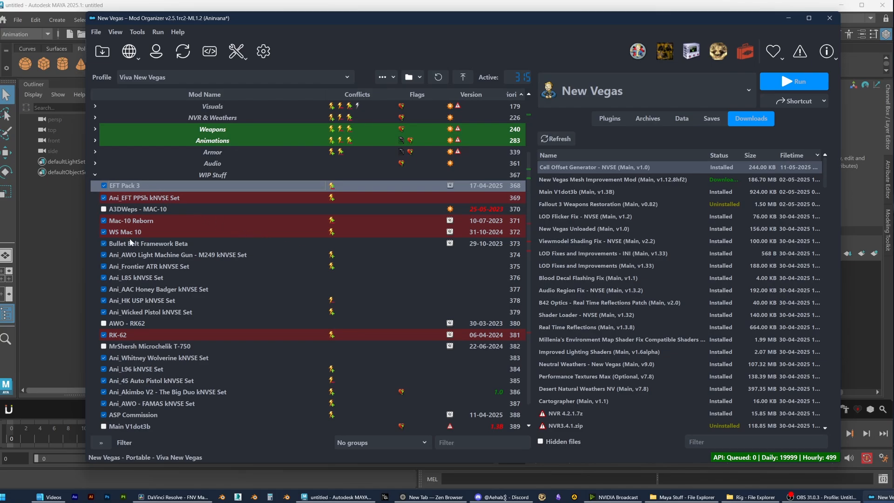
double_click(132, 186)
left_click(264, 153)
double_click(261, 128)
left_click(282, 140)
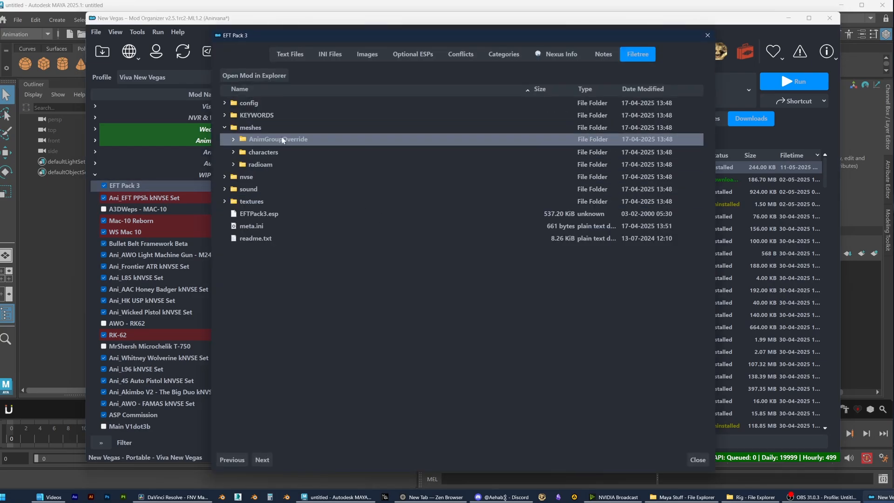
left_click(697, 461)
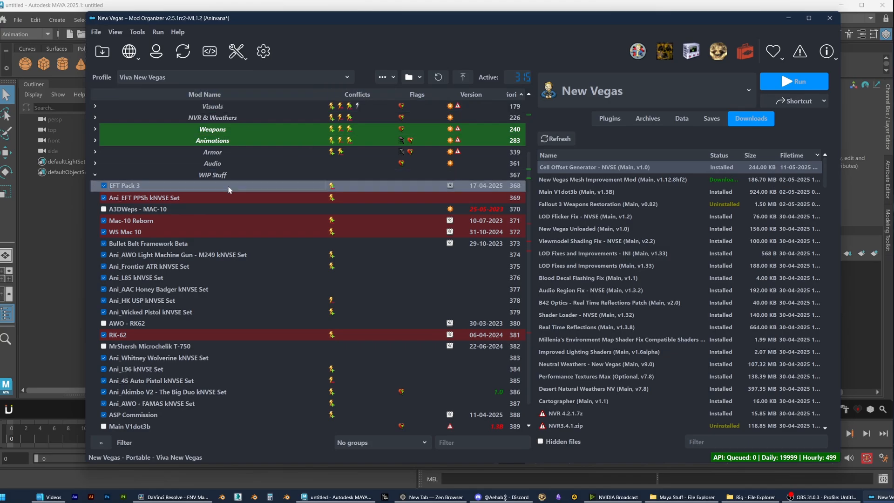
left_click(95, 176)
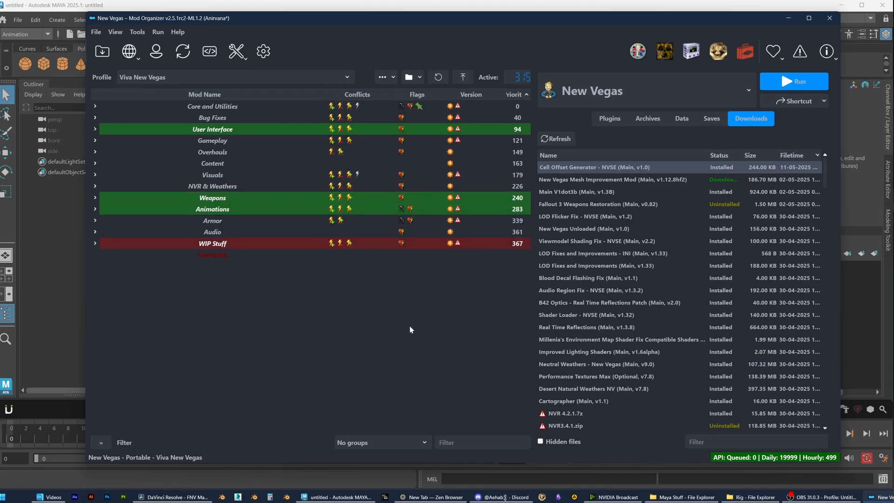
Open the Fallout New Vegas game folder from Mod Organizer and open Fallout - Meshes.bsa from its Data folder in BSA Browser
left_click(412, 77)
left_click(430, 93)
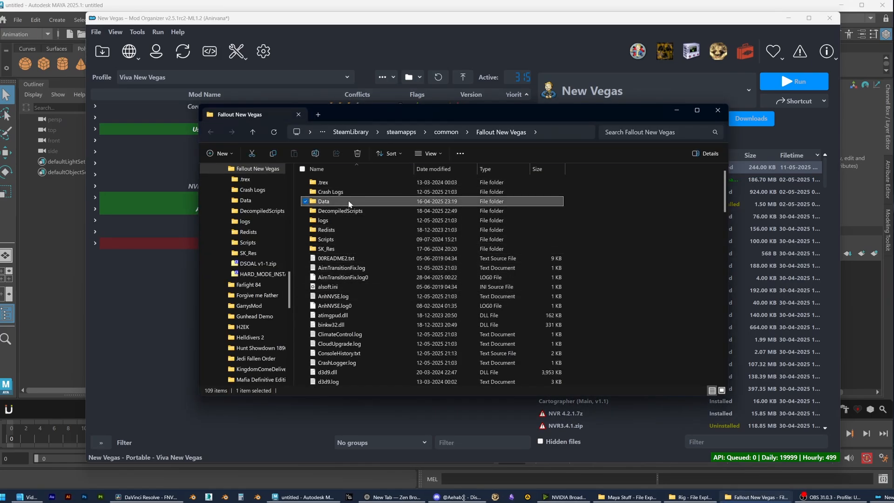
double_click(326, 201)
scroll(372, 201, "down", 5)
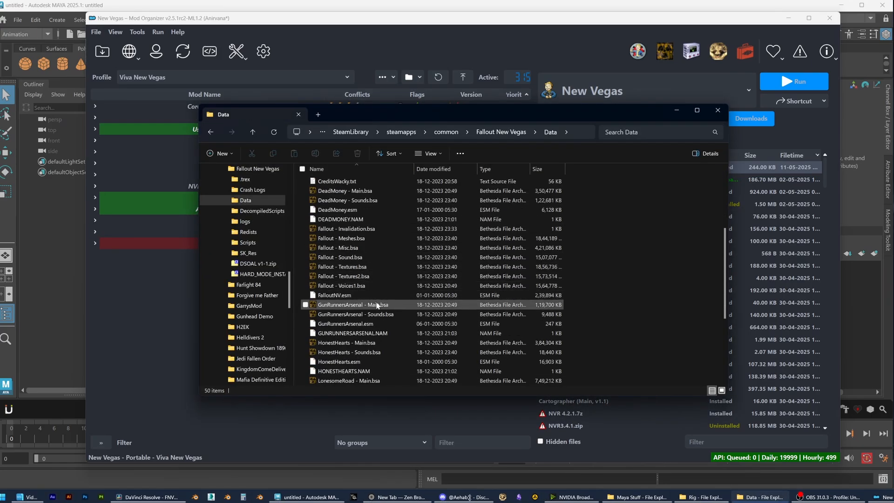
left_click(370, 238)
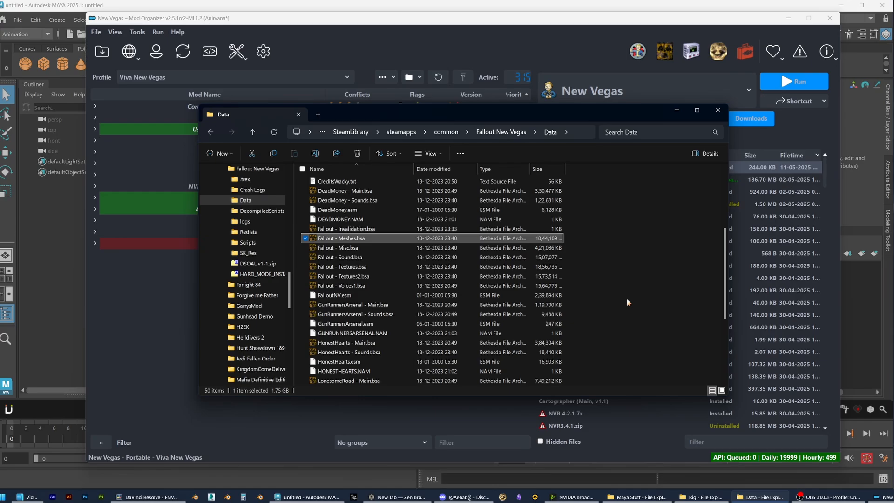
key("Return")
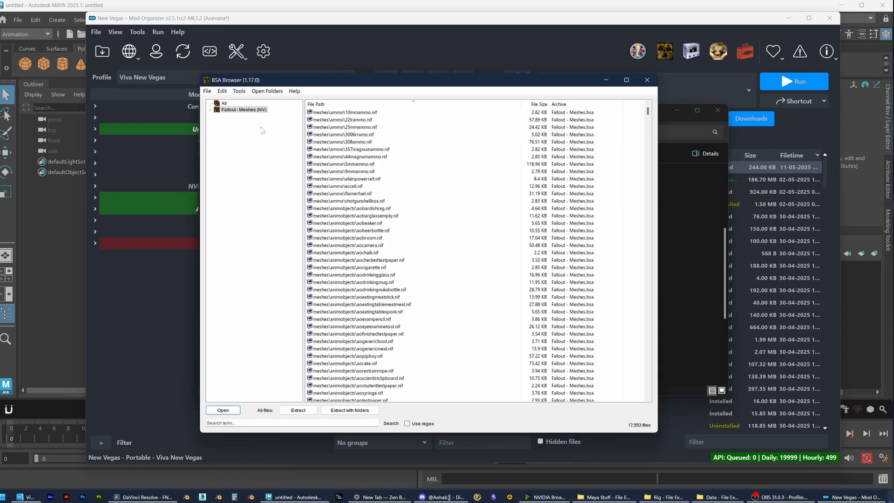
Browse the Fallout - Meshes archive to meshes\weapons\2handrifle and find the varmint rifle meshes
left_click(210, 110)
left_click(217, 116)
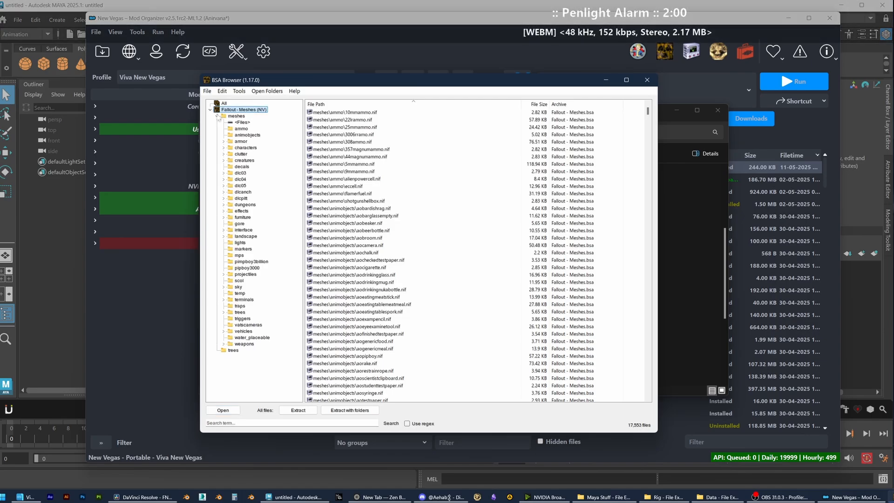
left_click(223, 343)
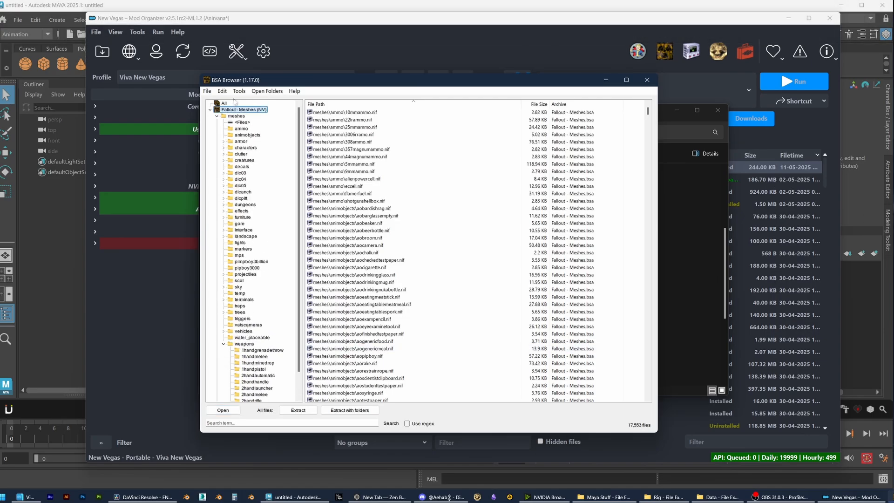
scroll(238, 314, "down", 2)
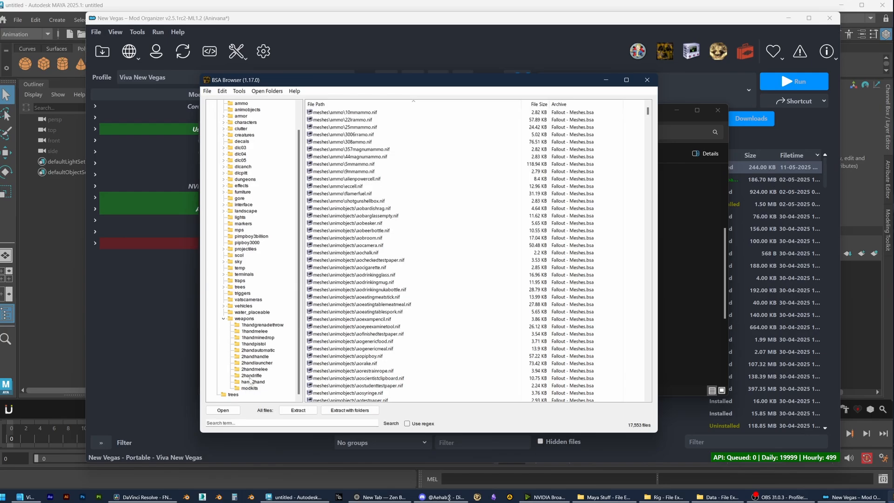
left_click(251, 375)
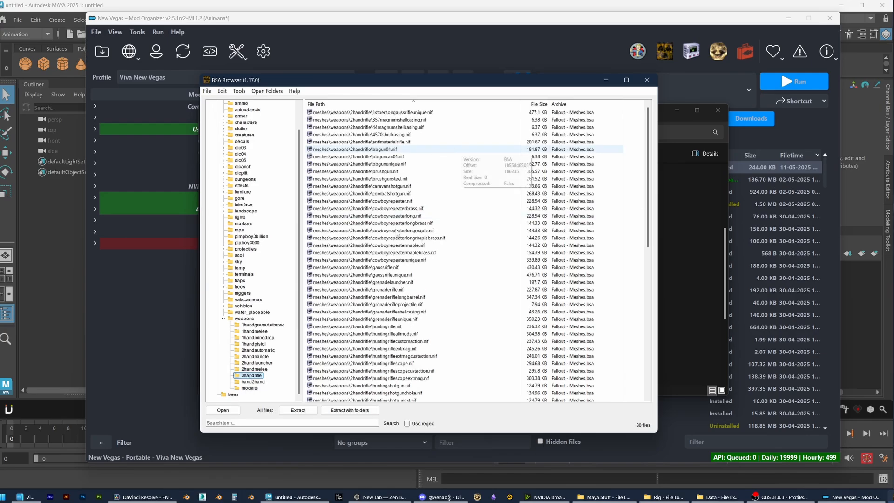
scroll(454, 163, "down", 13)
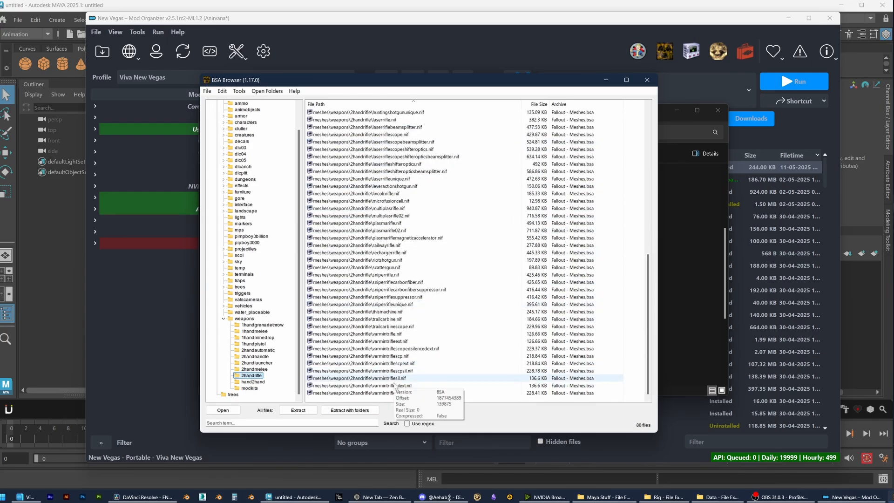
Extract varmintrifle.nif into the Maya Stuff\Meshes\Varmint Rifle folder and close BSA Browser
left_click(393, 334)
right_click(393, 334)
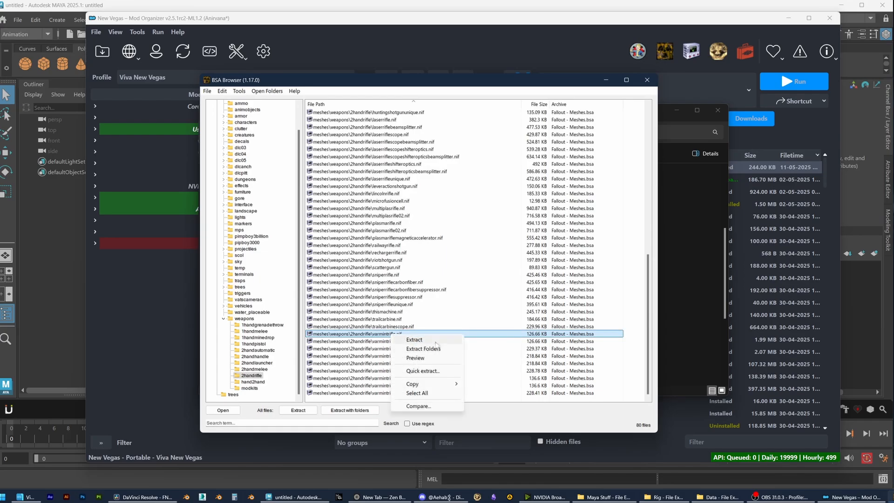
left_click(435, 342)
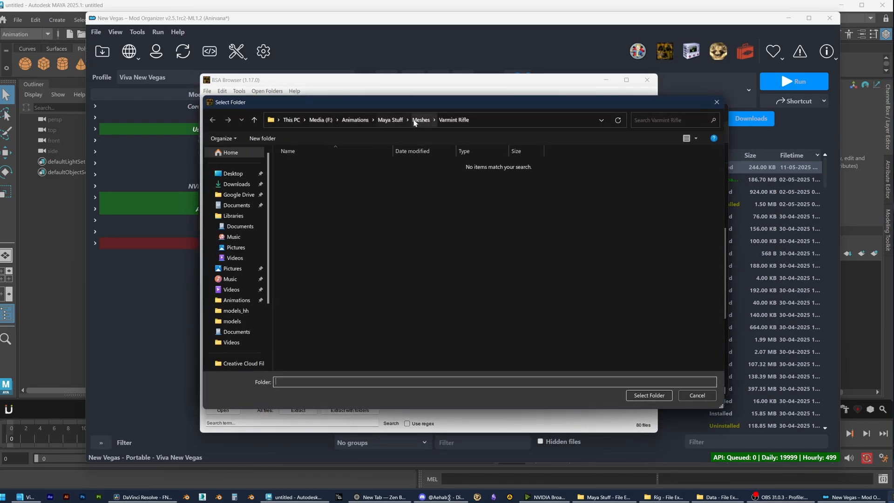
left_click(420, 120)
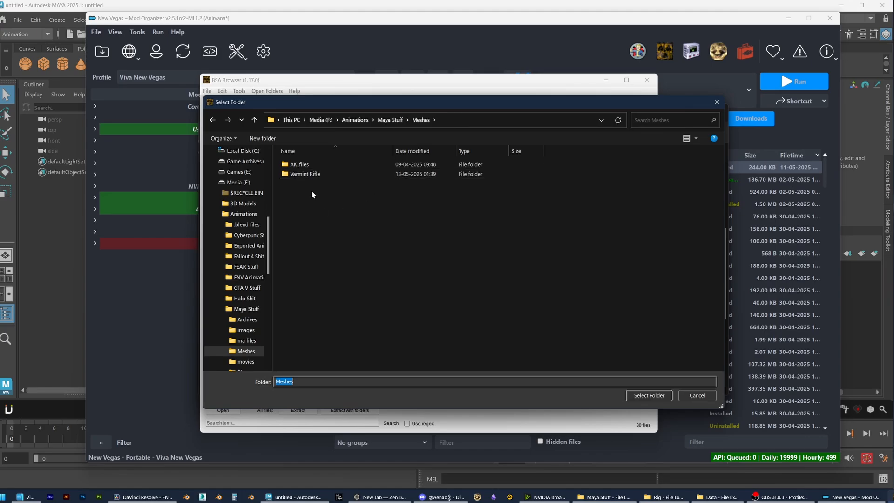
double_click(321, 174)
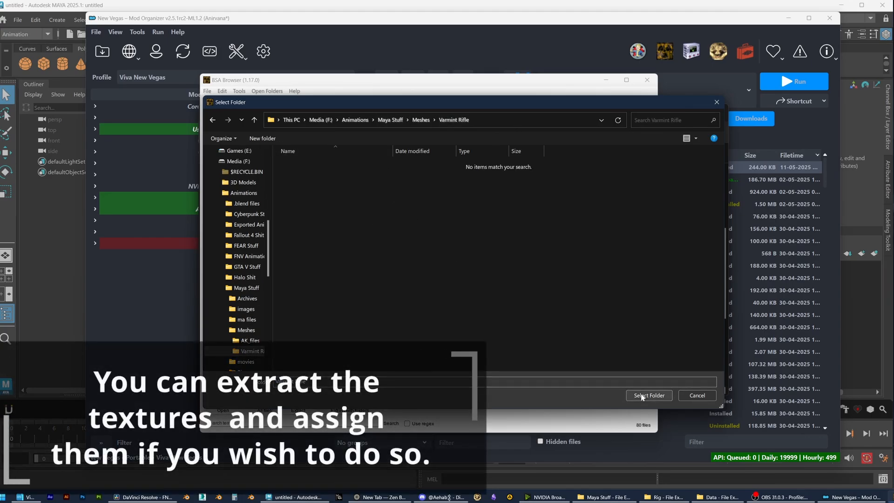
left_click(649, 395)
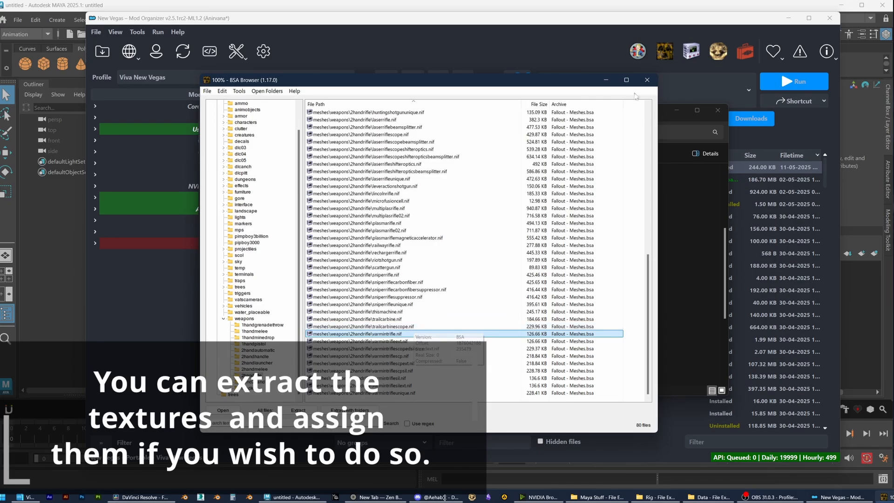
left_click(647, 79)
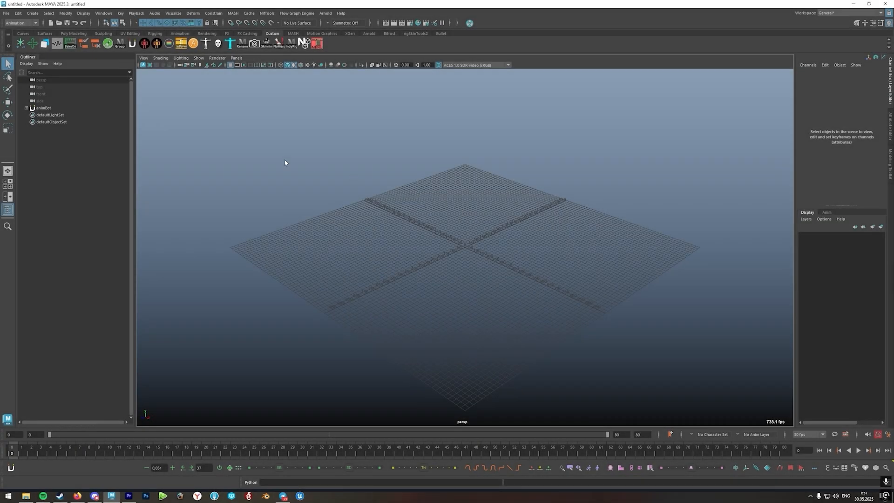
In Maya, import varmintrifle.nif from the 2handrifle folder as NetImmerse Format, checking the file type's import options first
left_click(6, 13)
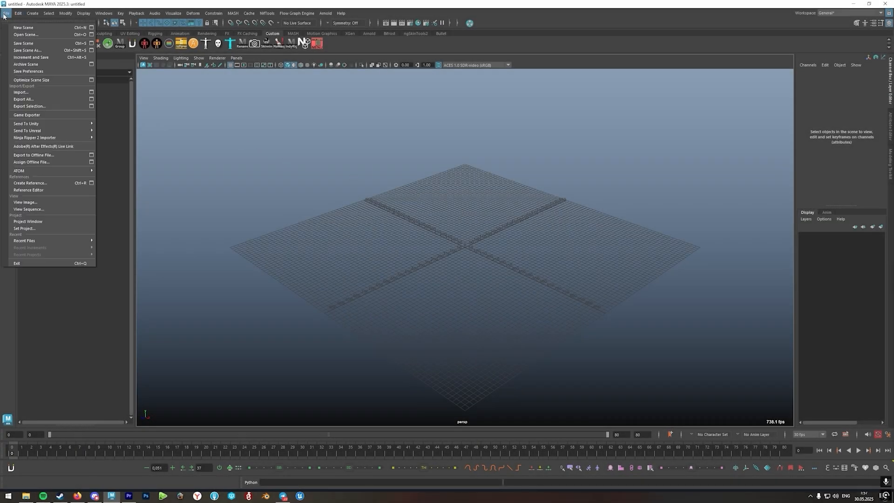
left_click(34, 97)
left_click(296, 366)
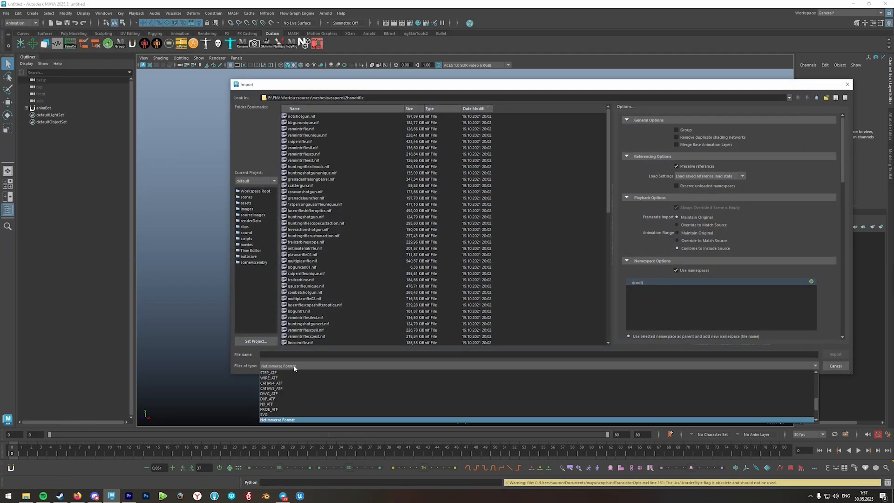
left_click(292, 421)
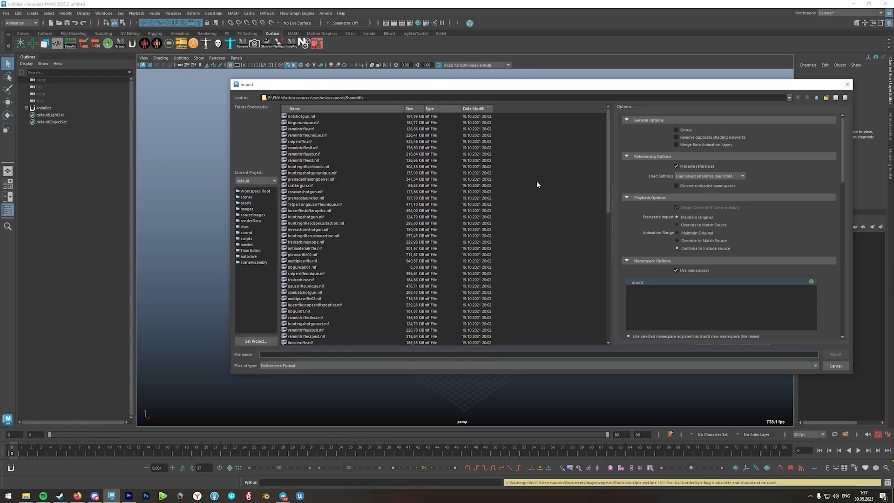
type("var")
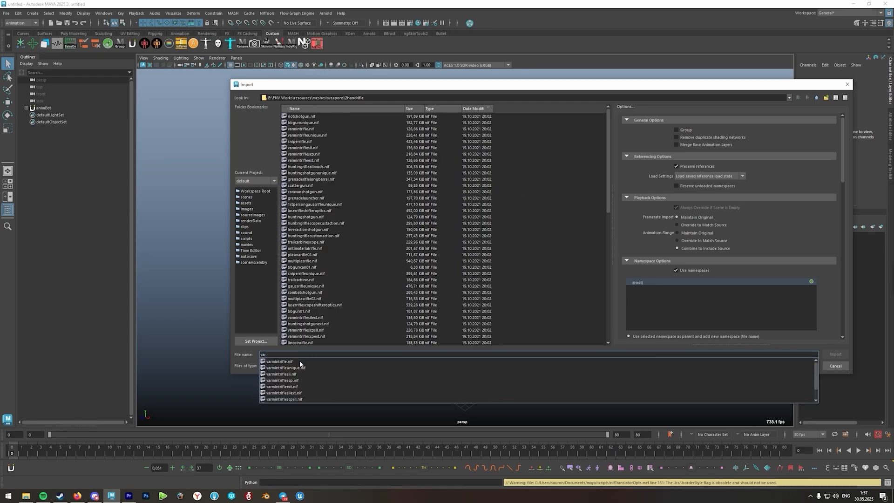
left_click(300, 361)
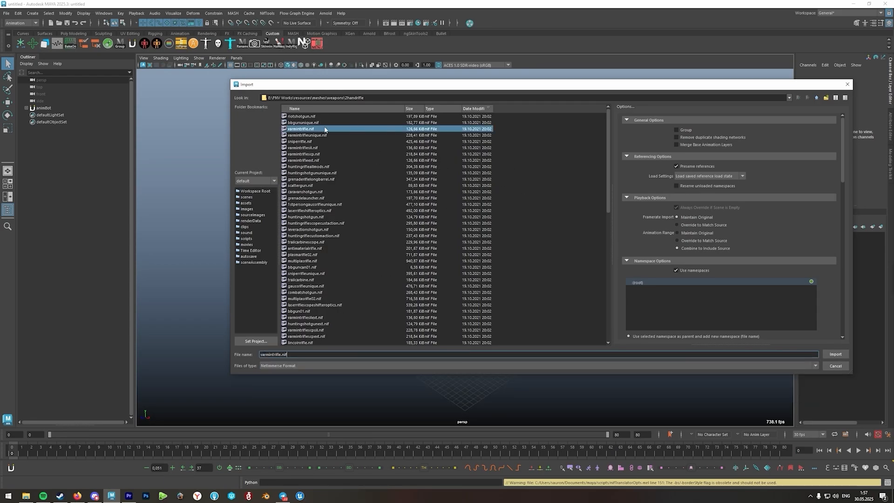
scroll(840, 149, "down", 6)
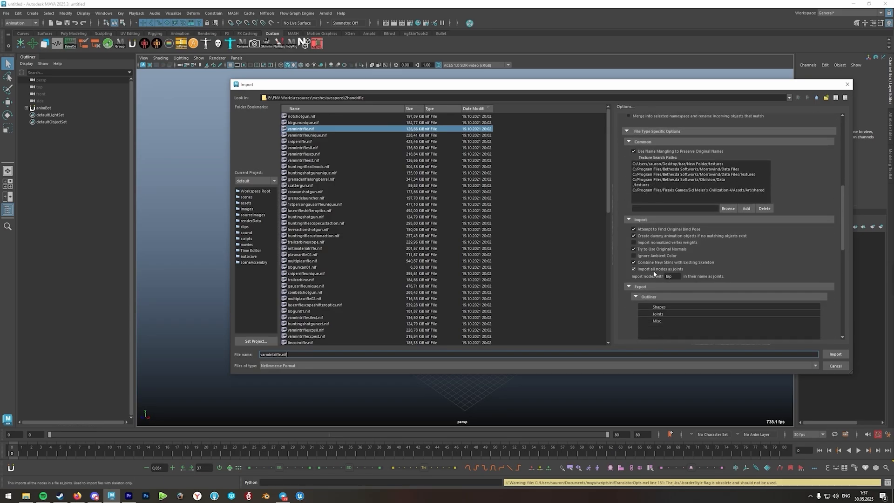
left_click(834, 355)
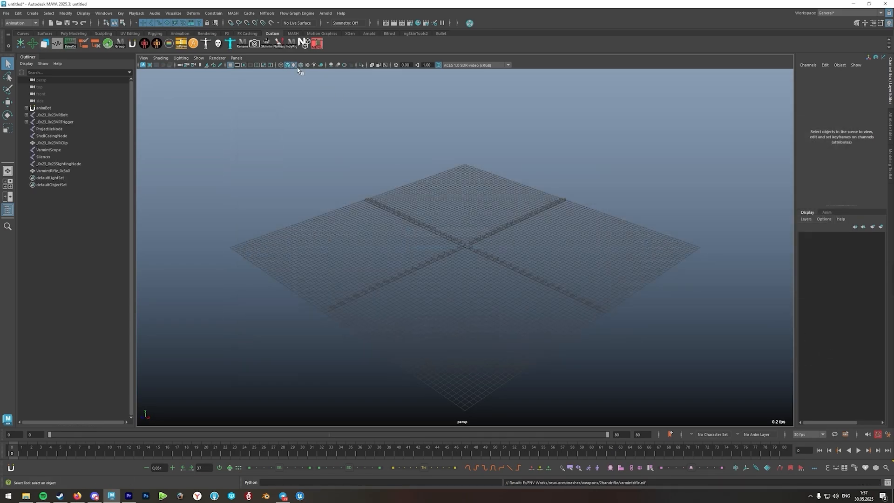
Frame the imported rifle and run Check and Fix Weapon Nodes from FNV Tools on the scene
key("a")
left_click_drag(458, 184, 497, 175, "alt")
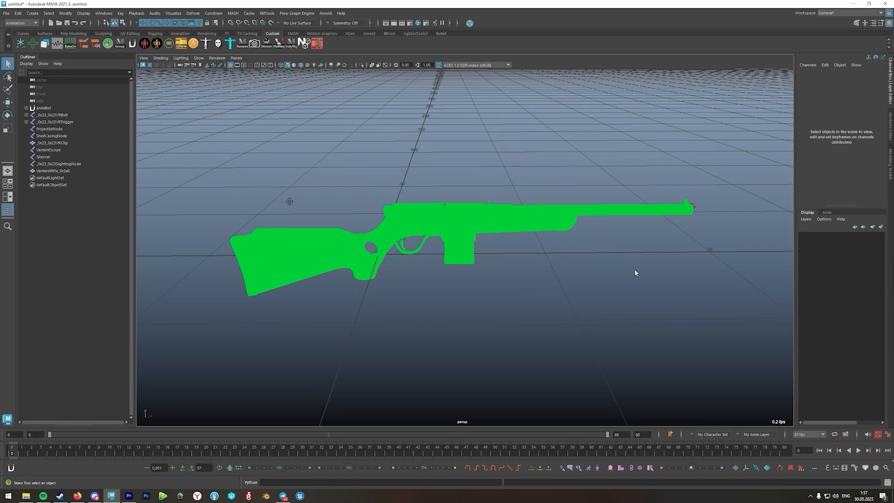
left_click_drag(636, 270, 619, 264, "alt")
left_click_drag(236, 145, 754, 321)
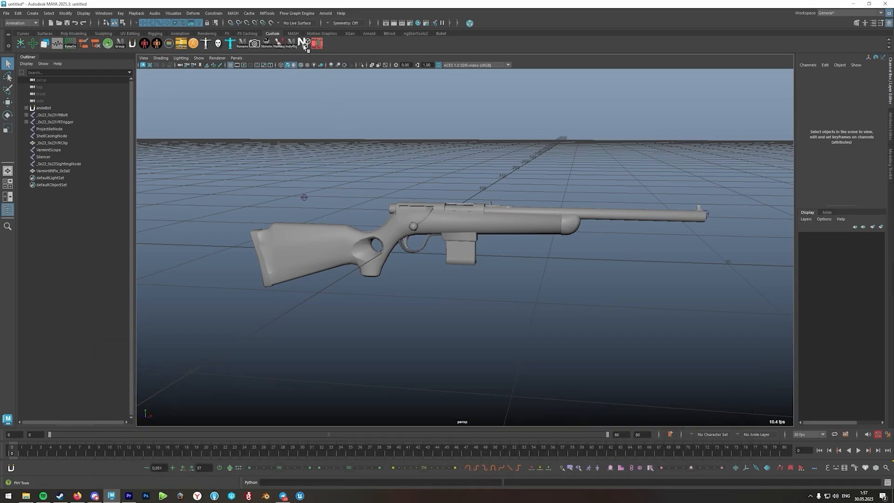
left_click(304, 43)
left_click_drag(437, 216, 624, 127)
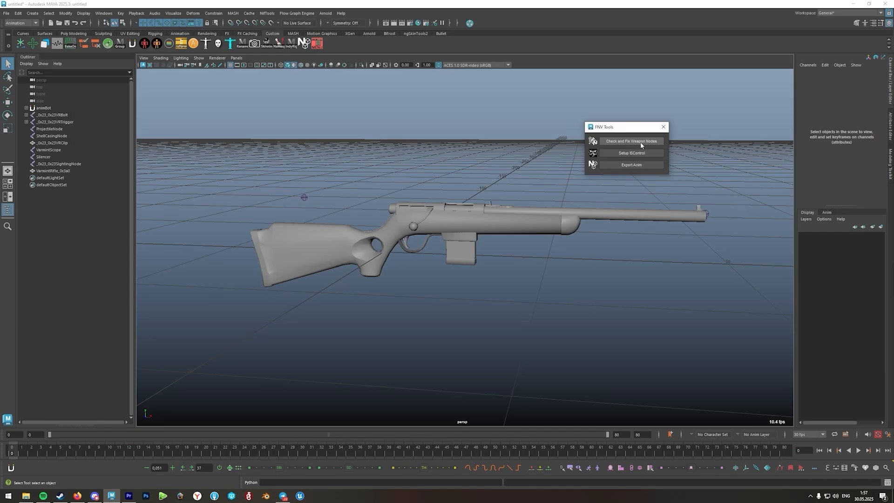
left_click(639, 141)
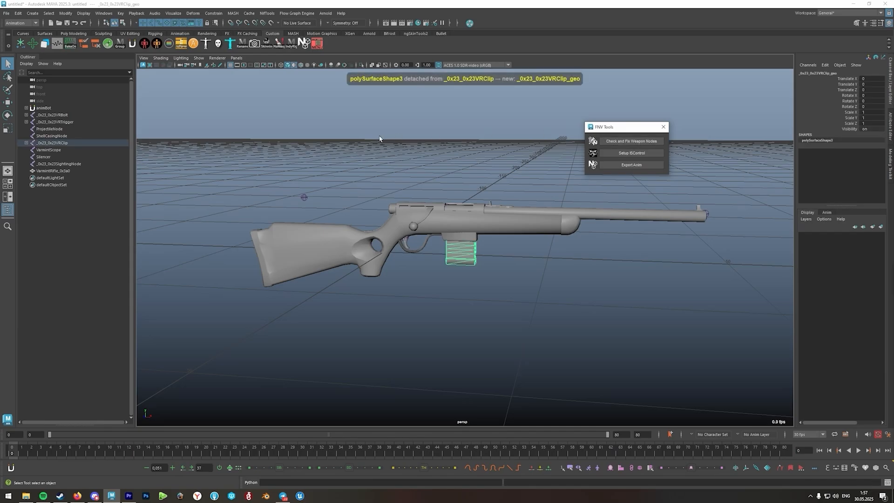
left_click(289, 143)
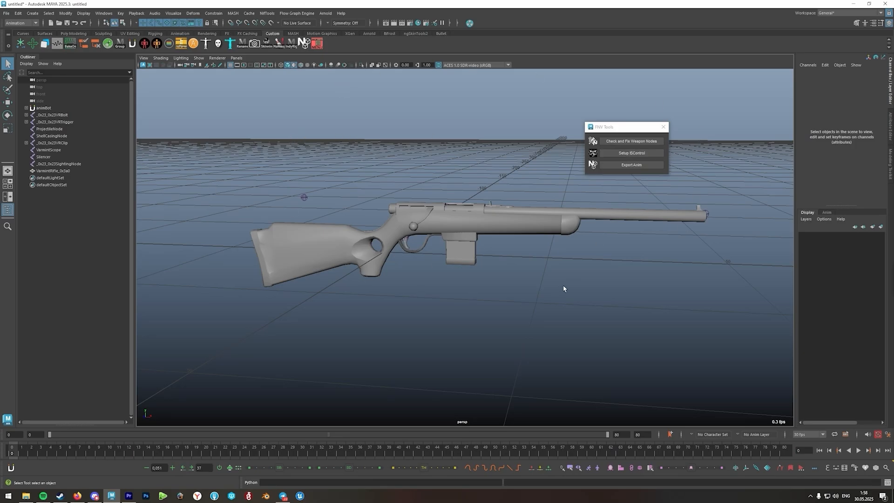
left_click(631, 141)
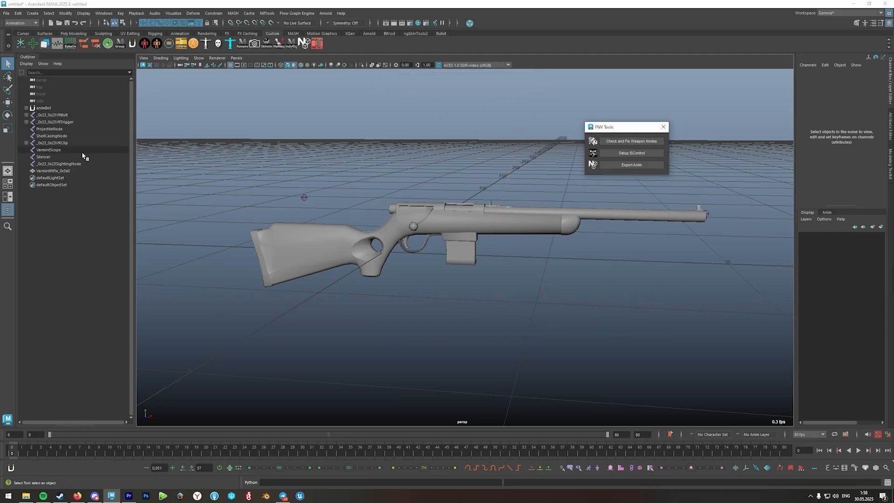
Group all the imported rifle nodes, from the bolt joint to the rifle mesh, and name the group VarmintRifleGeoJoints_grp
left_click(65, 171)
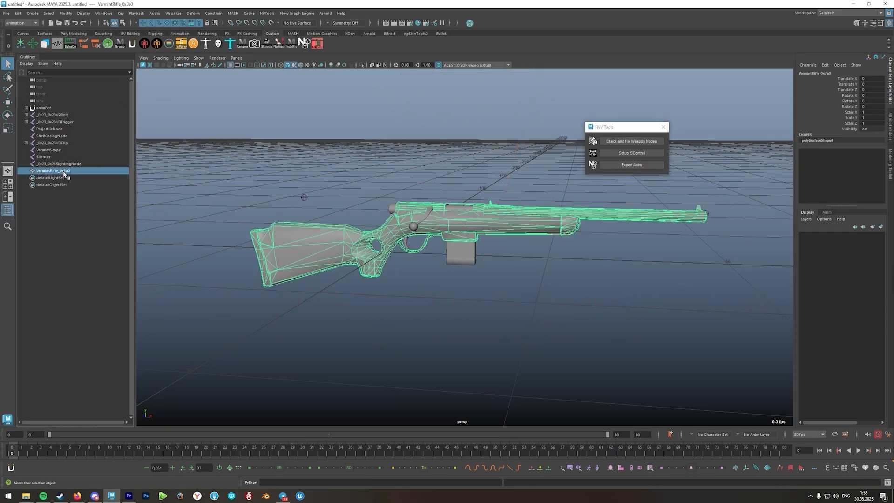
left_click(54, 115, "shift")
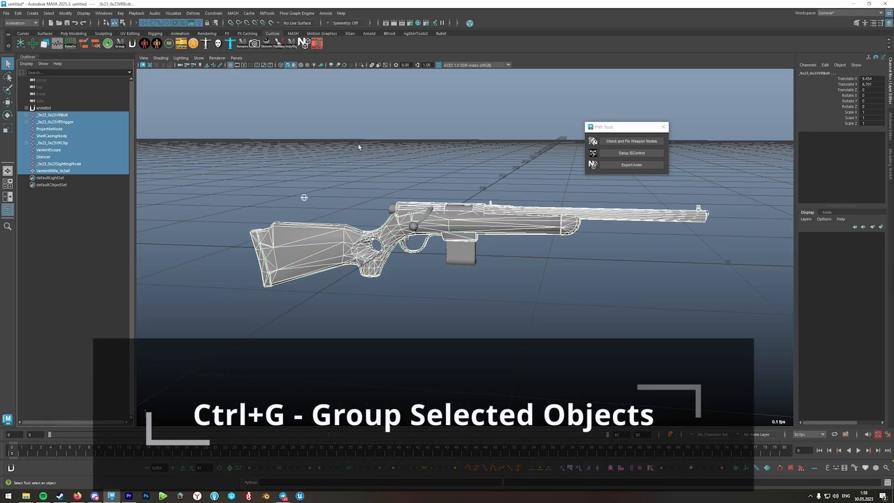
key("ctrl+g")
left_click(26, 115)
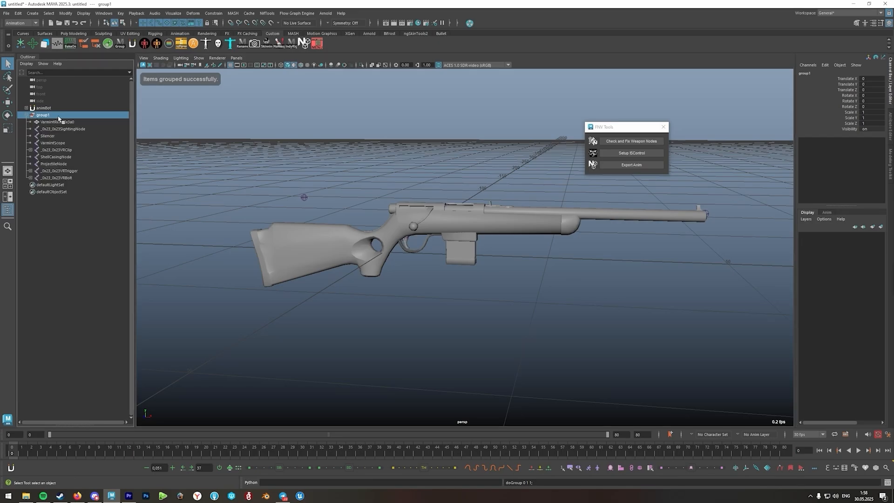
double_click(90, 112)
type("VarmintRifleGeoJoint")
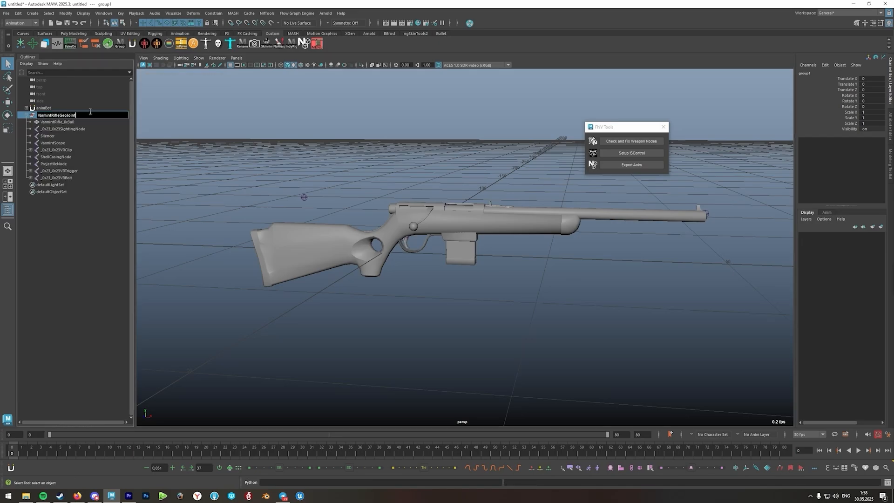
type("s_grp")
key("Return")
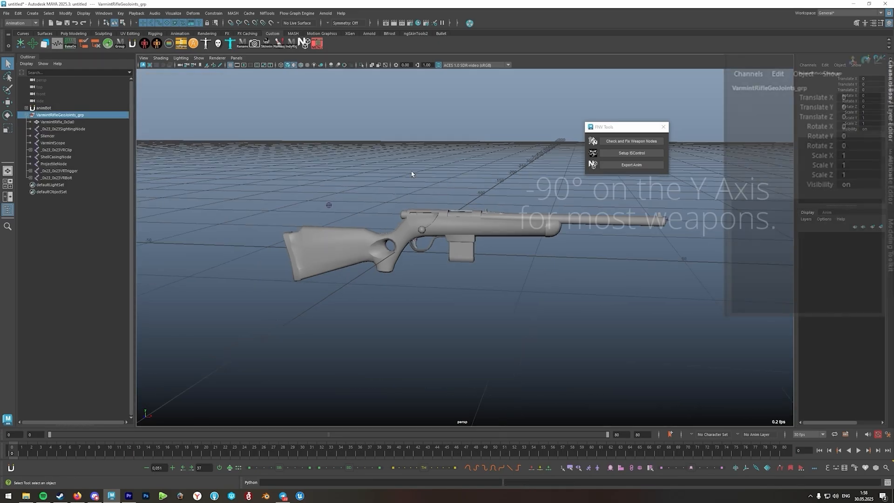
Rotate the rifle group -90° about the Y axis and close FNV Tools
key("e")
mouse_move(386, 262)
left_mouse_down()
mouse_move(412, 264)
mouse_move(400, 265)
left_mouse_up()
key("w")
left_click_drag(479, 264, 442, 263, "alt")
middle_click_drag(442, 262, 503, 272, "alt")
left_click(504, 273)
left_click(664, 127)
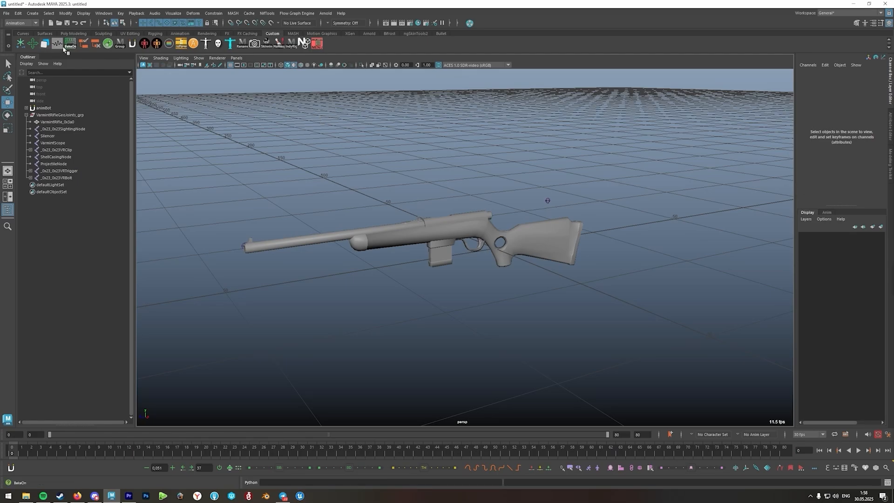
Open RigBox beside the rifle and turn on X-Ray Joints in the perspective view
left_click(44, 43)
middle_click_drag(482, 149, 522, 158, "alt")
left_click_drag(522, 159, 507, 148, "alt")
left_click_drag(349, 173, 208, 139)
left_click_drag(354, 149, 443, 171, "alt")
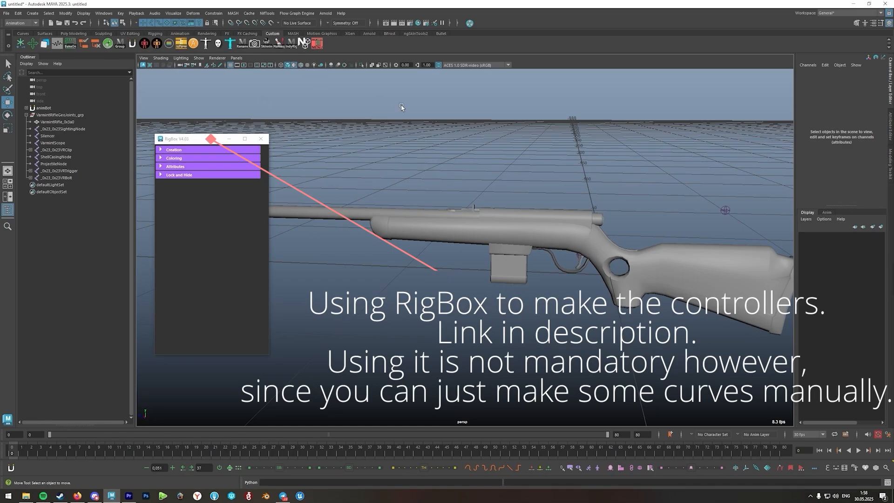
left_click(383, 65)
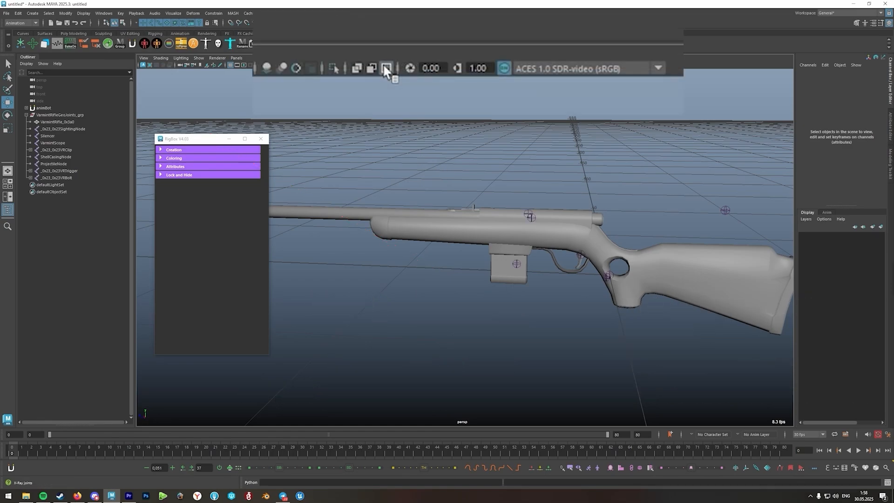
scroll(461, 155, "down", 2)
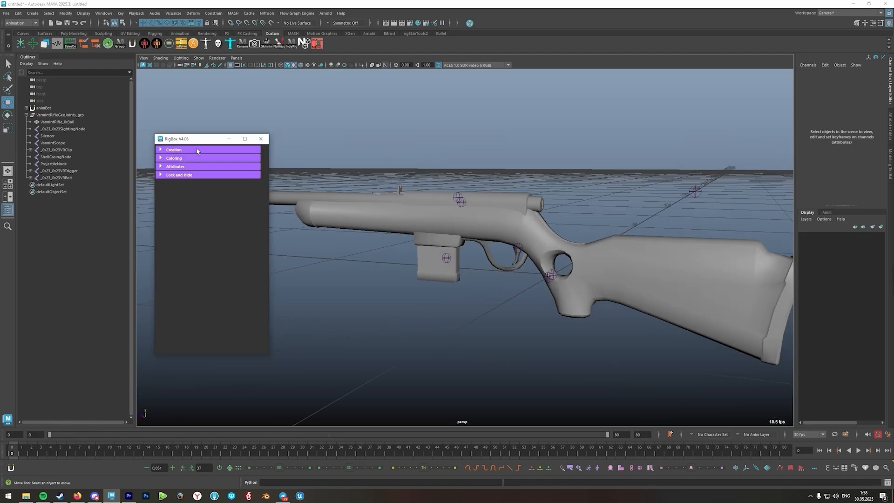
Create a 2D circle control curve with RigBox and rotate it 90° about the X axis
left_click(199, 150)
left_click(184, 219)
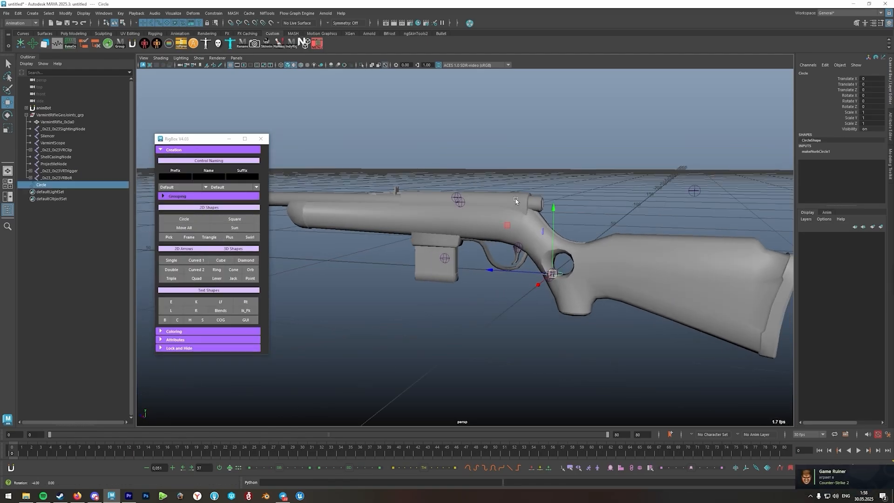
key("e")
left_click_drag(593, 226, 558, 183)
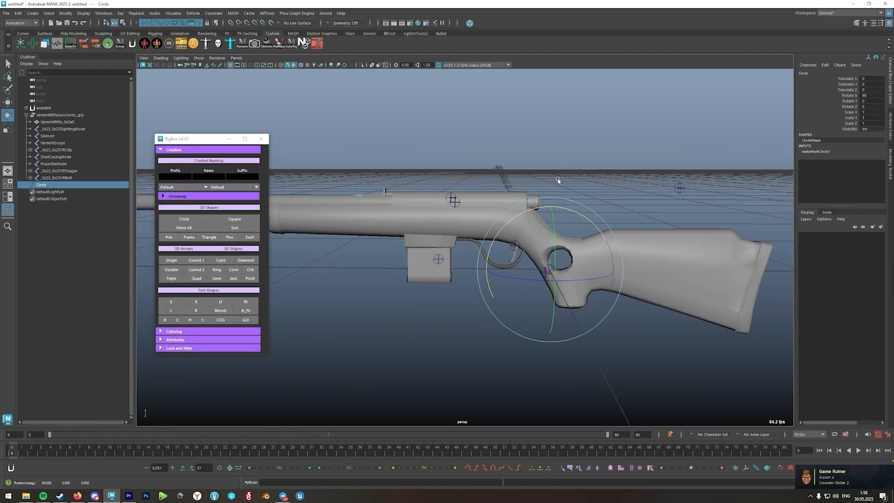
Scale up the circle control and position it around the rifle body above the magazine
key("r")
left_click_drag(550, 270, 619, 270)
key("w")
left_click_drag(504, 315, 417, 269)
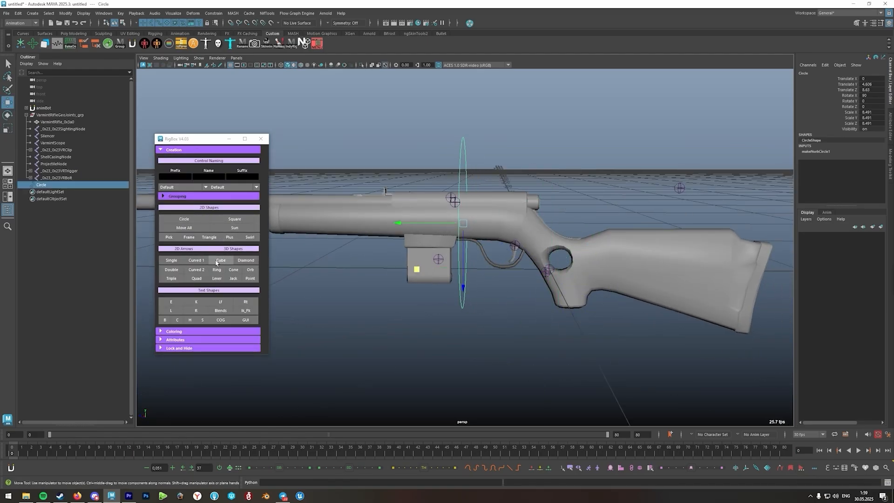
Create a cube control with RigBox, place it over the magazine and scale it to enclose the magazine
left_click(220, 261)
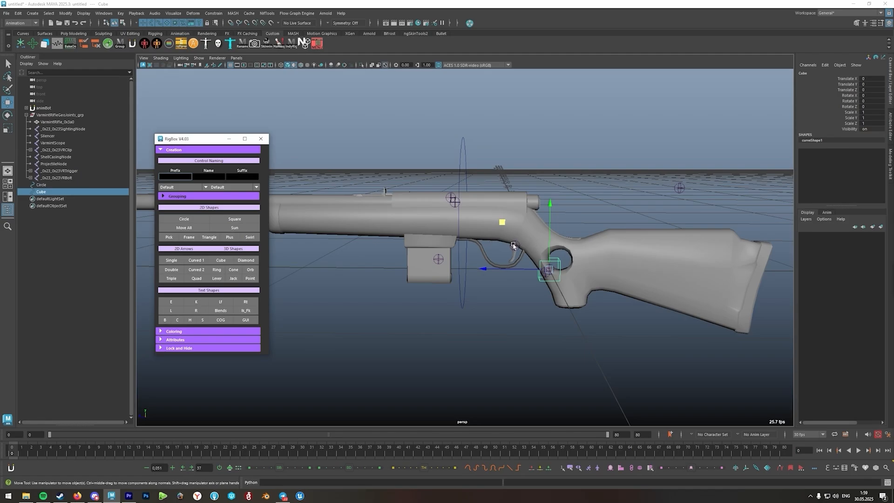
left_click_drag(502, 224, 381, 214)
key("r")
left_click_drag(381, 214, 311, 142)
Create a second cube control with RigBox and position it around the trigger
left_click(221, 260)
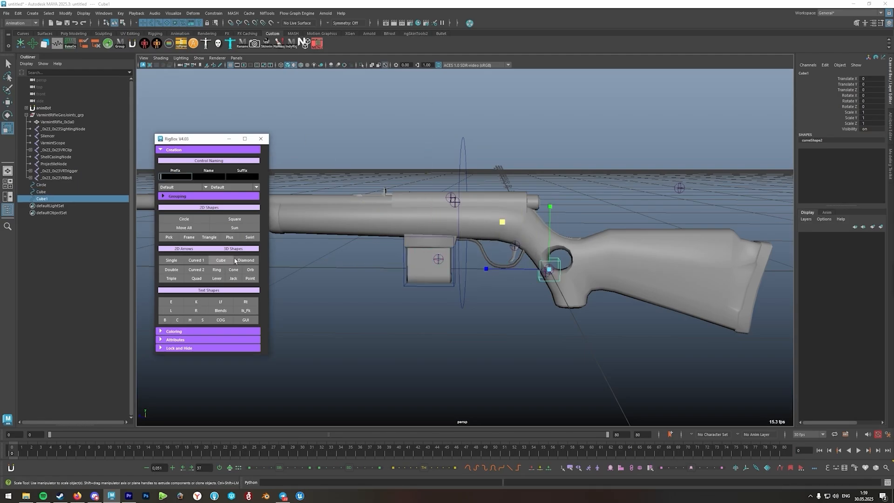
type("w")
left_click_drag(503, 222, 464, 166)
key("ctrl+z")
key("w")
key("f")
key("r")
scroll(464, 186, "down", 5)
Create a third cube control with RigBox, raise it to the bolt and stretch it lengthwise to enclose the bolt
left_click(221, 260)
type("w")
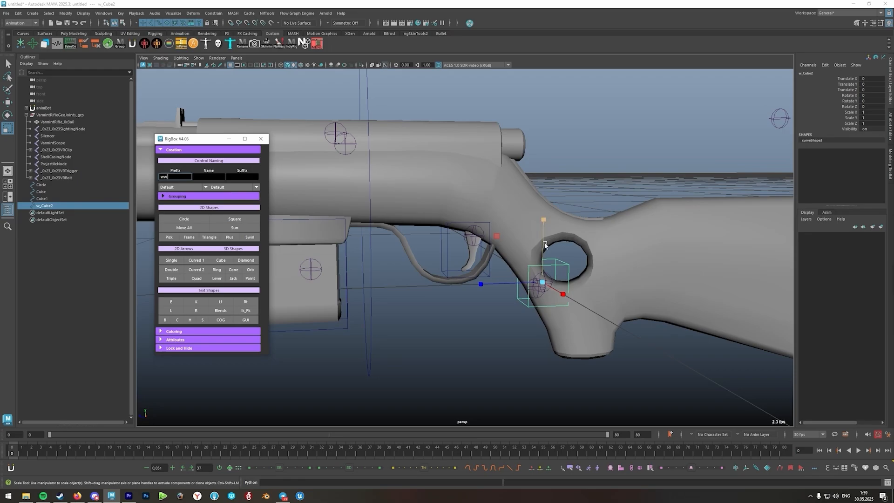
key("ctrl+z")
key("w")
left_click_drag(543, 244, 545, 120)
left_click_drag(407, 135, 326, 151, "alt")
key("r")
left_click_drag(455, 165, 593, 164)
key("w")
key("r")
key("w")
Move the pivot of the trigger's cube control up to the top of the trigger, near its joint
left_click_drag(570, 202, 490, 248, "alt")
scroll(535, 233, "up", 4)
left_click(479, 190)
scroll(479, 190, "up", 4)
scroll(487, 245, "up", 2)
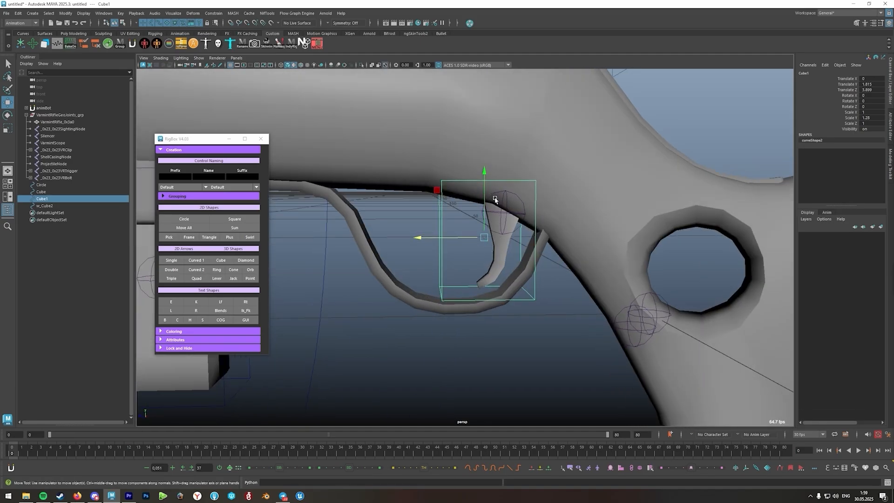
key("d")
left_click_drag(533, 216, 513, 209, "alt")
key("d")
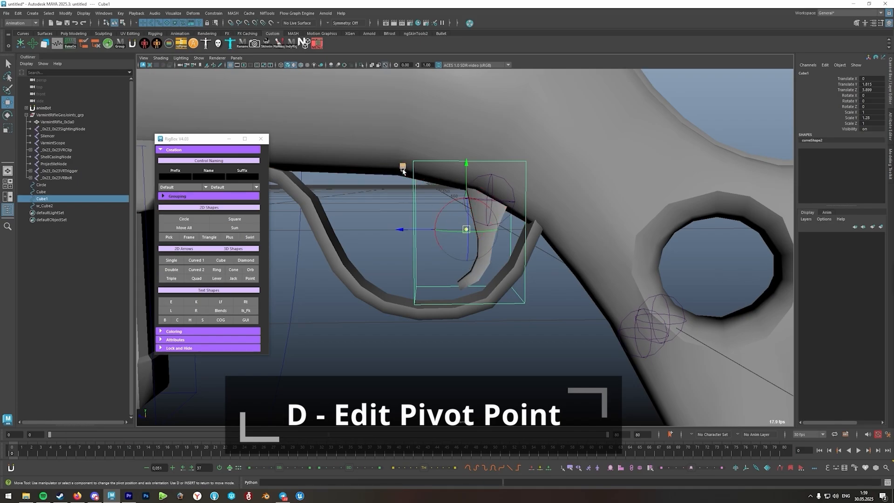
middle_click_drag(403, 170, 410, 116)
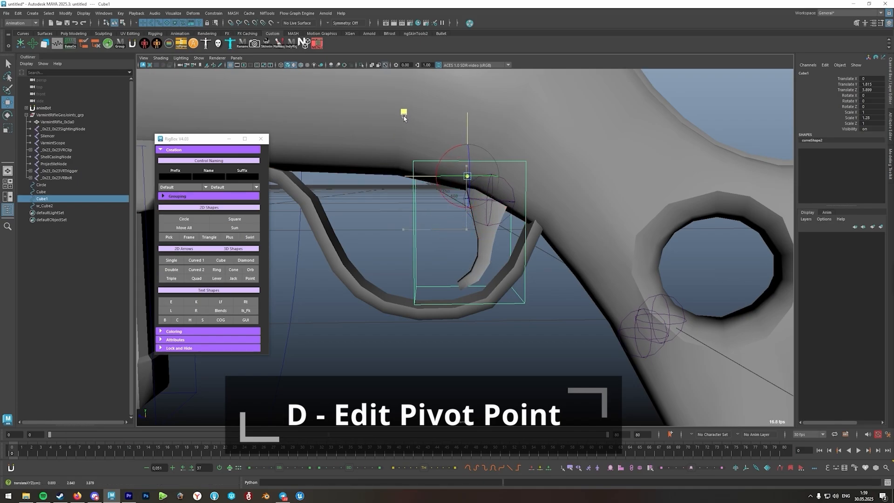
left_click_drag(610, 186, 537, 178, "alt")
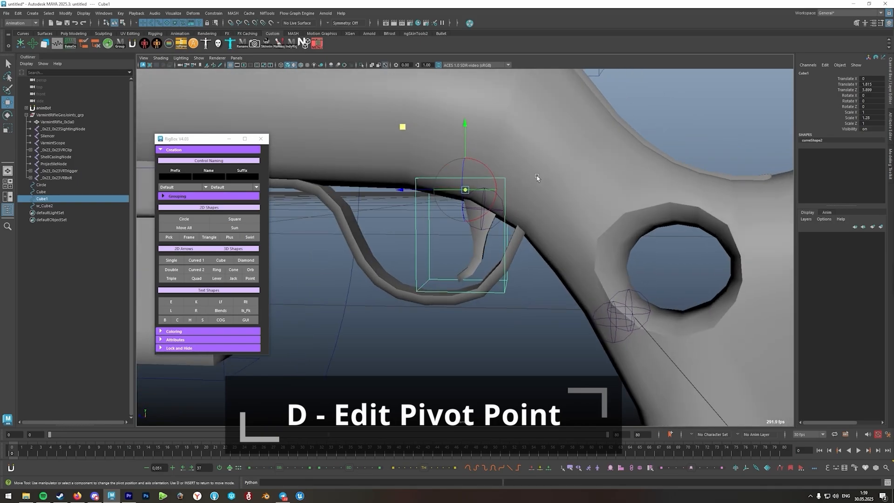
scroll(537, 177, "down", 1)
key("d")
Select the bolt's cube control and hide the rifle mesh in the viewport to expose the bolt joint
scroll(536, 169, "down", 3)
left_click_drag(568, 119, 391, 116, "alt")
left_click(457, 180)
left_click_drag(398, 180, 436, 199, "alt")
left_click_drag(500, 238, 452, 228, "alt")
right_click_drag(461, 231, 533, 247, "alt")
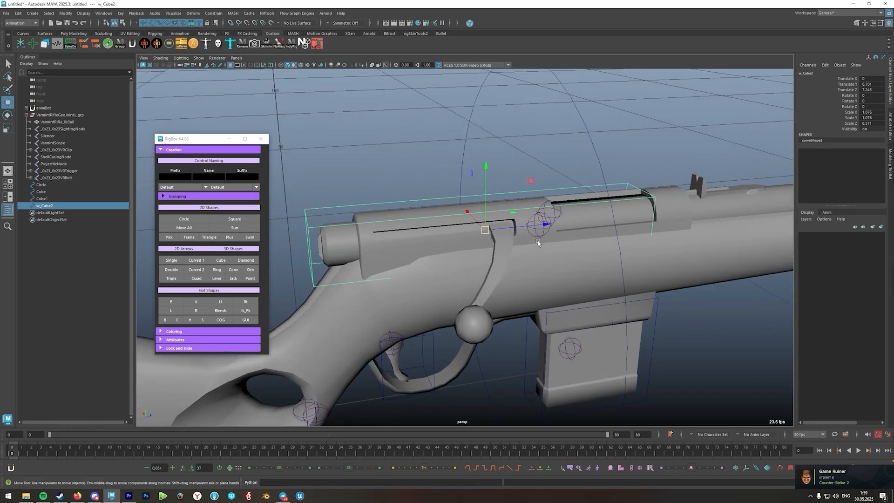
mouse_move(535, 242)
left_mouse_down("alt")
mouse_move(563, 247)
mouse_move(513, 245)
mouse_move(545, 244)
mouse_move(519, 237)
left_mouse_up("alt")
key("alt+2")
right_click_drag(519, 237, 582, 252, "alt")
Move the pivot of the bolt's cube control onto the bolt joint and show the rifle mesh again
key("d")
left_click_drag(580, 250, 549, 254, "alt")
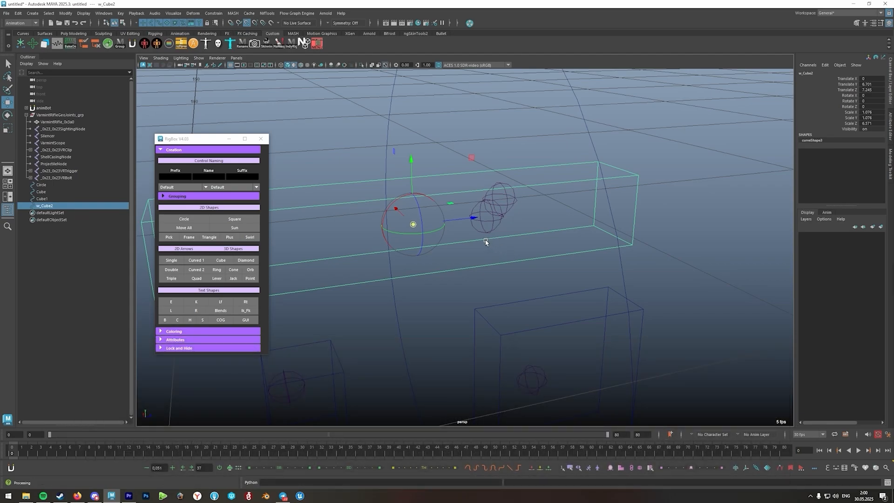
middle_click_drag(484, 236, 484, 235)
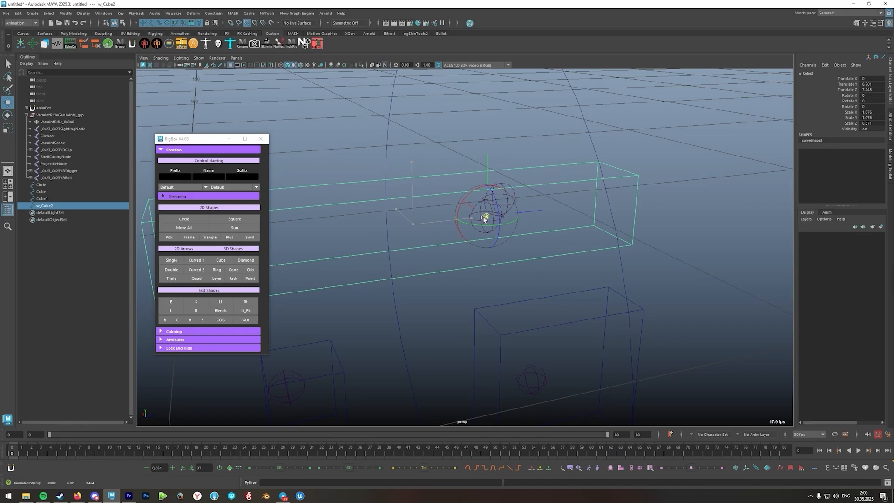
left_click_drag(512, 233, 549, 230, "alt")
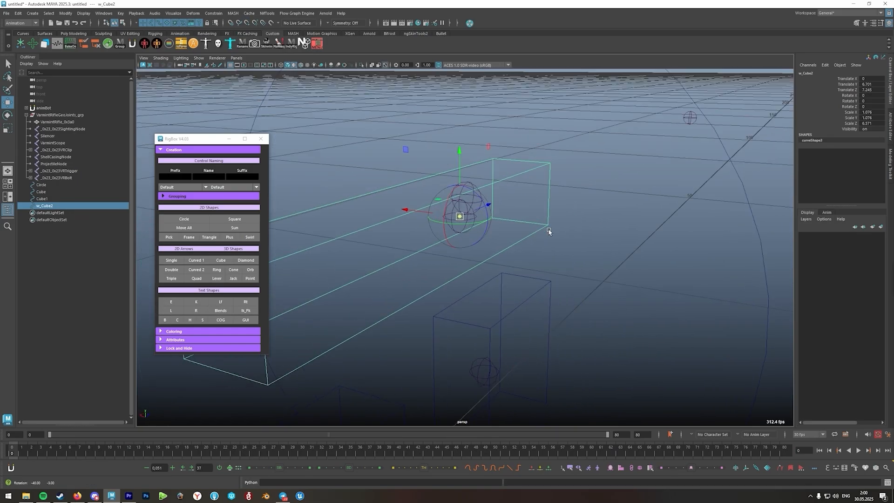
scroll(473, 201, "down", 3)
middle_click_drag(473, 200, 515, 190, "alt")
scroll(517, 192, "down", 4)
key("ctrl+1")
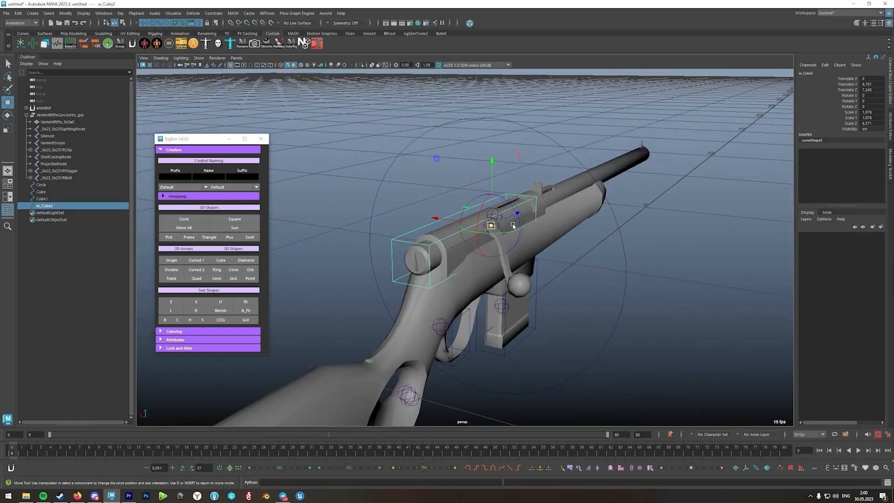
left_click_drag(511, 223, 619, 186, "alt")
key("d")
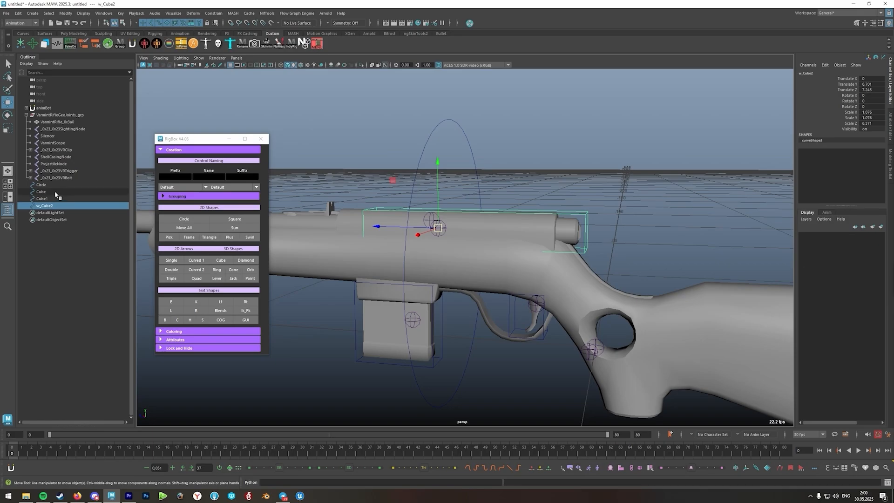
Rename the circle control Body_ctrl and the magazine's cube control Mag_ctrl
double_click(53, 186)
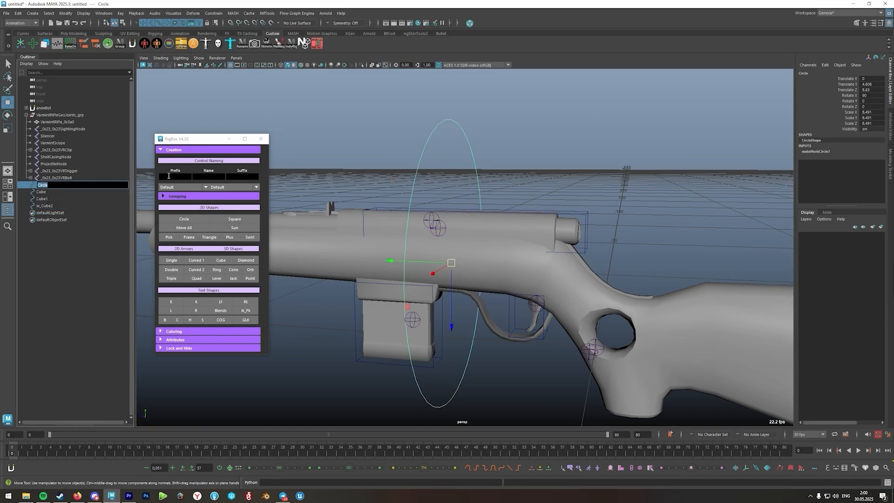
type("Body_ctrl")
key("Return")
double_click(100, 192)
type("Mag_ctrl")
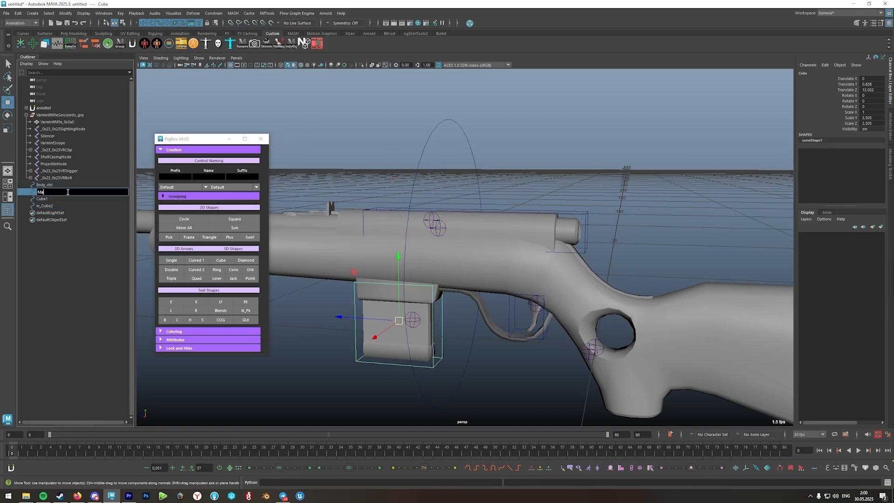
key("Return")
Rename the trigger's cube control Trigger_ctrl and the bolt's cube control Bolt_ctrl
double_click(103, 199)
type("Trigger_ctrl")
key("Return")
double_click(102, 205)
type("Bolt_ctrl")
key("Return")
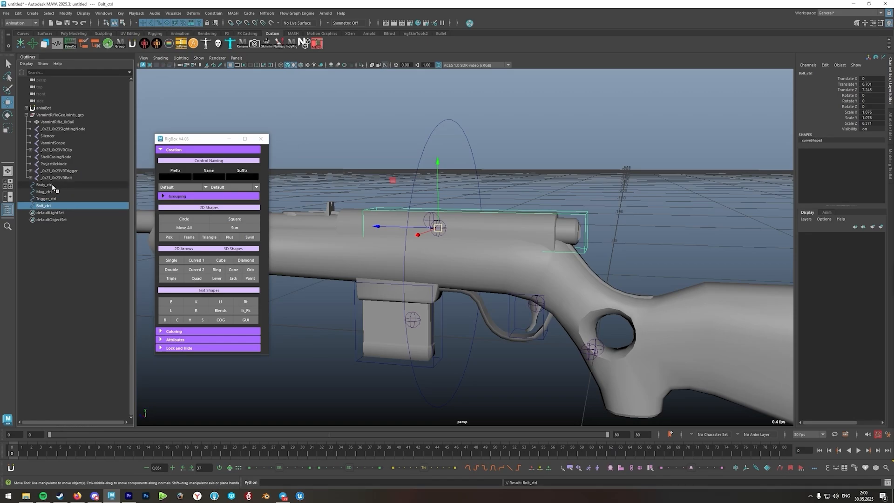
Freeze all transforms of Body_ctrl, Mag_ctrl, Trigger_ctrl and Bolt_ctrl
left_click(52, 186, "shift")
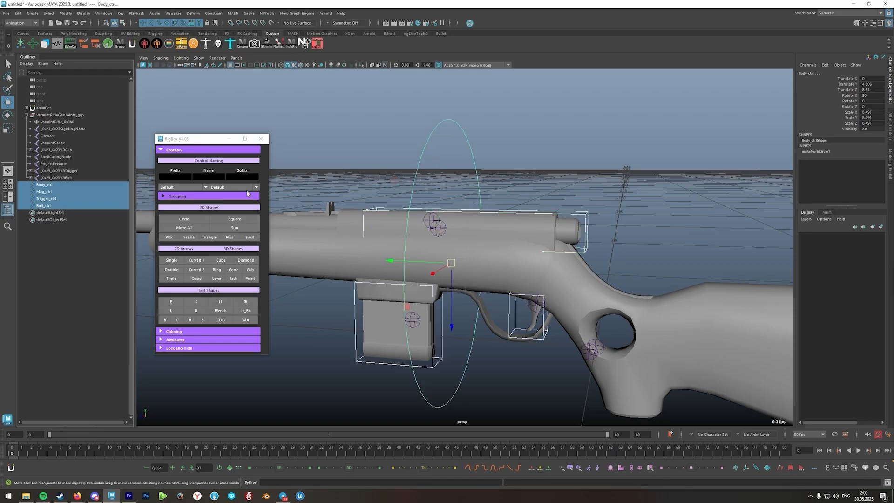
left_click(832, 107)
right_click(841, 105)
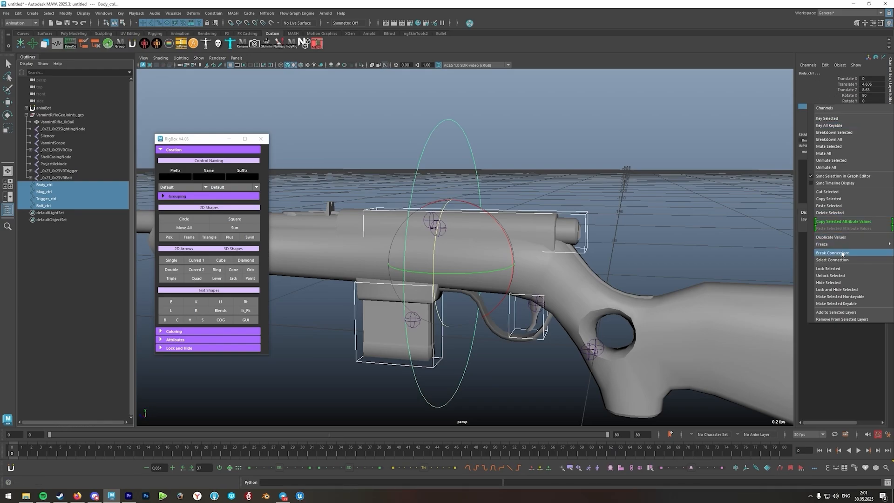
mouse_move(825, 245)
left_click(772, 265)
key("w")
left_click(418, 116)
scroll(417, 116, "down", 1)
Delete the construction history of the four controls from Body_ctrl to Bolt_ctrl
left_click(48, 184)
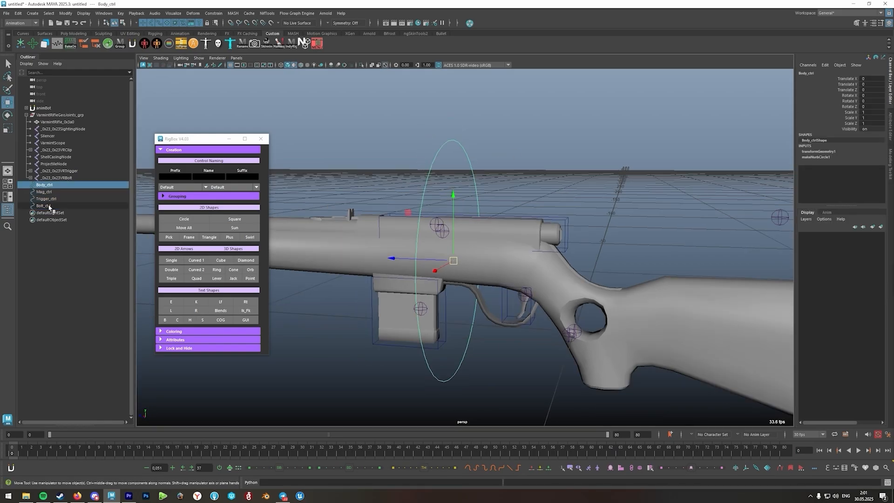
left_click(54, 205, "shift")
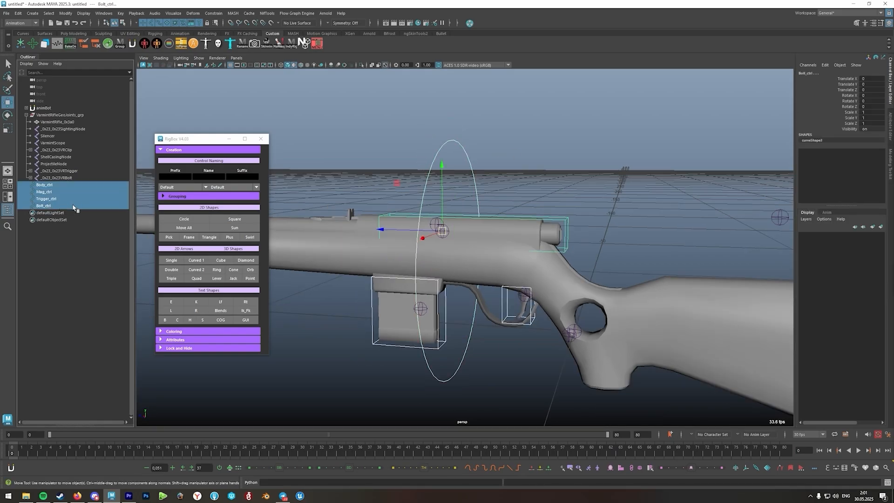
left_click(18, 13)
mouse_move(36, 99)
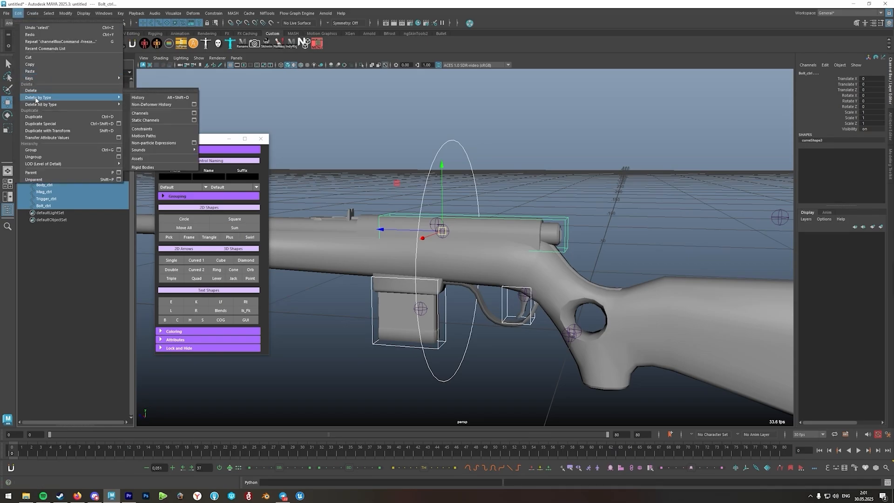
left_click(138, 97)
Parent Mag_ctrl, Trigger_ctrl and Bolt_ctrl under Body_ctrl
left_click_drag(430, 134, 450, 160)
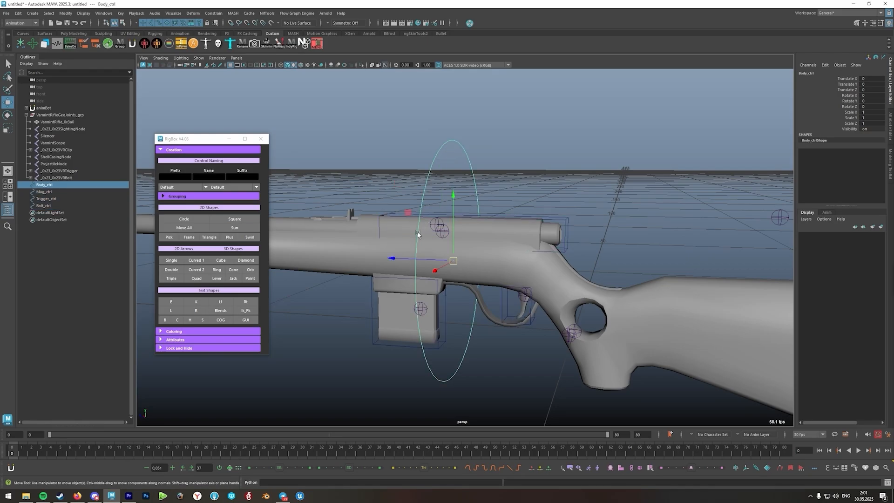
left_click_drag(416, 231, 406, 232, "alt")
middle_click_drag(406, 232, 427, 214, "alt")
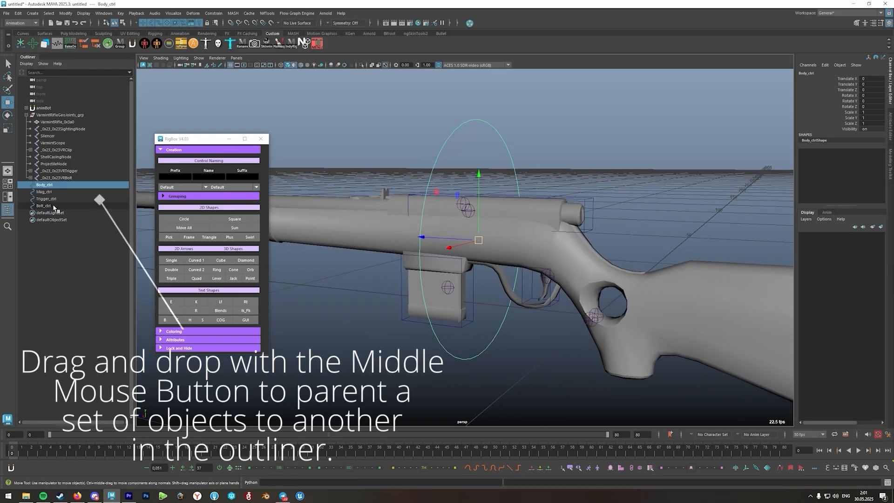
left_click_drag(54, 206, 50, 193)
middle_click_drag(44, 187, 44, 186)
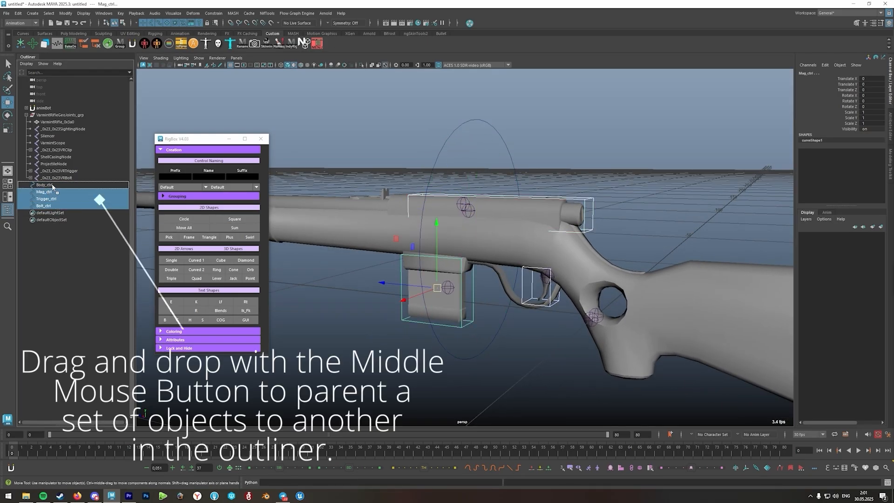
left_click(44, 185)
Test the control hierarchy by moving Body_ctrl, and undo the move
left_click_drag(516, 234, 561, 257, "alt")
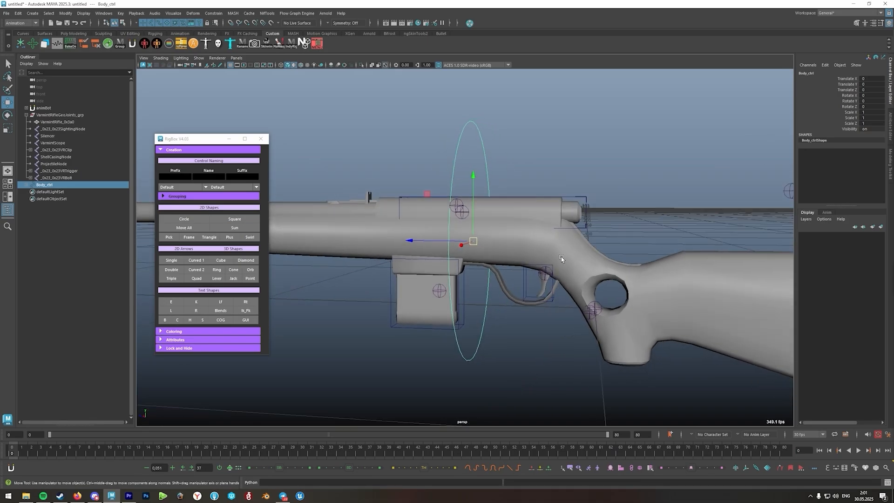
middle_click_drag(561, 257, 561, 224)
key("ctrl+z")
Group Body_ctrl and name the group VarmintRifleCtrls_grp
left_click(48, 186)
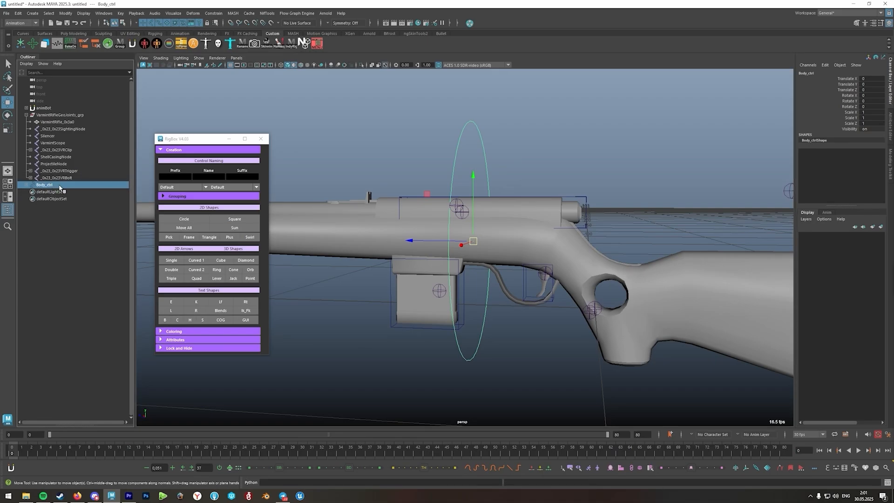
key("ctrl+g")
left_click(27, 185)
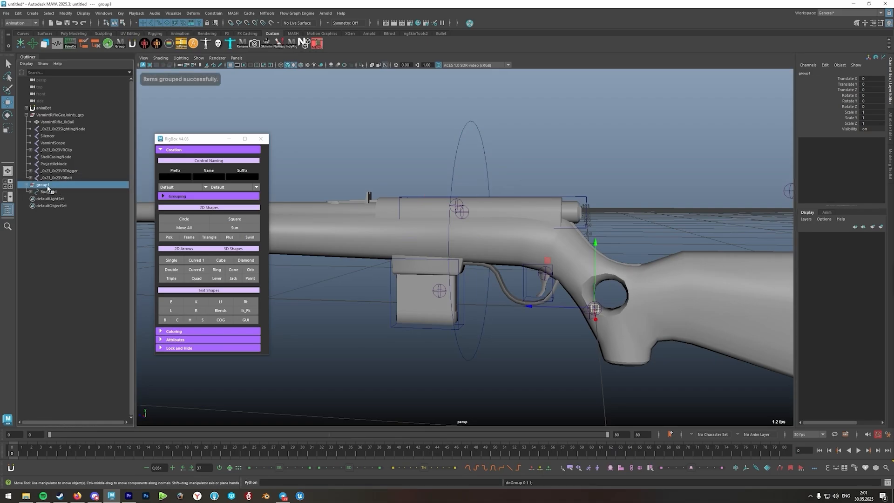
double_click(44, 185)
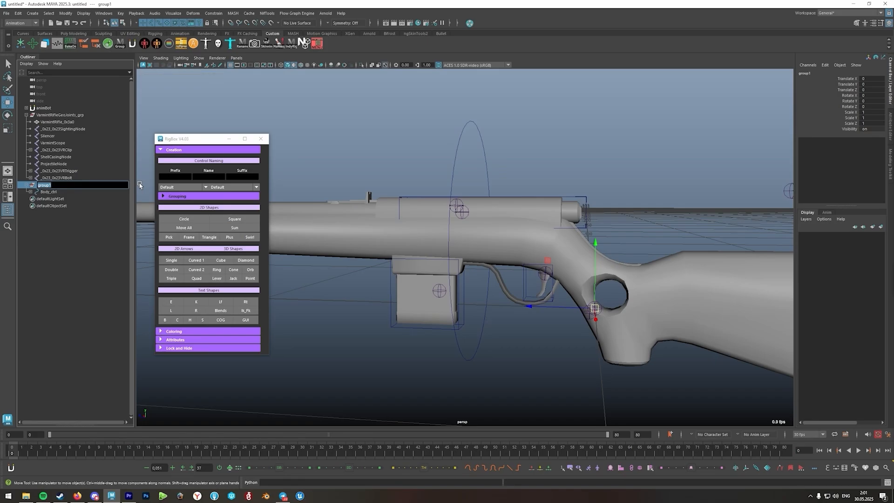
type("VarmintRifleCtrls_grp")
key("Return")
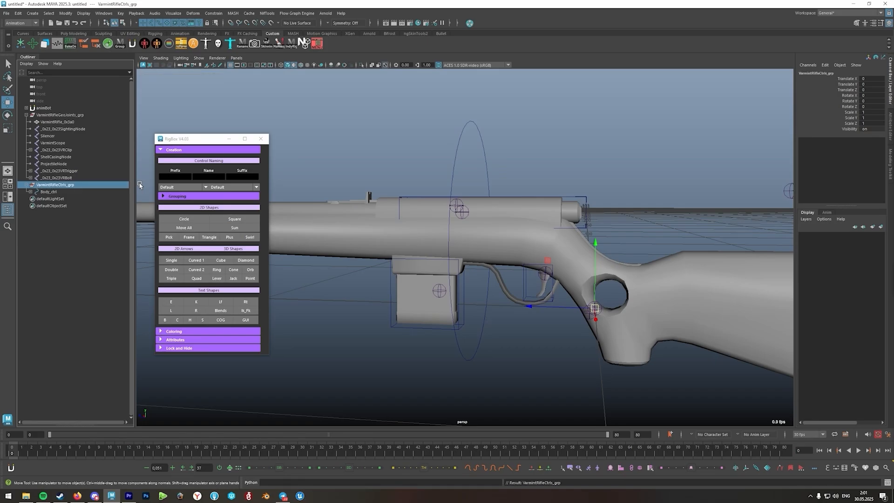
left_click_drag(588, 175, 520, 176, "alt")
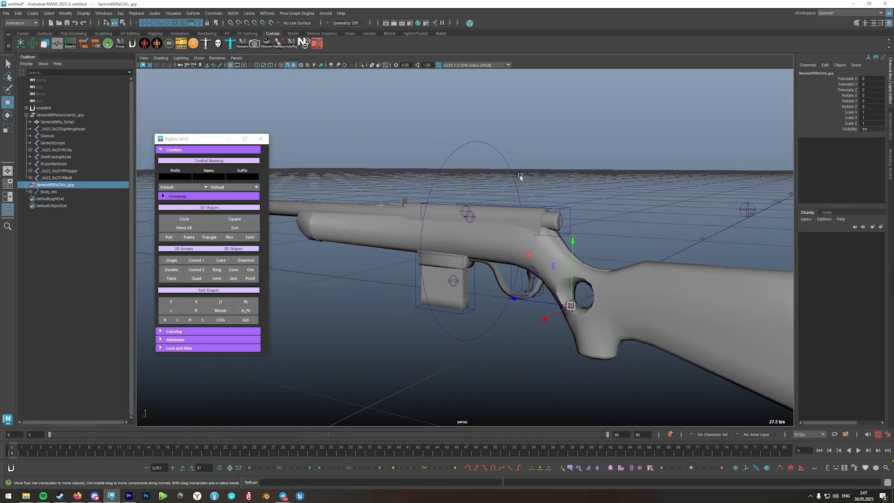
Select Body_ctrl and then VarmintRifleGeoJoints_grp, and open the Parent constraint options
left_click(48, 192)
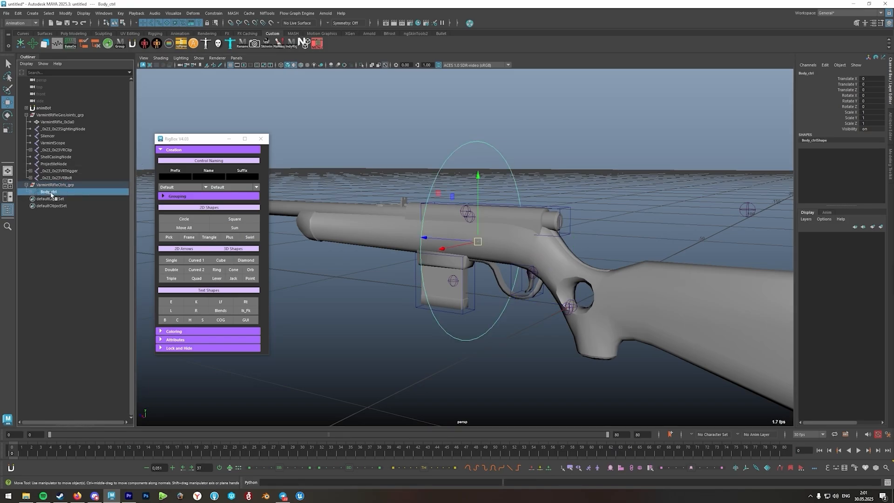
key("f")
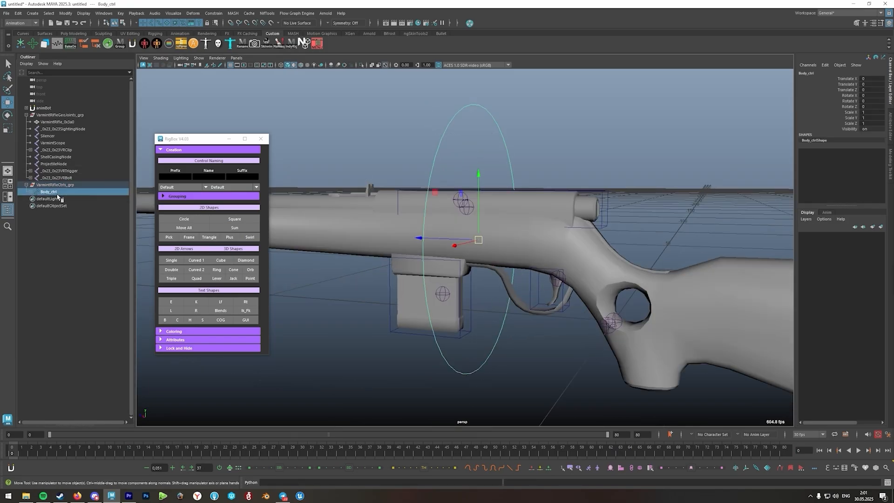
left_click(54, 115)
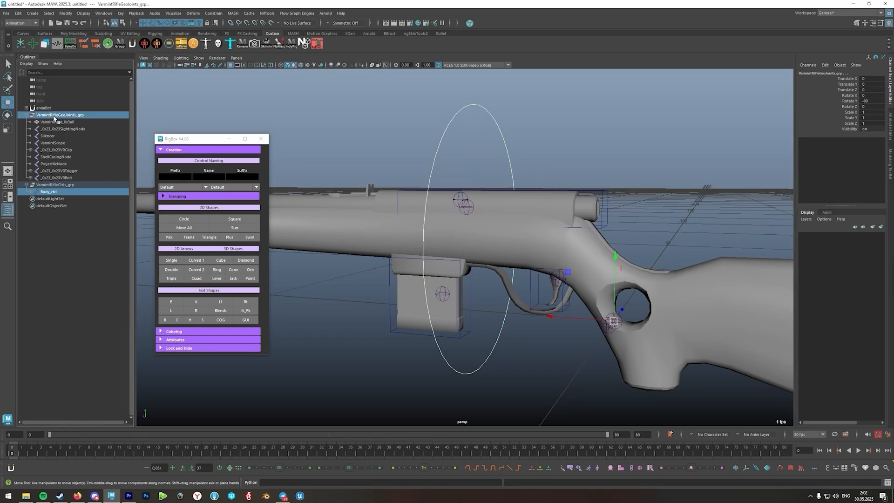
left_click(55, 191)
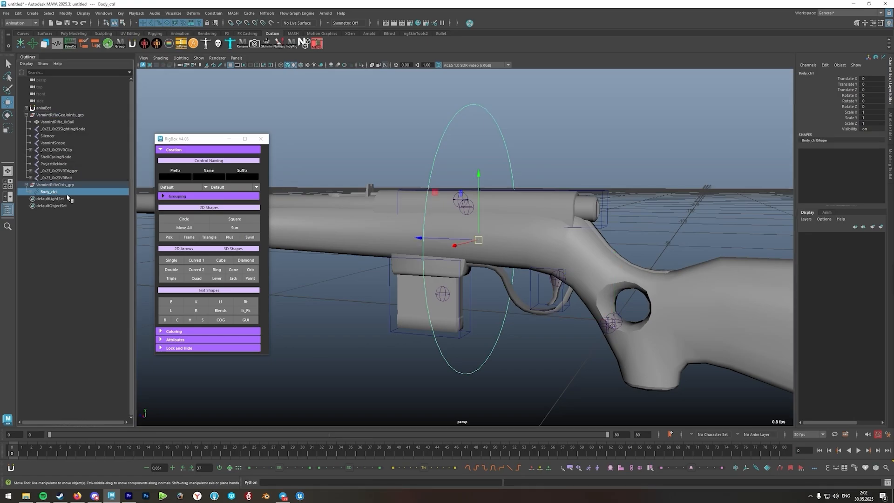
left_click(54, 116, "ctrl")
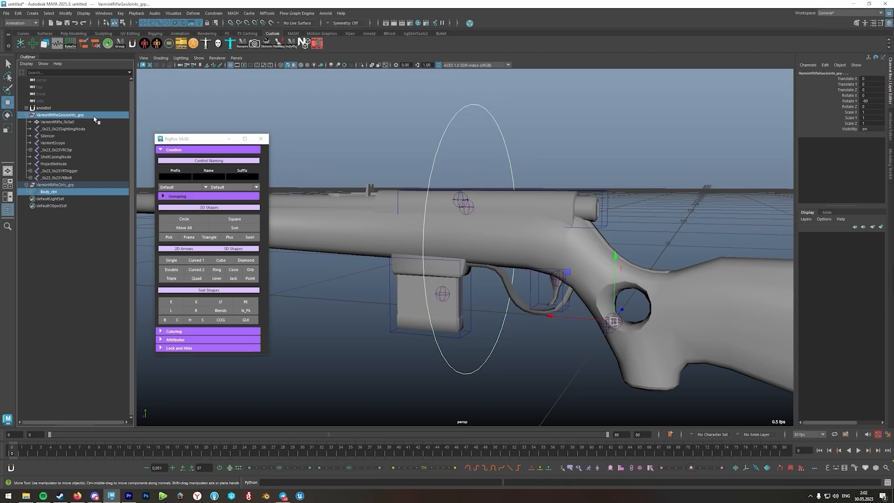
left_click(213, 13)
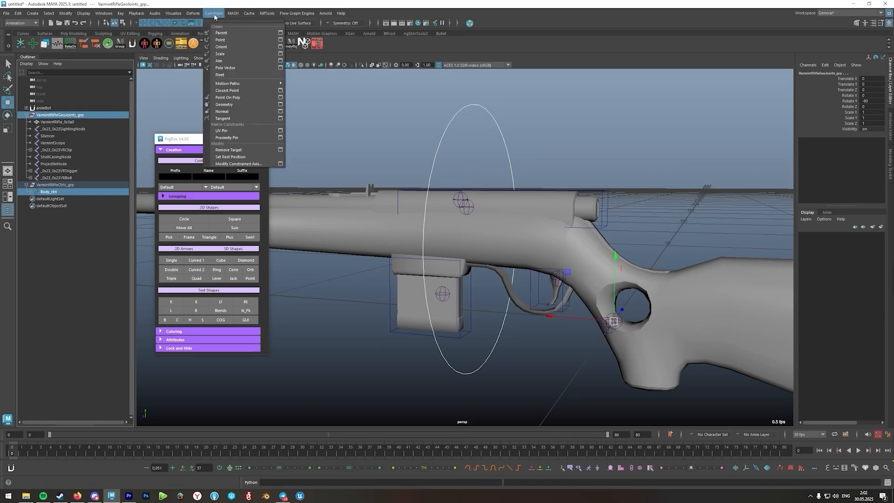
left_click(280, 33)
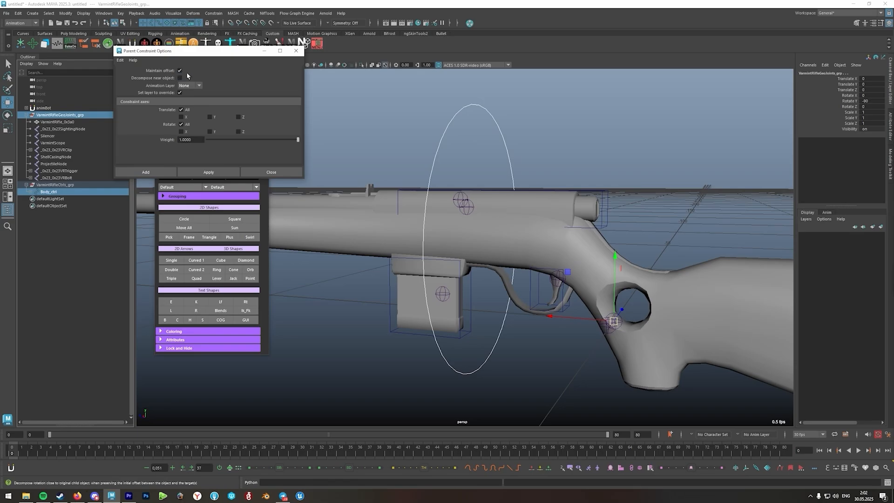
Parent-constrain VarmintRifleGeoJoints_grp to Body_ctrl with maintained offset, and constrain the magazine joint with Mag_ctrl
left_click(145, 172)
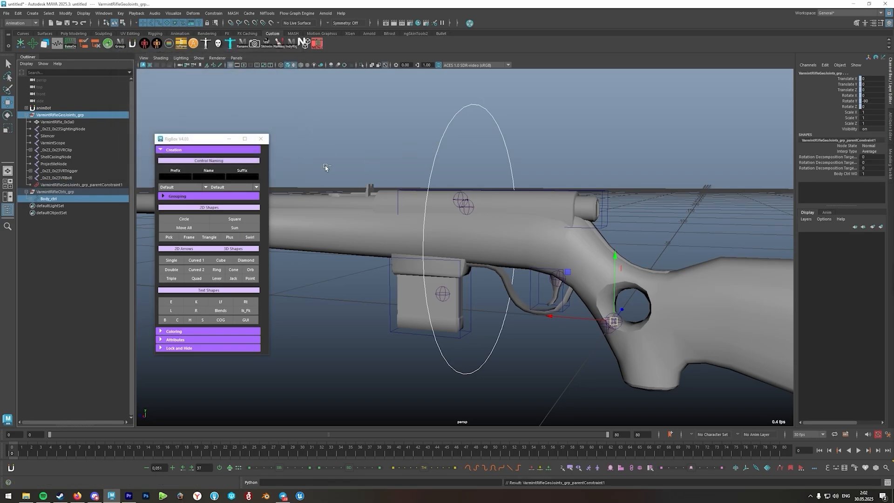
left_click_drag(463, 227, 479, 226, "alt")
middle_click_drag(479, 225, 470, 182, "alt")
scroll(470, 181, "up", 4)
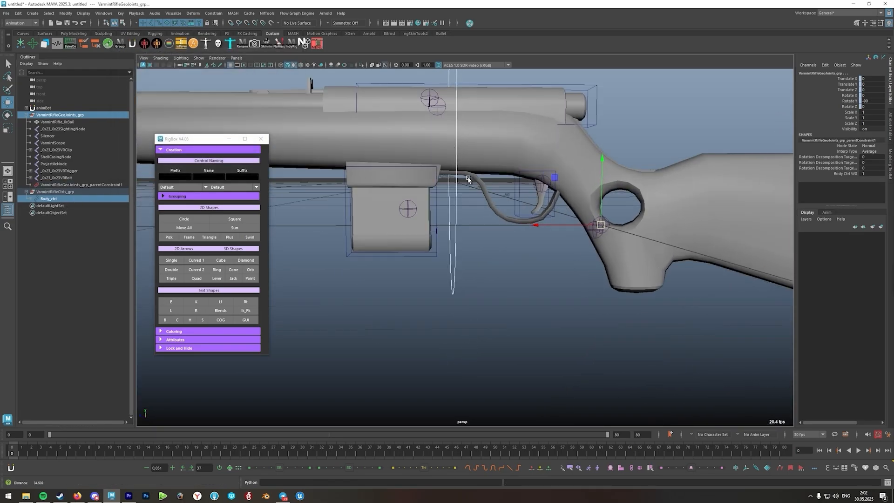
key("q")
left_click(432, 206)
left_click(397, 201, "shift")
left_click(213, 13)
left_click(215, 32)
Apply parent constraints between Trigger_ctrl and the trigger joint and between the bolt control and the bolt joint
left_click(534, 189)
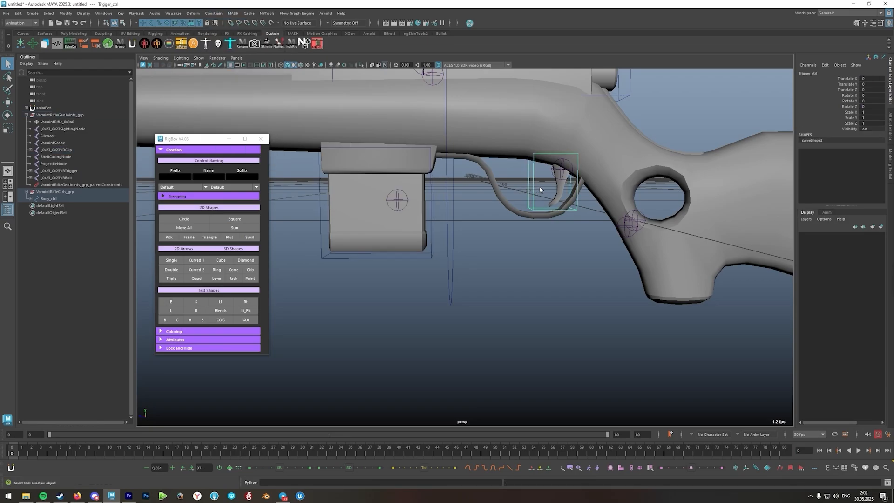
left_click(562, 170, "shift")
middle_click_drag(465, 108, 467, 195, "alt")
left_click(434, 174, "shift")
left_click(213, 13)
left_click(215, 32)
Color the circular Body_ctrl curve Sky with the rigging tool's coloring options
scroll(489, 158, "down", 4)
left_click_drag(508, 153, 479, 193, "alt")
left_click(487, 172)
left_click(60, 115)
left_click_drag(450, 124, 423, 151)
left_click(174, 331)
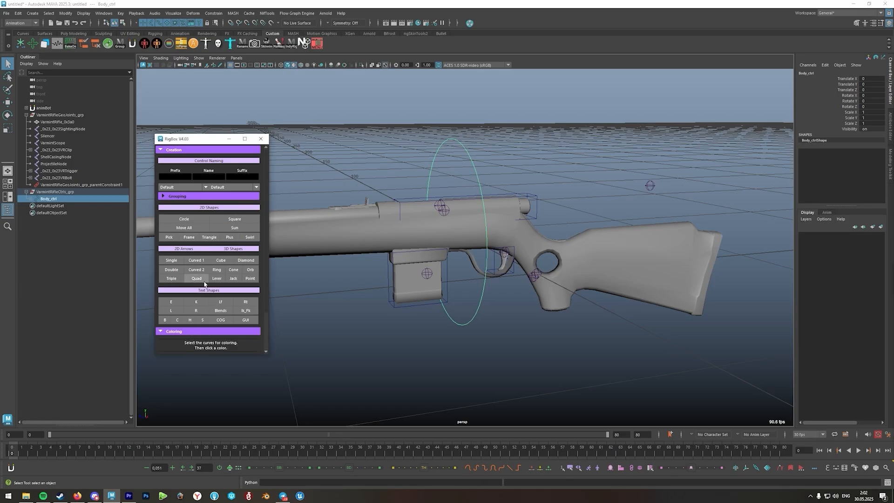
scroll(205, 303, "down", 2)
left_click(173, 326)
Color the magazine, bolt and trigger box controls Yellow
left_click(392, 306)
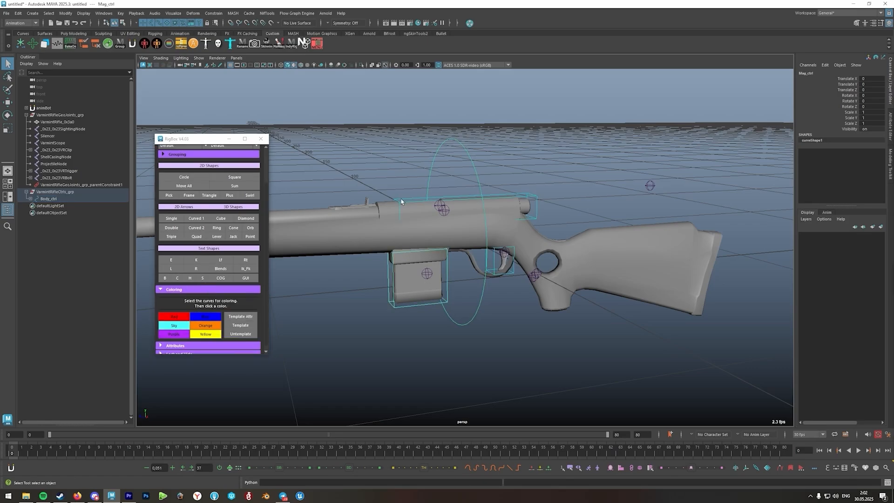
left_click(401, 201, "shift")
left_click(495, 261, "shift")
left_click(213, 335)
left_click(558, 226)
Test which controls, joints and rifle geometry get picked when selecting around the rifle in the viewport
left_click_drag(559, 226, 508, 269, "alt")
left_click(59, 114)
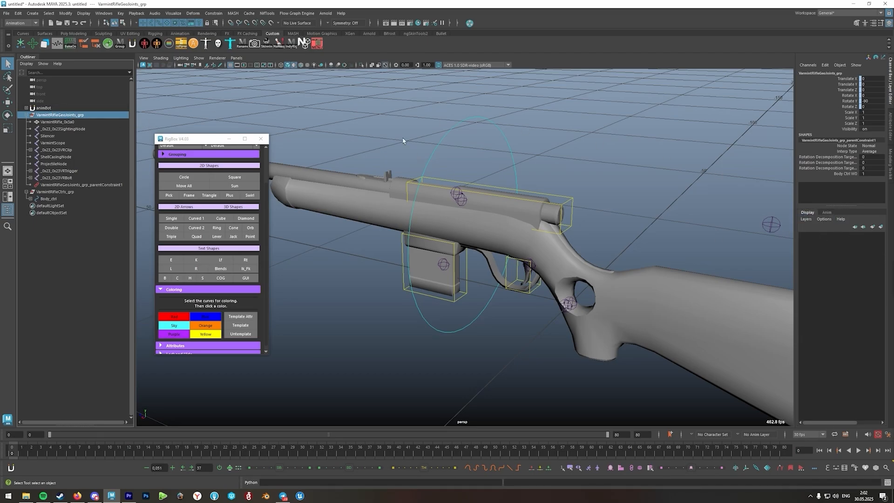
left_click(485, 159)
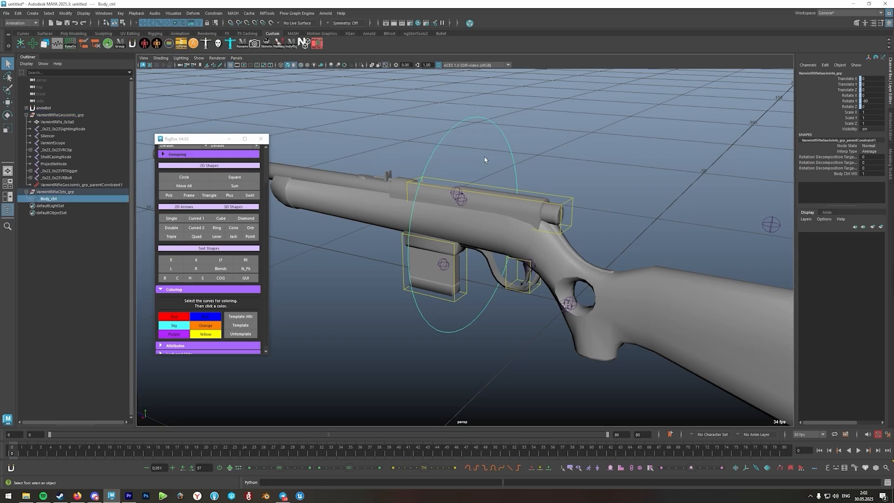
left_click(461, 161)
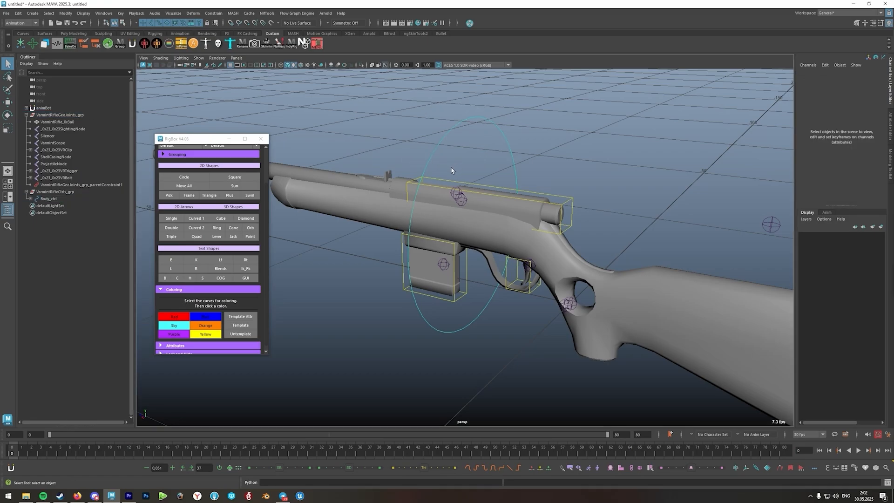
left_click_drag(443, 165, 473, 255)
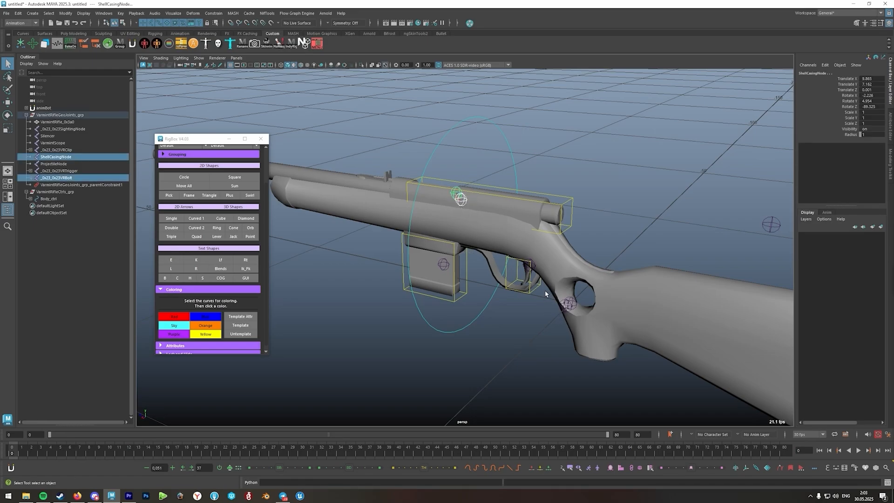
left_click(538, 275)
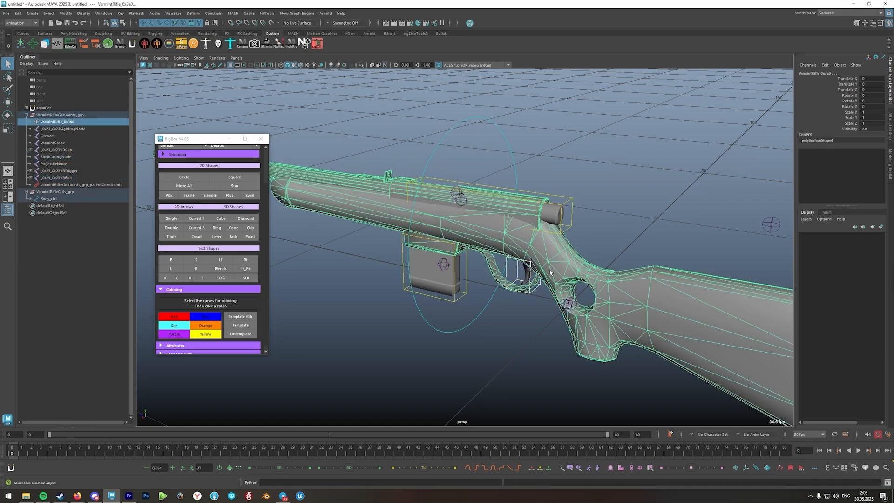
left_click(599, 135)
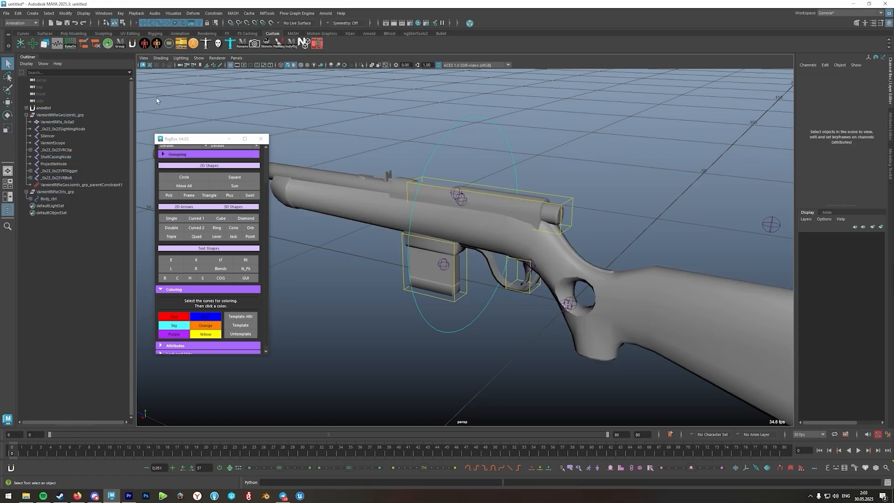
Create a display layer from VarmintRifleGeoJoints_grp and name it VarmintRifle_geo
left_click(70, 115)
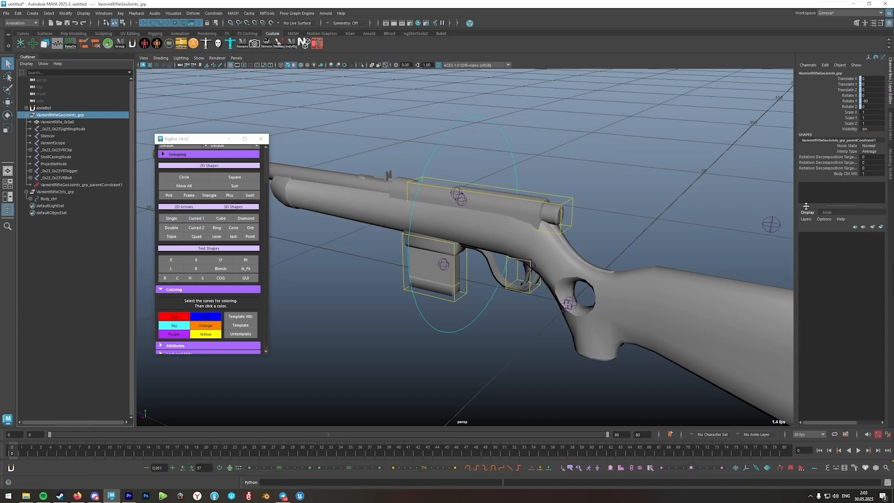
left_click(880, 228)
double_click(835, 236)
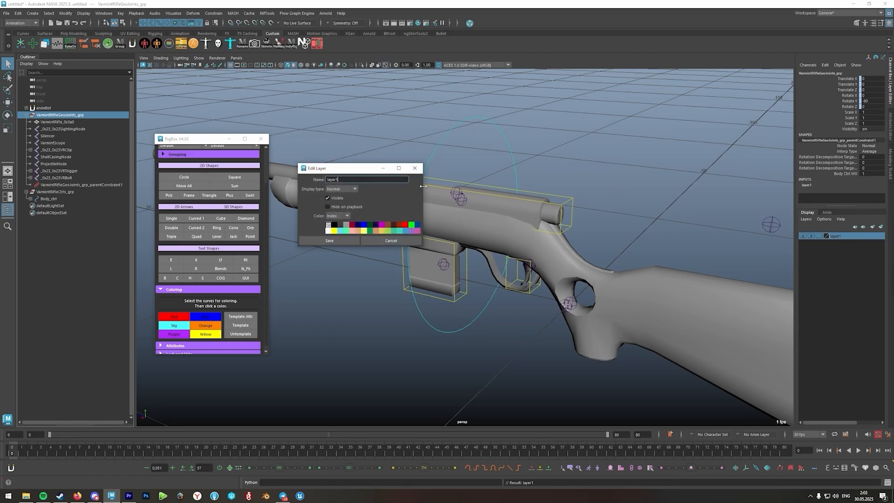
double_click(392, 179)
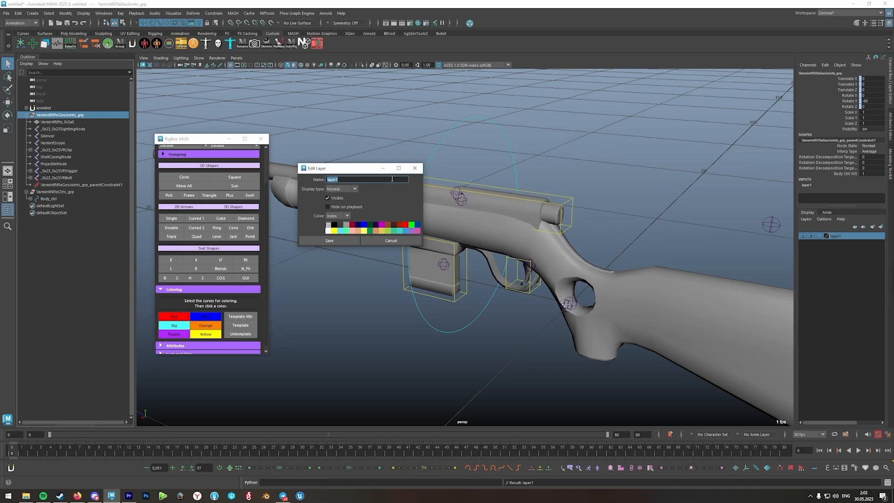
type("VarmintRifle_geo")
left_click(330, 240)
Set the VarmintRifle_geo layer to reference display and test selecting the joints and rifle mesh in the viewport
left_click(819, 236)
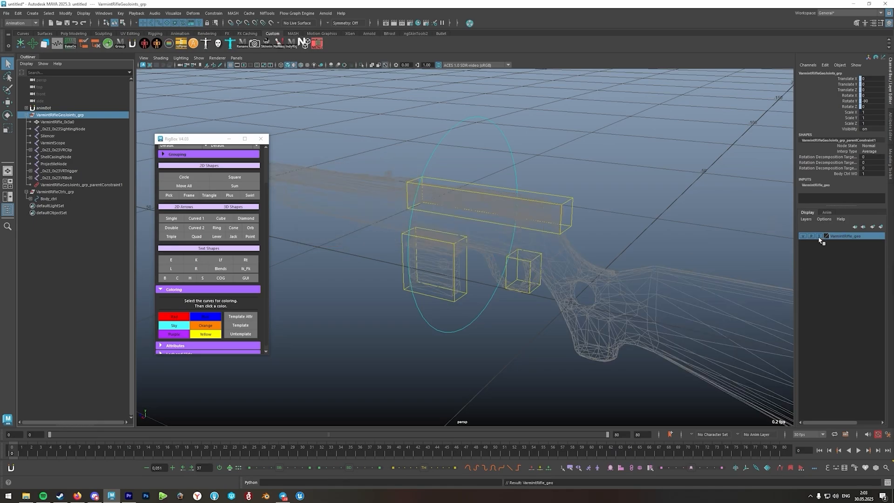
left_click(820, 236)
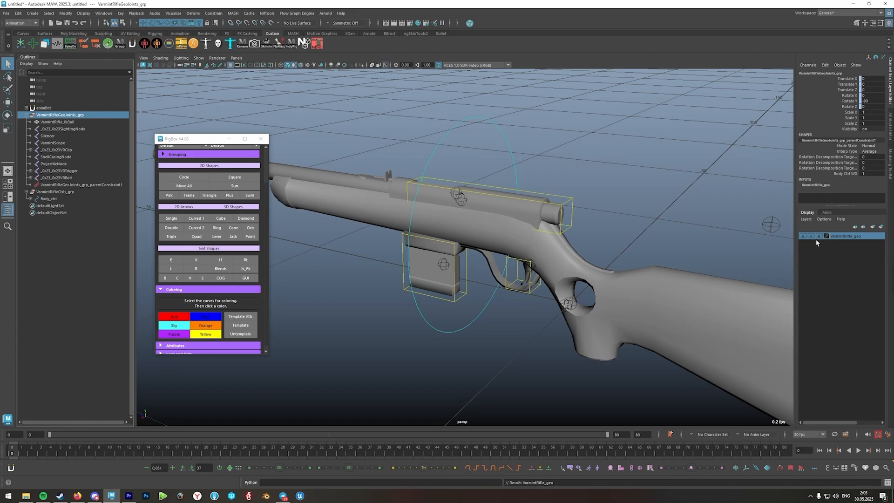
left_click_drag(649, 200, 704, 250)
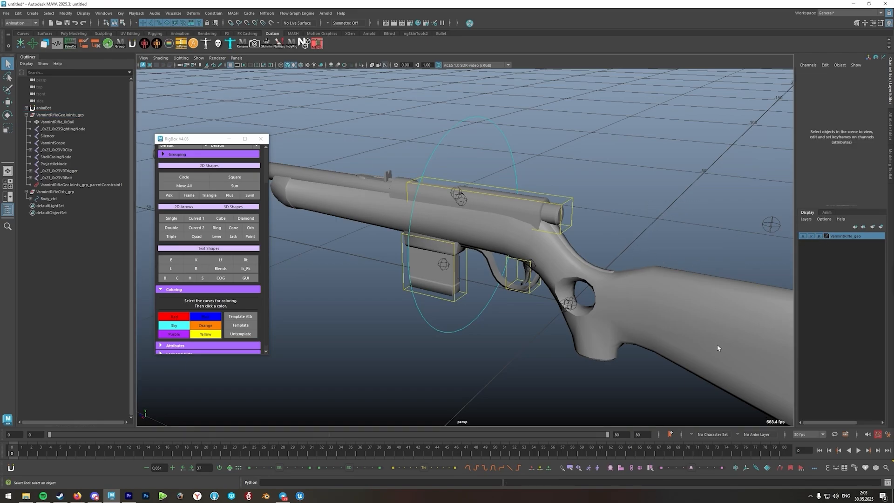
left_click_drag(716, 206, 786, 247)
left_click_drag(438, 254, 443, 272)
left_click_drag(442, 122, 472, 190)
left_click(515, 246)
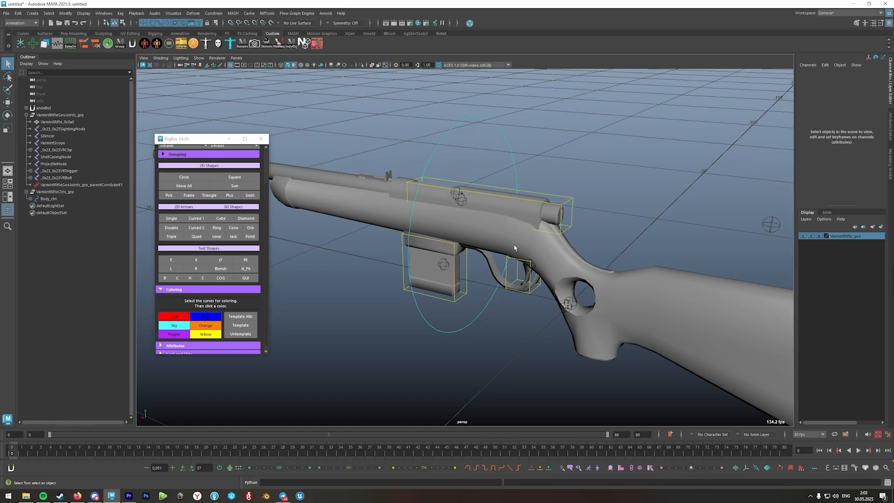
Close the rigging tool and run Setup ISControl from FNV Tools
left_click(261, 139)
left_click(304, 42)
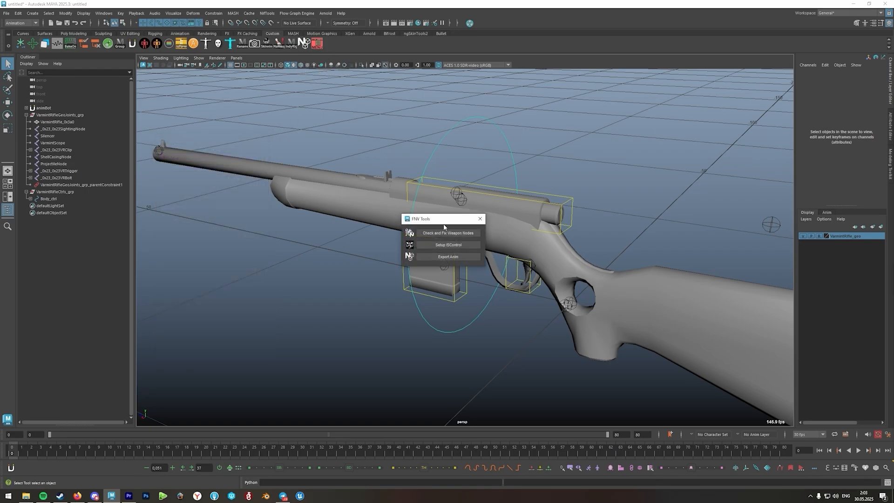
left_click_drag(428, 222, 597, 117)
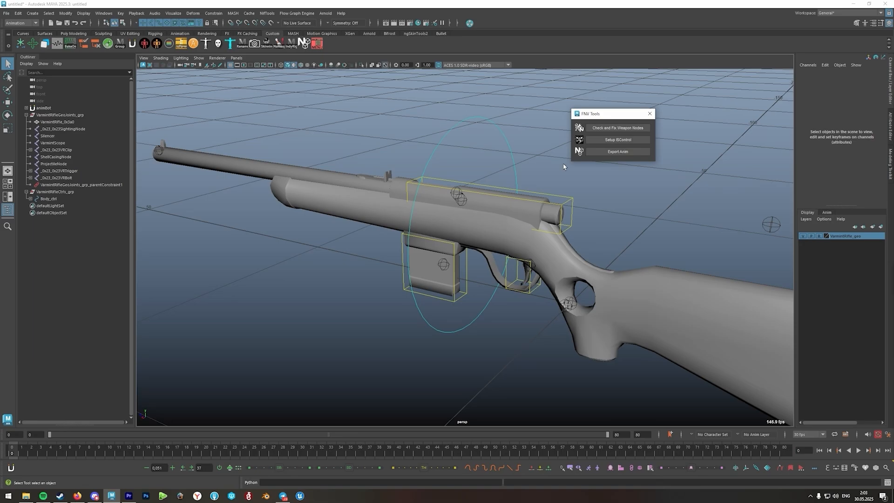
left_click(632, 140)
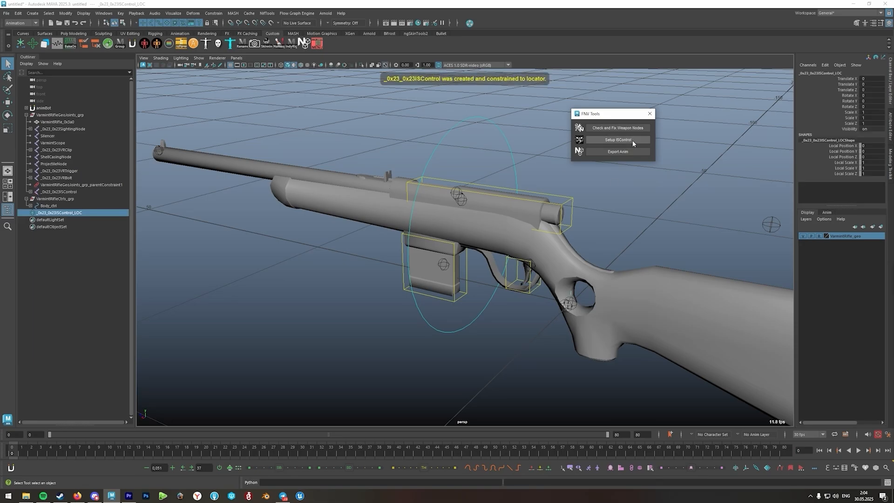
Parent the _0x23_0x23ISControl_LOC locator under VarmintRifleCtrls_grp
left_click(78, 192)
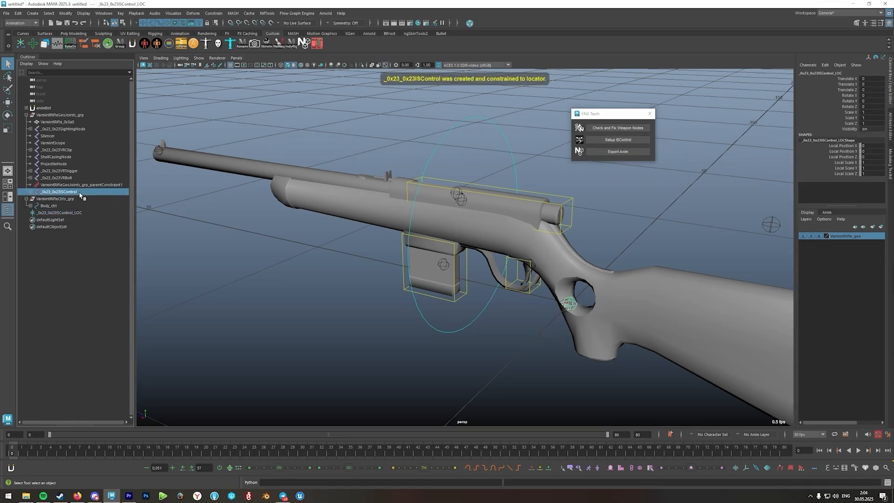
left_click(51, 213)
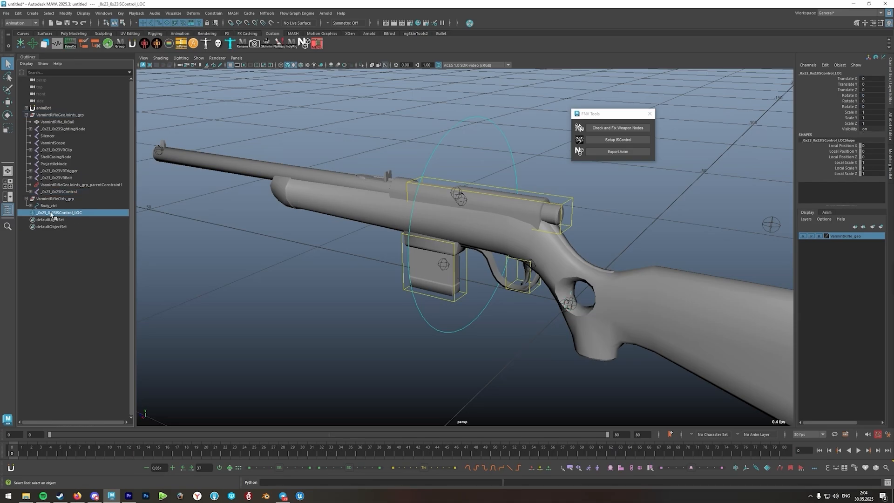
middle_click_drag(60, 214, 72, 201)
left_click(51, 208)
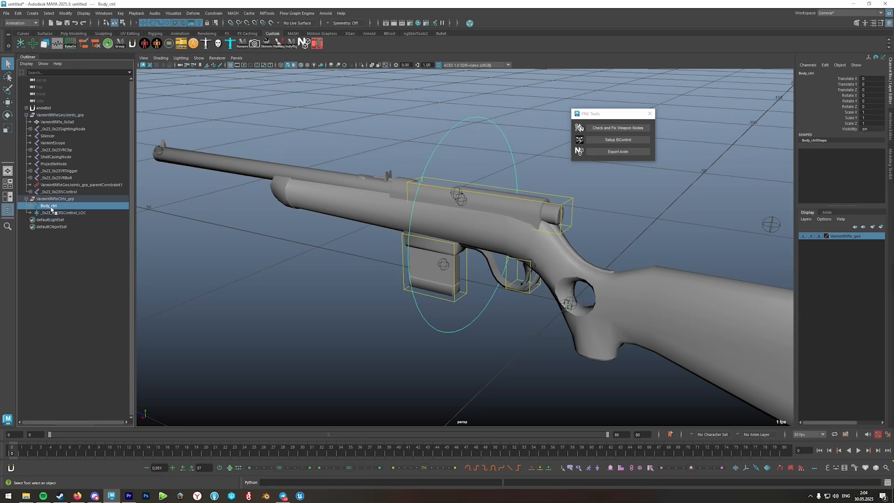
left_click(607, 212)
Close FNV Tools, collapse the rifle groups in the hierarchy, and save the scene as Varmint_Rig.ma, replacing the existing file
right_click_drag(665, 216, 546, 183, "alt")
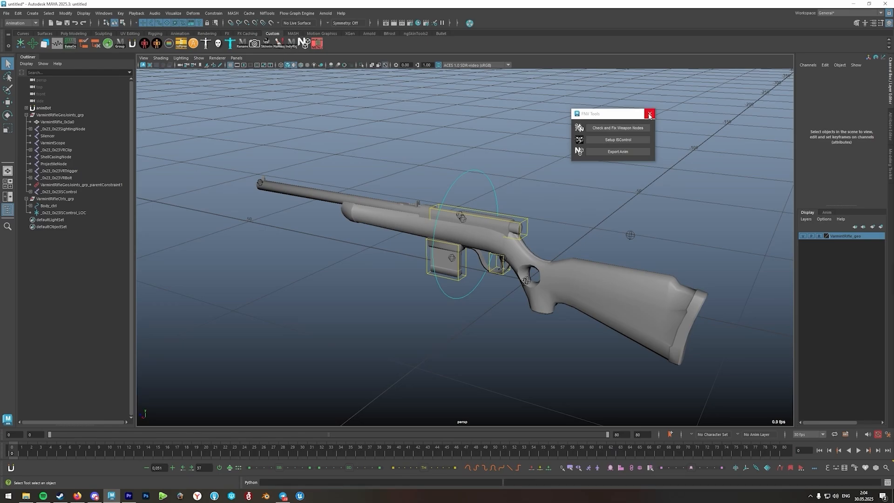
left_click(650, 115)
left_click(27, 114)
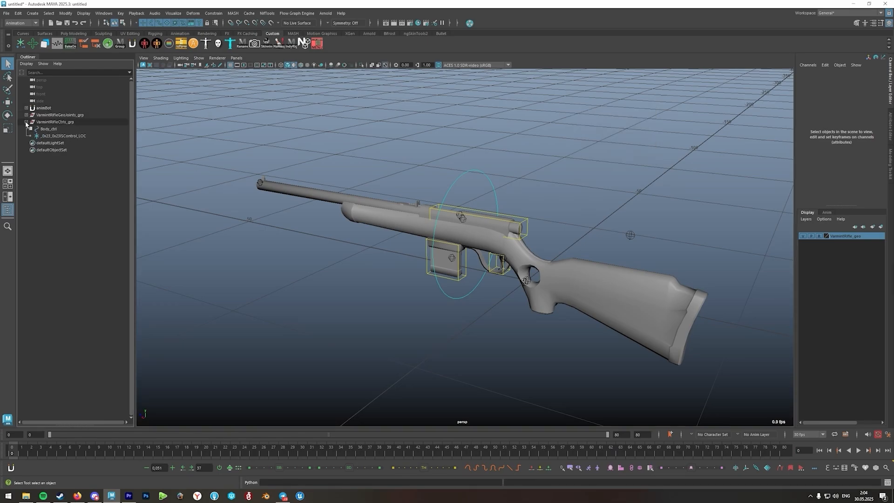
left_click(6, 13)
left_click(27, 50)
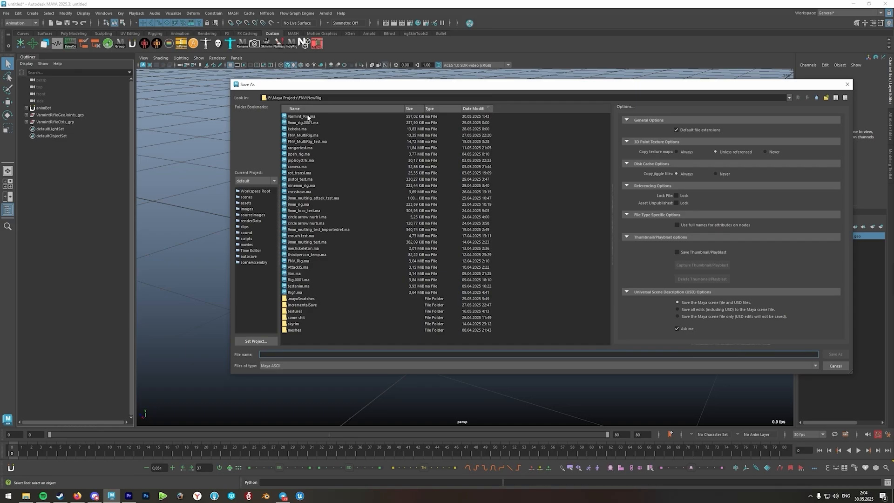
left_click(317, 118)
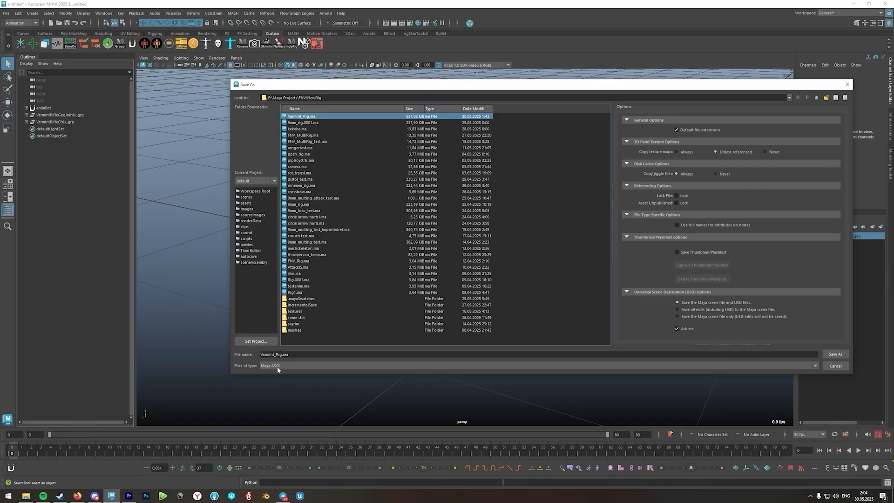
left_click(835, 353)
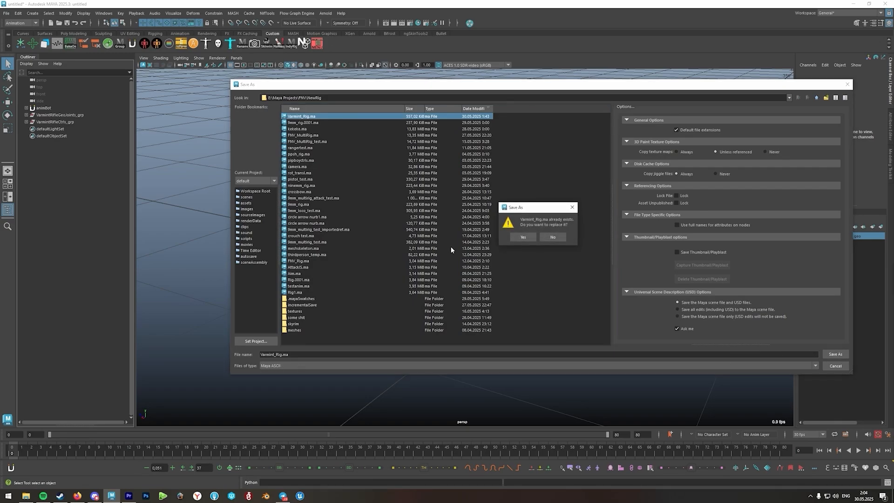
left_click(527, 237)
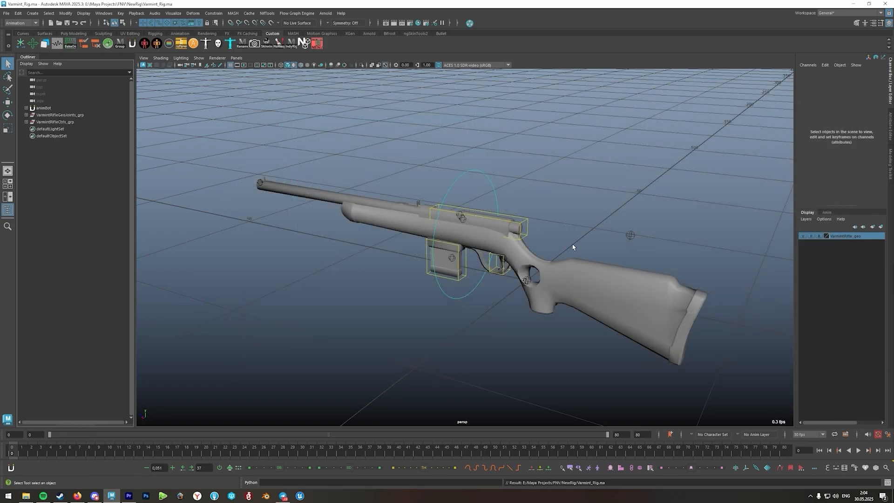
Start a new scene and reference FNV_MultiRig.ma into it from the NewRig folder
left_click(5, 14)
left_click(17, 21)
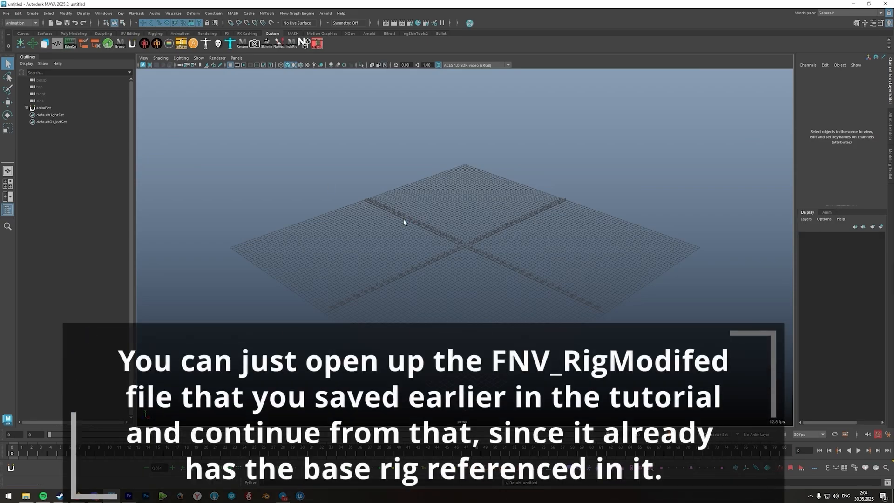
left_click(6, 14)
left_click(386, 186)
left_click(6, 13)
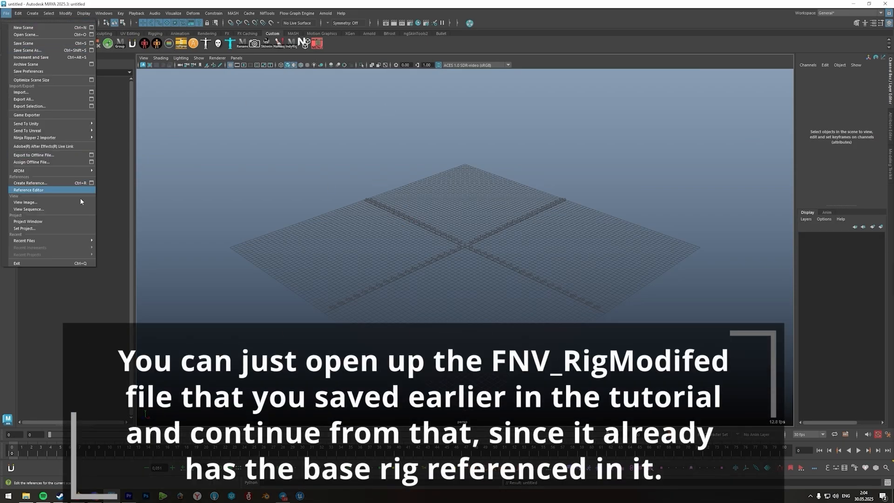
left_click(28, 184)
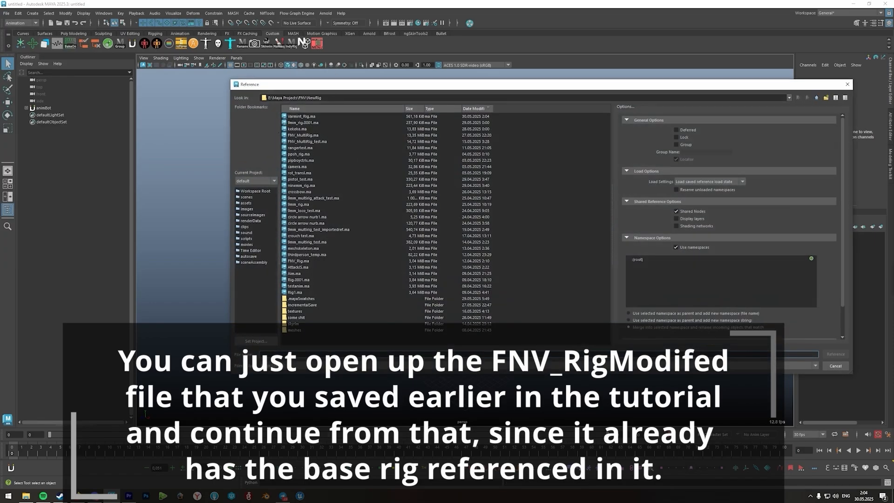
double_click(303, 135)
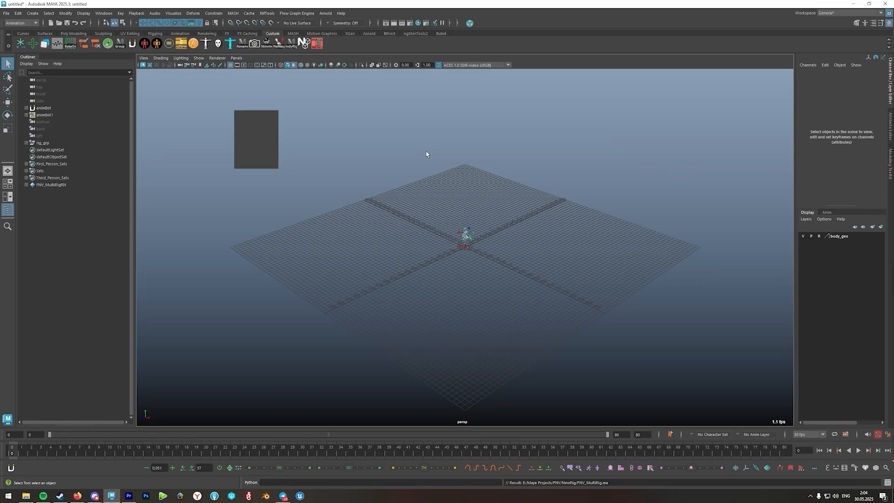
left_click_drag(438, 188, 443, 188, "alt")
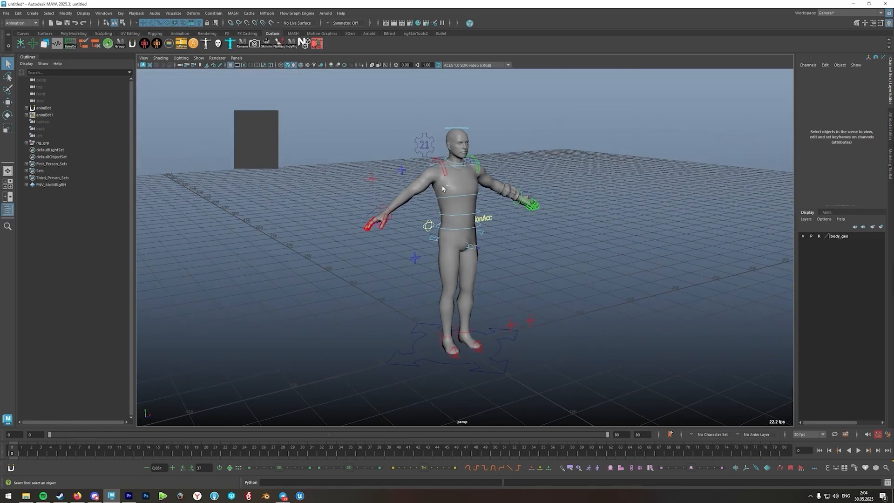
Reference Varmint_Rig.ma into the scene and switch the character's Settings control to the 1st Person animation mode
key("ctrl+r")
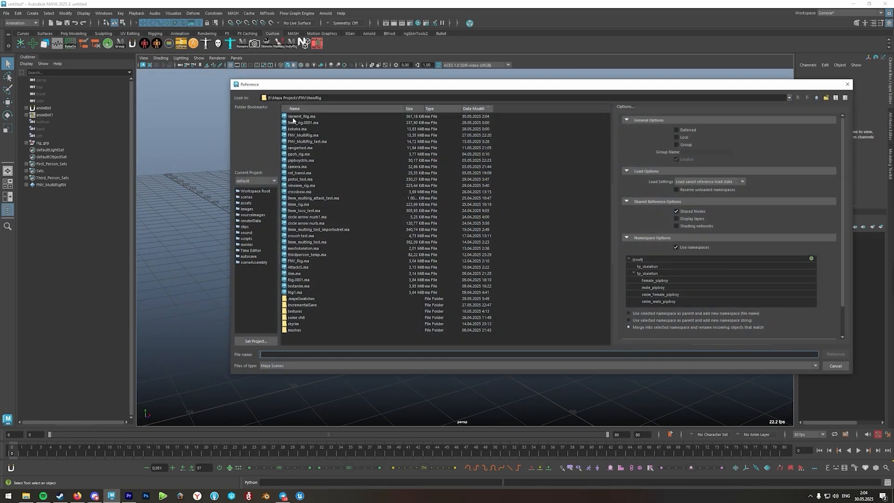
double_click(293, 117)
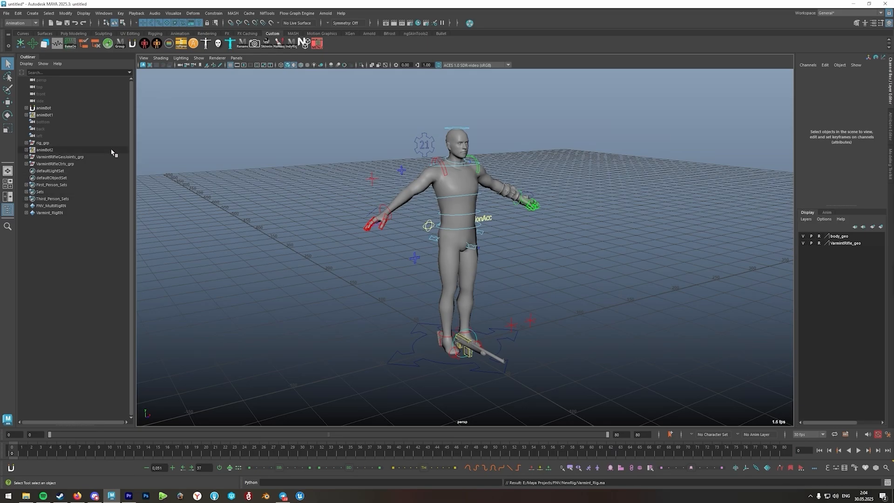
left_click(429, 140)
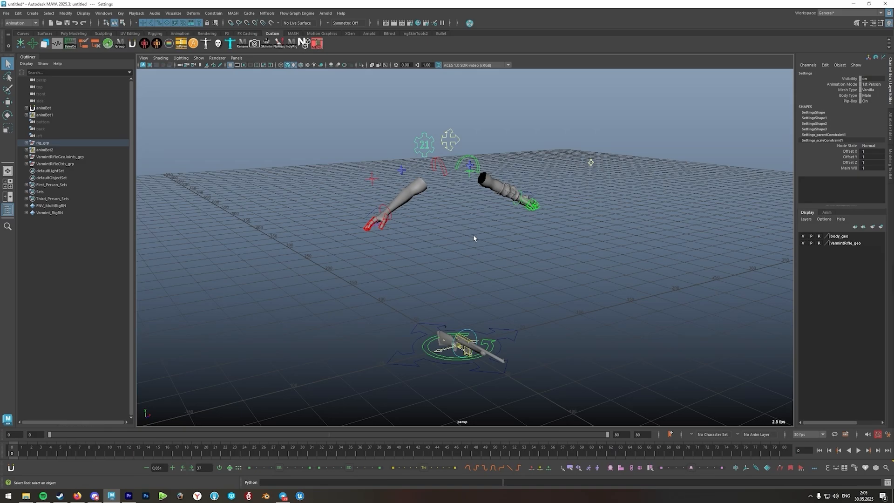
middle_click_drag(476, 250, 457, 235, "alt")
left_click_drag(457, 235, 488, 260, "alt")
left_click(454, 261)
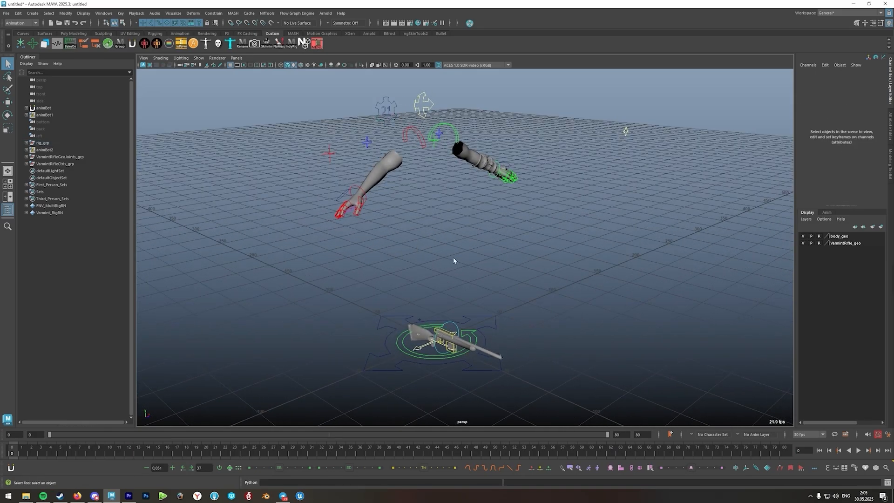
Parent-constrain the right hand's Weapon_placement control to VarmintRifleGeoJoints_grp with Maintain offset off
left_click(65, 157)
key("w")
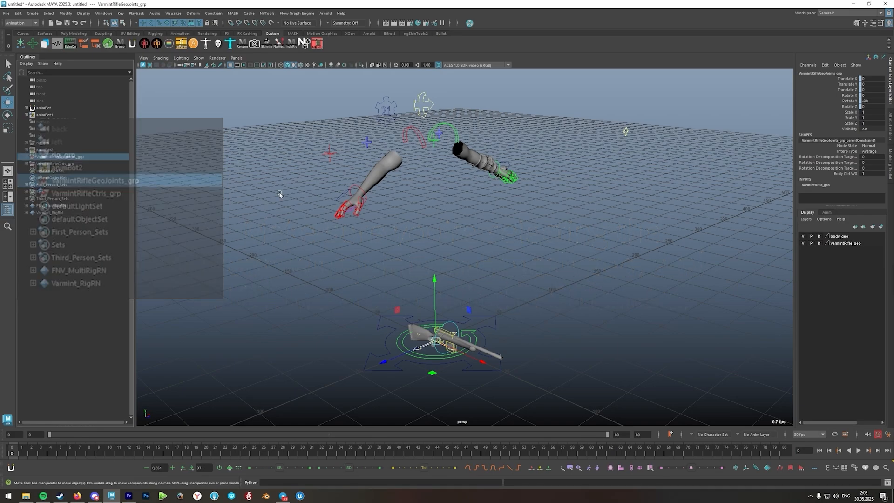
left_click_drag(353, 201, 327, 194, "alt")
right_click_drag(328, 195, 489, 256, "alt")
middle_click_drag(392, 211, 415, 233, "alt")
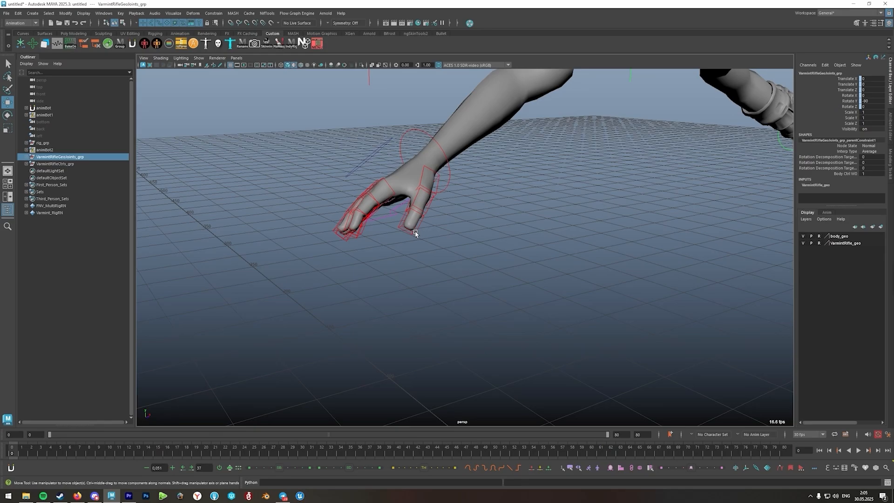
left_click(389, 218)
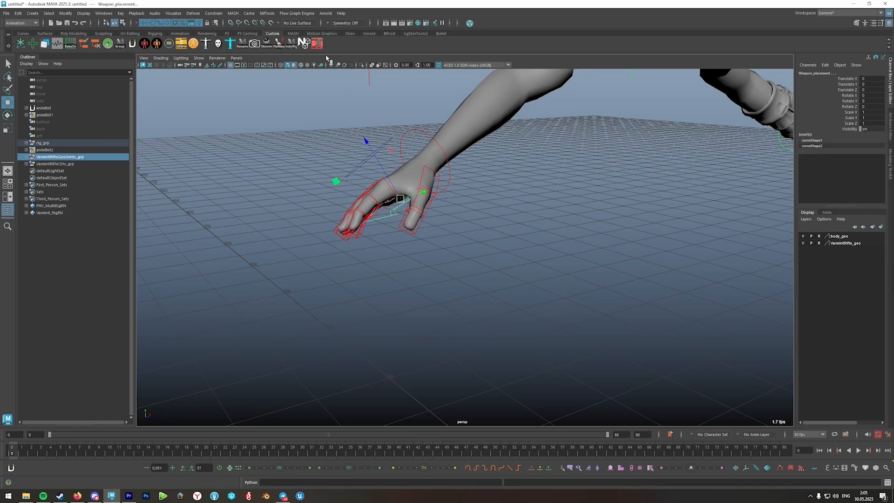
scroll(530, 251, "down", 3)
scroll(529, 252, "down", 2)
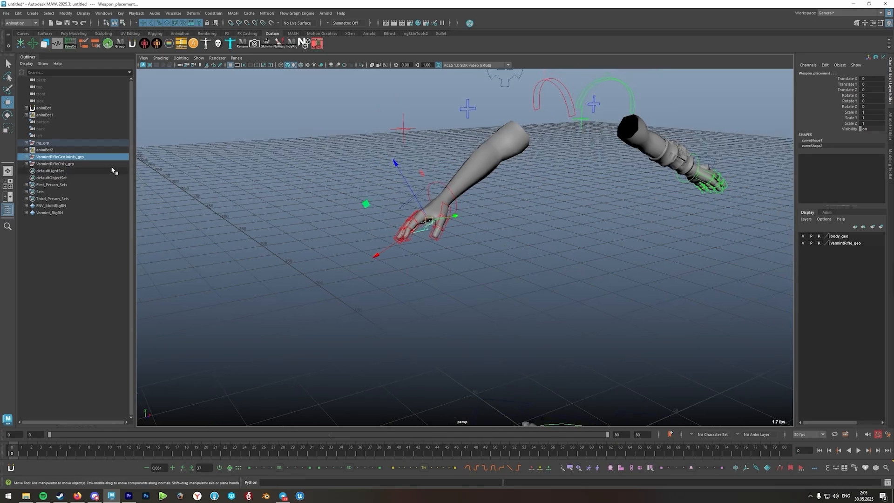
left_click(212, 14)
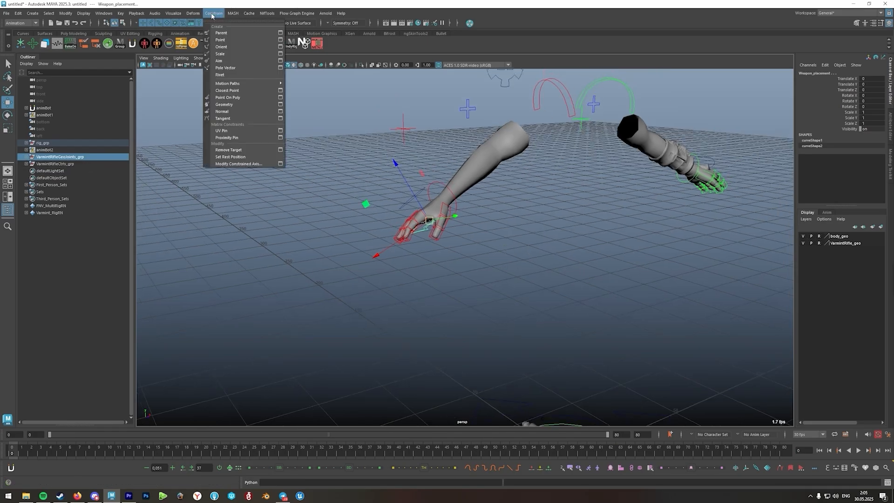
left_click(280, 33)
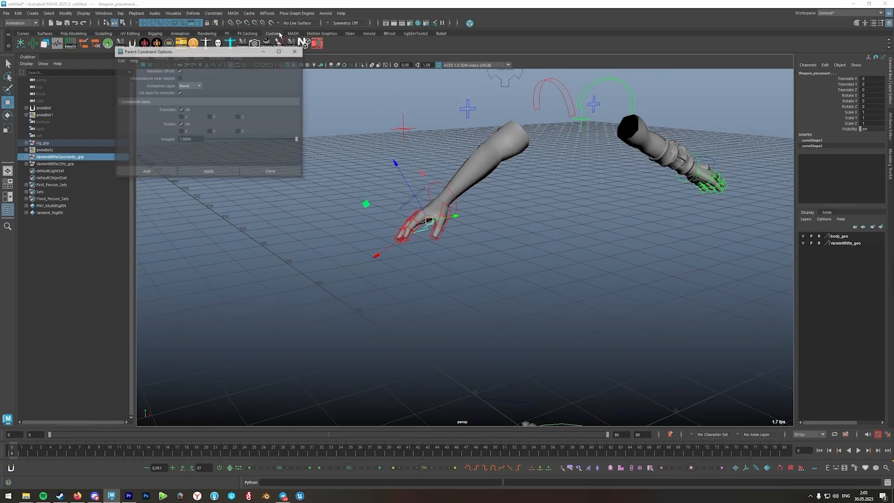
left_click(180, 70)
left_click_drag(181, 54, 202, 194)
left_click(230, 311)
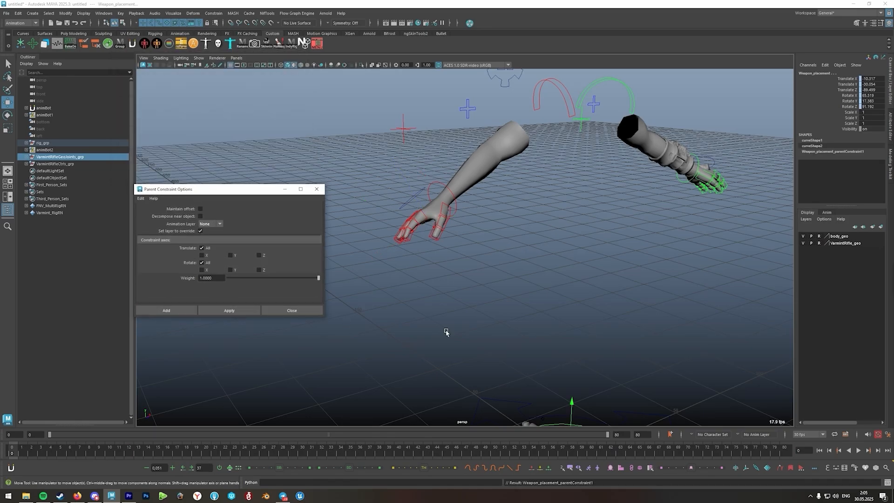
Try moving Body_ctrl to test the rifle's response, undo the move, and deselect it
middle_click_drag(519, 344, 487, 205, "alt")
left_click_drag(487, 205, 509, 234, "alt")
middle_click_drag(508, 233, 419, 154, "alt")
scroll(419, 154, "up", 4)
left_click_drag(410, 238, 497, 276, "alt")
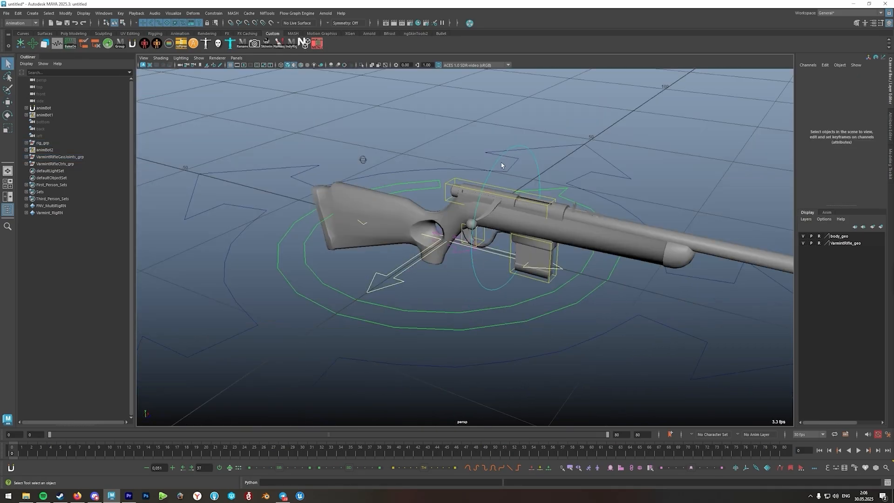
left_click(549, 313)
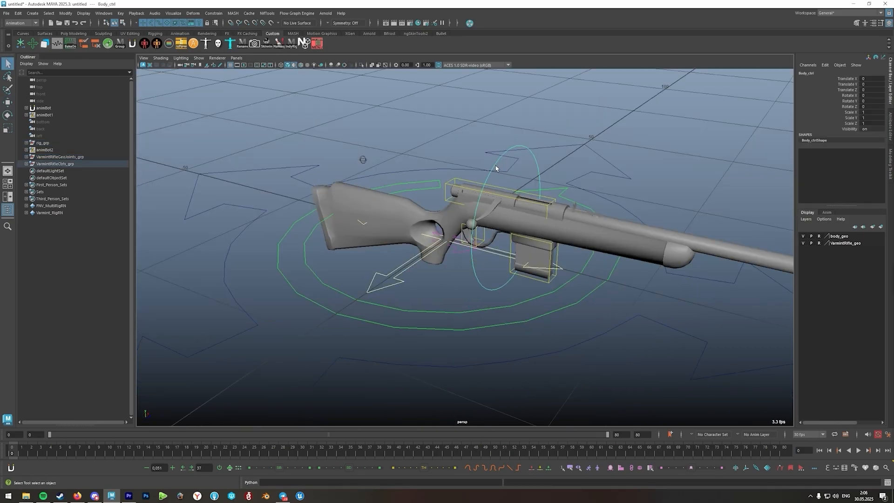
key("w")
middle_click_drag(549, 313, 463, 228)
key("ctrl+z")
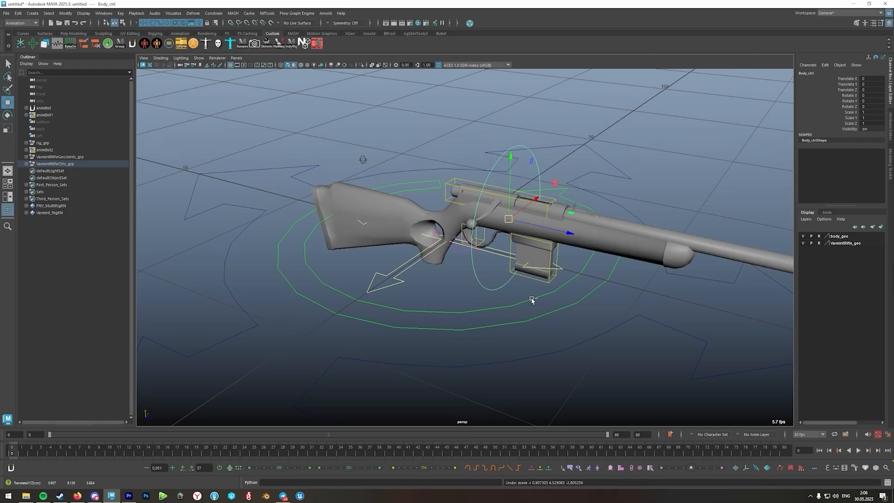
scroll(588, 298, "down", 2)
left_click(462, 259)
scroll(472, 266, "down", 2)
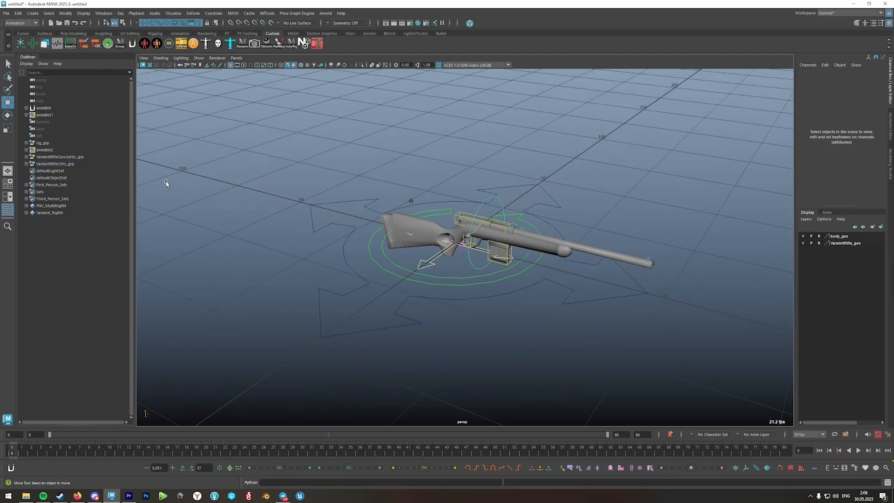
Raise VarmintRifleCtrls_grp from the floor to between the arms, at about 99.3 in Y and 24.6 in Z
left_click(59, 165)
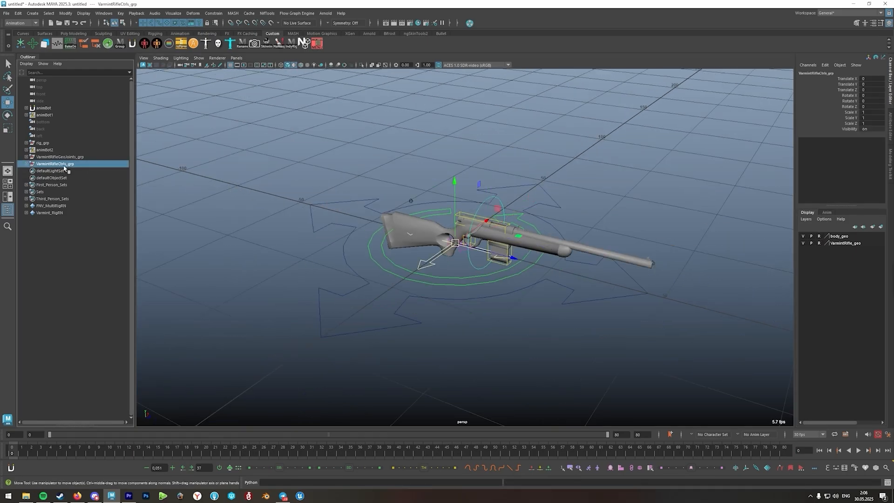
key("f")
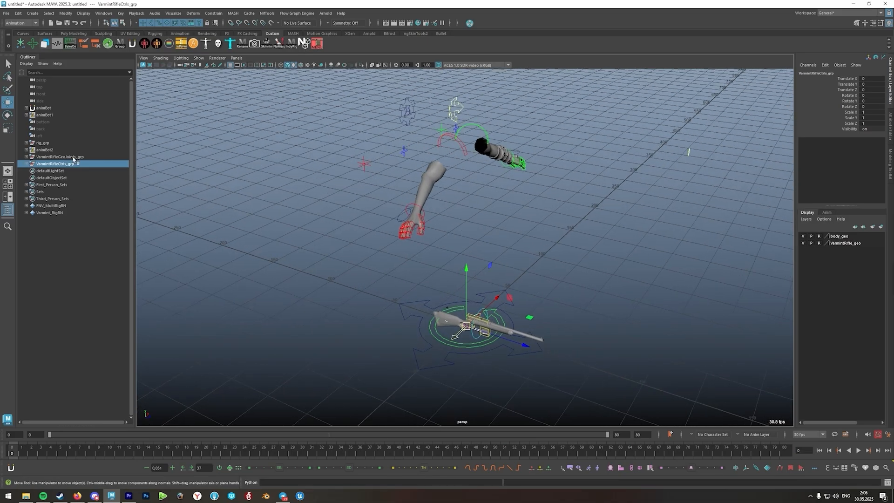
left_click_drag(466, 291, 540, 162)
Split the workspace into two side-by-side views and look through FP_Camera in the one beside the perspective view
left_click(8, 197)
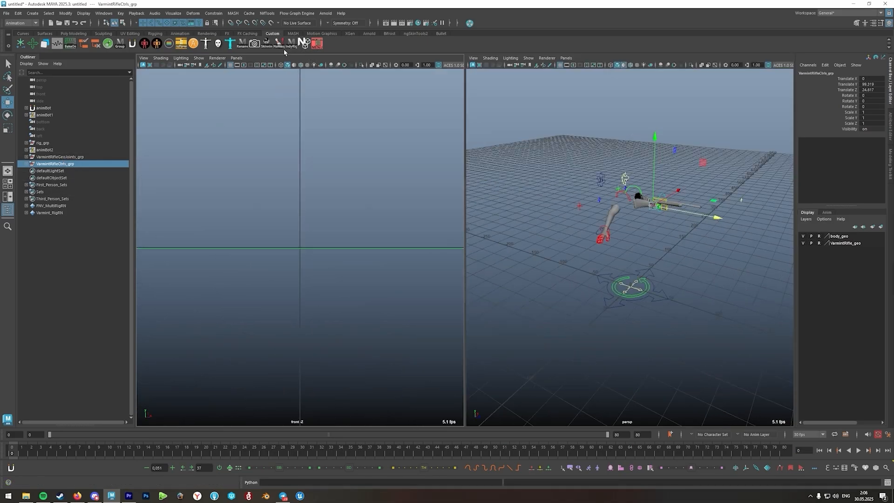
left_click(239, 58)
left_click(329, 70)
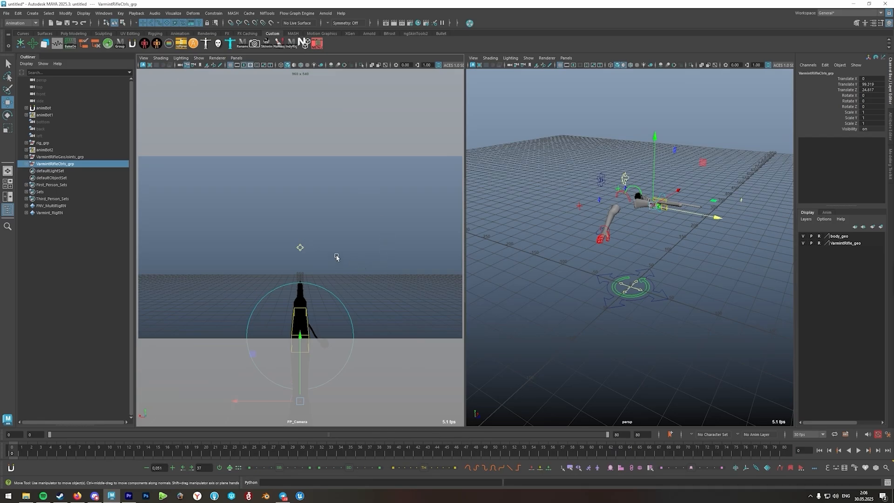
Place VarmintRifleCtrls_grp in the first-person framing at about -6.7 in X, 105.9 in Y and 20.3 in Z, and deselect it
mouse_move(630, 185)
left_mouse_down("alt")
mouse_move(592, 242)
mouse_move(671, 240)
left_mouse_up("alt")
scroll(670, 239, "up", 5)
left_click(294, 65)
left_click_drag(252, 354, 313, 293)
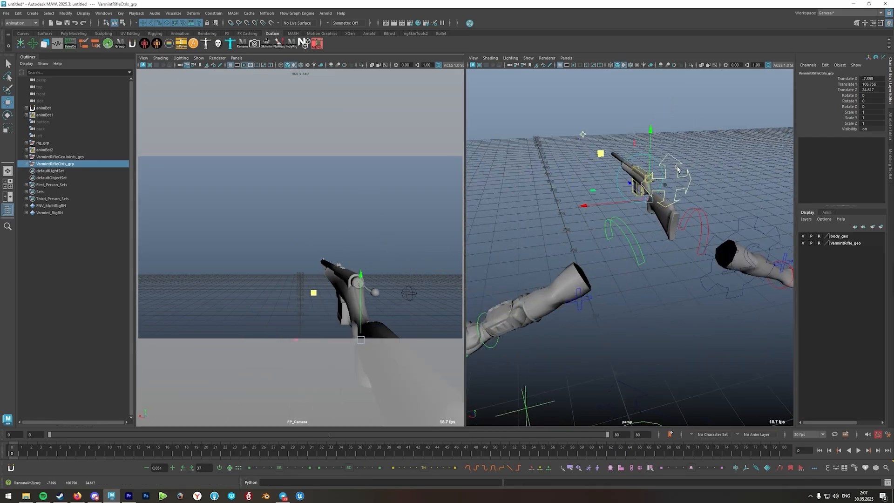
left_click_drag(627, 180, 634, 187)
left_click_drag(606, 158, 603, 161)
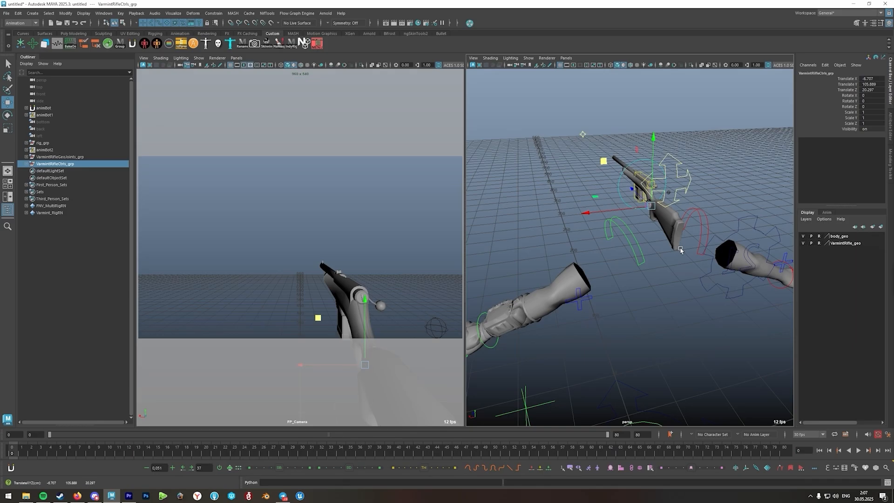
left_click(719, 149)
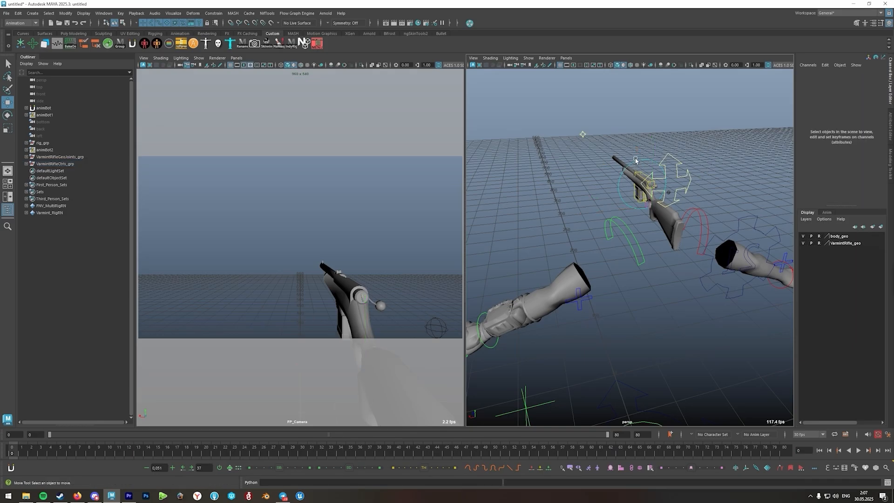
Try moving the rifle by Body_ctrl while checking the FP_Camera view, and undo the move
mouse_move(683, 231)
left_mouse_down("alt")
mouse_move(729, 231)
mouse_move(667, 225)
left_mouse_up("alt")
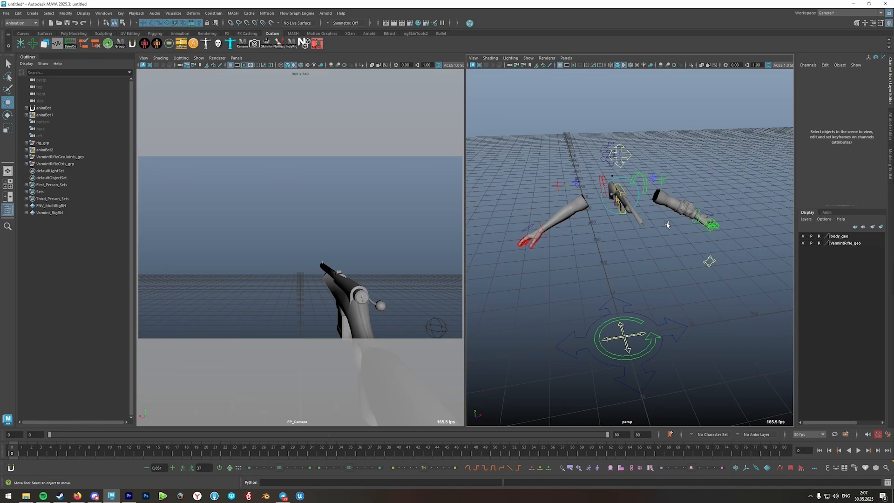
left_click(637, 205)
middle_click_drag(610, 247, 626, 235)
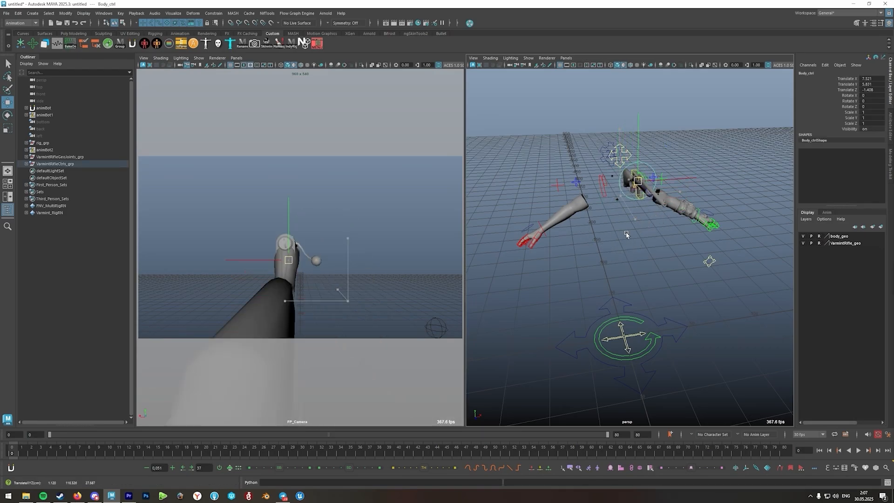
key("ctrl+z")
scroll(652, 244, "up", 5)
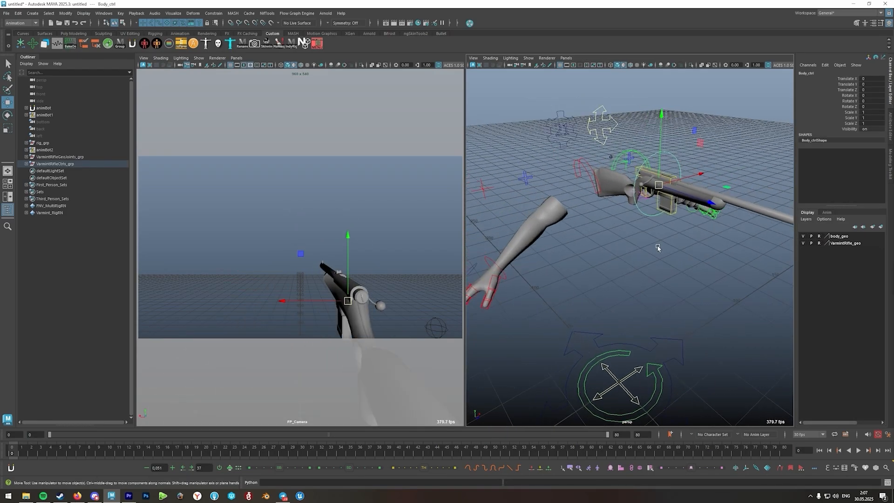
Locate the right arm's IK control in the rig hierarchy and parent-constrain its IKExtraArm_R group to Body_ctrl with the offset maintained
left_click_drag(658, 248, 623, 245, "alt")
key("q")
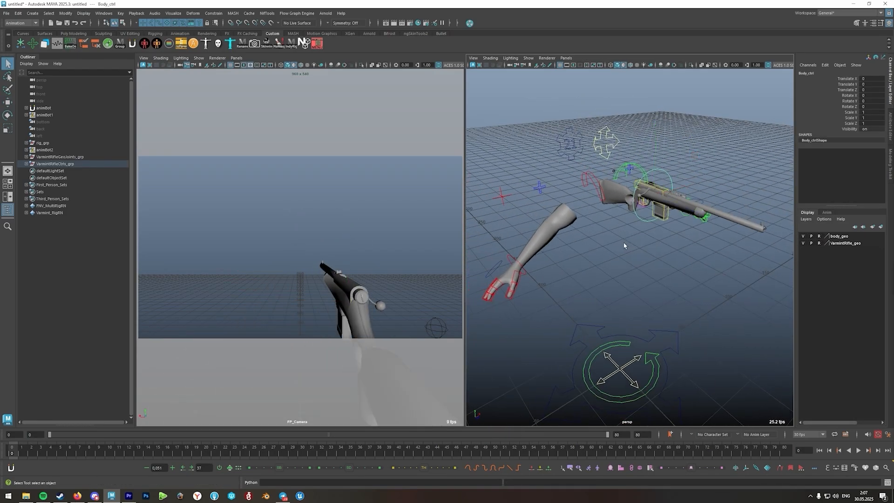
left_click(509, 252)
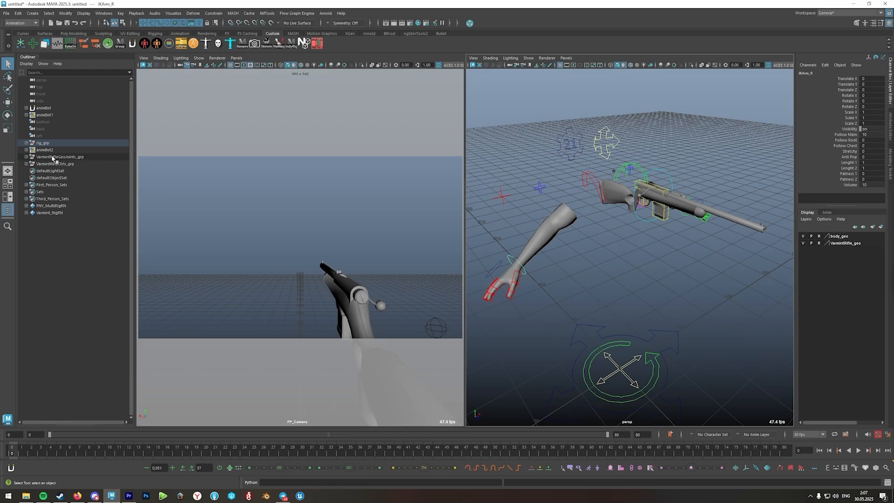
key("f")
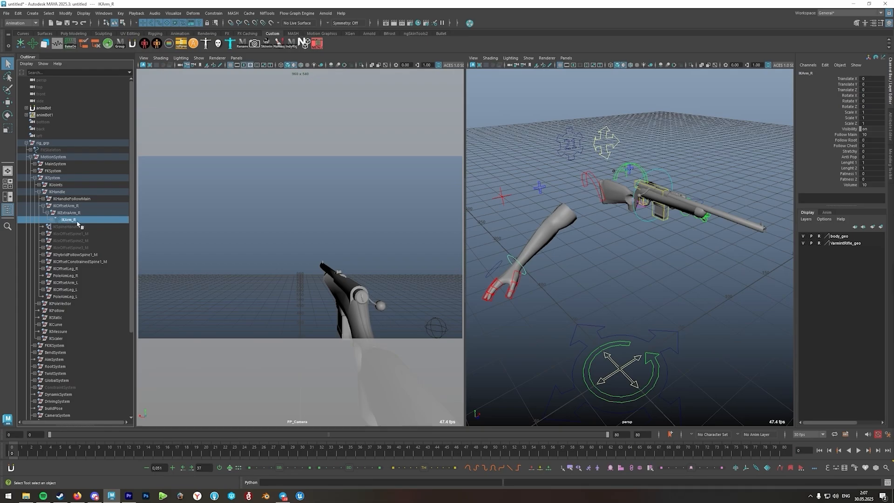
left_click(66, 214)
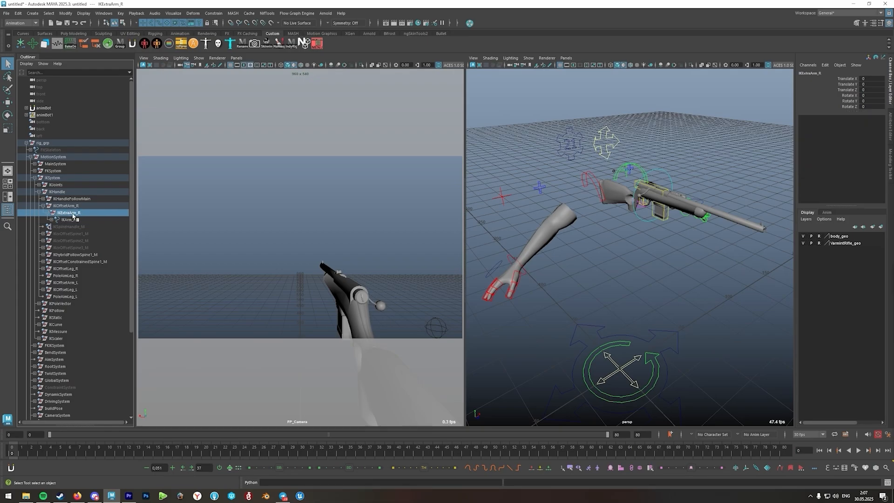
left_click(640, 223)
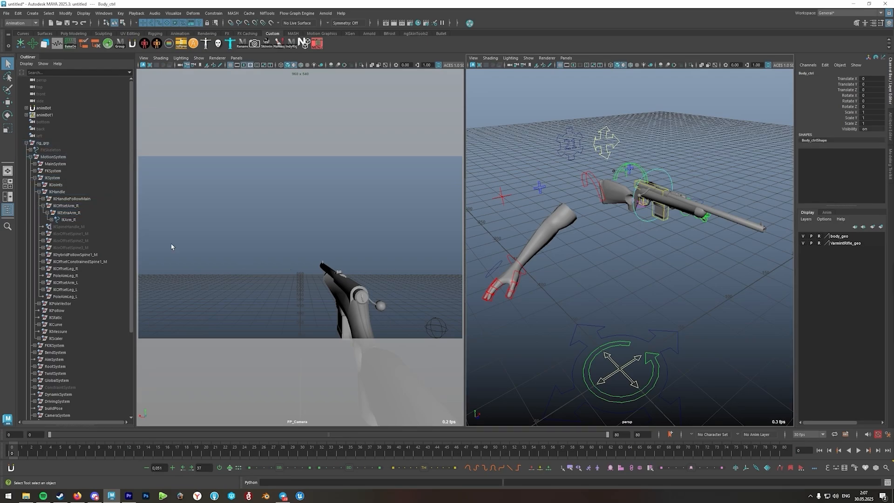
left_click(69, 213)
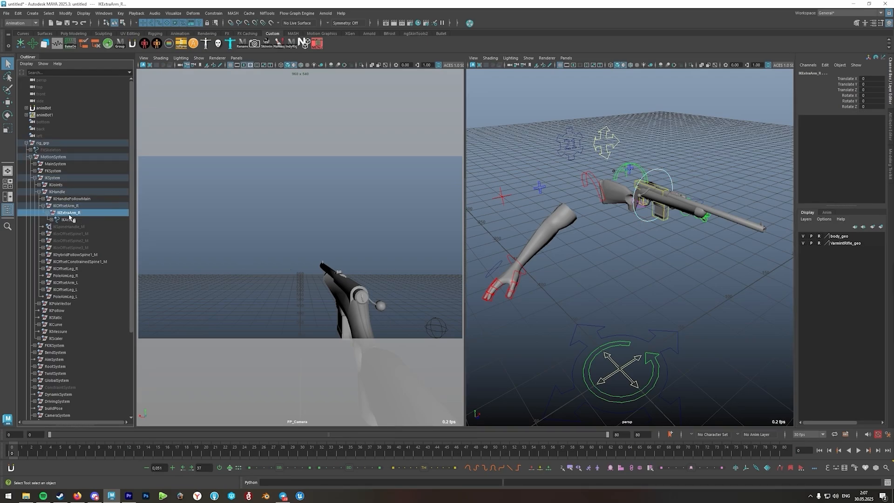
left_click(213, 13)
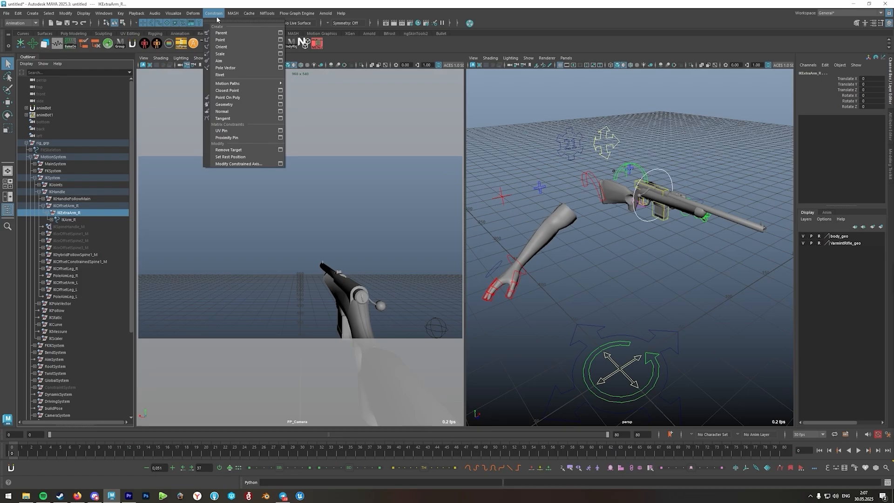
left_click(281, 34)
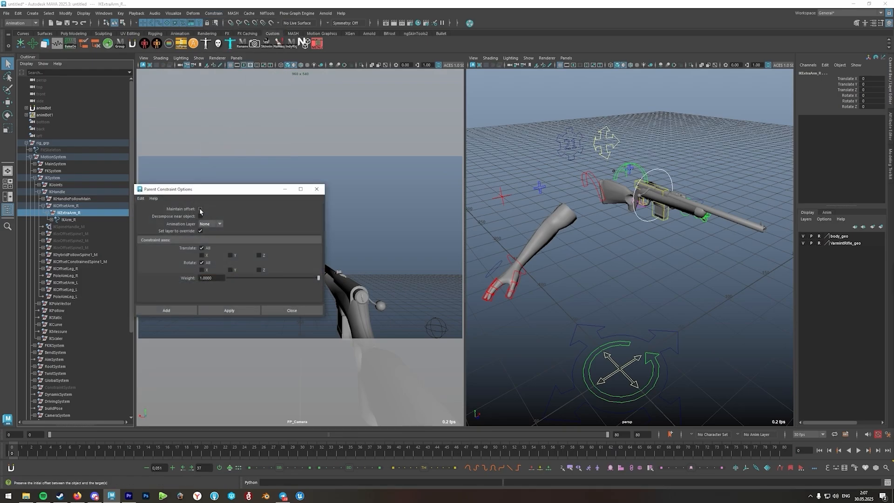
left_click(165, 310)
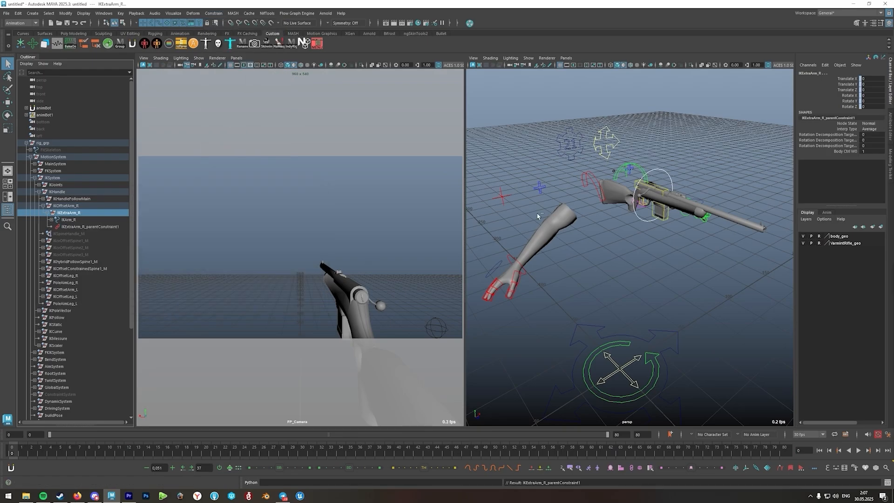
left_click_drag(752, 205, 646, 228, "alt")
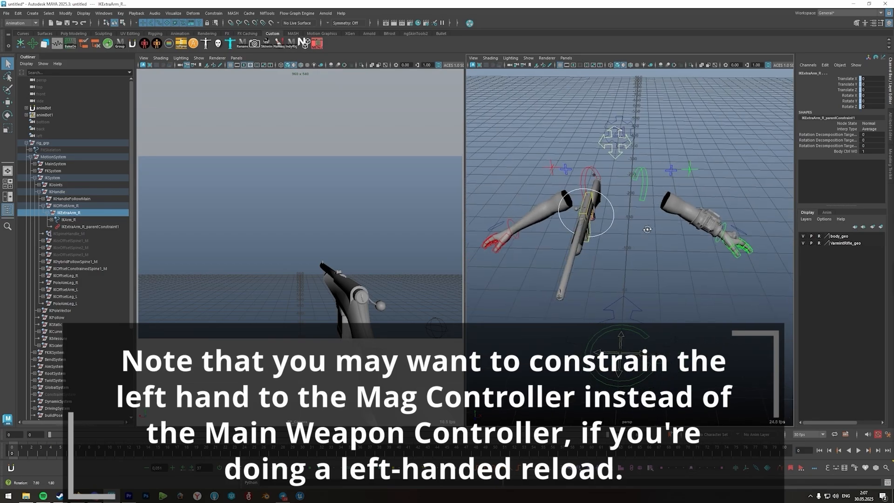
Locate the left arm's IK control in the rig hierarchy and parent-constrain its IKExtraArm_L group to Body_ctrl
left_click(726, 233)
left_click(43, 289)
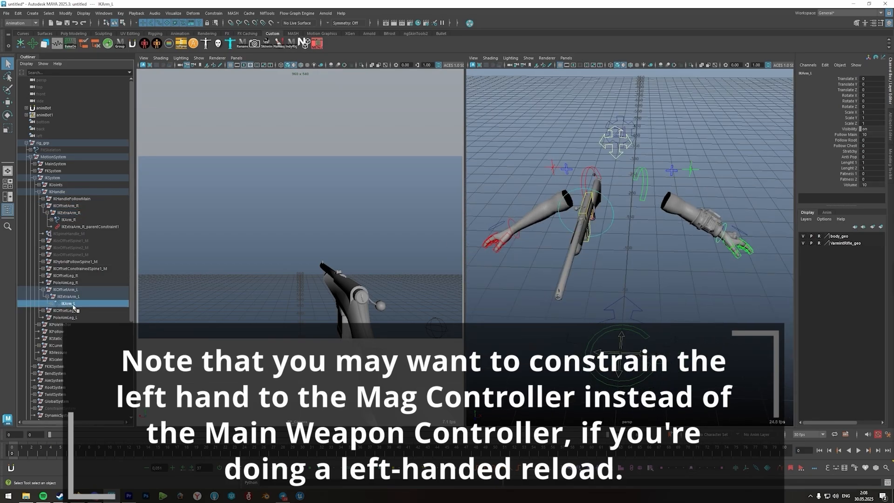
left_click(68, 296)
left_click(560, 207, "shift")
left_click(213, 13)
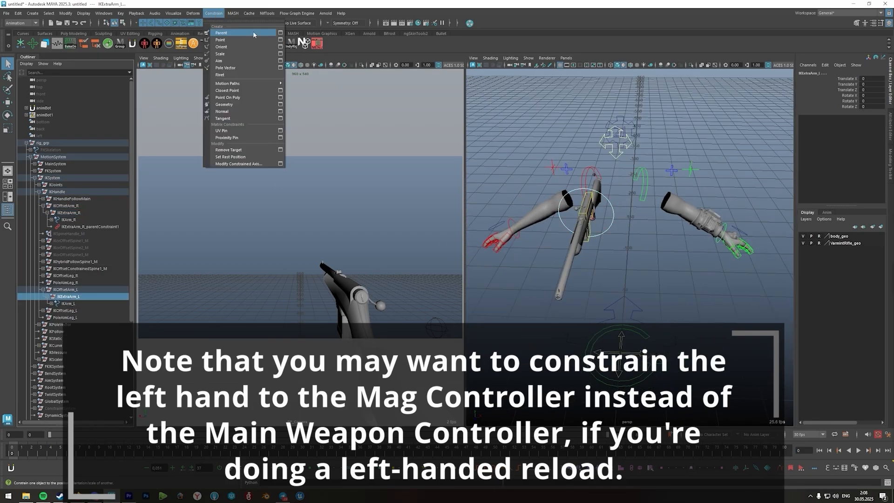
left_click(282, 24)
left_click(182, 307)
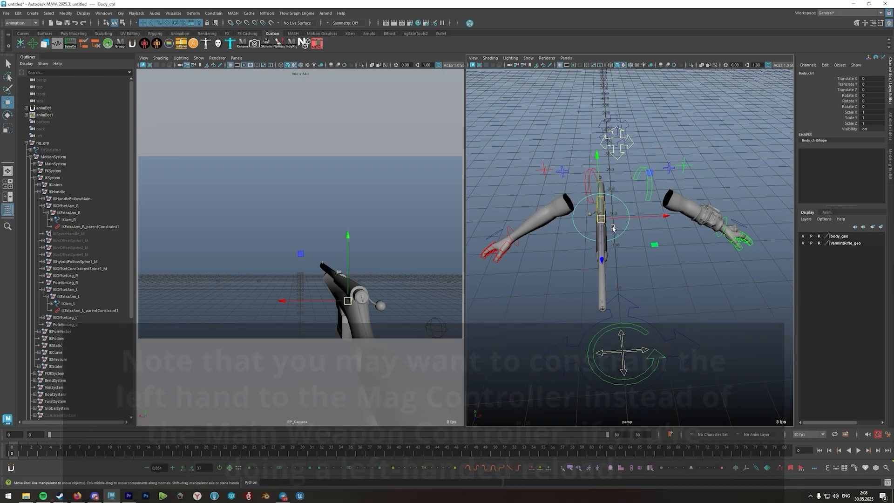
Try moving the rifle by Body_ctrl to test both arm constraints, and undo the move
middle_click_drag(616, 232, 621, 201)
key("ctrl+z")
key("ctrl+z")
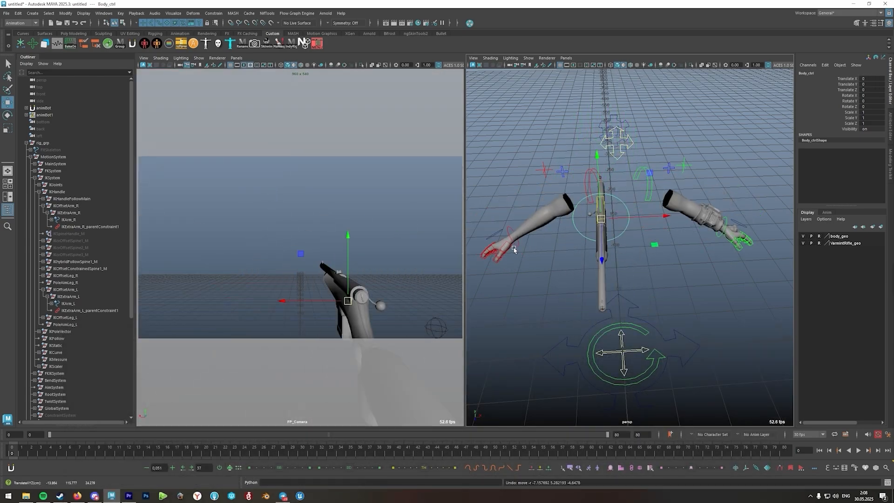
Pose the right hand at the rifle's grip with IKArm_R, translated to about -33.5, 22, 6.3 and rotated to about -28.8, 48.1, 101.3
left_click(513, 248)
left_click_drag(513, 248, 513, 273, "alt")
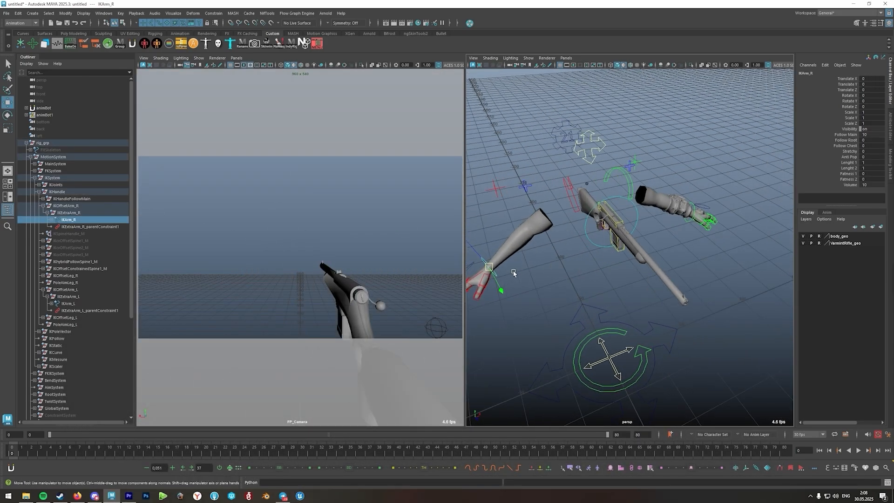
left_click(27, 143)
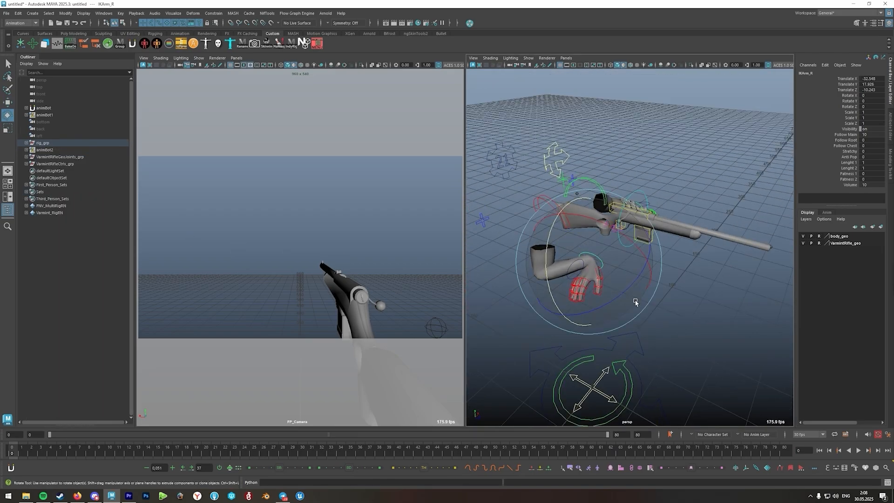
left_click_drag(634, 299, 644, 210)
key("w")
left_click_drag(590, 233, 712, 219)
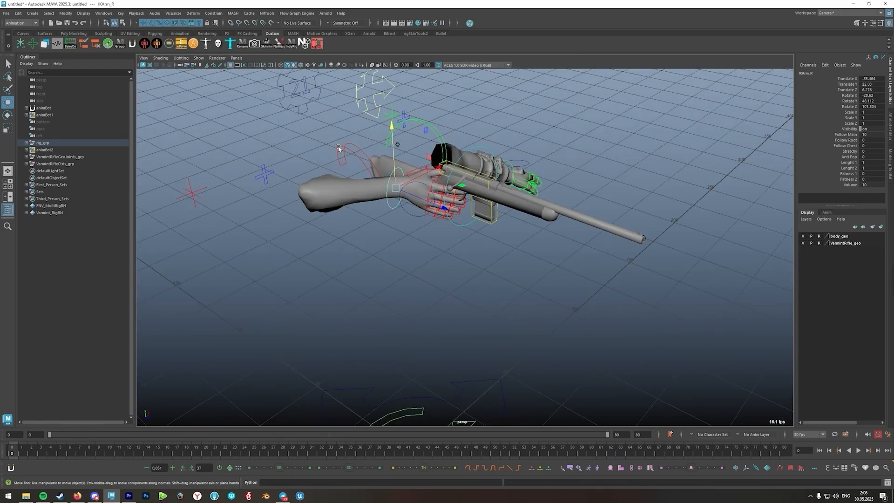
Shift the right shoulder control FKScapula_R to about 1.5, -7.9, -0.8 and lower the right arm's pole vector control
left_click(379, 165)
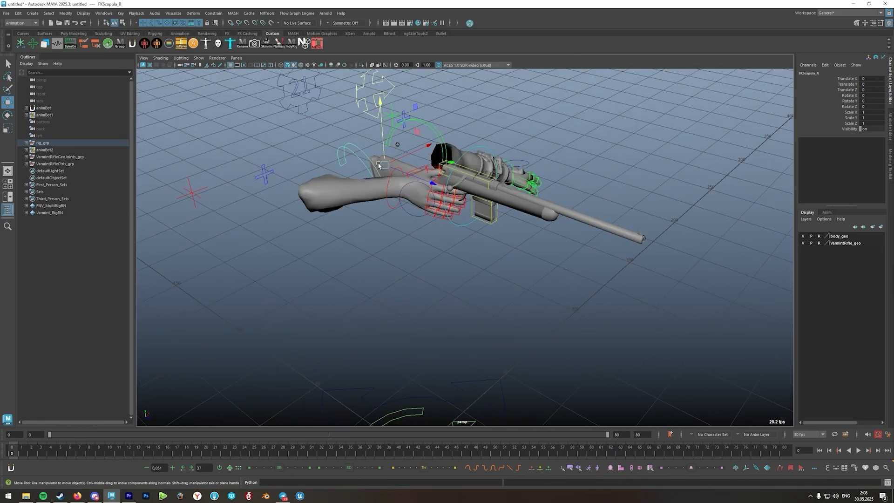
left_click_drag(403, 176, 367, 164)
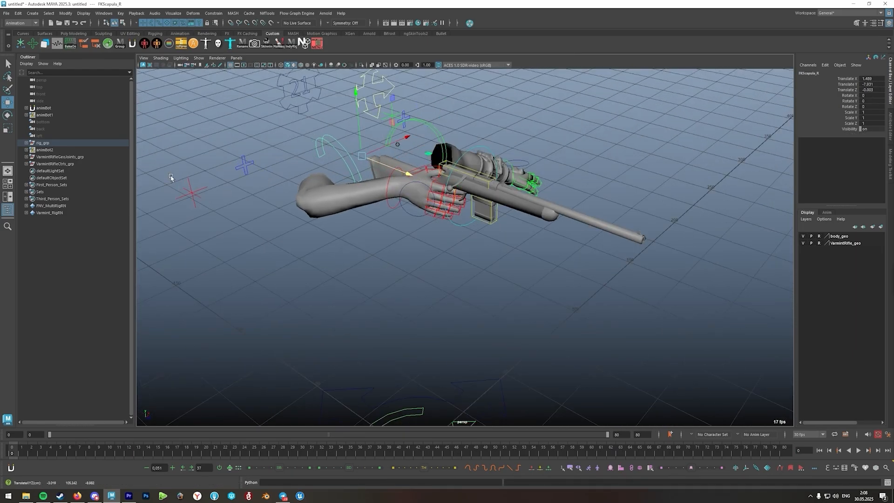
left_click_drag(171, 177, 186, 233)
left_click_drag(186, 234, 259, 189, "alt")
left_click_drag(339, 136, 335, 210)
Move and rotate IKArm_L to bring the left hand under the rifle's fore-end
left_click_drag(334, 210, 521, 205, "alt")
left_click_drag(631, 274, 526, 221)
key("e")
left_click_drag(574, 278, 531, 280)
left_click_drag(530, 279, 532, 259, "alt")
left_click_drag(543, 228, 456, 226)
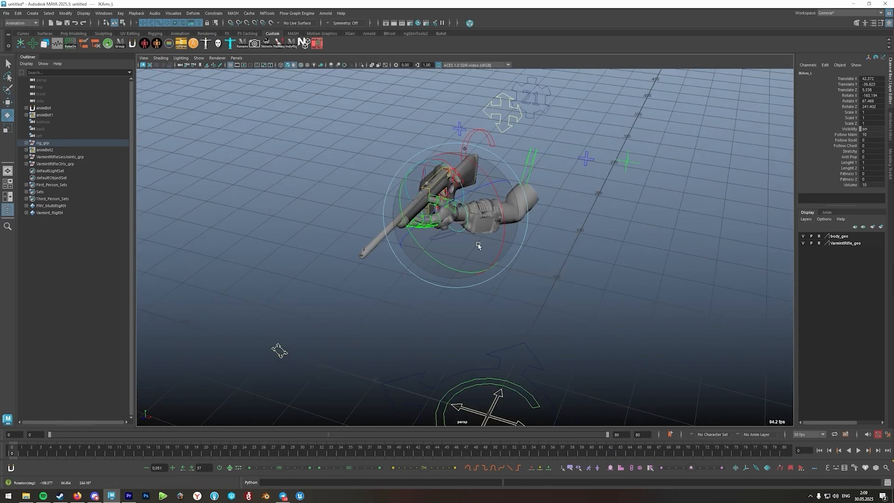
Adjust the left shoulder control and lower the left arm's pole vector control PoleArm_L
left_click(525, 170)
left_click_drag(510, 202, 600, 229)
key("w")
left_click_drag(568, 190, 575, 184)
left_click(628, 175)
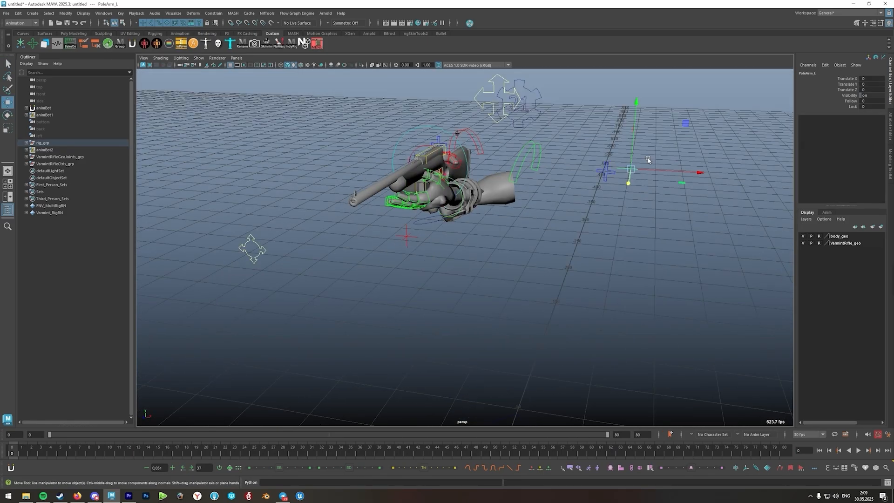
left_click_drag(649, 159, 647, 186)
Refine the left hand's grip with IKArm_L to about 45.5, -42.7, 5.7 in translation and -184.2, 24, 252 in rotation, checking the FP_Camera view
left_click(449, 204)
left_click_drag(558, 196, 345, 212, "alt")
left_click_drag(431, 195, 429, 205)
key("e")
left_click_drag(400, 209, 484, 196, "alt")
key("q")
left_click_drag(485, 218, 353, 251, "alt")
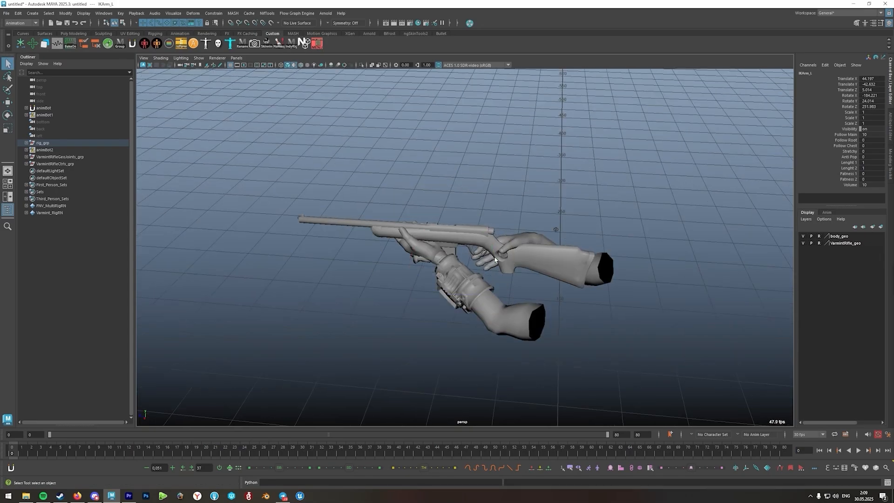
key("space")
key("w")
middle_click_drag(362, 260, 374, 261)
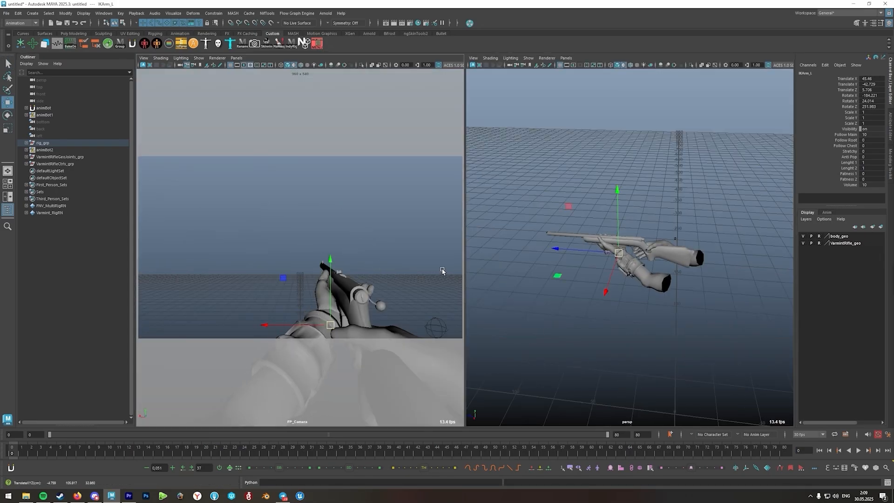
key("q")
Try moving the rifle by Body_ctrl with both hands posed on it, undo the move and clear the selection
scroll(540, 198, "up", 3)
left_click(568, 232)
key("w")
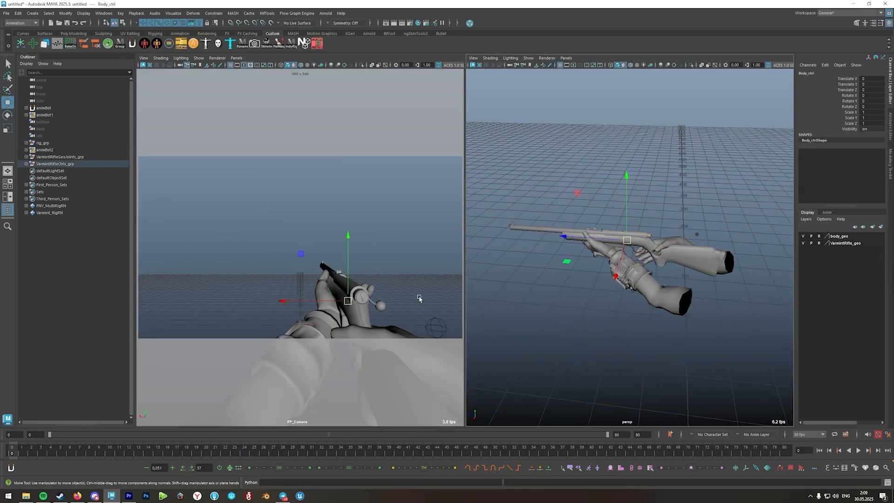
middle_click_drag(419, 297, 453, 293)
key("ctrl+z")
left_click(526, 285)
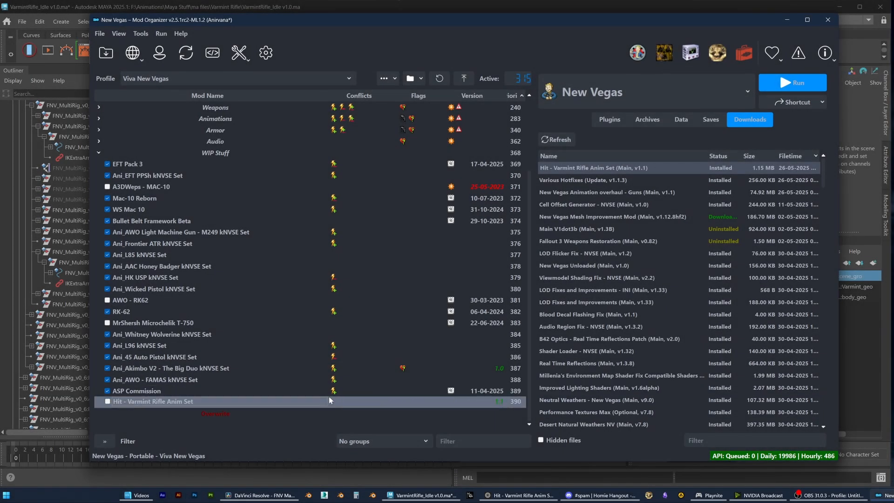
In Mod Organizer, create an empty mod named Ani_VarmintRifle Set
right_click(300, 425)
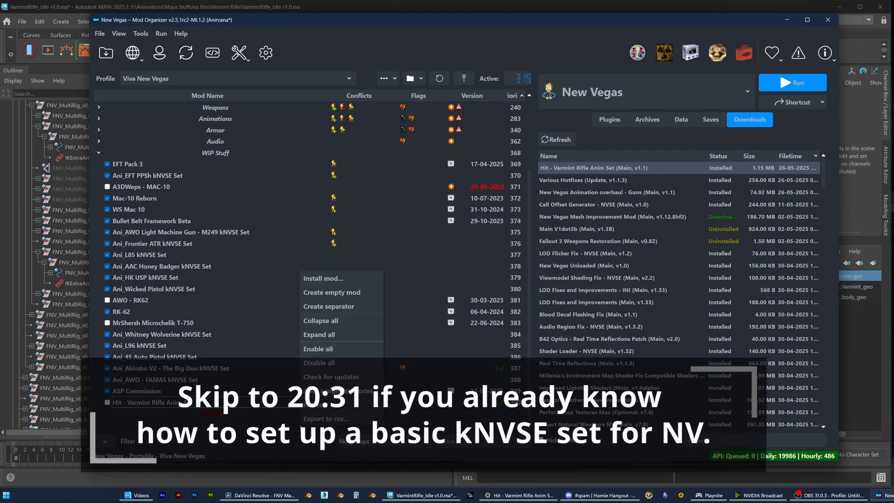
left_click(348, 294)
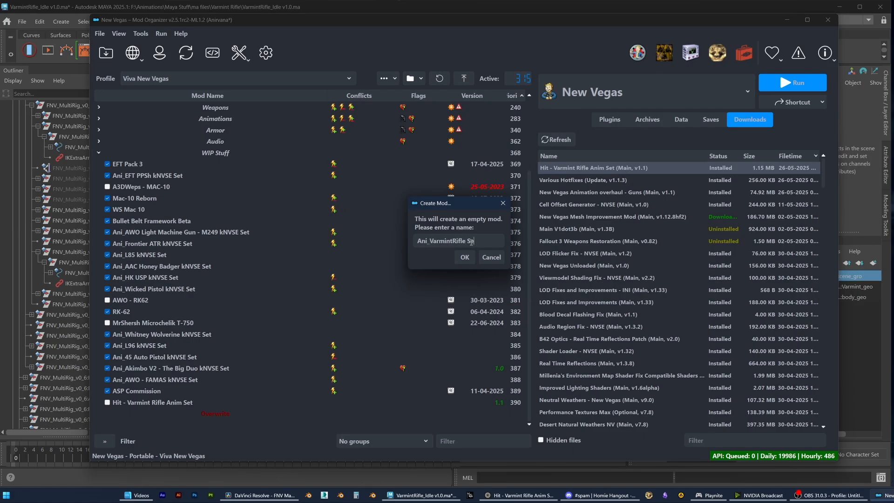
left_click(465, 257)
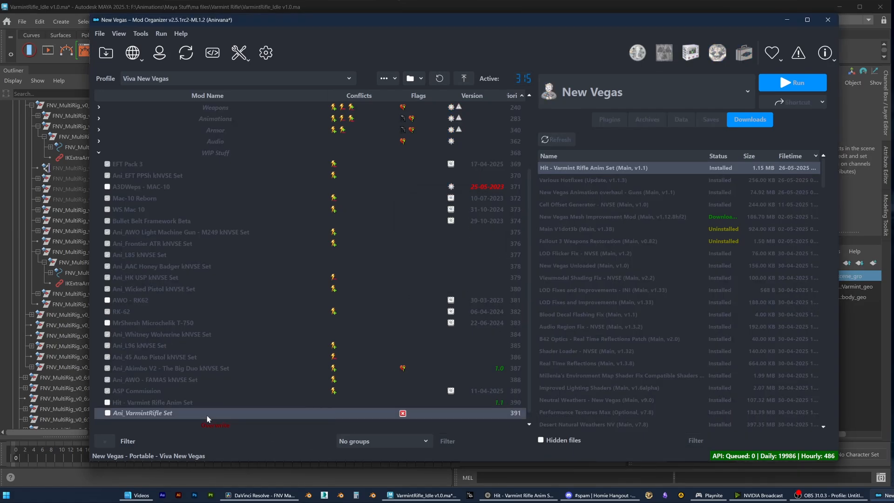
Open the Ani_VarmintRifle Set and Hit - Varmint Rifle Anim Set mod folders in File Explorer and arrange both windows so they are accessible
right_click(205, 416)
left_click(242, 393)
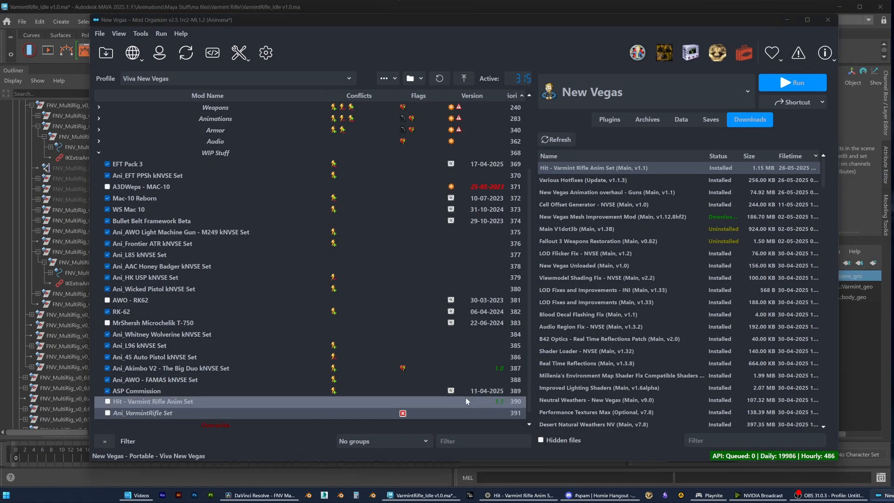
left_click_drag(657, 104, 233, 50)
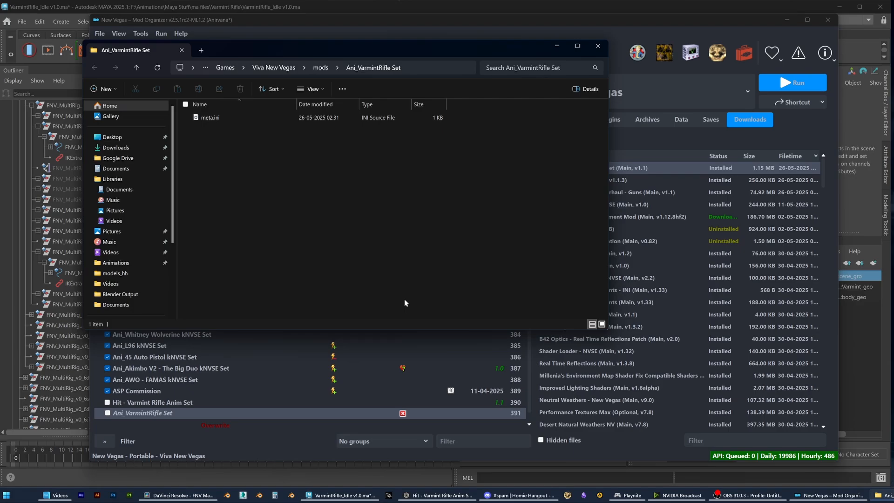
right_click(176, 401)
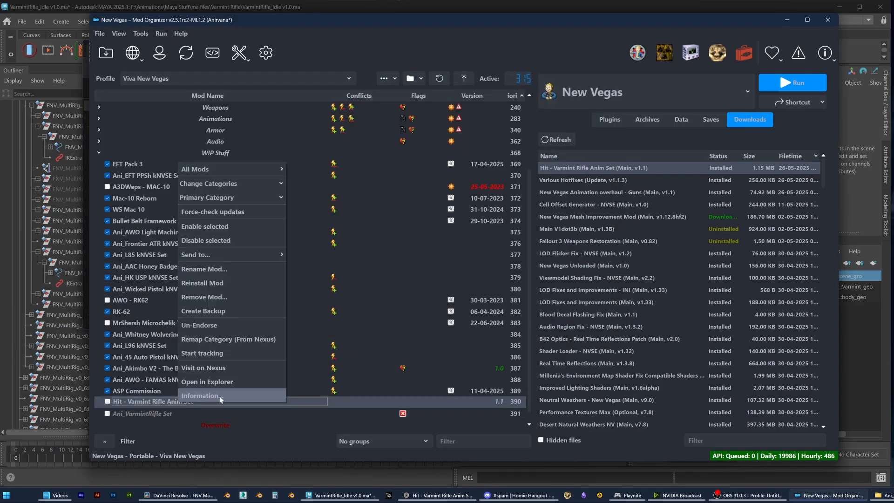
left_click(233, 379)
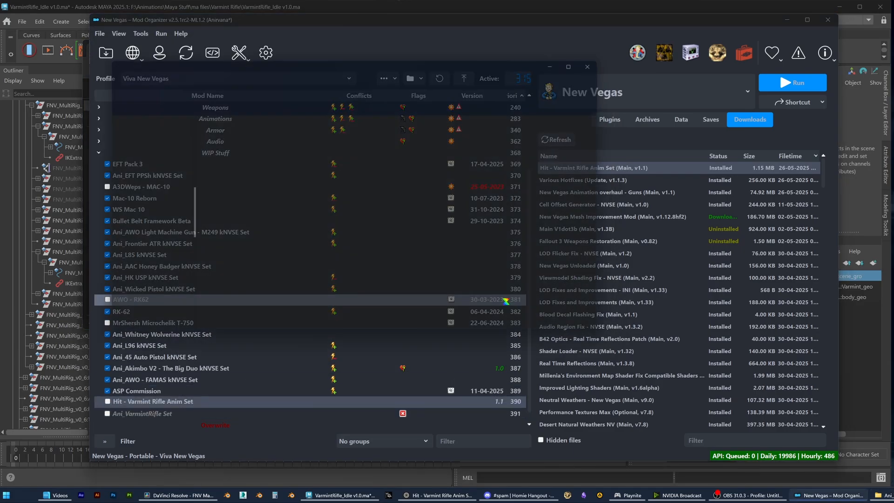
left_click_drag(288, 71, 467, 113)
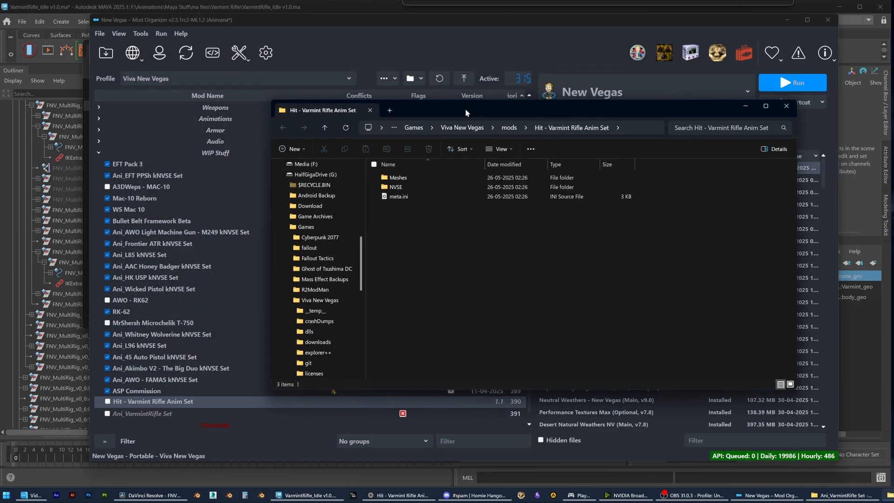
Minimize Mod Organizer and copy the Meshes and NVSE folders from Hit - Varmint Rifle Anim Set into Ani_VarmintRifle Set
left_click(786, 20)
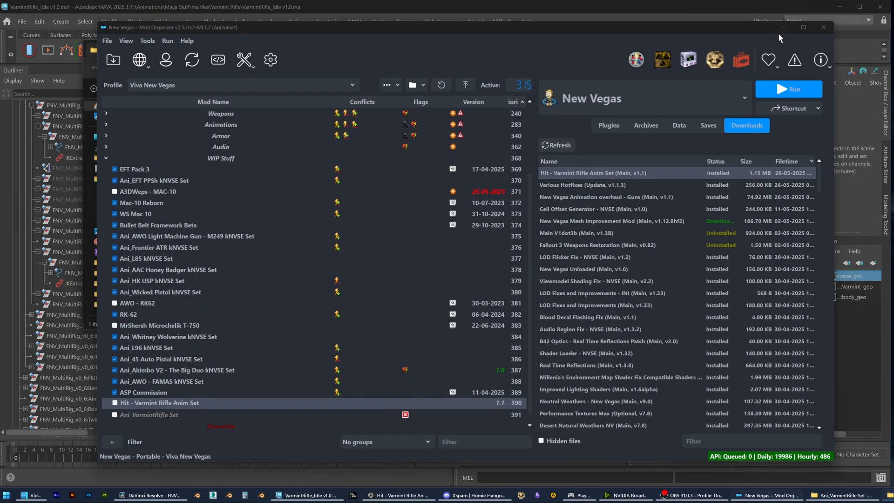
left_click(406, 187)
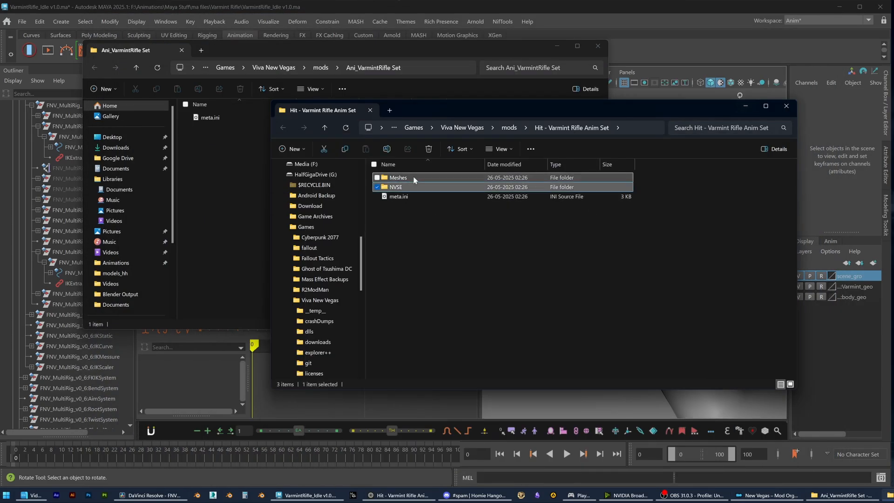
left_click(414, 179, "ctrl")
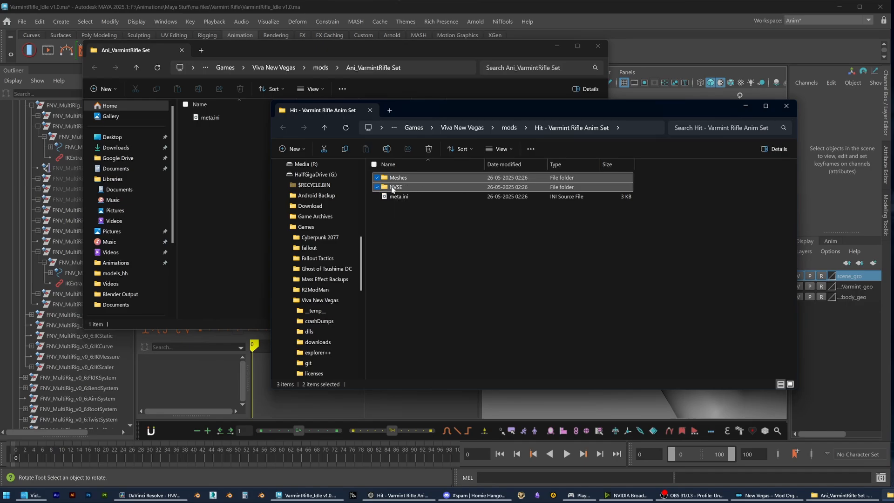
left_click_drag(392, 189, 233, 186)
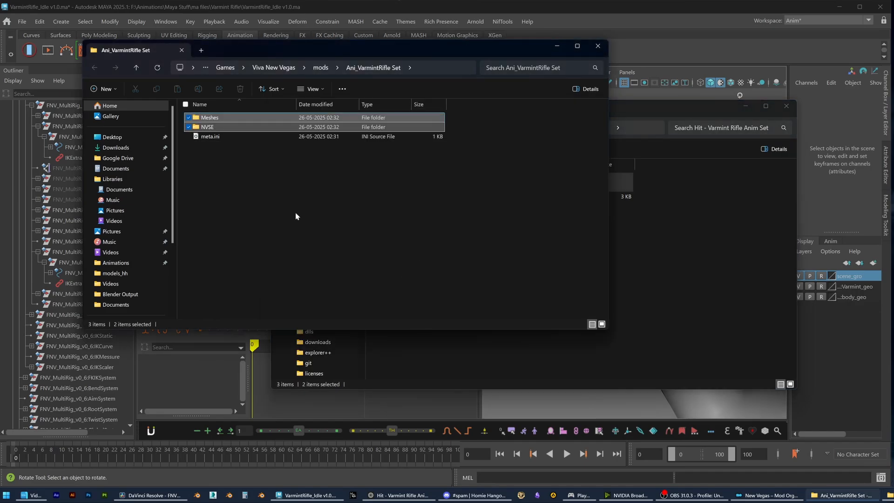
Inspect the gr_VarmintRifleSpeedFix.txt script in the new mod's NVSE\Plugins\Scripts folder and close it
left_click(223, 128)
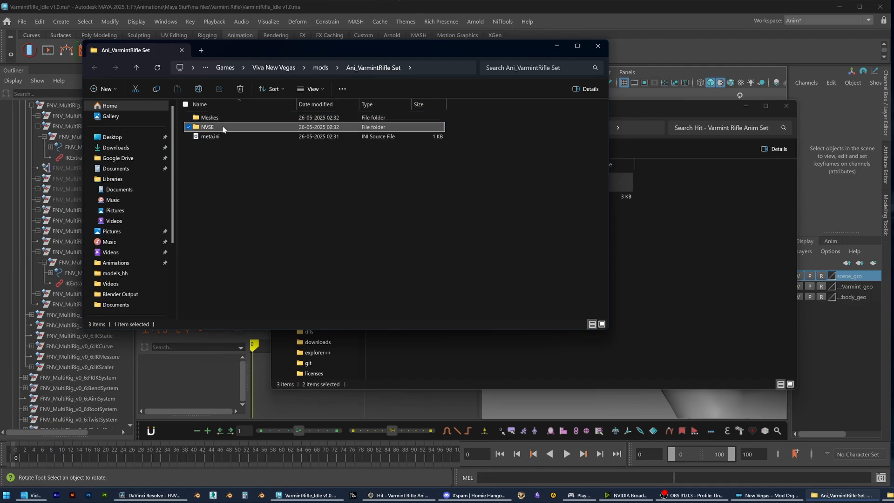
double_click(224, 128)
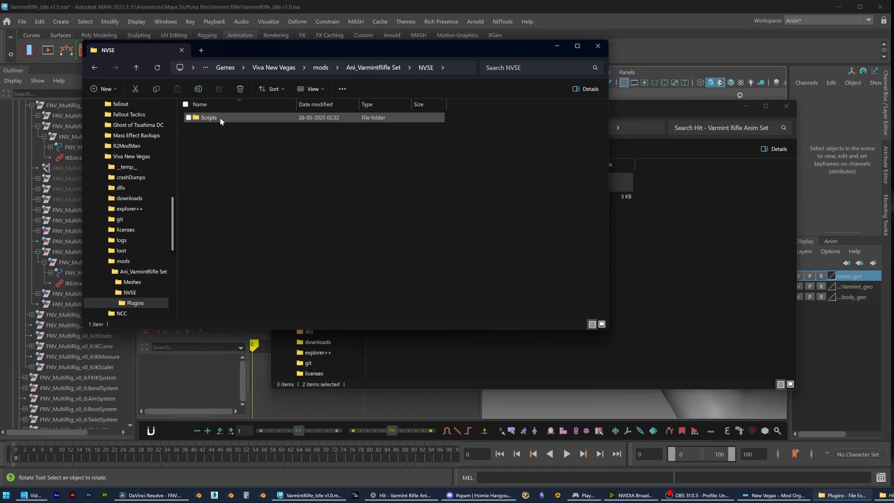
double_click(247, 119)
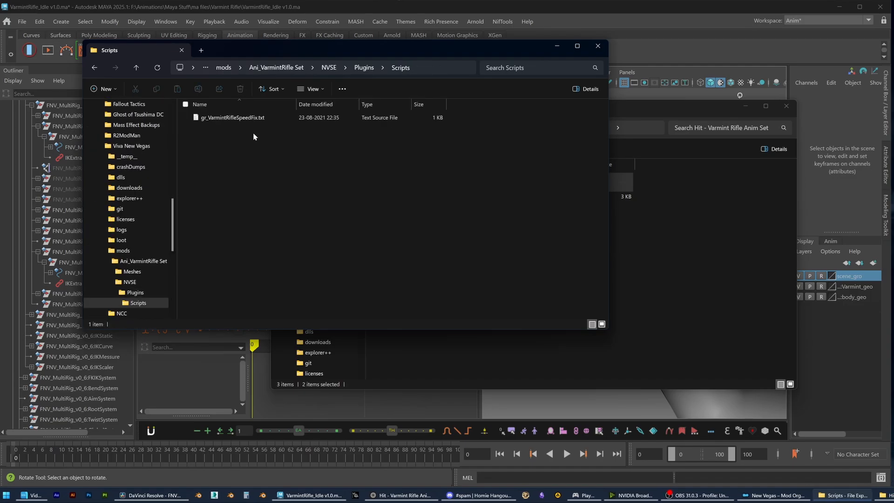
left_click(243, 120)
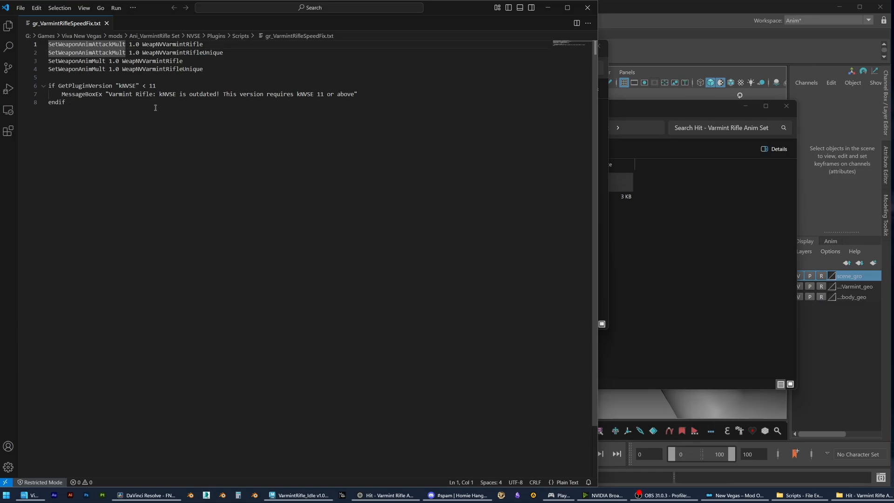
left_click(96, 117)
left_click(587, 8)
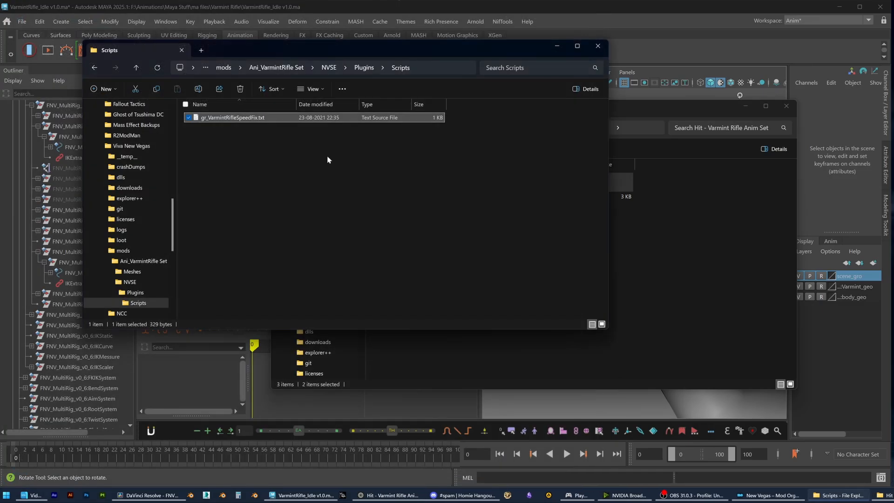
Open the Meshes\AnimGroupOverride folder of the Ani_VarmintRifle Set mod
left_click(284, 68)
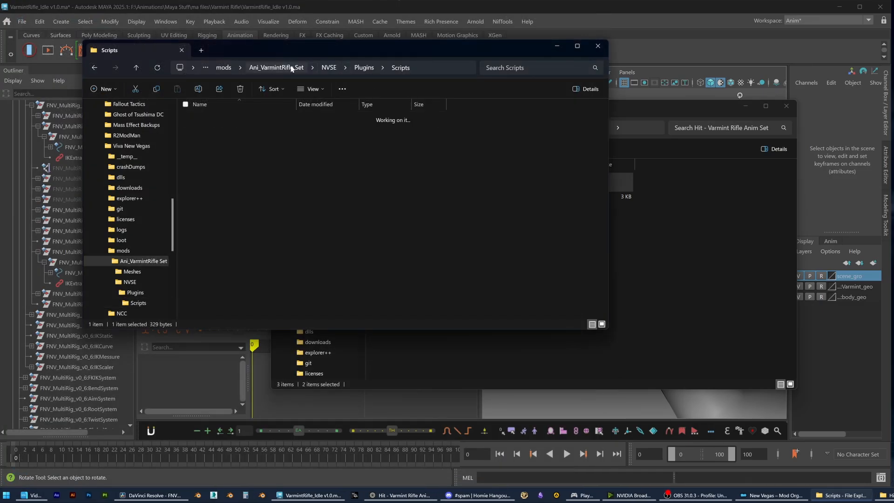
double_click(230, 120)
left_click(238, 119)
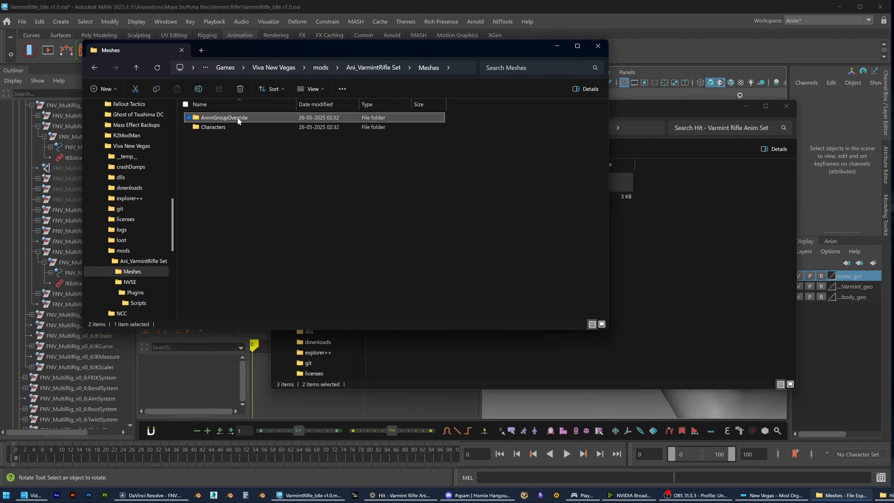
double_click(238, 119)
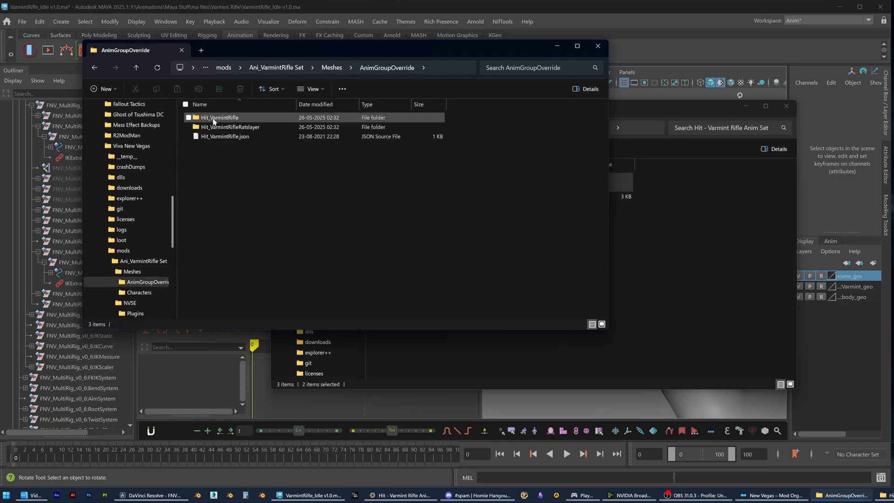
Rename the two Hit_ weapon folders in AnimGroupOverride as Ani_VarmintRifle and Ani_VarmintRifleRatslayer
left_click(232, 118)
left_click(206, 128)
left_click(233, 118)
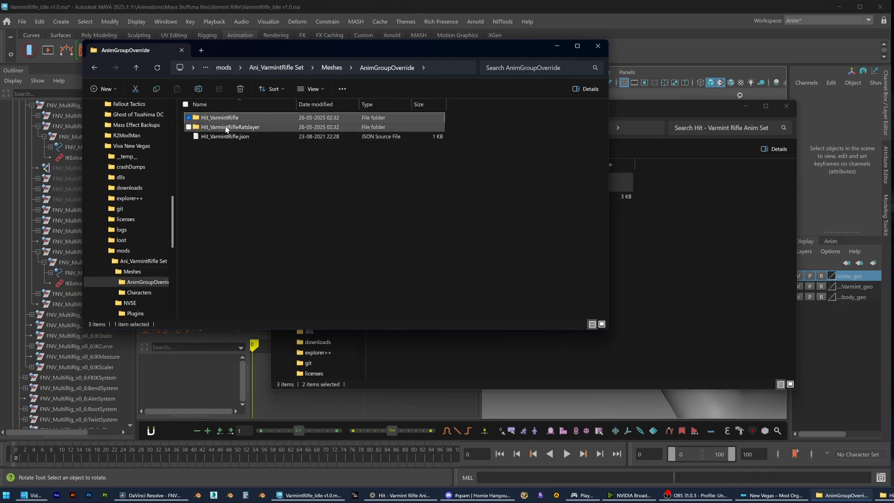
key("F2")
key("Home")
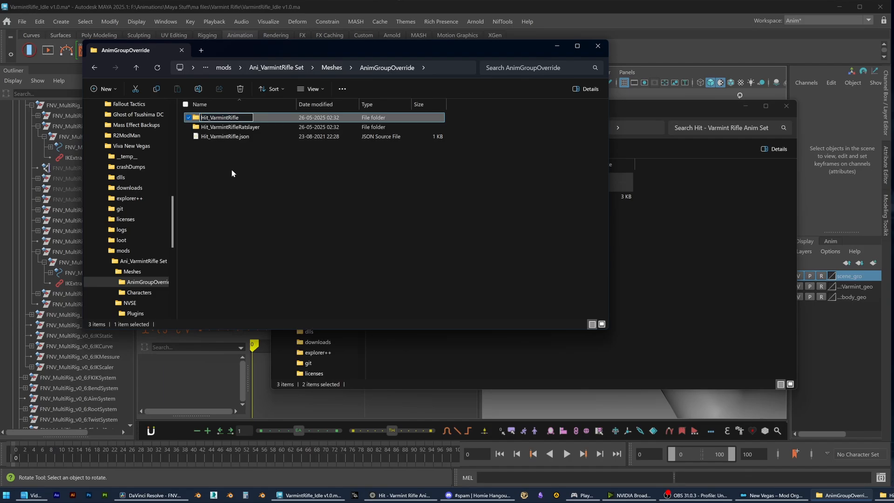
key("Delete")
key("Delete")
type("Ani")
key("Tab")
key("Home")
key("Delete")
key("Delete")
key("Delete")
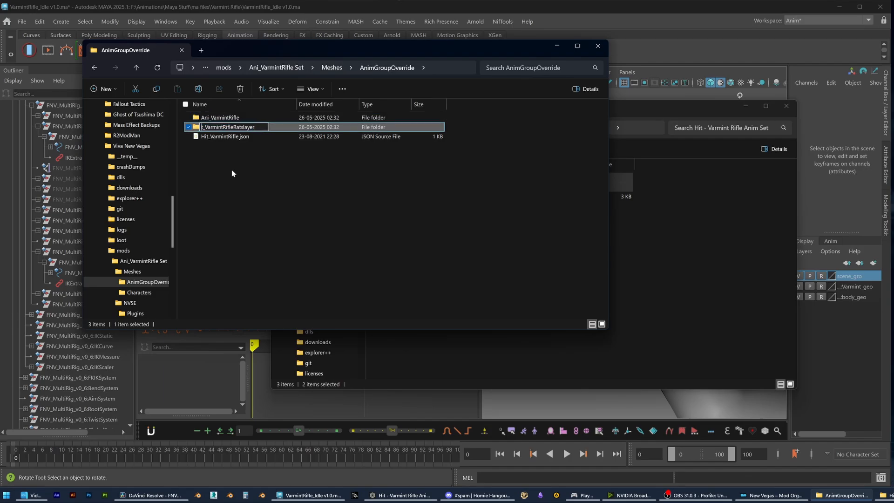
type("Ani")
Rename the Hit_VarmintRifle.json file as xAni_VarmintRifle.json
key("Tab")
key("Home")
key("Delete")
key("Delete")
key("Delete")
type("Ani")
key("Return")
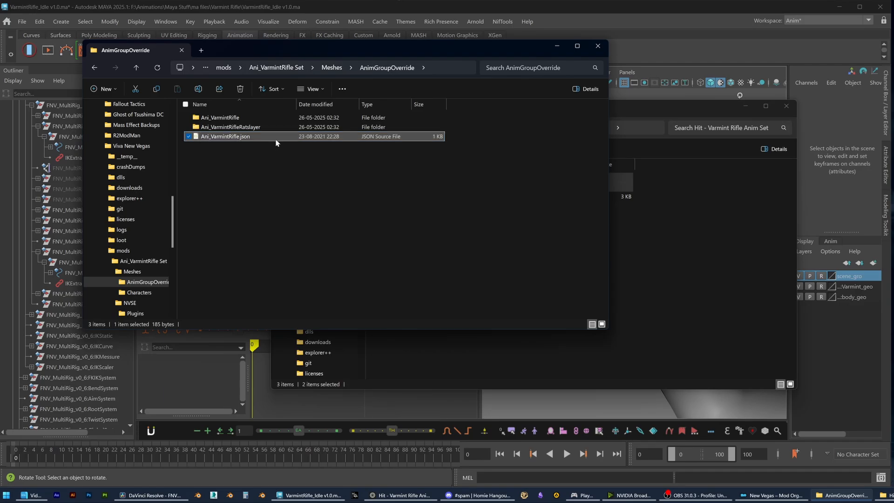
key("F2")
key("Home")
type("x")
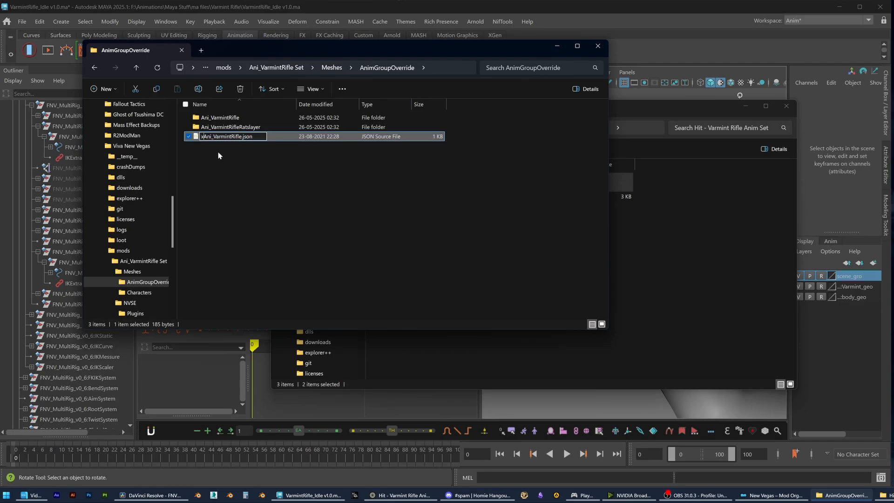
key("Return")
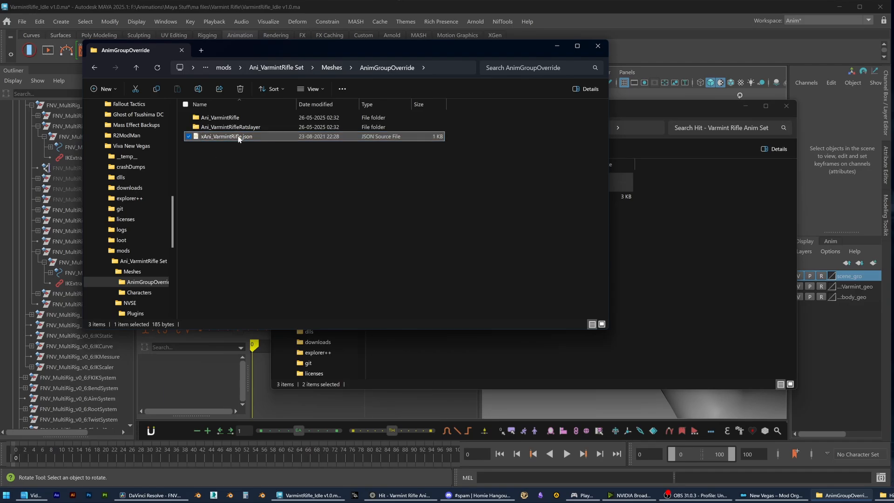
Open xAni_VarmintRifle.json and set its two folder values to Ani_VarmintRifle and Ani_VarmintRifleRatslayer
key("Return")
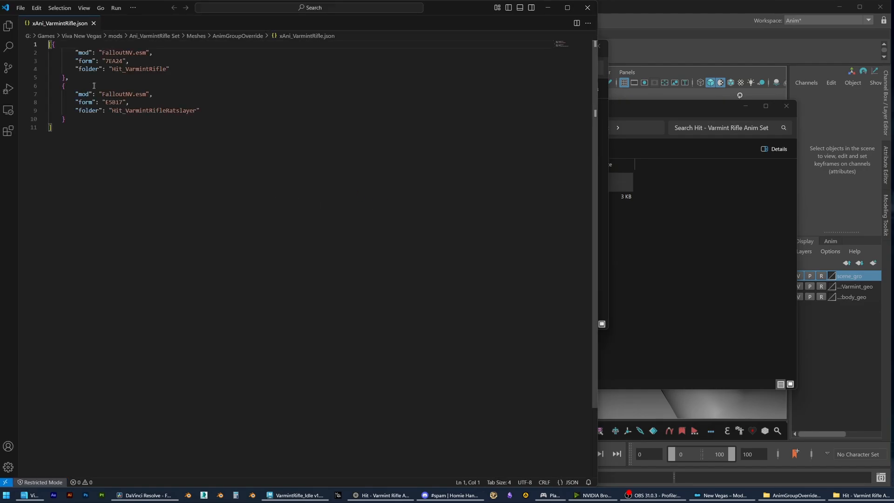
left_click_drag(122, 69, 112, 68)
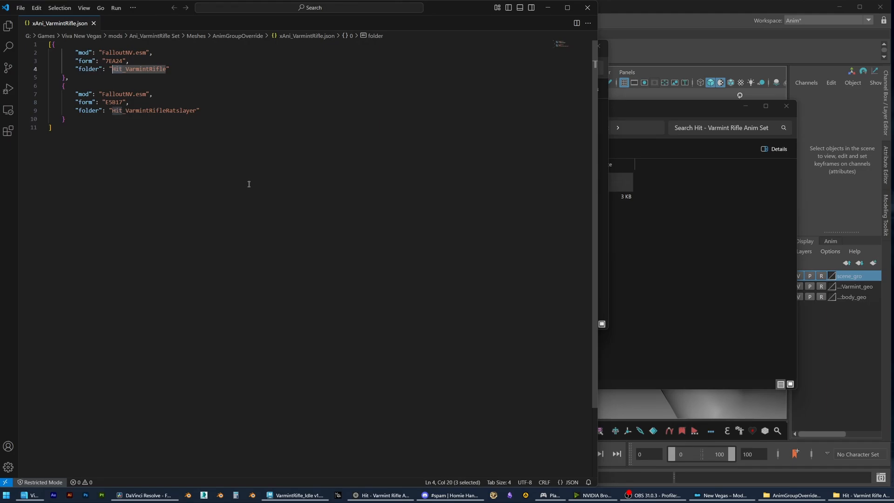
type("Ani")
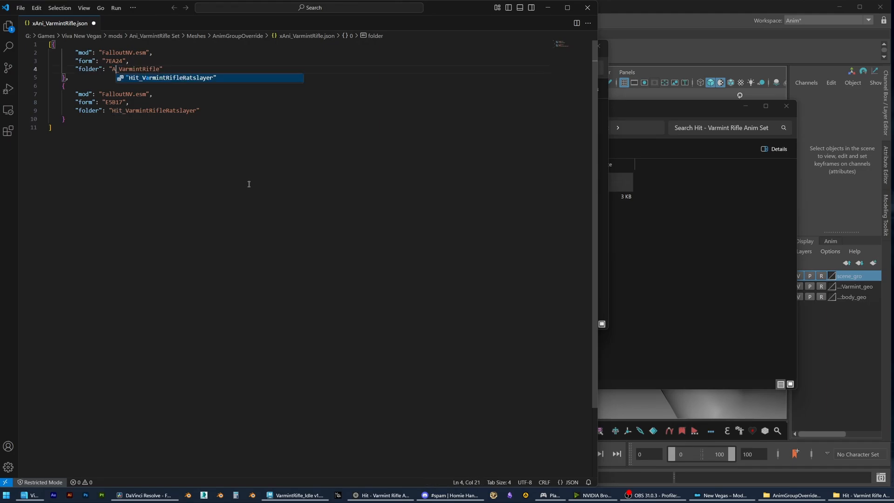
key("ctrl+shift+Left")
key("ctrl+c")
left_click_drag(122, 111, 112, 111)
key("ctrl+v")
Check the mod, form and folder values of both JSON entries, and save and close xAni_VarmintRifle.json
double_click(111, 103)
double_click(115, 61)
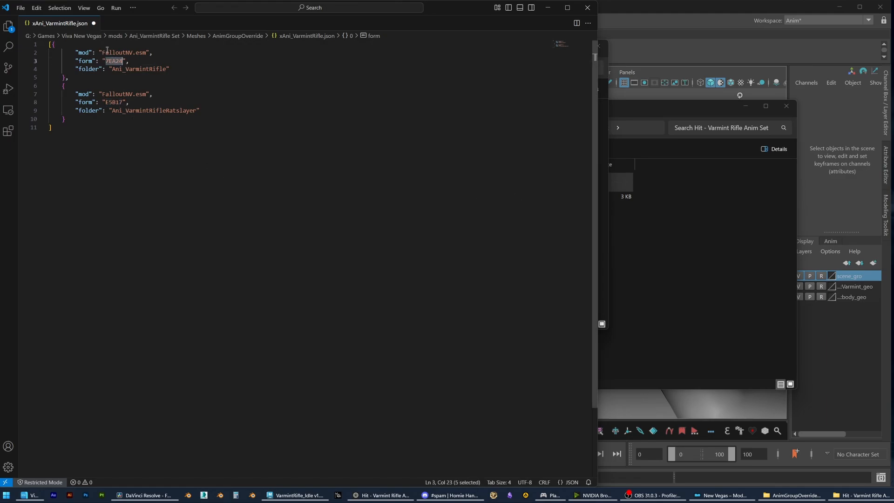
left_click_drag(146, 52, 102, 52)
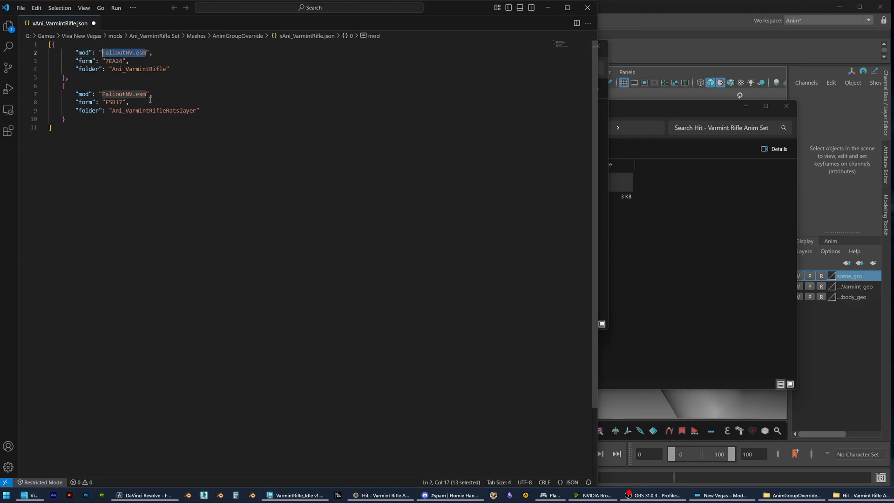
left_click(188, 104)
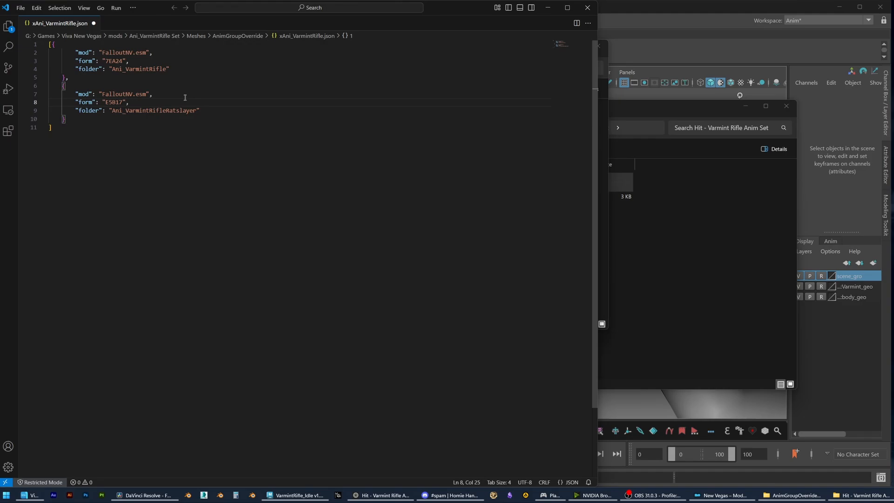
double_click(114, 103)
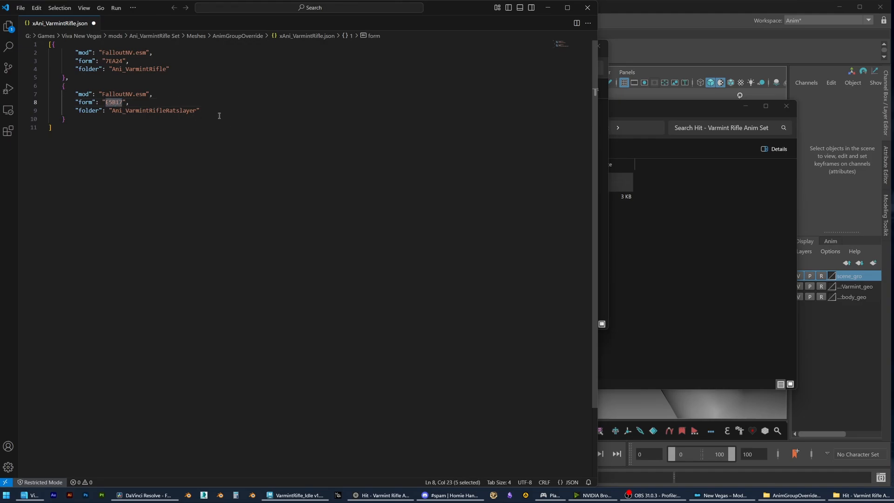
left_click_drag(200, 111, 116, 111)
left_click(254, 118)
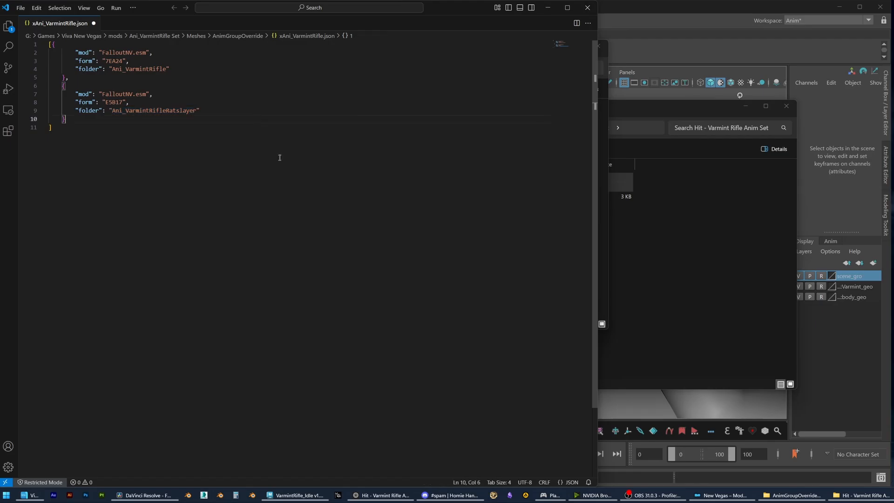
left_click(588, 8)
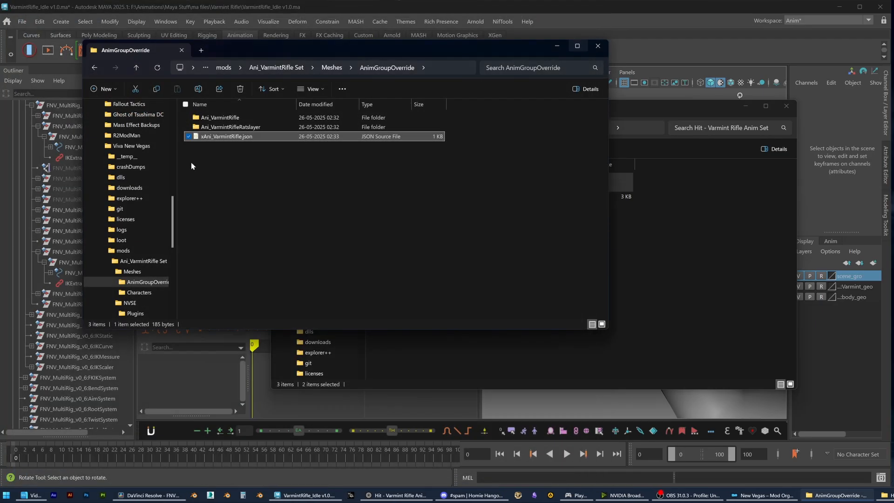
Open the Ani_VarmintRifle\_1stPerson folder and delete its Locomotion subfolder
double_click(262, 119)
double_click(243, 118)
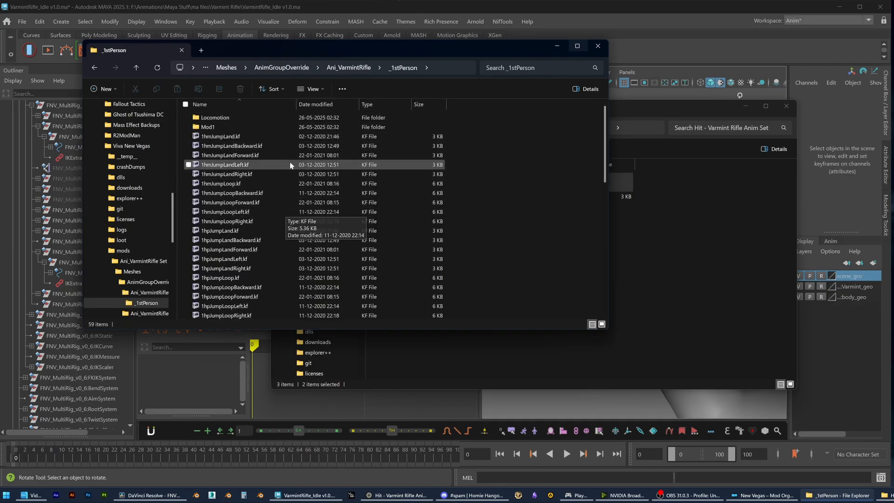
scroll(286, 177, "down", 8)
scroll(287, 164, "up", 8)
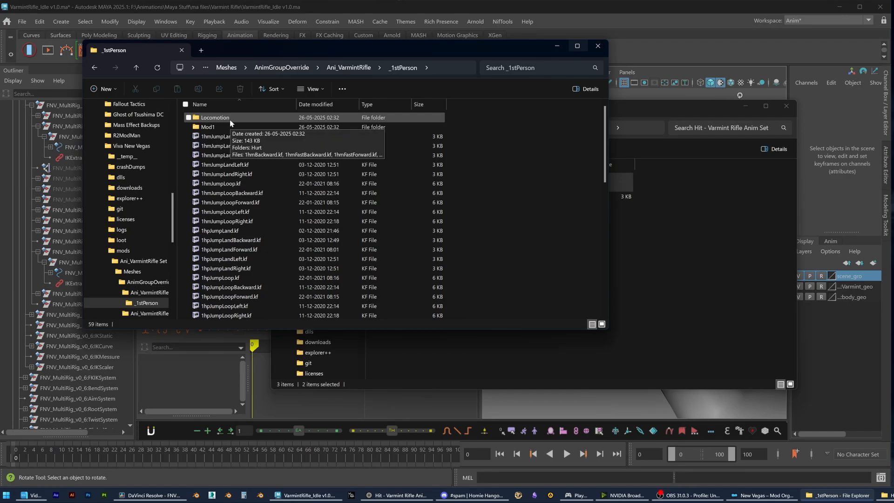
left_click(230, 120)
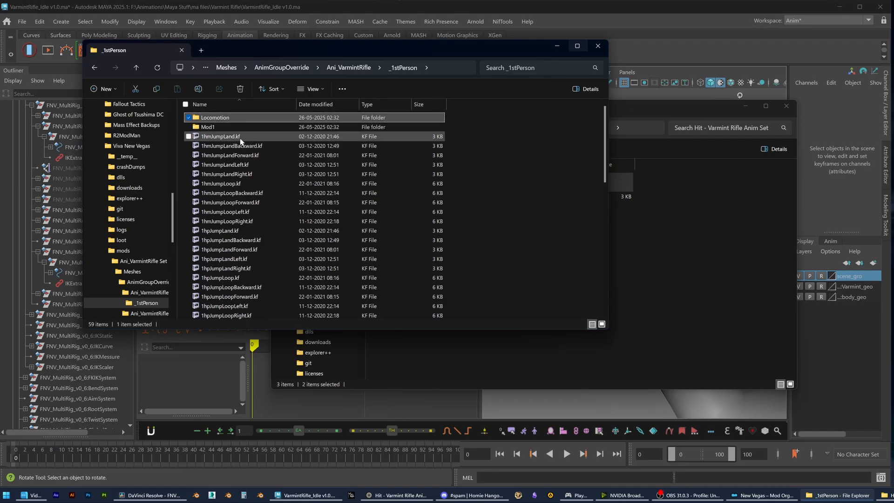
key("Delete")
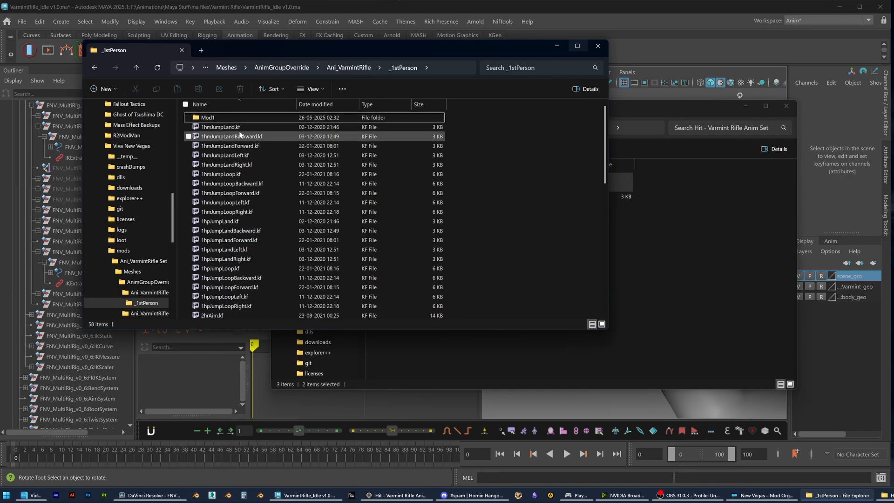
Delete all 1hm, 1hp, MTJump and SneakMT .kf files from _1stPerson, keeping the 2hr animations and the Mod1 folder
left_click(237, 127)
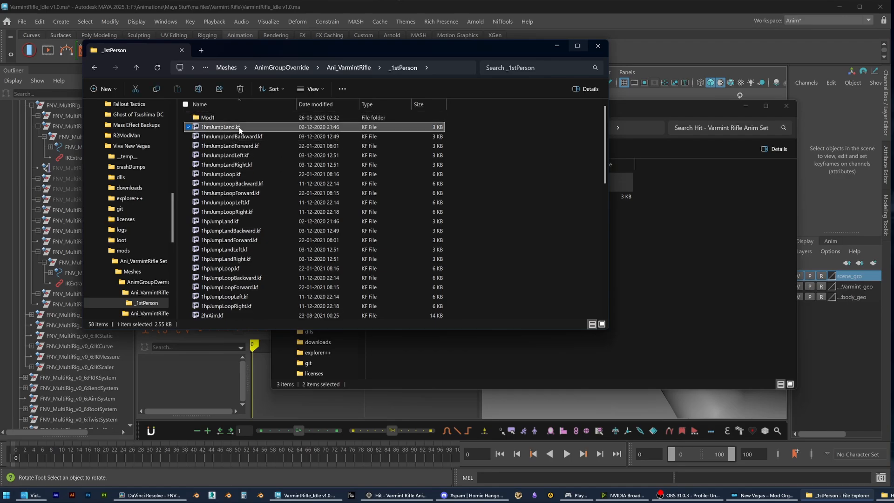
left_click(288, 306, "shift")
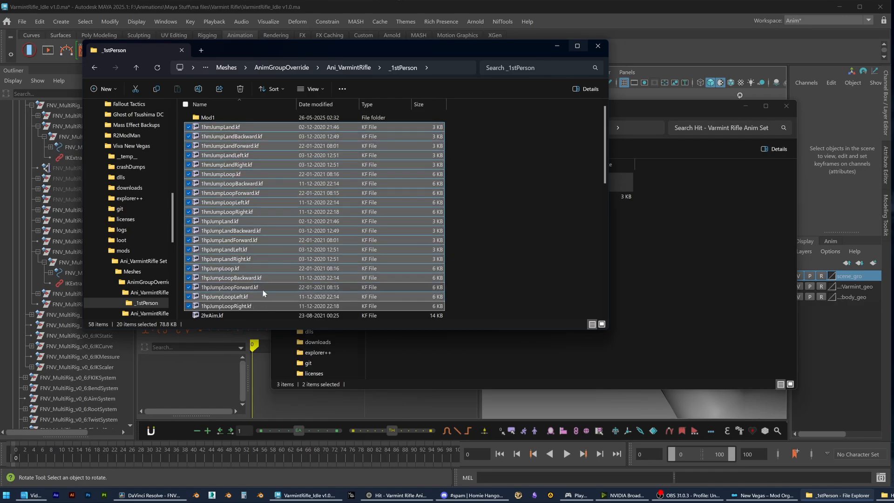
key("Delete")
left_click(246, 220)
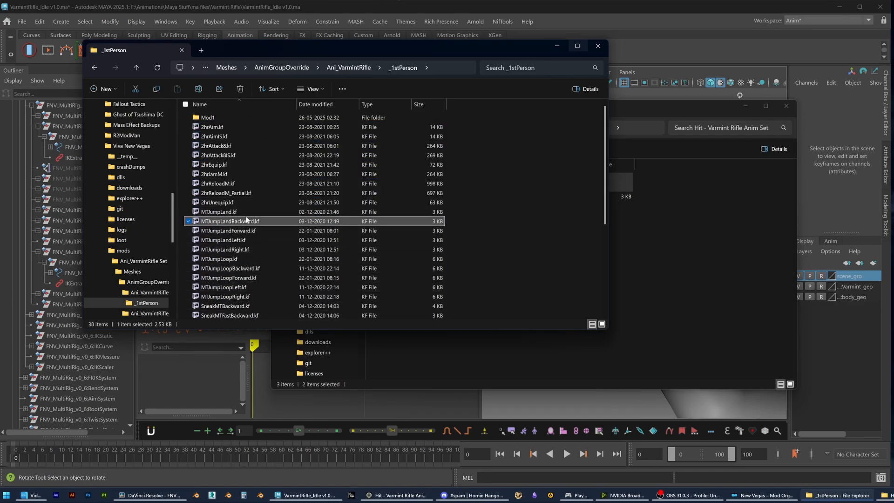
scroll(261, 261, "down", 5)
left_click(235, 314, "shift")
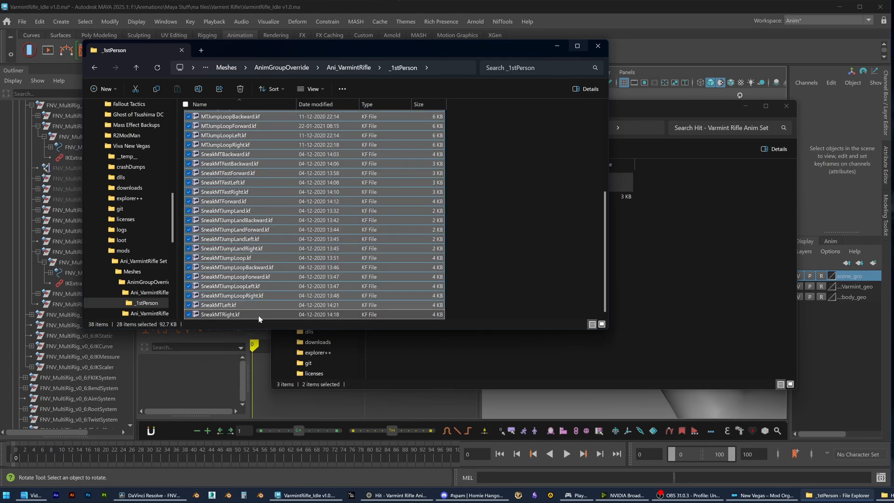
key("Delete")
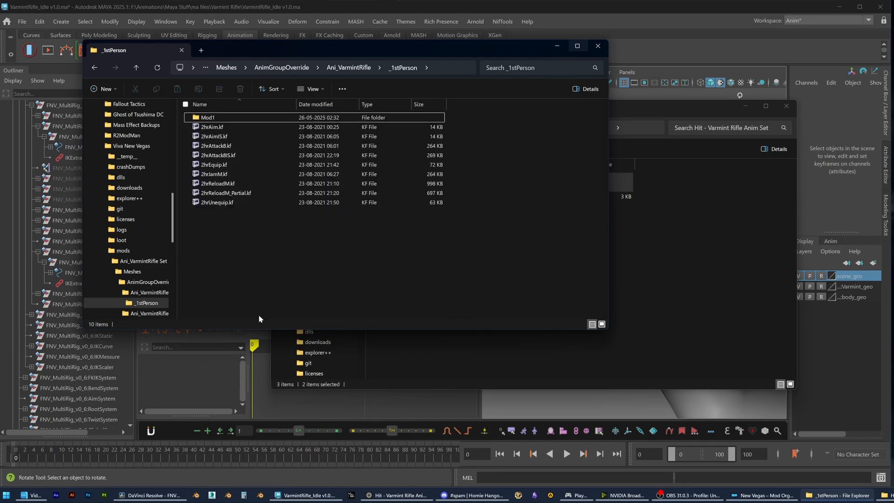
Check the contents of the Mod1 subfolder and close the Hit - Varmint Rifle Anim Set folder window
double_click(225, 118)
key("alt+Left")
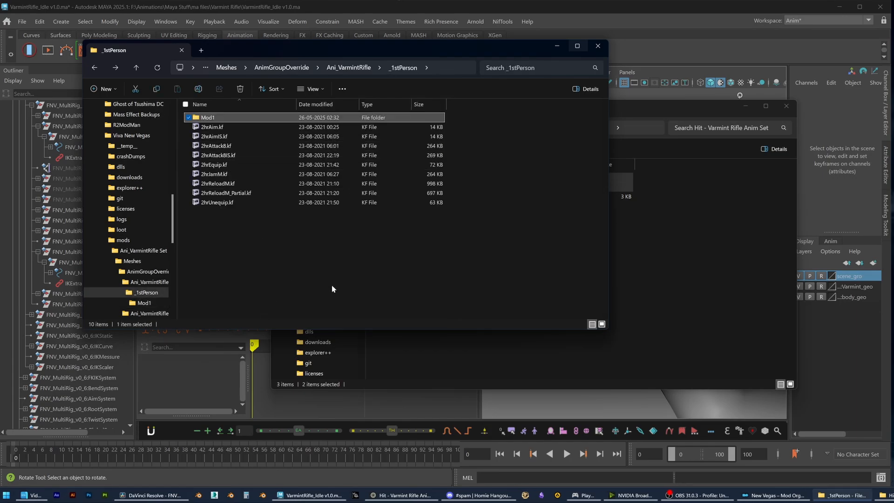
left_click(664, 292)
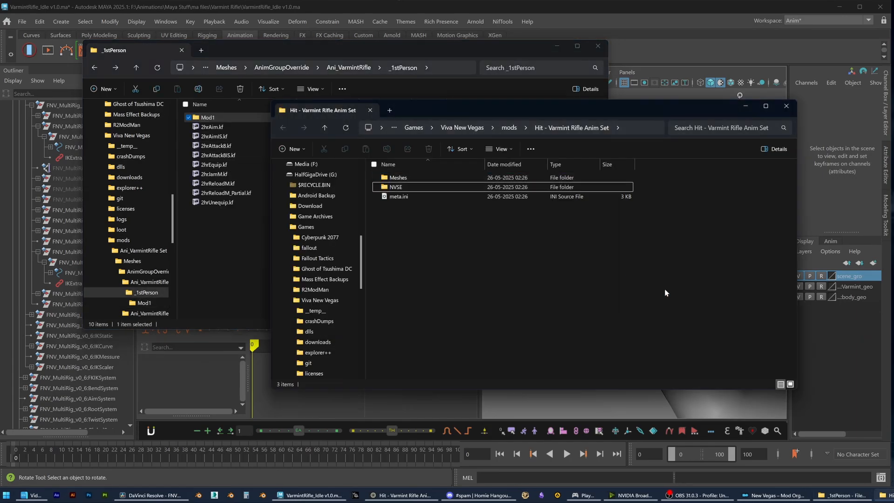
left_click(786, 106)
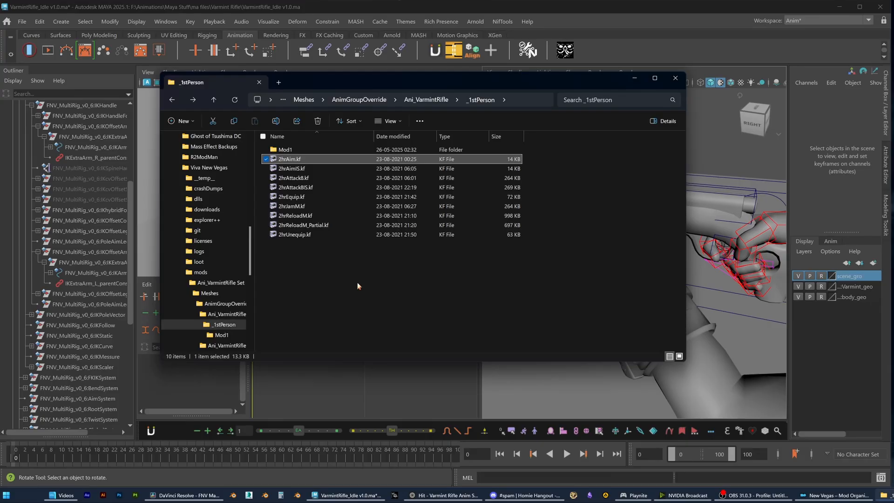
Open 2hrAim.kf in NifSkope and examine the NiControllerSequence properties and its NiTextKeyExtraData block
key("Return")
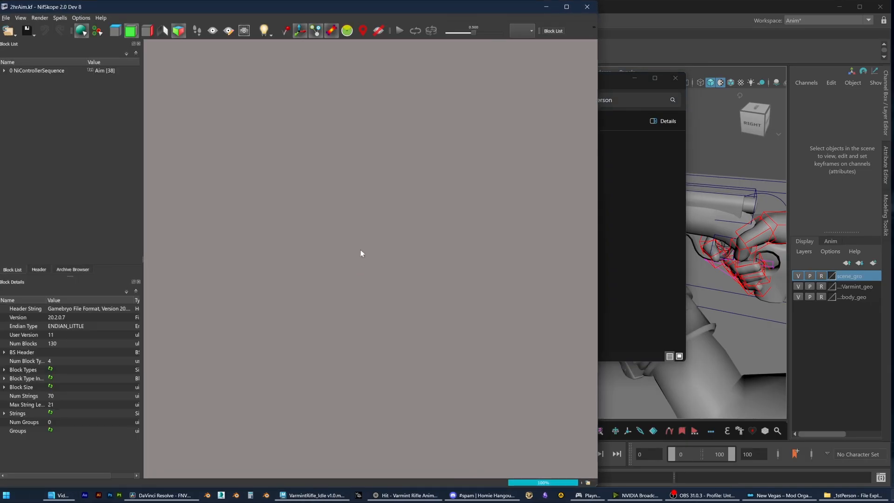
left_click(28, 72)
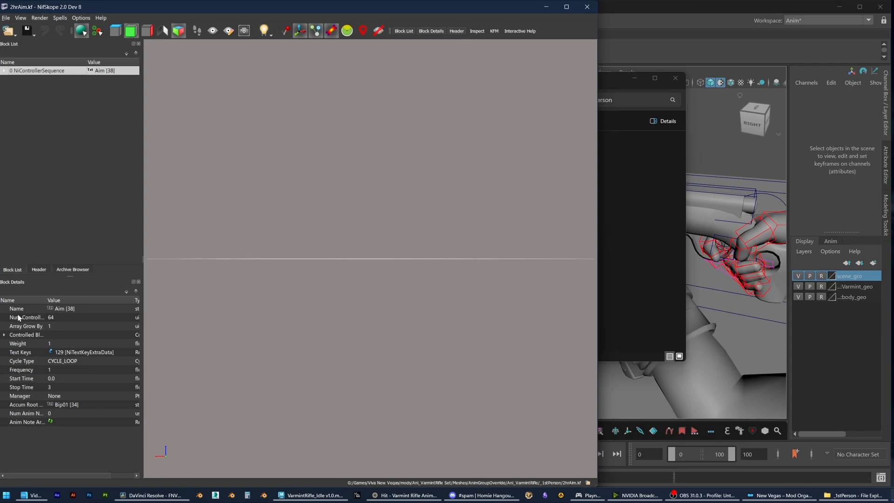
left_click(59, 311)
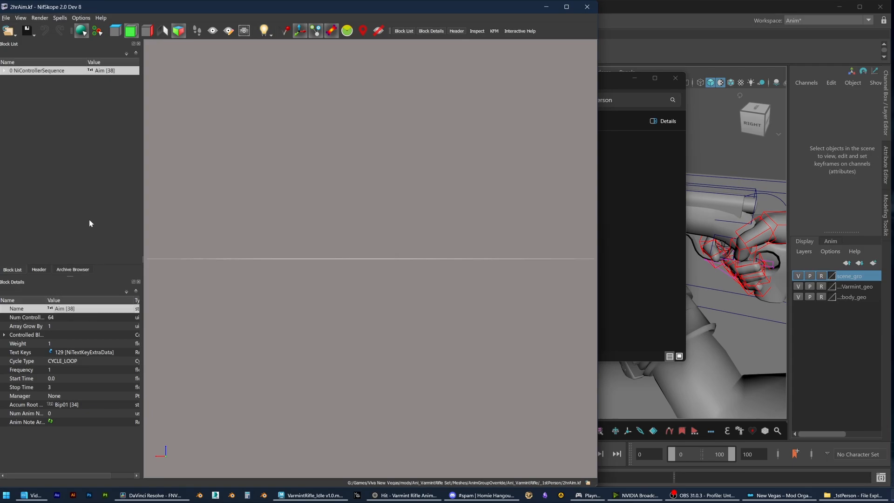
left_click(5, 71)
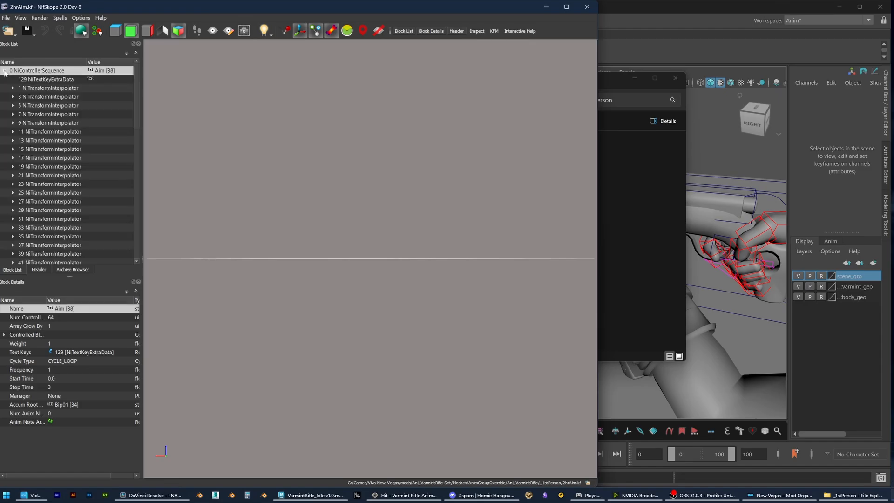
left_click(53, 80)
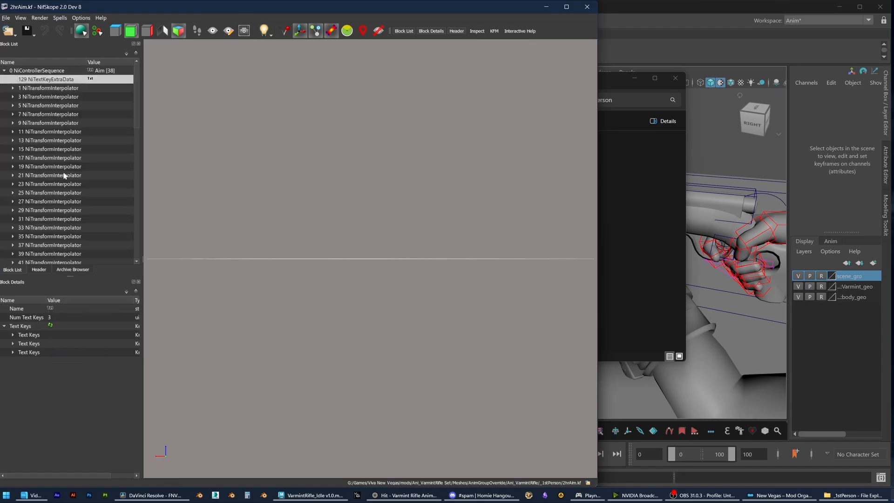
Expand the three text keys of the NiTextKeyExtraData block and examine the time and value of each one
left_click(12, 352)
left_click(12, 343)
left_click(13, 334)
left_click(72, 354)
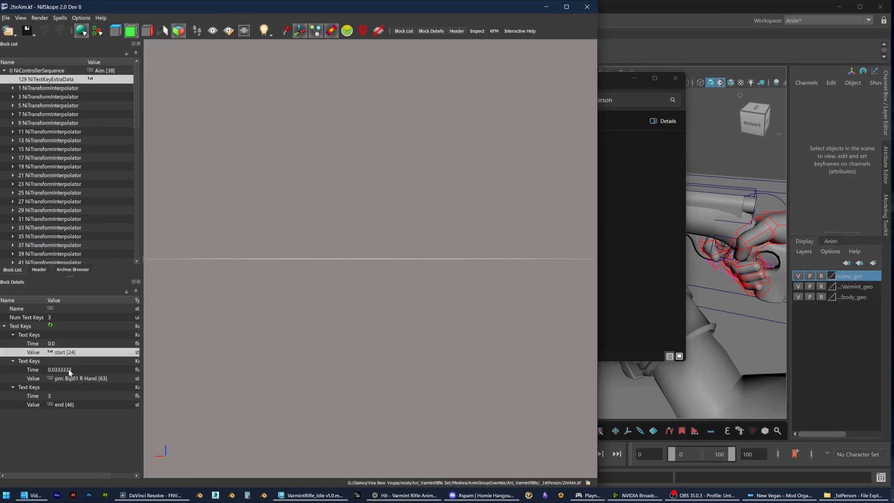
left_click(70, 379)
left_click(67, 405)
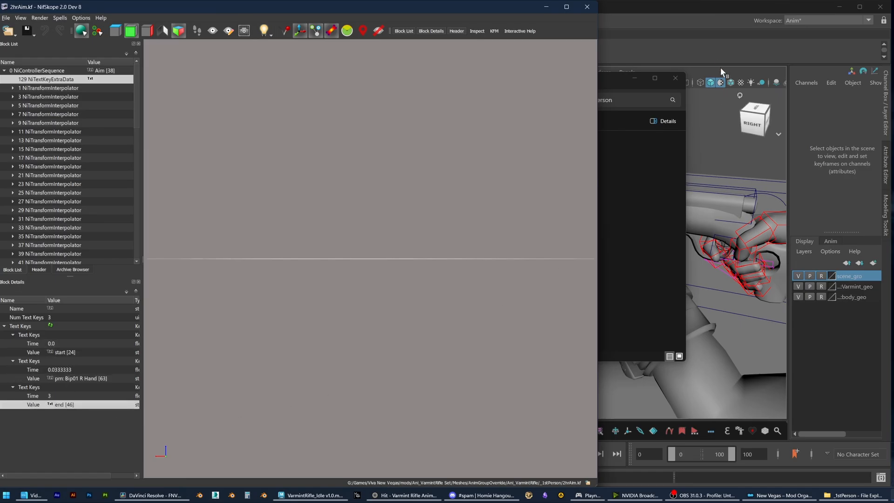
Switch to Maya, open the Bookmark Manager and add a time bookmark named start at frame 0
left_click(699, 27)
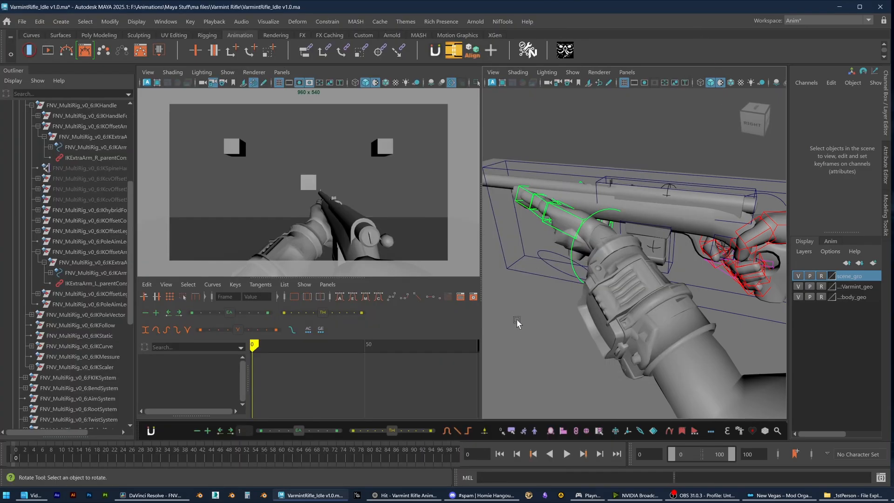
key("ctrl+f")
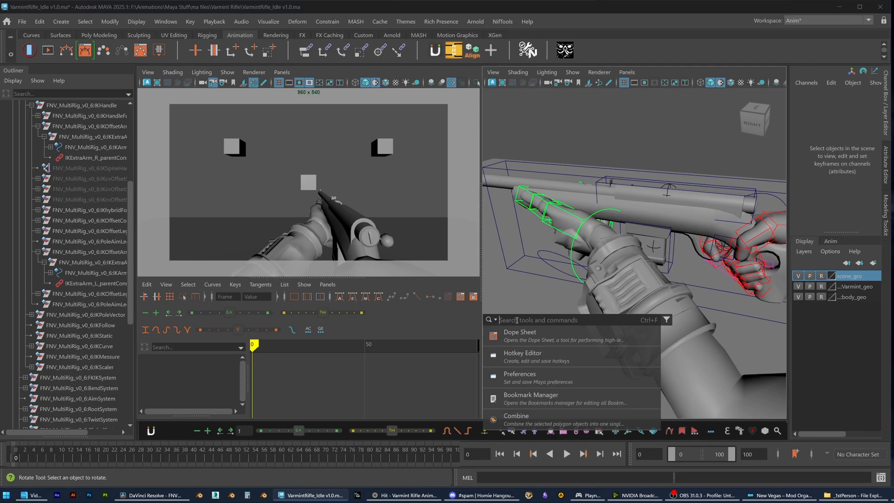
left_click(553, 398)
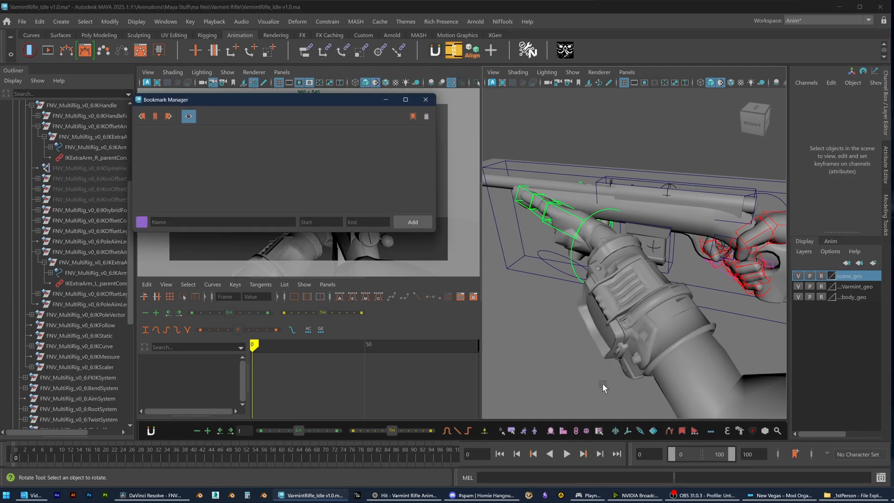
left_click_drag(216, 102, 271, 130)
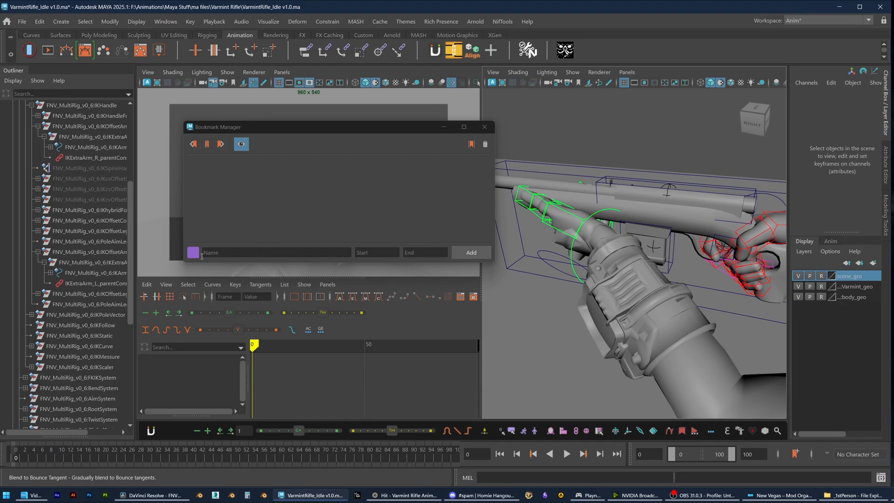
left_click(233, 252)
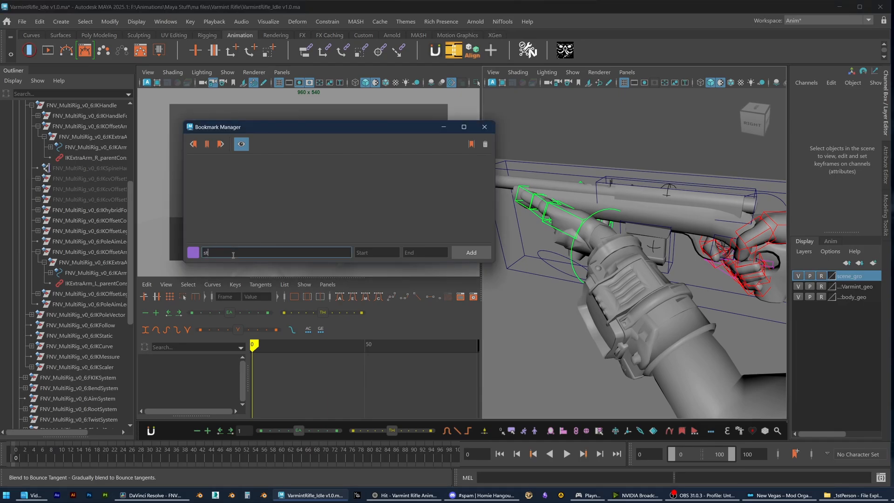
left_click(472, 252)
Add a second time bookmark named end at frame 100 and close the Bookmark Manager
left_click(452, 461)
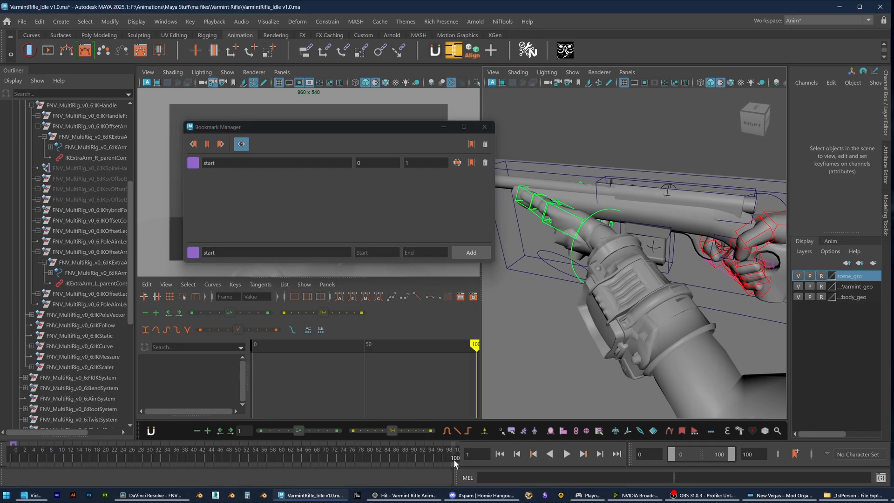
left_click(229, 251)
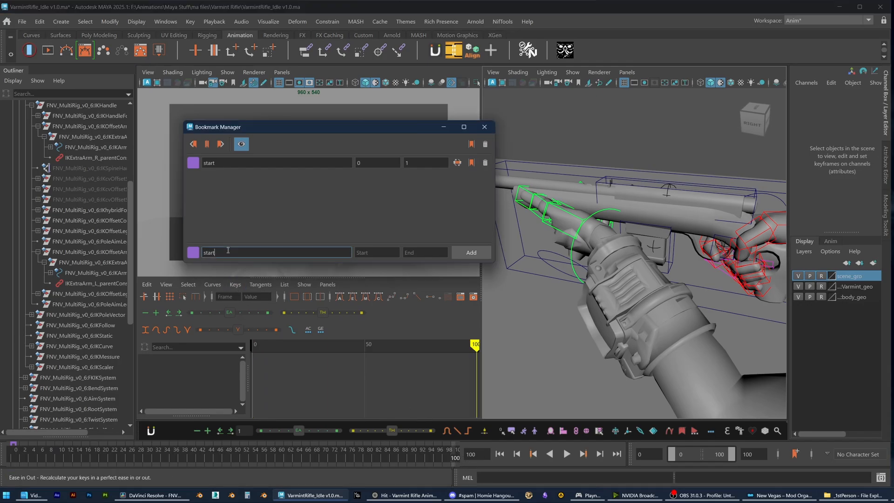
double_click(202, 254)
type("end")
left_click(471, 252)
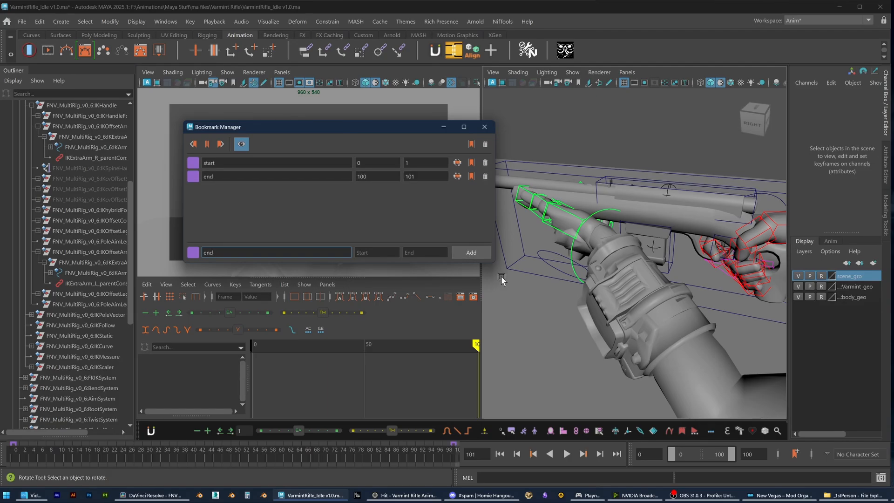
left_click(484, 127)
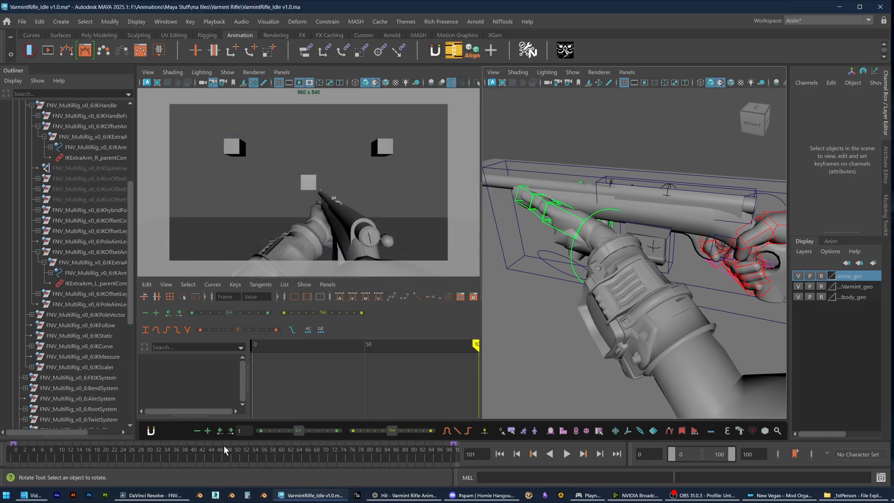
Return to NifSkope, examine the value of the second text key in 2hrAim.kf and close the file
left_click(892, 495)
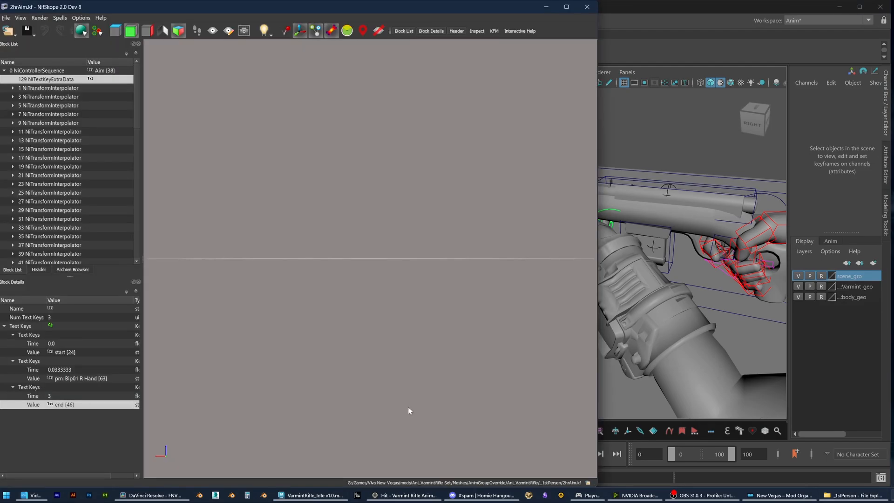
left_click(77, 377)
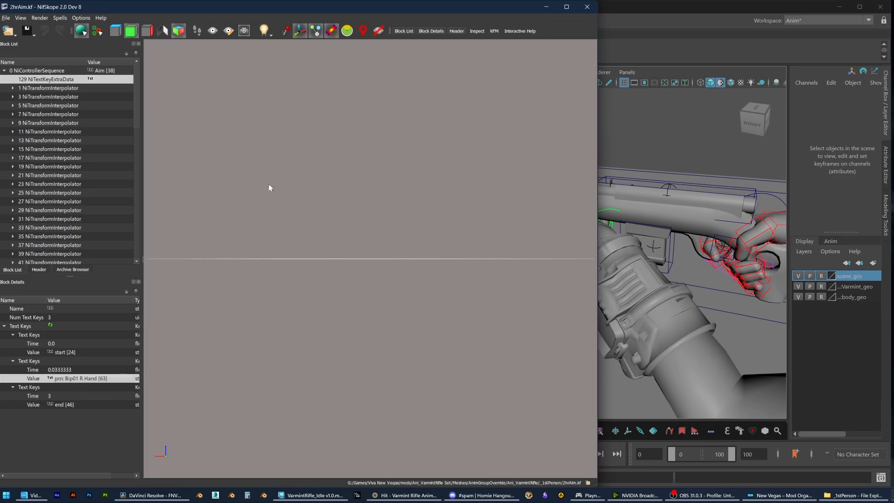
left_click(587, 7)
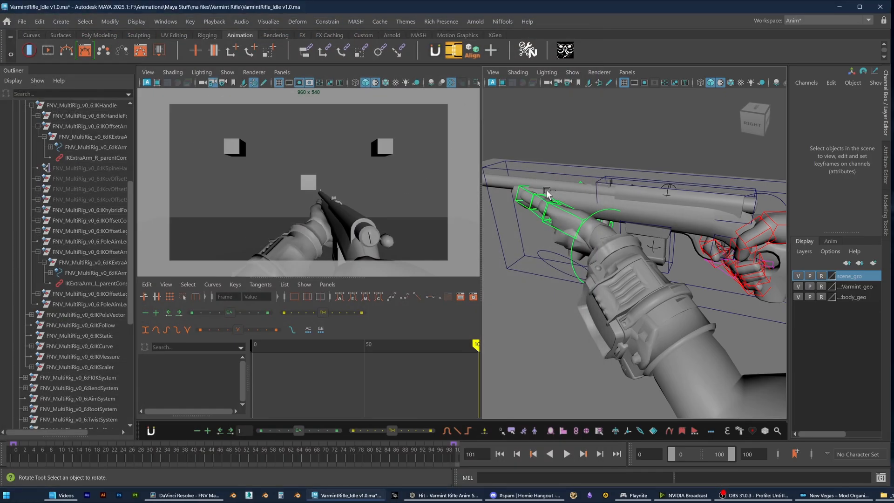
Save the Maya scene, then go back to frame 0 and collapse the rig_grp hierarchy in the Outliner
key("ctrl+s")
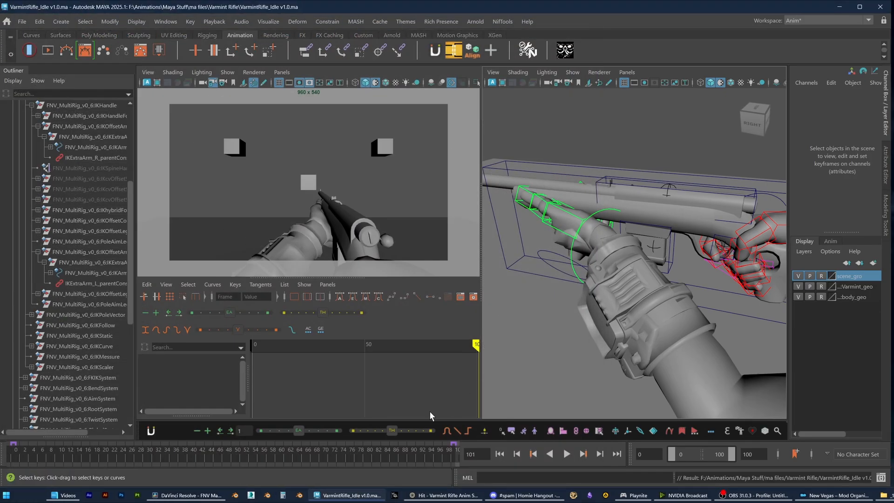
left_click(14, 449)
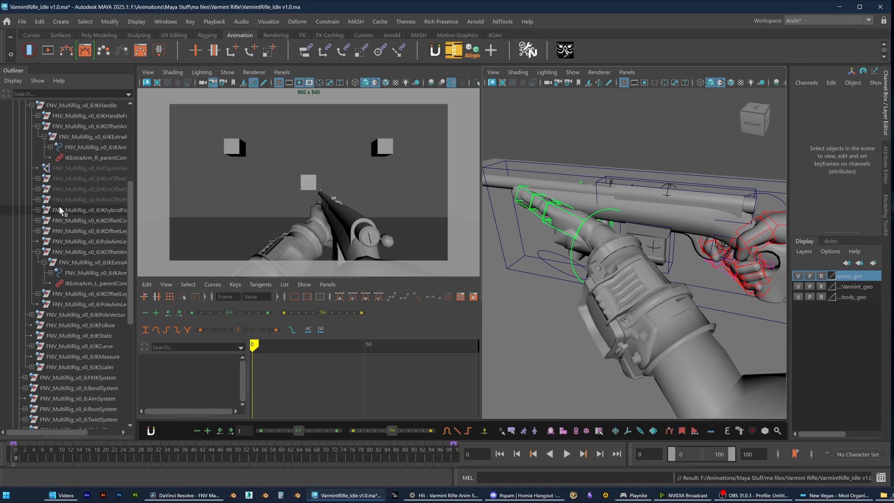
scroll(60, 211, "up", 6)
left_click(13, 200)
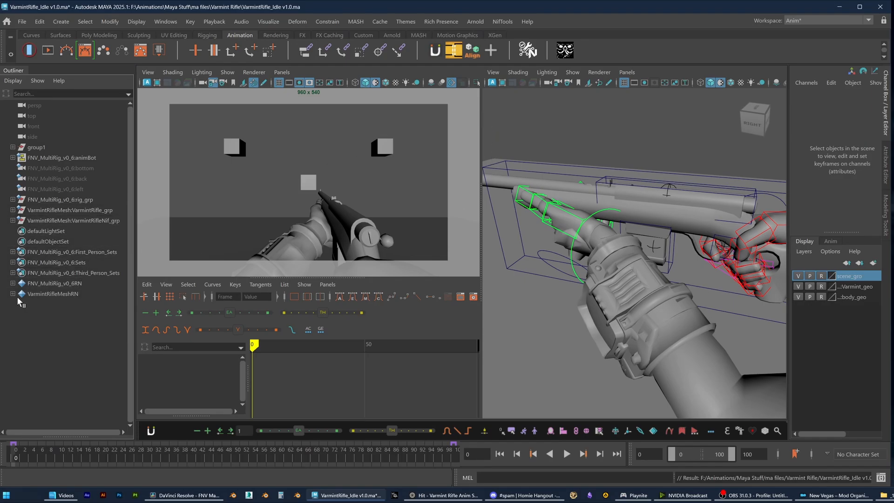
Expand First_Person_Sets in the Outliner and select all members of the SetPriority_1p set
left_click(13, 252)
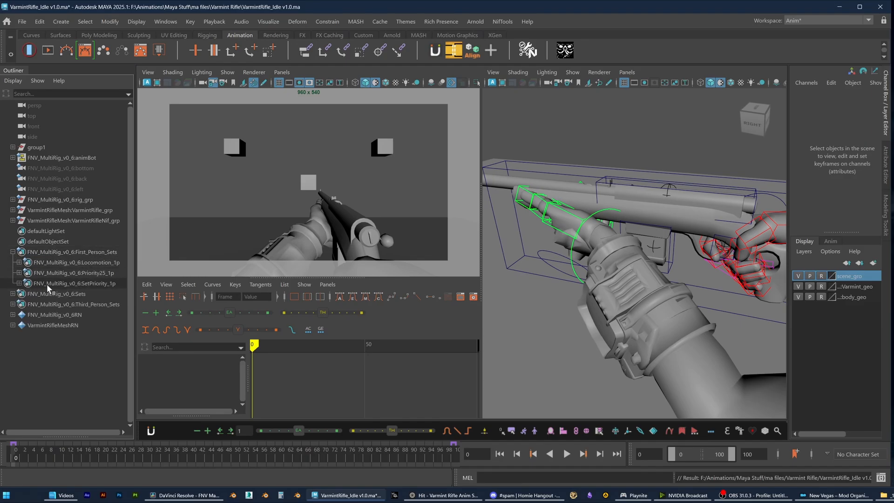
right_click(106, 285)
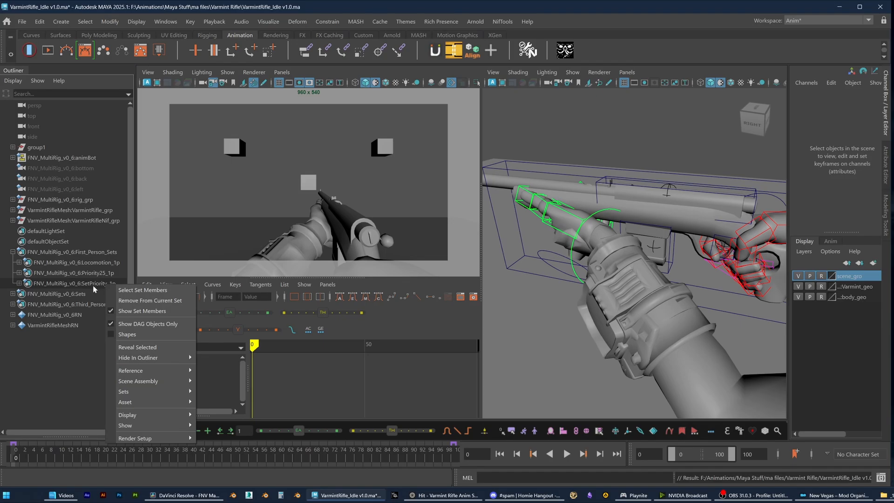
left_click(148, 290)
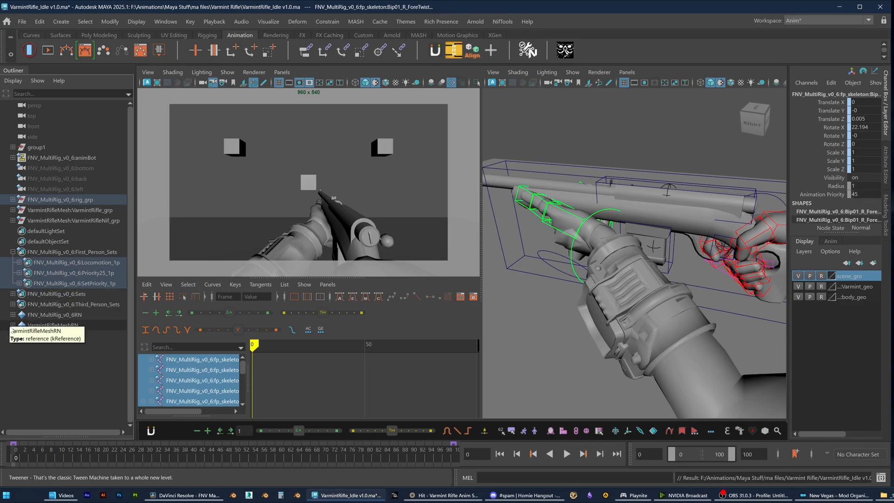
scroll(624, 313, "down", 4)
middle_click_drag(678, 304, 630, 280, "alt")
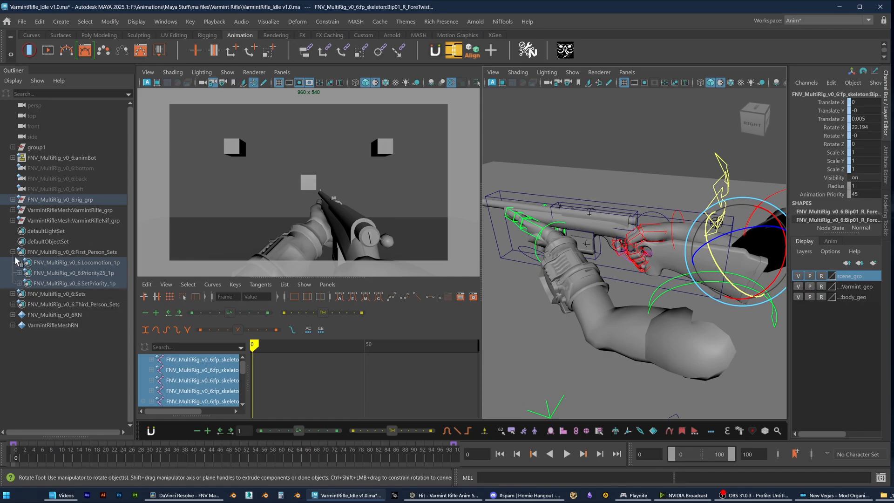
Expand VarmintRifleNif_grp and add its _0x23_0x23ISControl node to the current selection
left_click(12, 220)
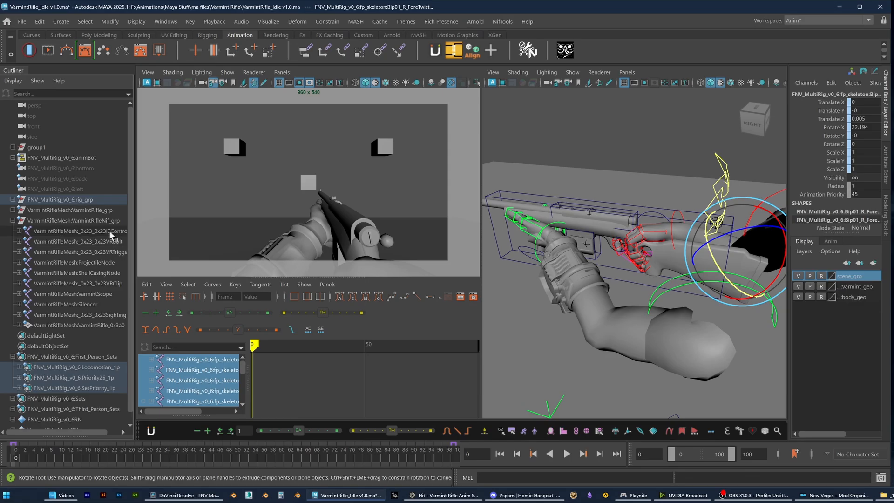
left_click_drag(135, 232, 165, 234)
left_click(138, 233)
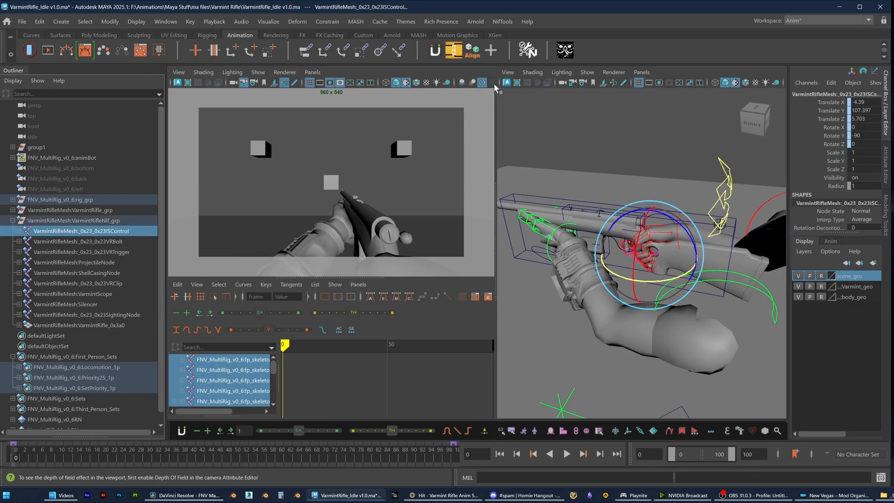
Open FNV Tools and run Export Anim to bring up the Export Selection dialog
left_click(566, 51)
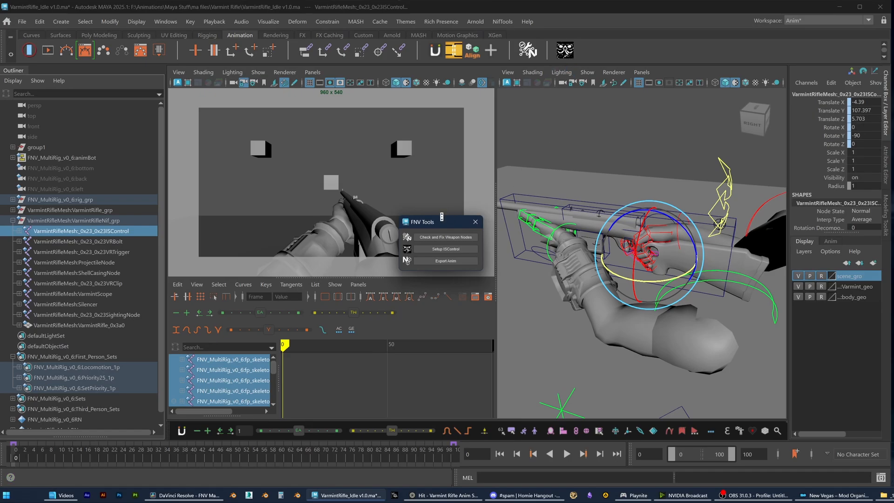
left_click_drag(431, 224, 311, 161)
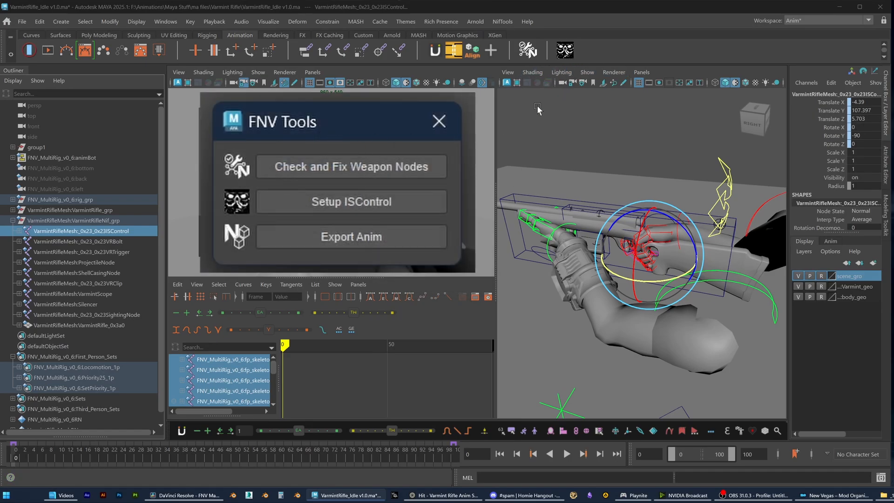
left_click(365, 235)
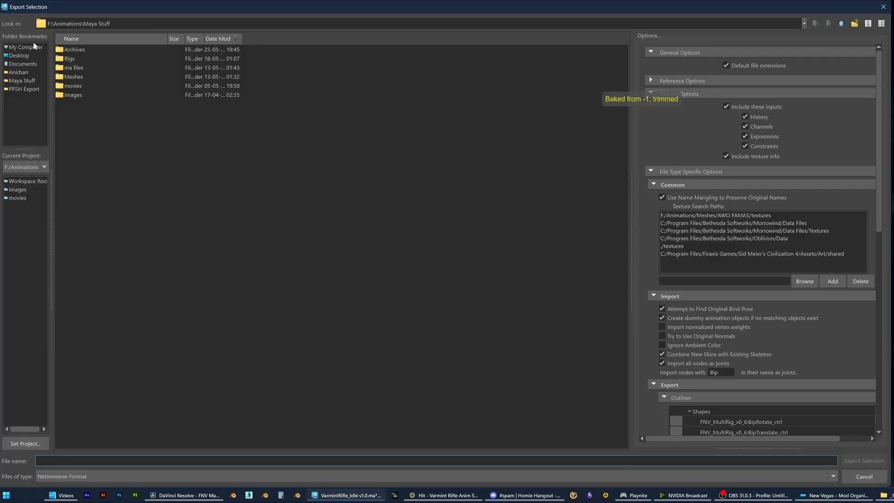
Check the export's animation name against the NiControllerSequence name by reopening _1stPerson's 2hrAim.kf in NifSkope
scroll(845, 266, "down", 15)
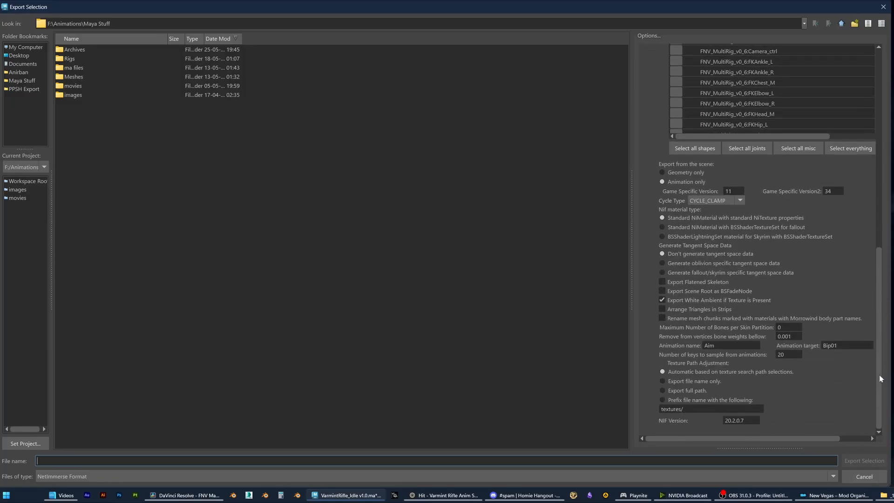
mouse_move(878, 289)
left_mouse_down()
mouse_move(873, 210)
mouse_move(874, 291)
left_mouse_up()
double_click(710, 346)
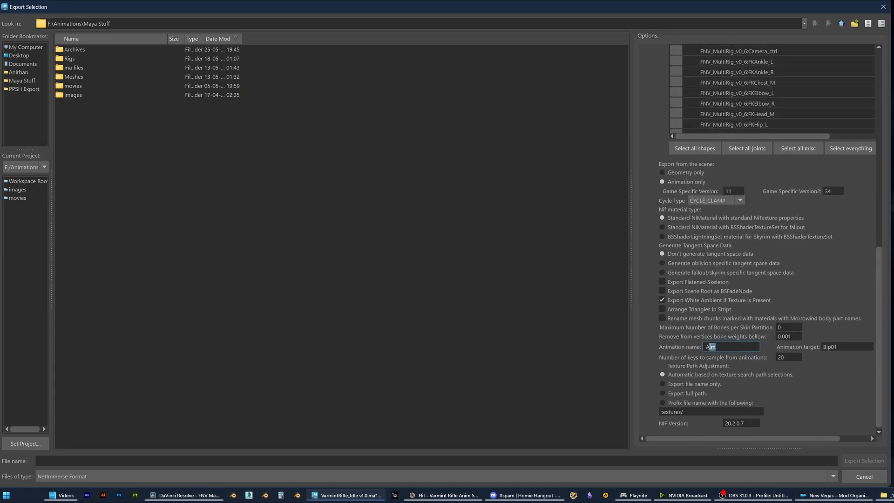
left_click(726, 347)
left_click(883, 495)
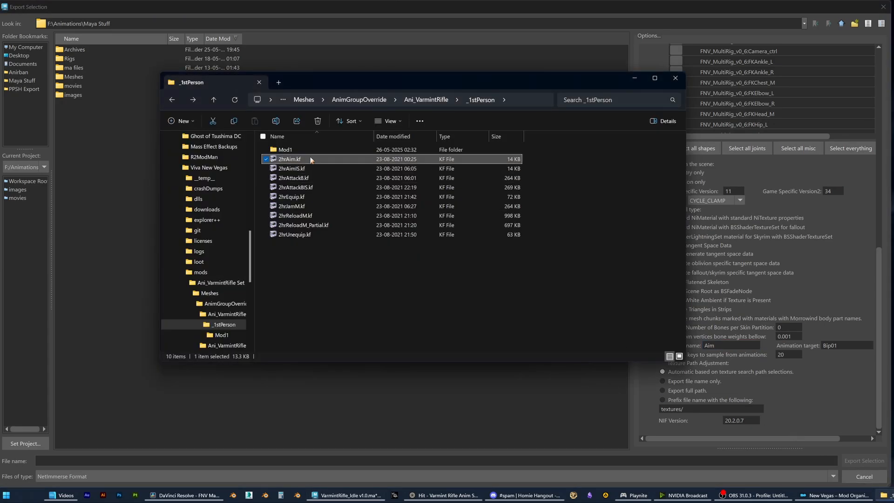
double_click(290, 159)
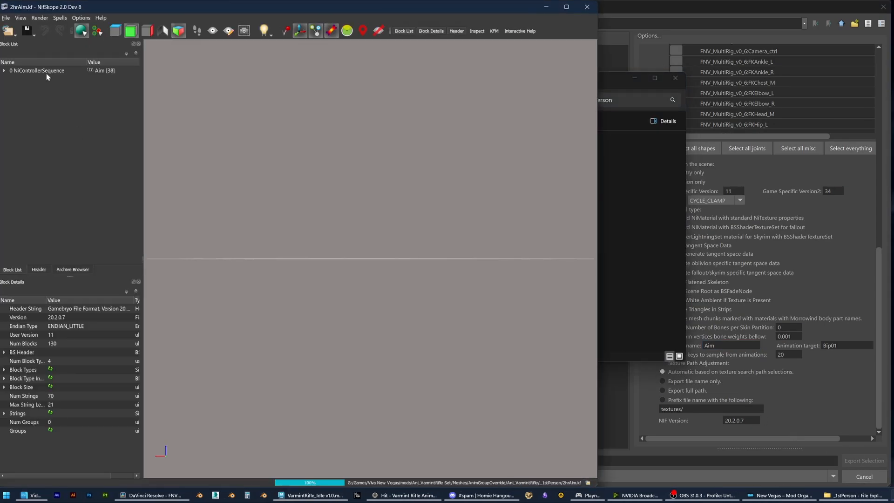
left_click(47, 72)
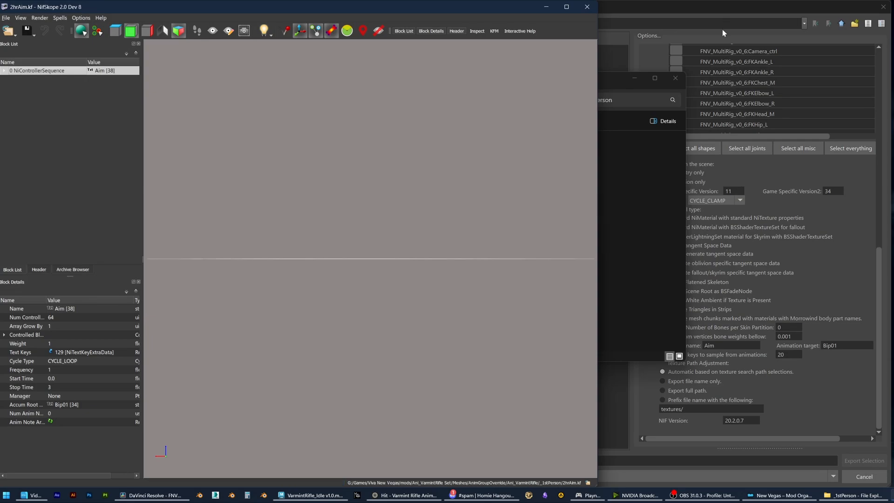
Back in the Maya export options, check the animation target and both game-specific versions, and choose CYCLE_CLAMP as the cycle type
left_click(720, 15)
left_click(858, 348)
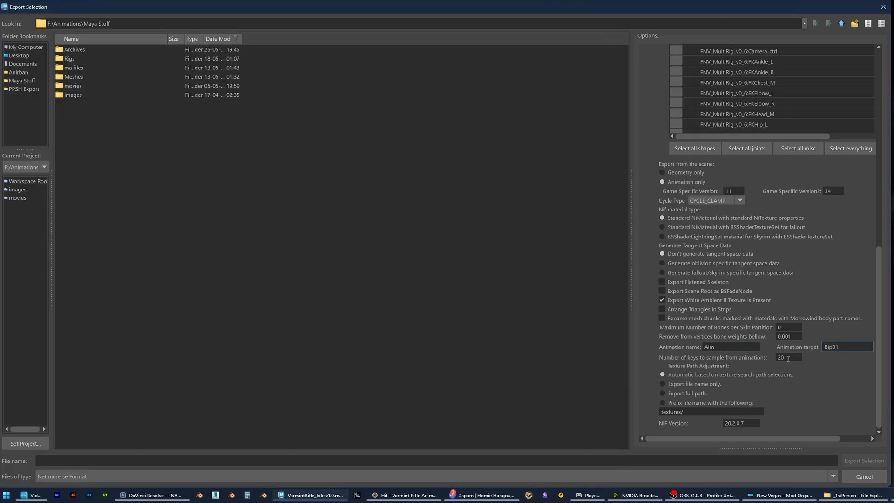
double_click(735, 192)
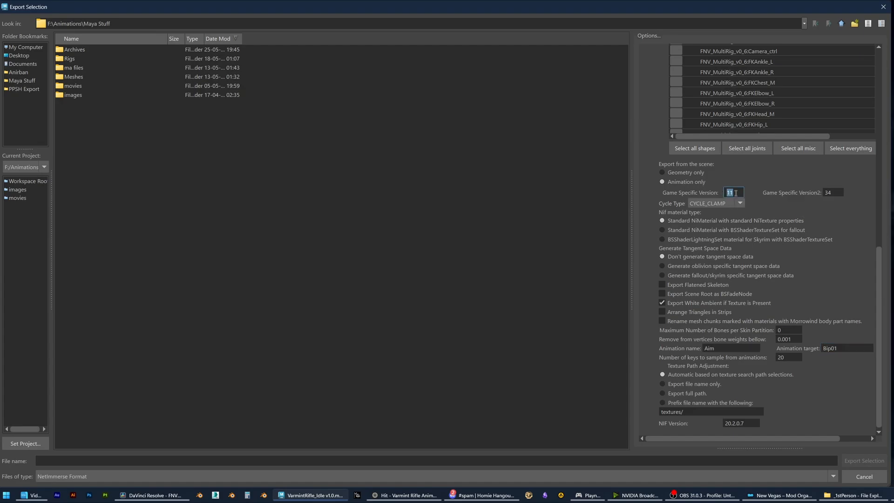
left_click(831, 192)
left_click(713, 205)
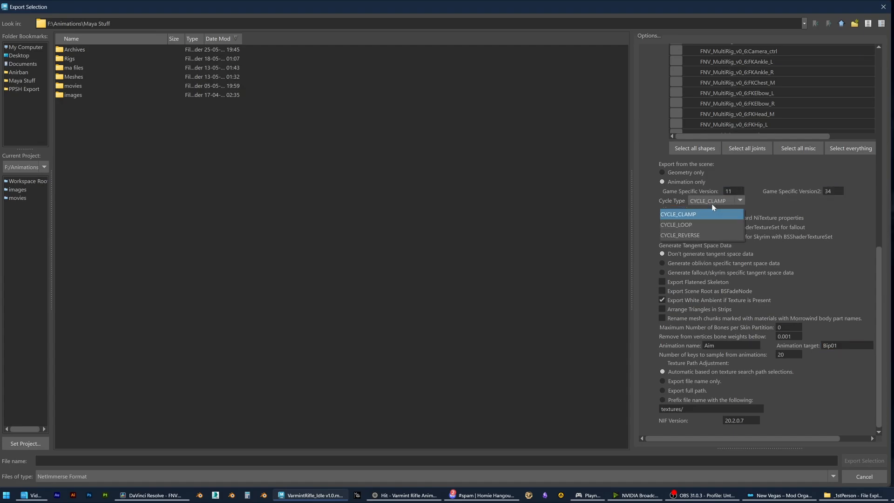
left_click(708, 215)
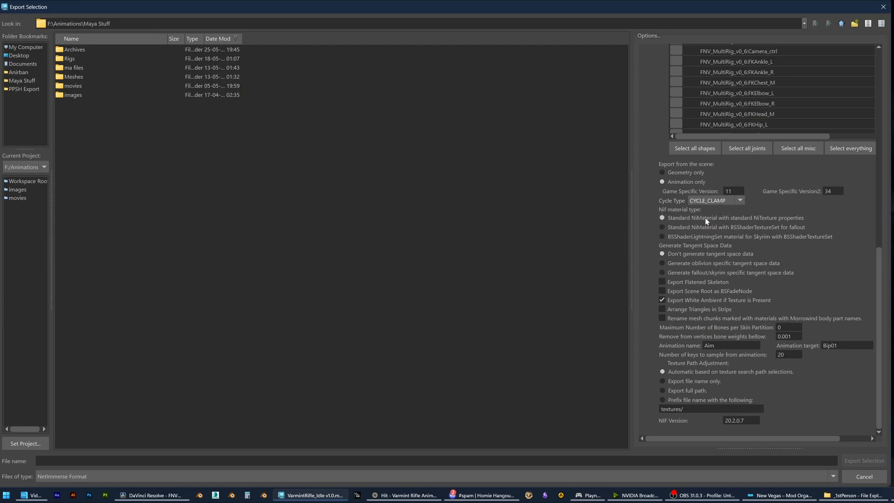
Review the export's cycle type choices, texture path prefix and NIF version without changing them
left_click(708, 201)
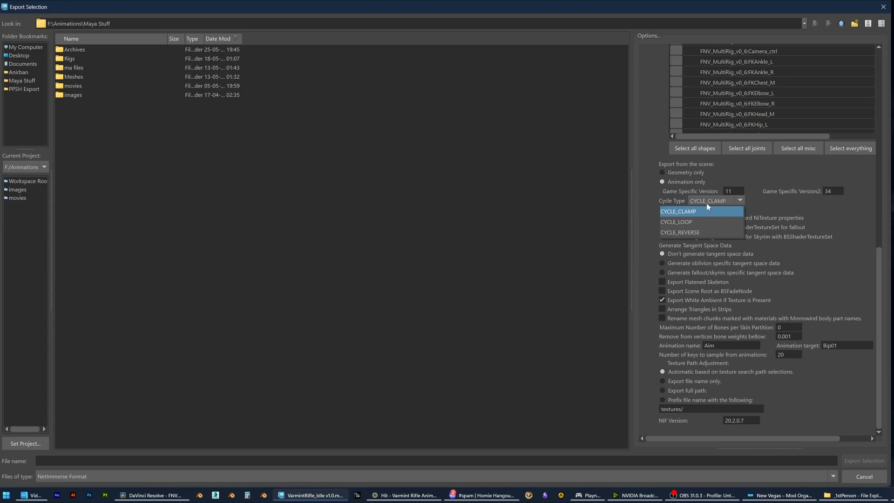
left_click(706, 204)
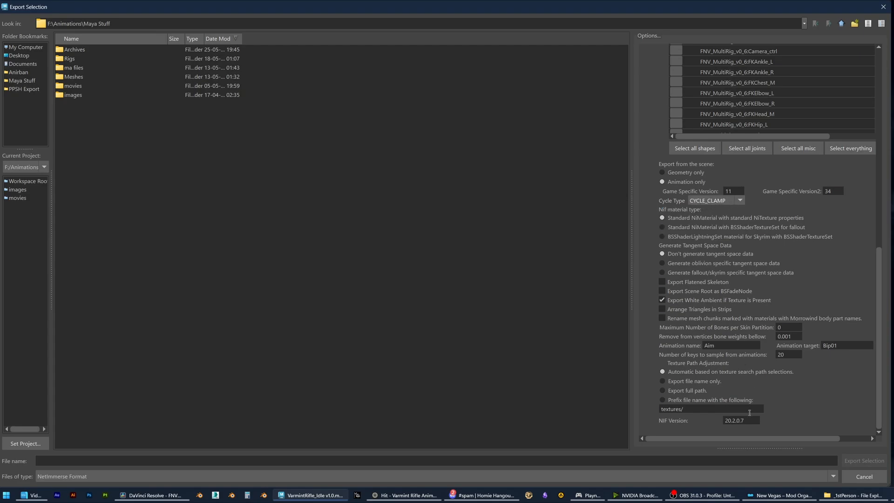
left_click_drag(692, 411, 654, 412)
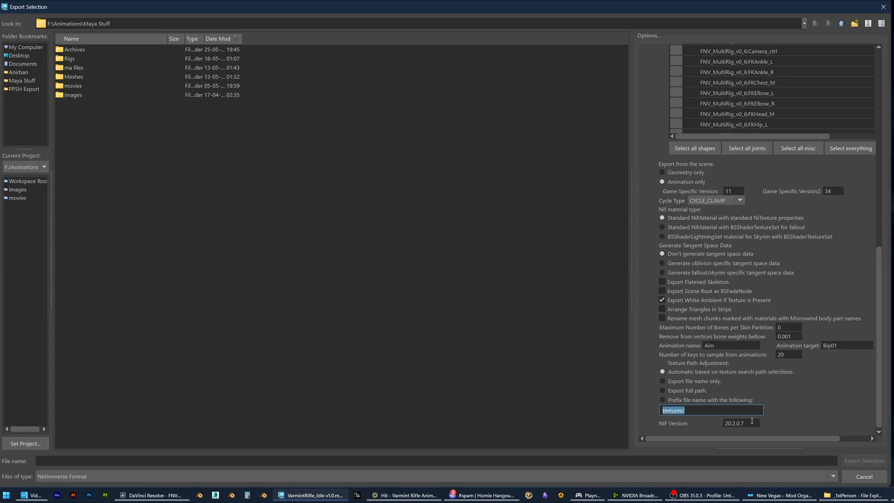
left_click(743, 422)
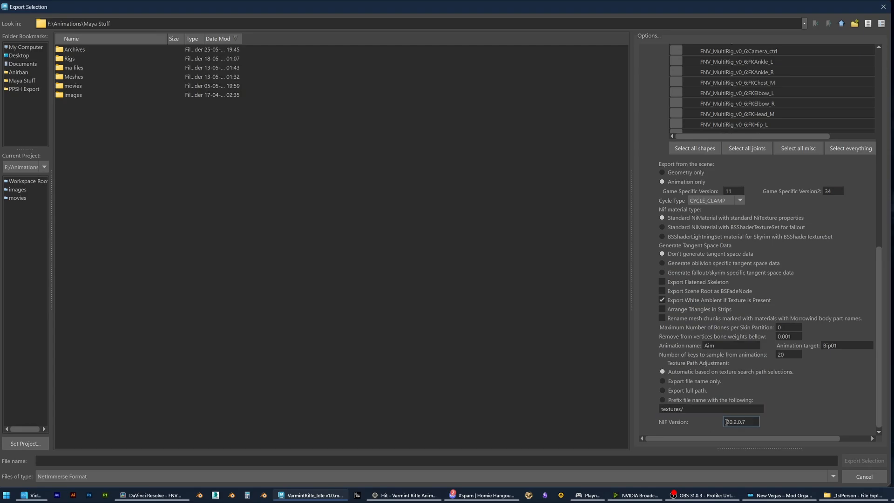
left_click_drag(727, 422, 735, 422)
left_click(751, 423)
Copy the _1stPerson folder's path from File Explorer and set it as the export location in Maya's Export Selection dialog
left_click(852, 495)
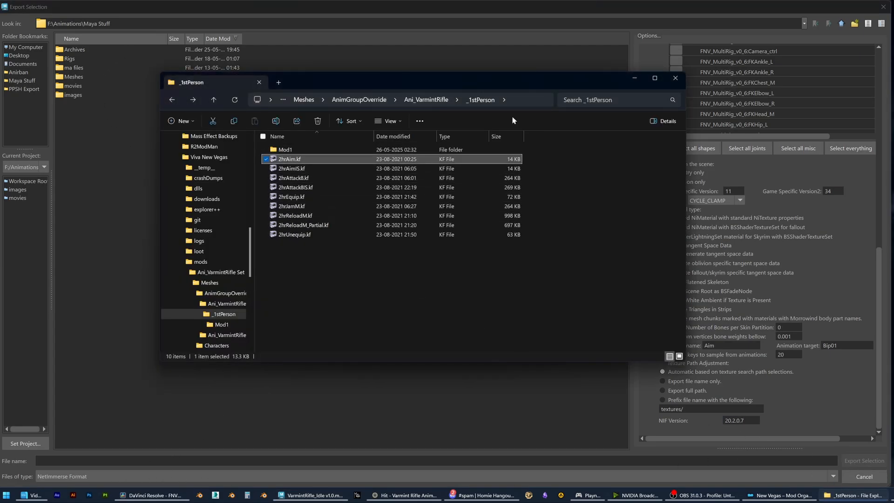
left_click(516, 100)
left_click(601, 167)
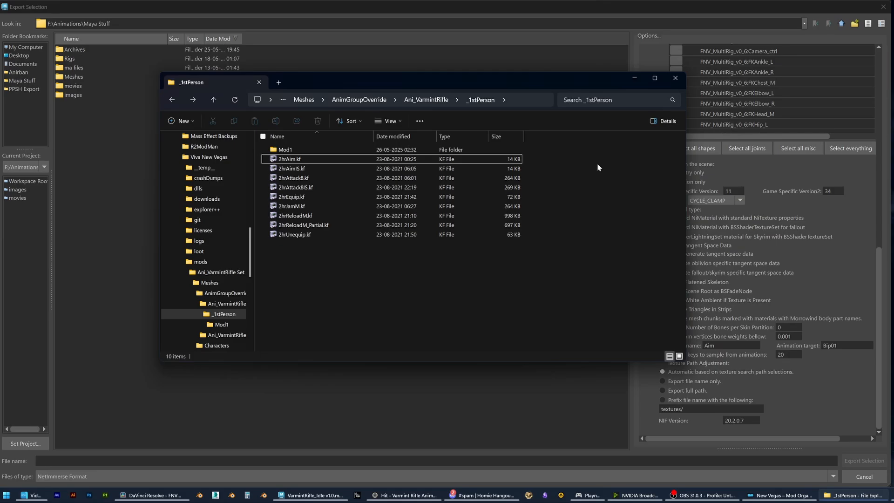
left_click(274, 21)
key("ctrl+a")
type("G:\\Games\\Viva New Vegas\\mods\\Ani_VarmintRifle Set\\Meshes\\AnimGroupOverride\\Ani_VarmintRifle\\_1stPerson")
key("Return")
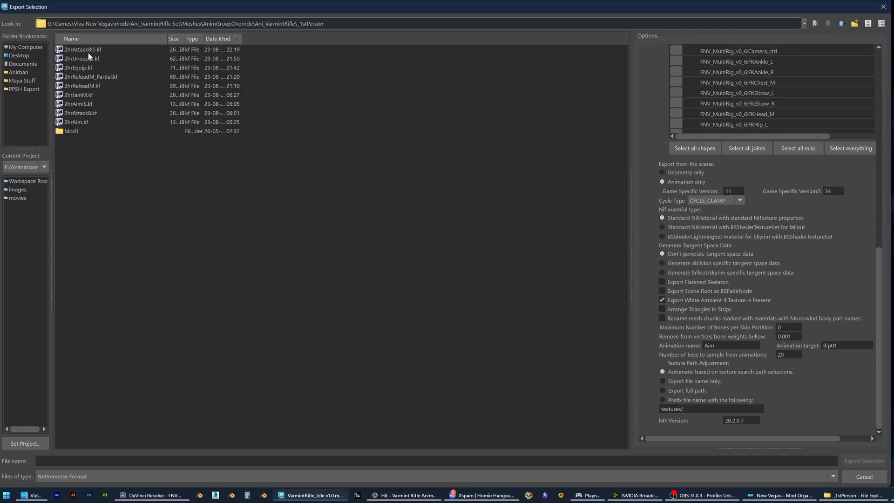
Export the animation over the existing 2hrAim.kf, replacing it, and check the file in the _1stPerson folder in File Explorer
left_click(92, 123)
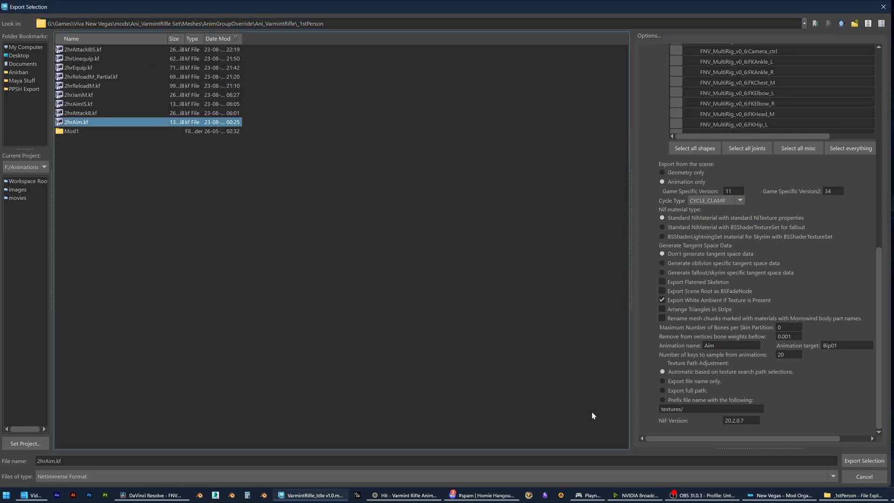
left_click(848, 465)
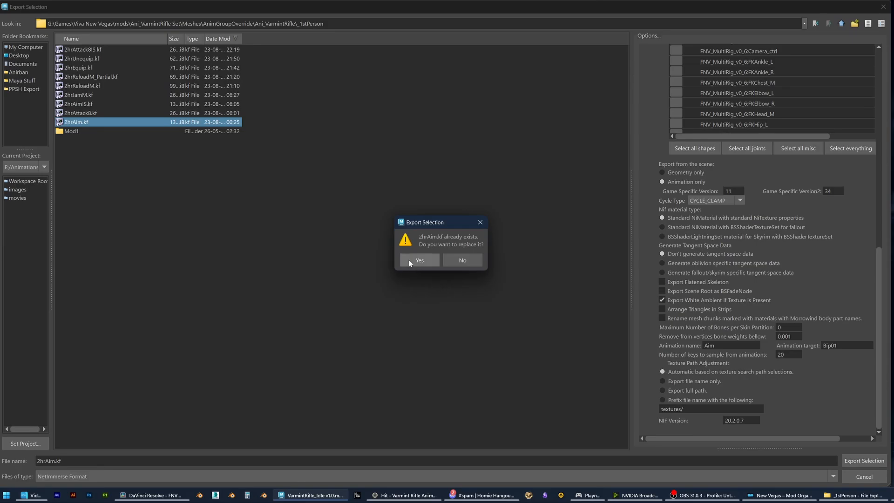
left_click(409, 262)
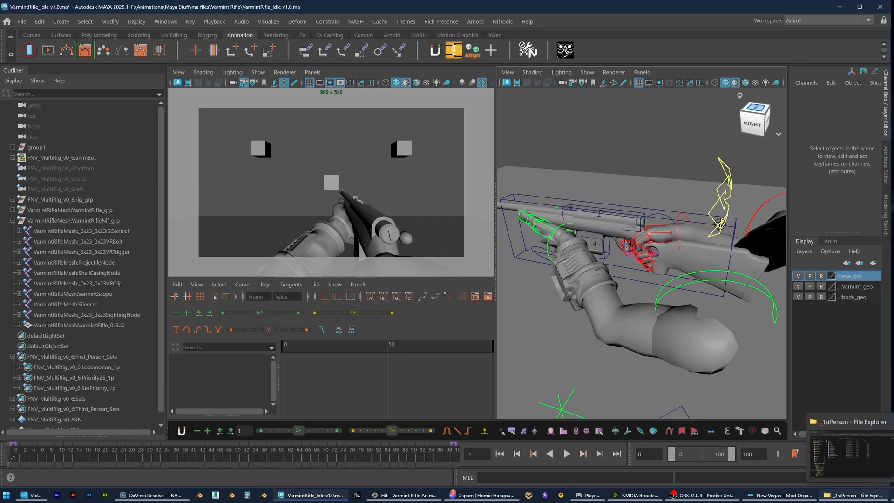
left_click(843, 495)
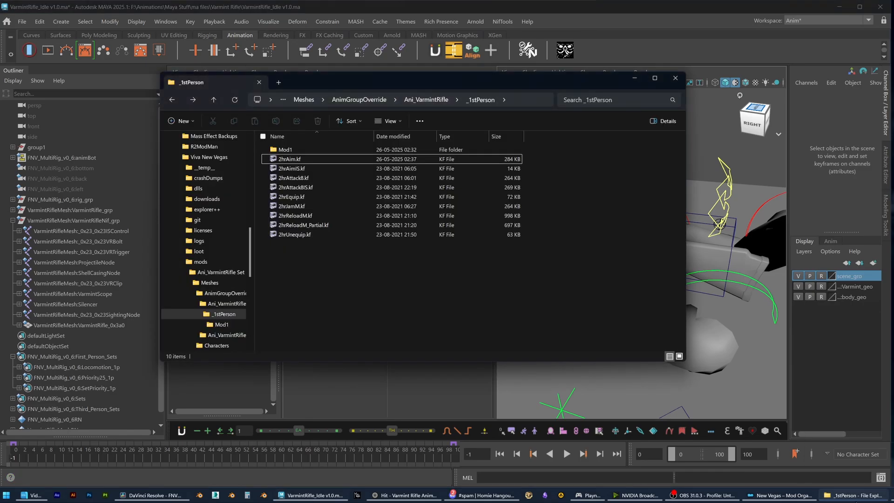
Switch to Mod Organizer, enable the Ani_VarmintRifle Set mod and run New Vegas
left_click(779, 495)
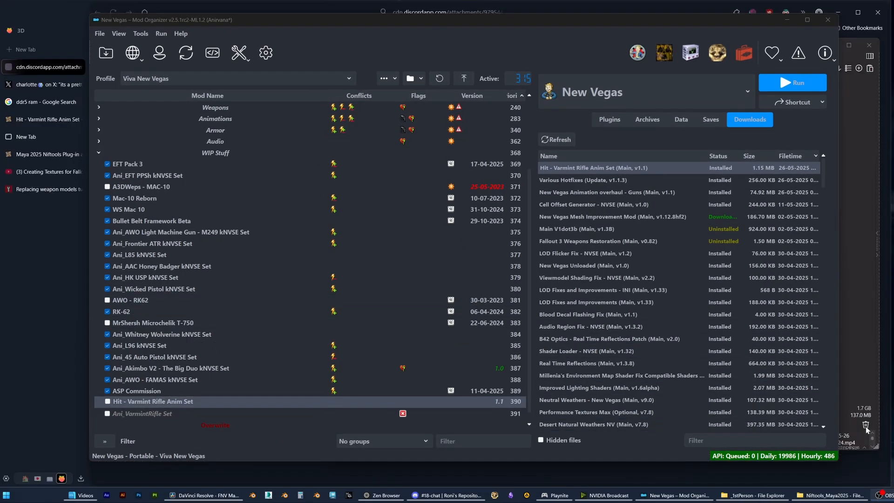
left_click(175, 414, "shift")
left_click(107, 413)
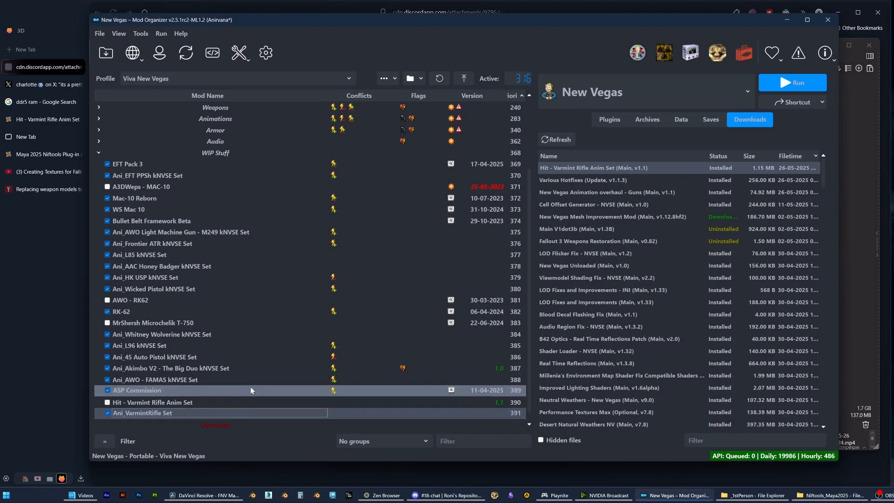
left_click(787, 88)
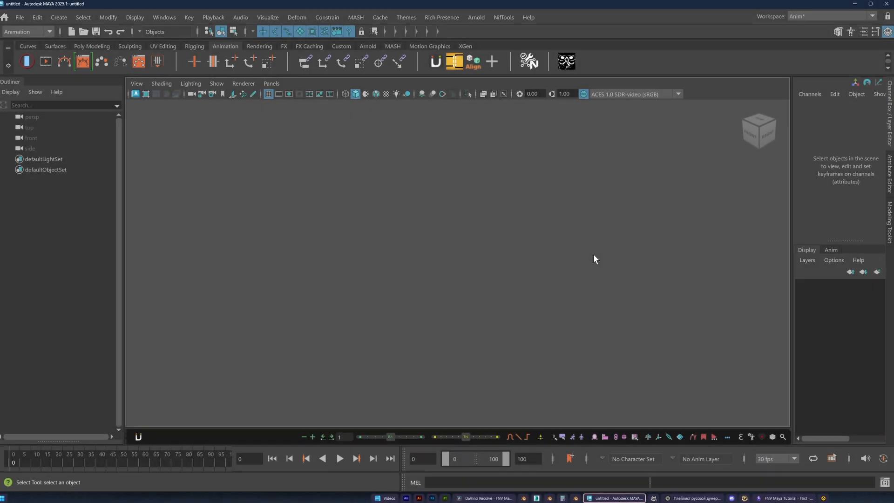
In an empty Maya scene, reference varmintrifle.nif from Meshes\Varmint Rifle in NetImmerse Format, reviewing its import options first
key("ctrl+r")
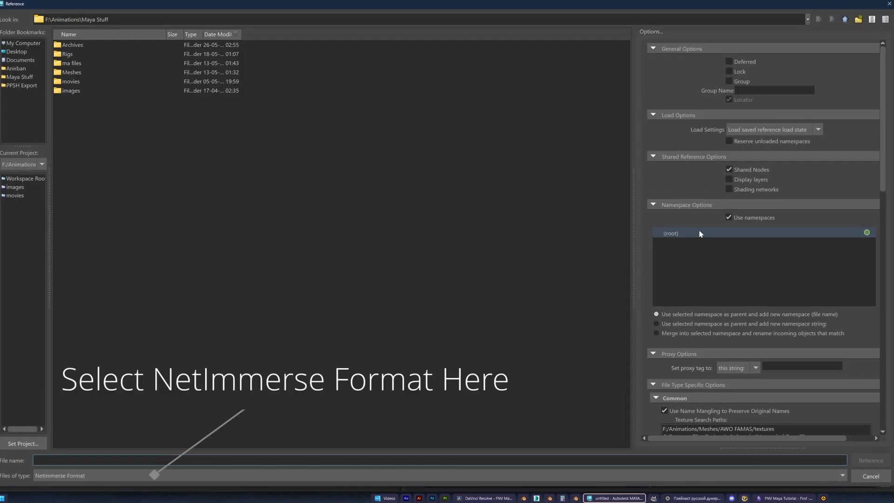
double_click(73, 73)
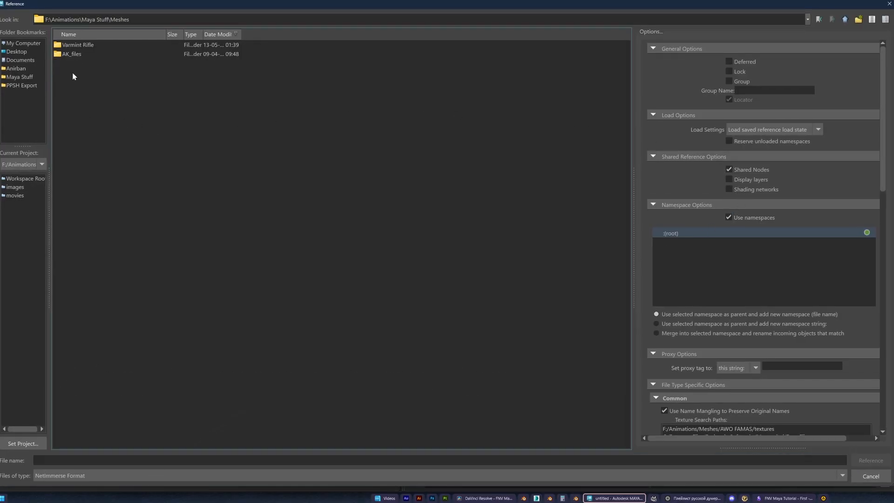
double_click(85, 45)
left_click(85, 44)
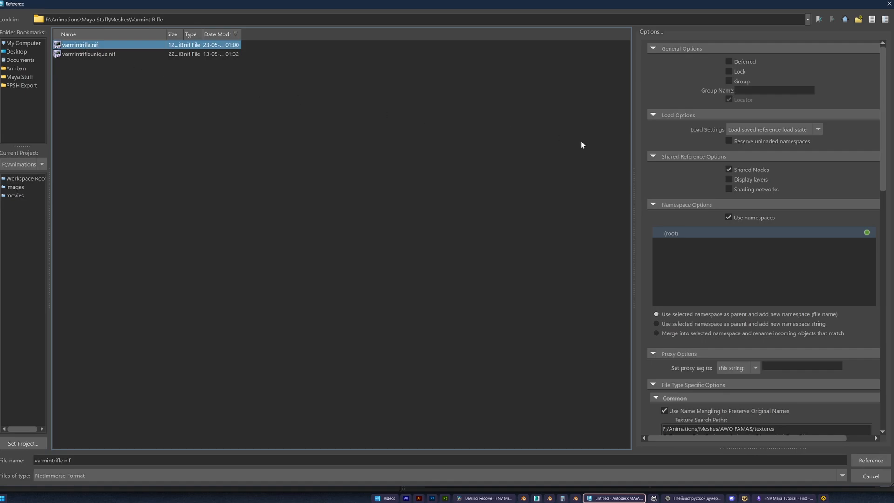
left_click_drag(879, 136, 879, 284)
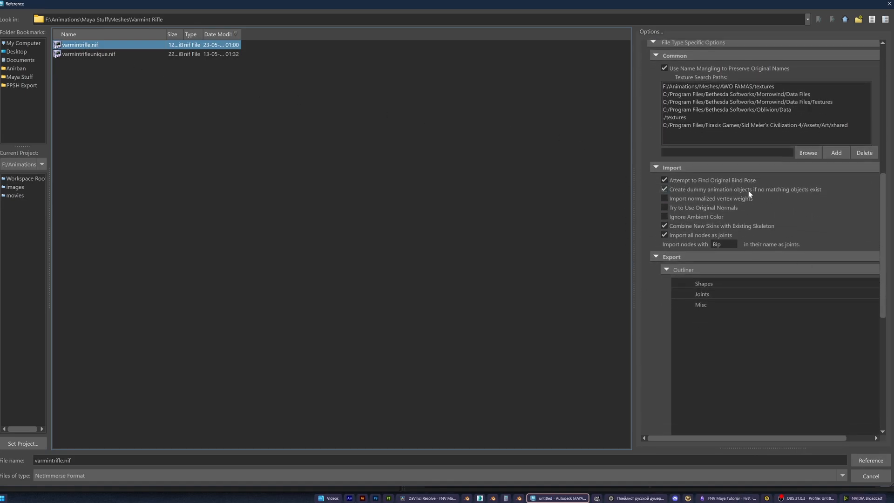
left_click_drag(884, 253, 886, 381)
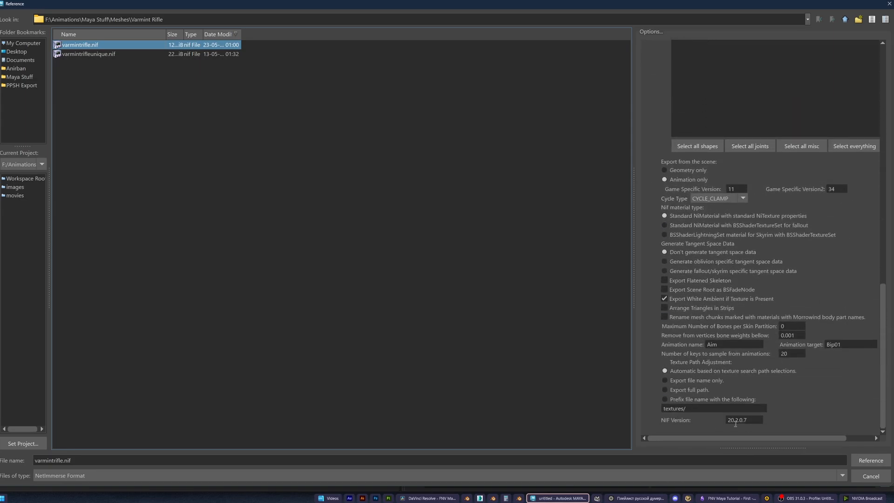
scroll(814, 409, "up", 10)
left_click(870, 460)
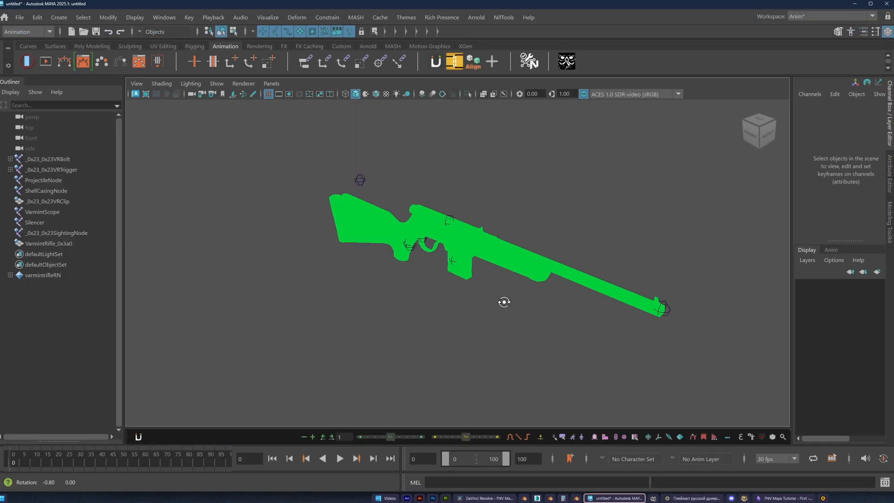
Disable joint selection, select all the rifle's mesh parts and assign them an existing material
left_click_drag(505, 302, 568, 265, "alt")
left_click(273, 33)
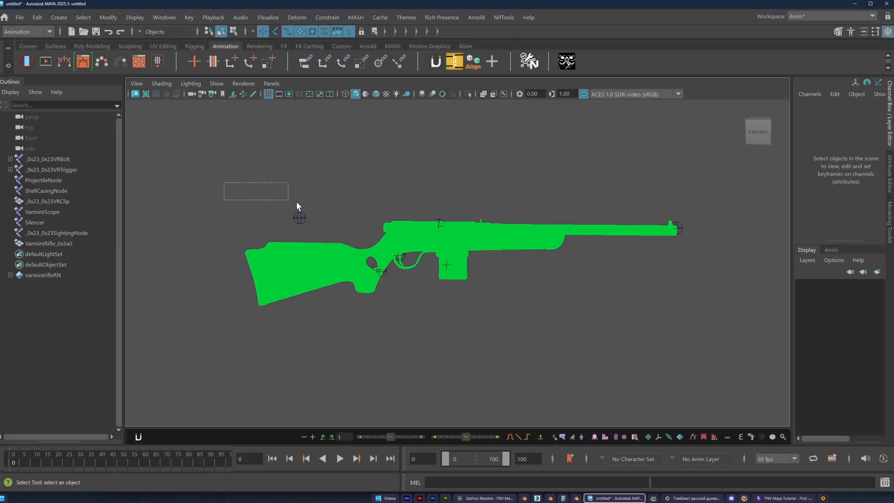
left_click_drag(297, 205, 704, 337)
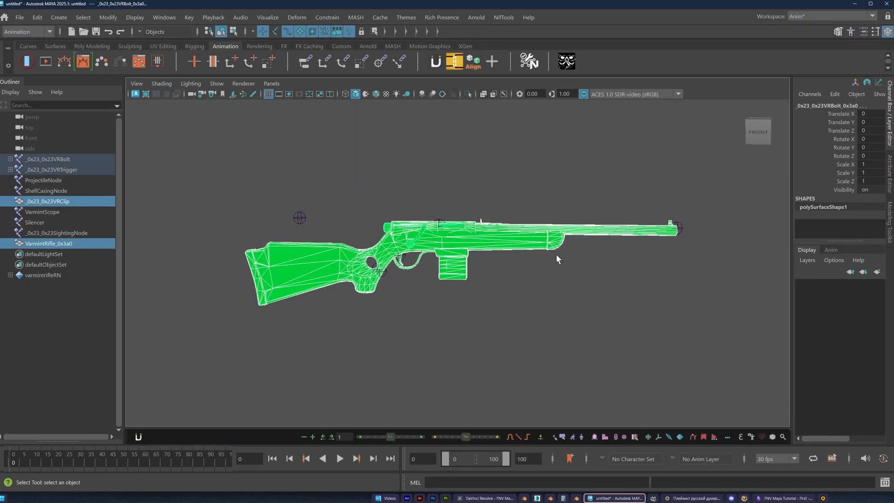
right_click(550, 327)
mouse_move(547, 460)
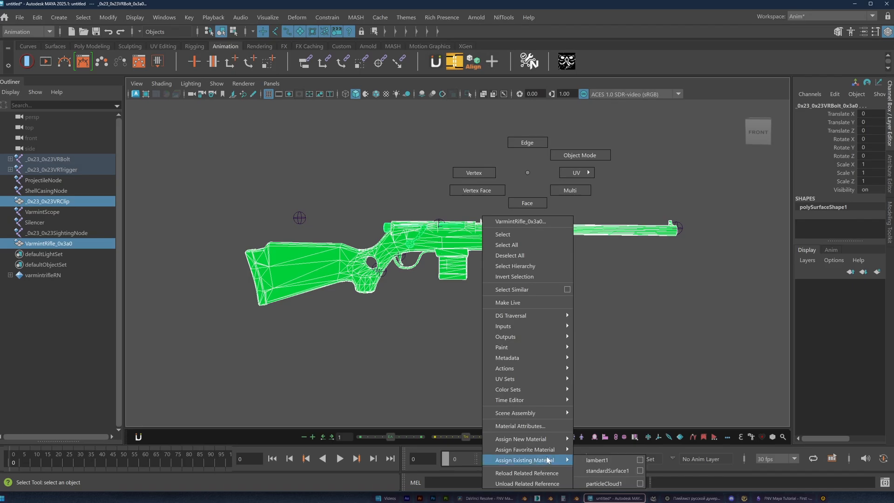
left_click(605, 429)
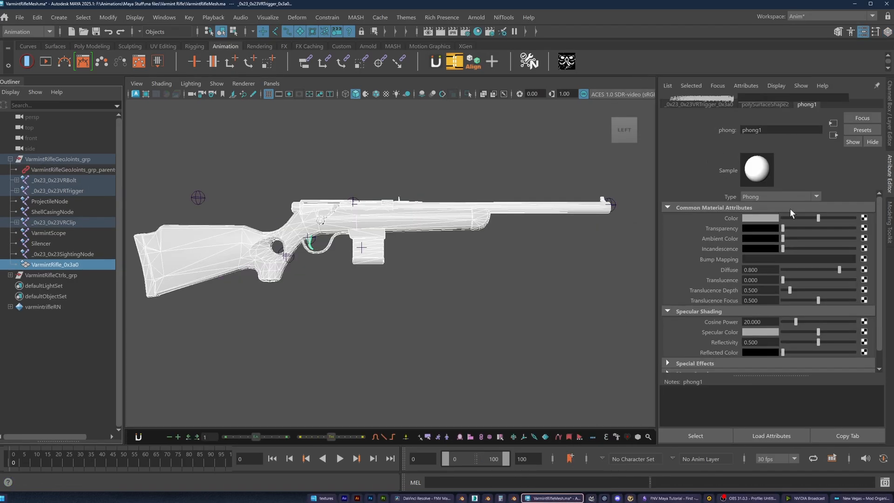
Map phong1's Color to a file texture using 1stpersonvarmint_22_d.dds from the rifle's textures folder and turn on textured viewport display
left_click(865, 218)
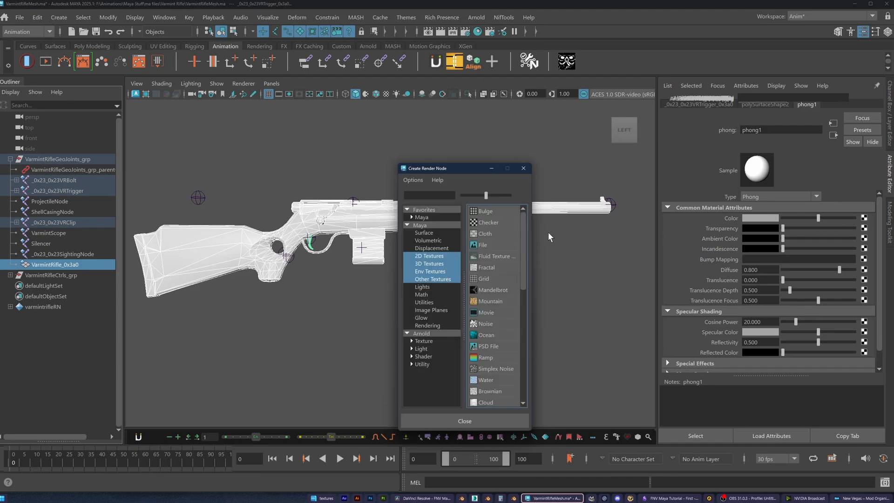
left_click(479, 241)
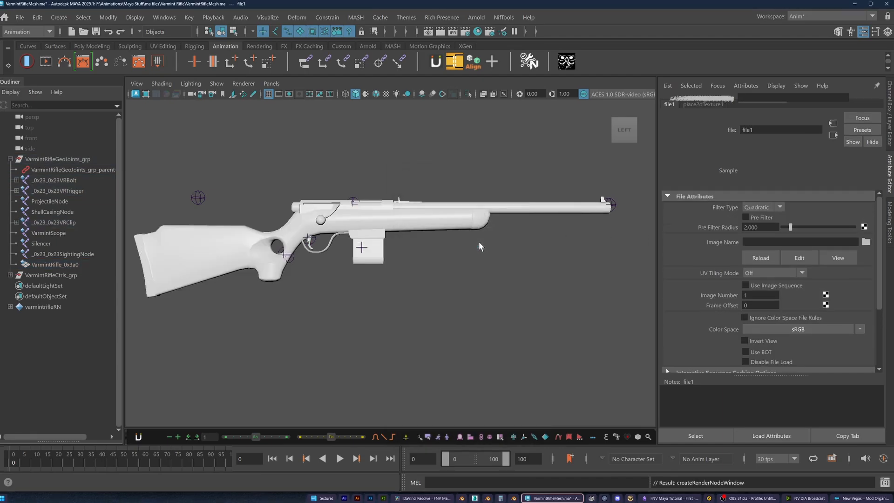
left_click(867, 242)
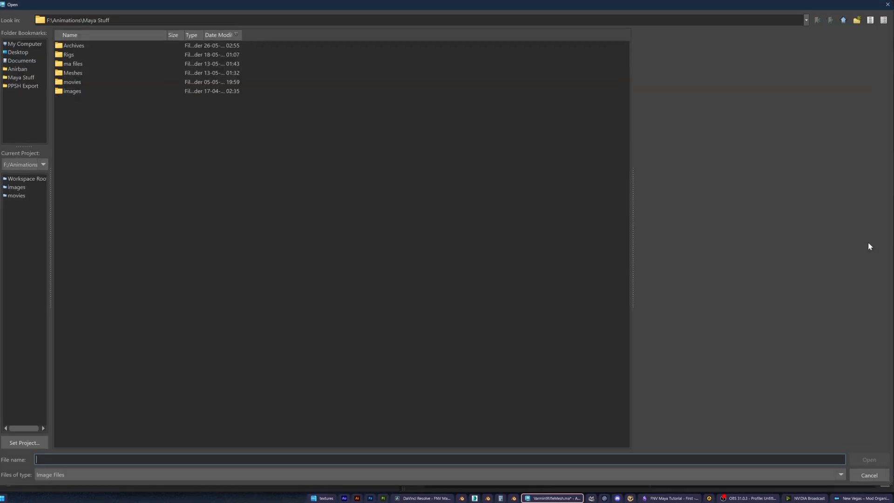
double_click(80, 72)
double_click(84, 45)
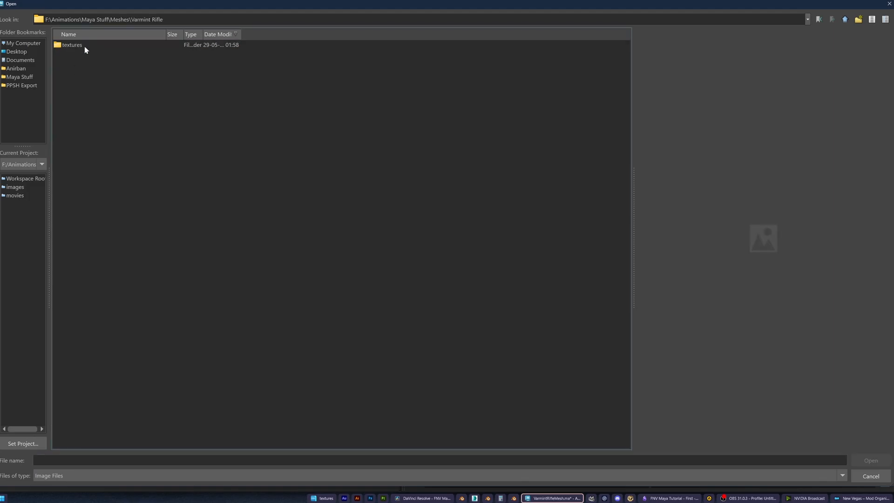
double_click(72, 45)
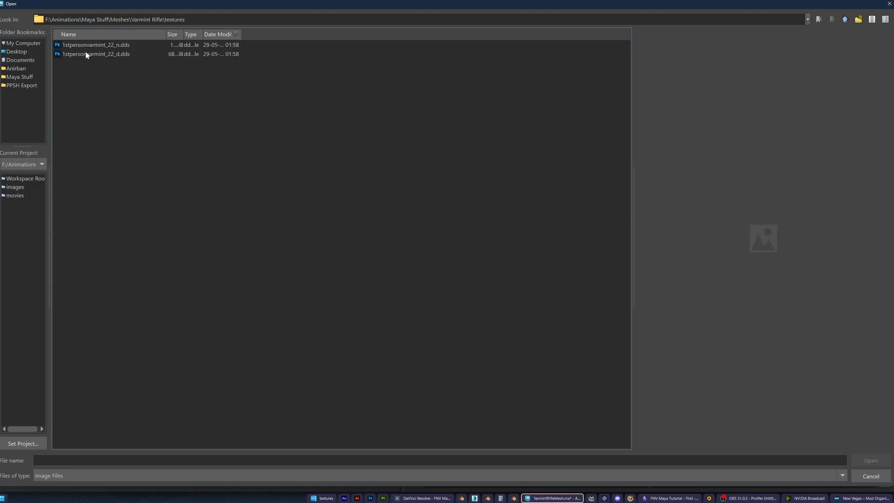
left_click(86, 55)
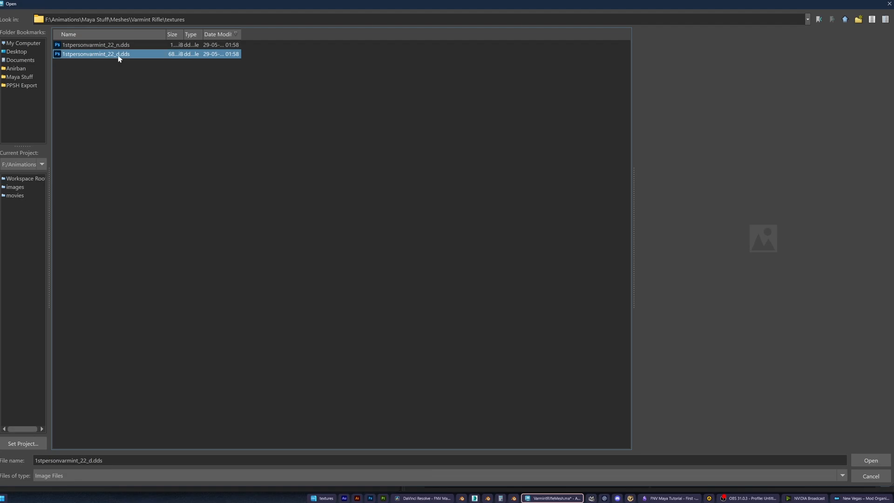
left_click(866, 459)
left_click(387, 94)
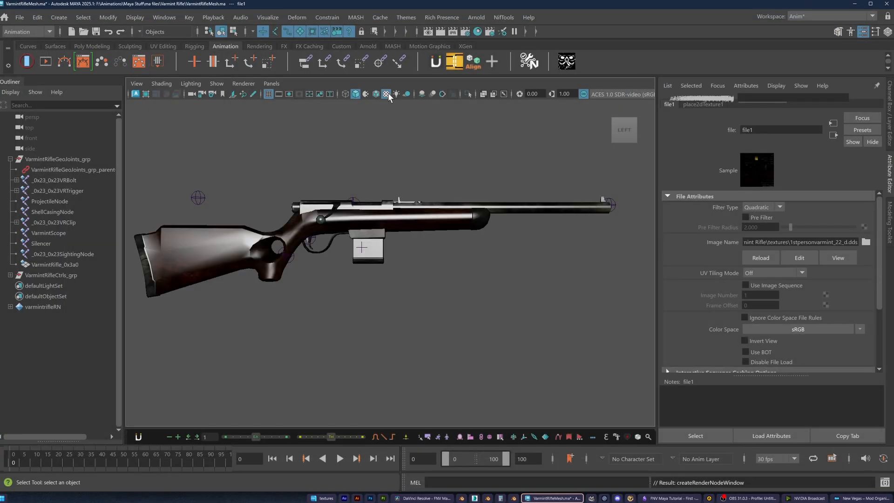
Map phong1's Bump Mapping to a new file texture and set the bump node to be used as Tangent Space Normals
left_click(832, 135)
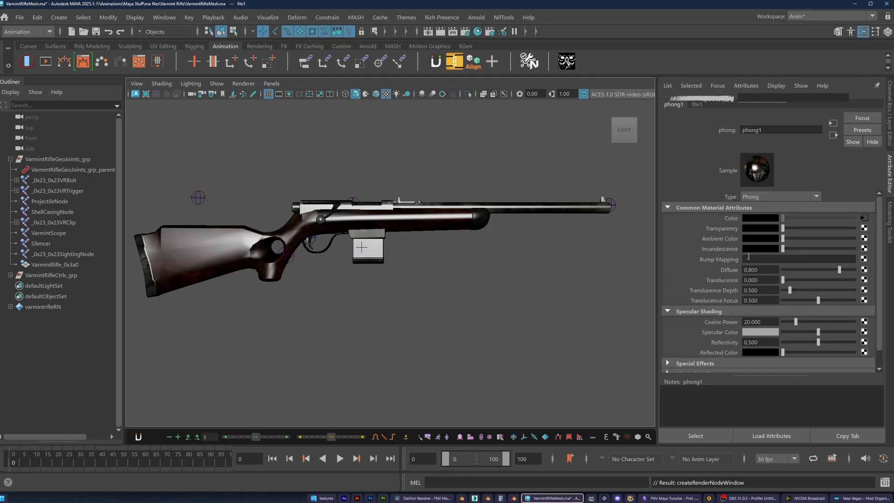
left_click(864, 259)
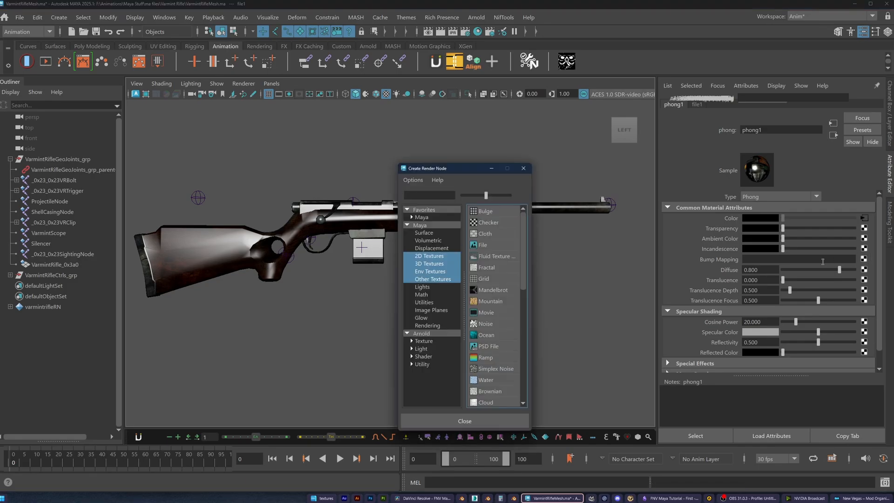
left_click(484, 244)
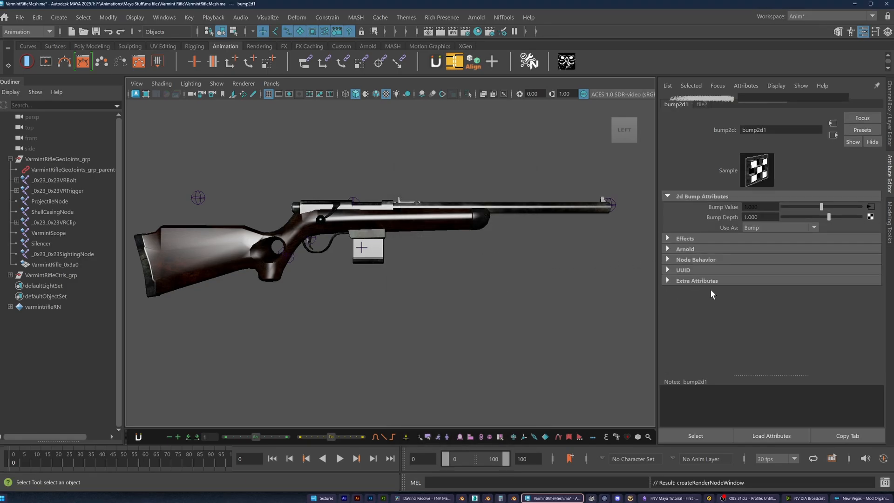
left_click(804, 225)
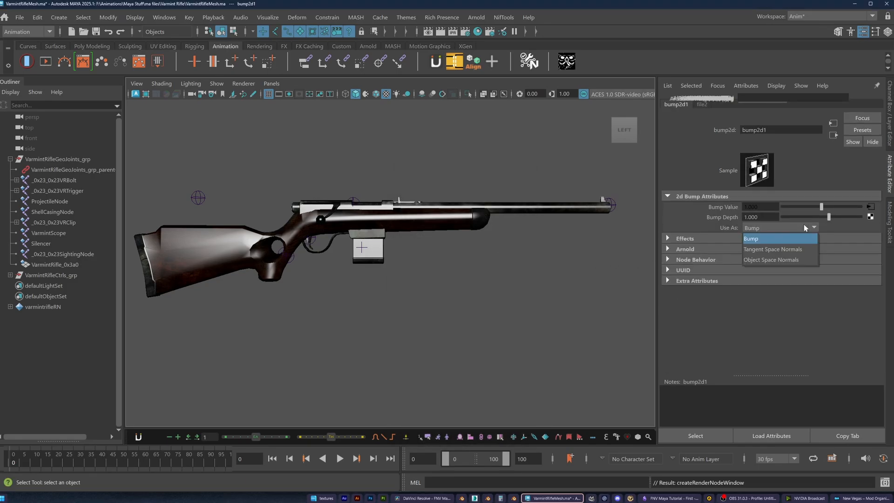
left_click(800, 251)
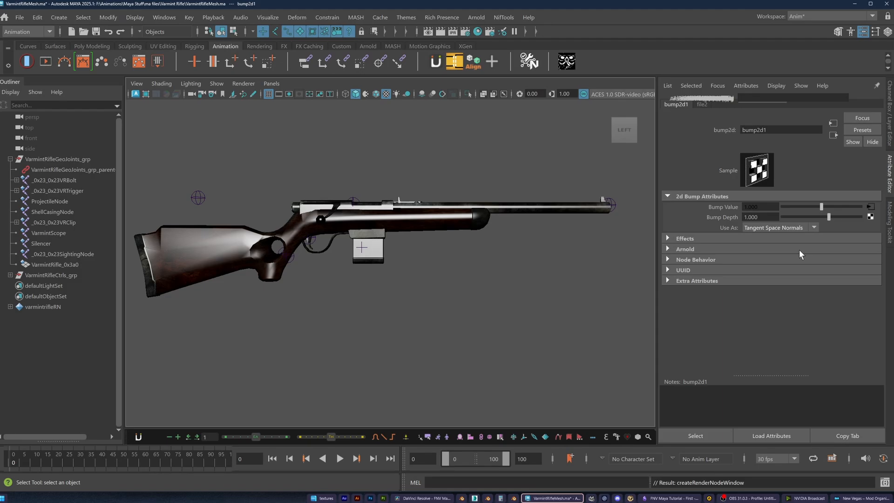
Load 1stpersonvarmint_22_n.dds into the bump map's file texture and set its color space to Raw
left_click(702, 105)
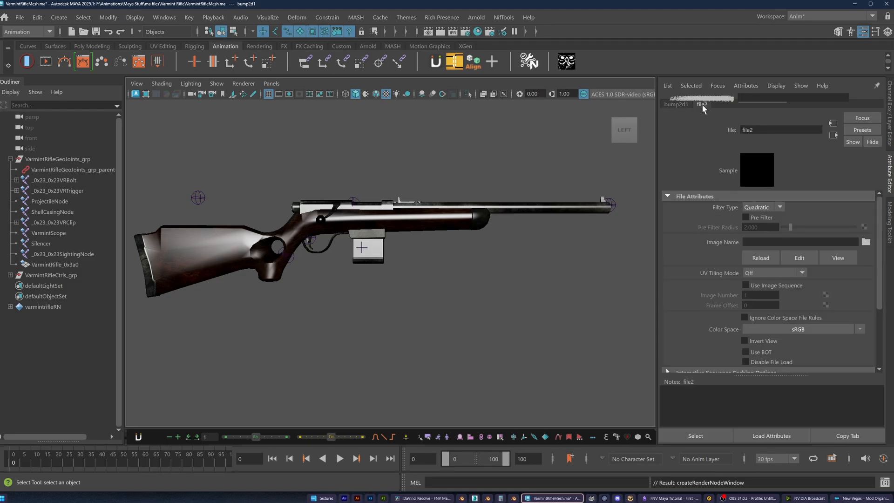
left_click(866, 242)
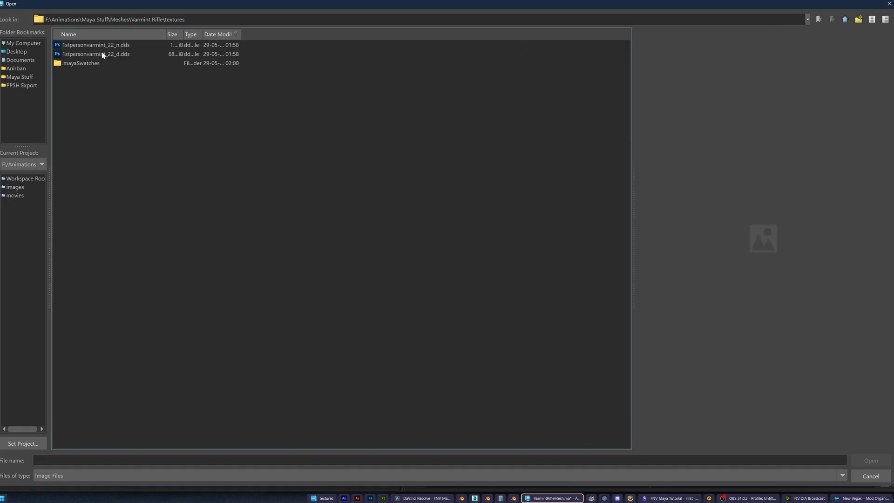
left_click(117, 45)
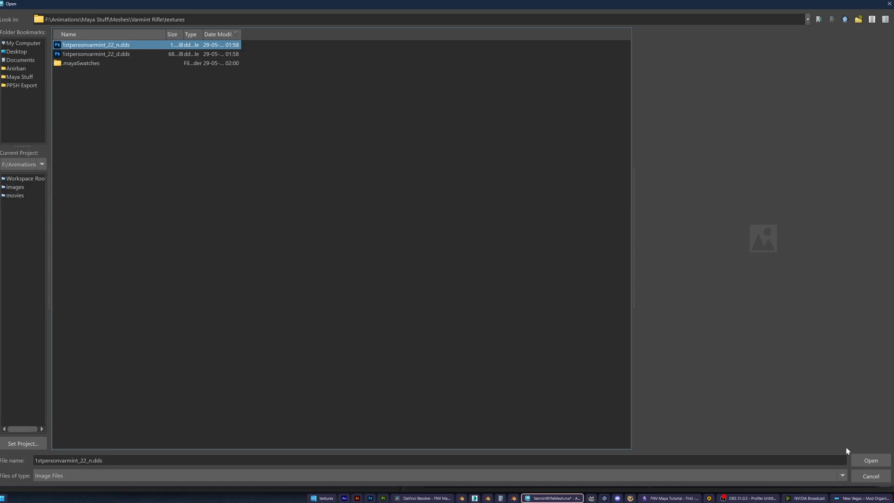
left_click(860, 459)
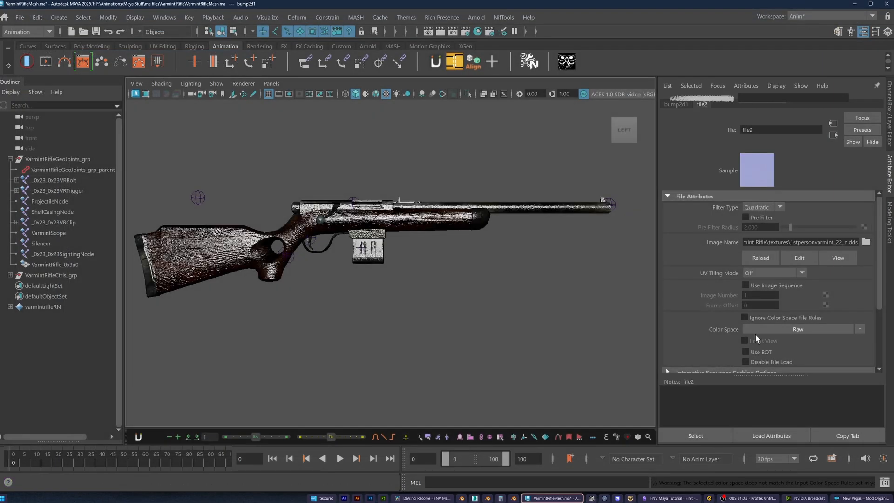
left_click(761, 329)
mouse_move(809, 358)
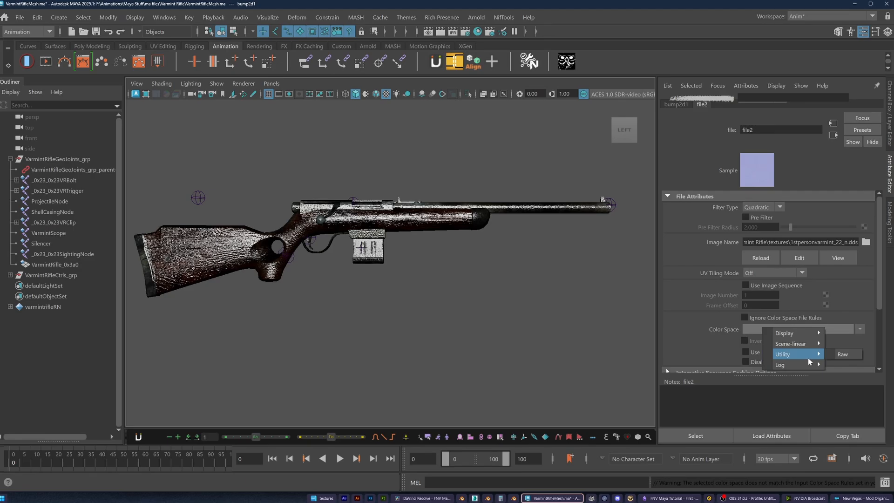
left_click(838, 354)
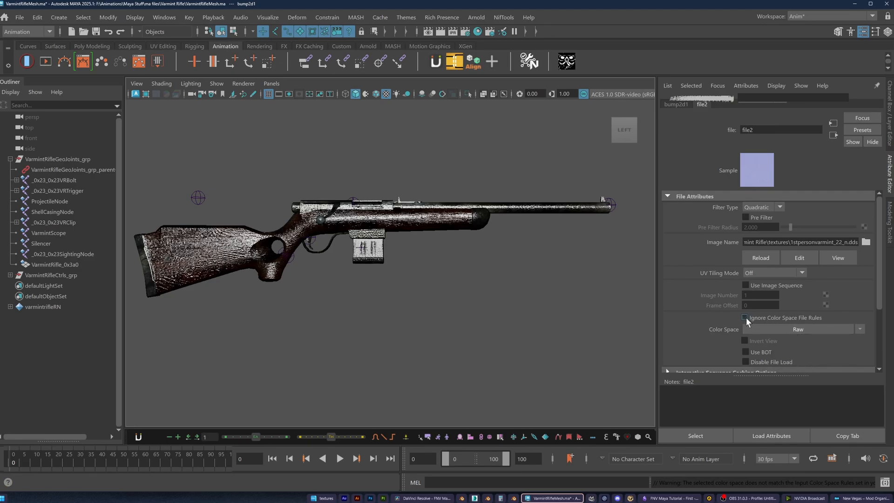
Set the main VarmintRifle mesh's Tangent Space coordinate system to Left Handed on its shape node
left_click(54, 264)
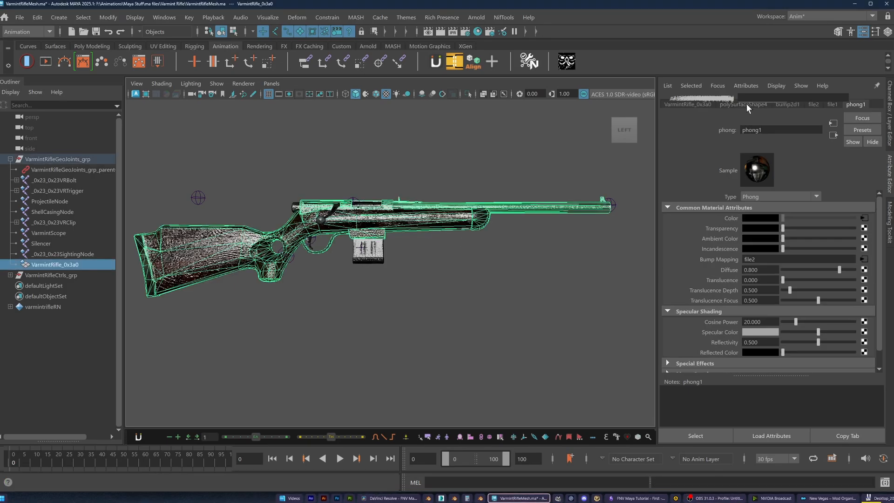
left_click(746, 103)
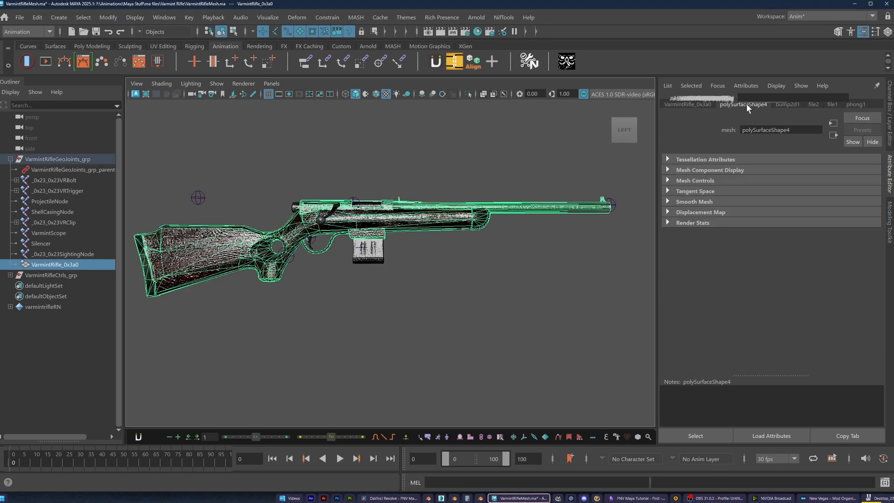
left_click(668, 191)
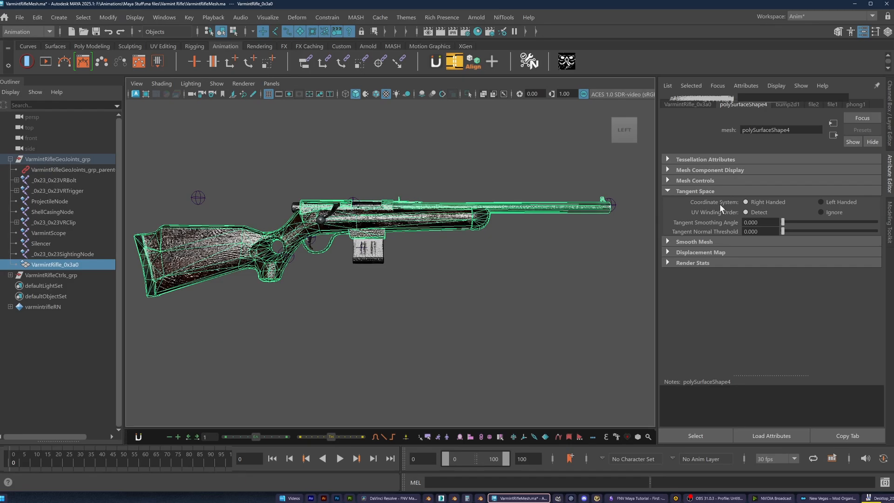
left_click(827, 203)
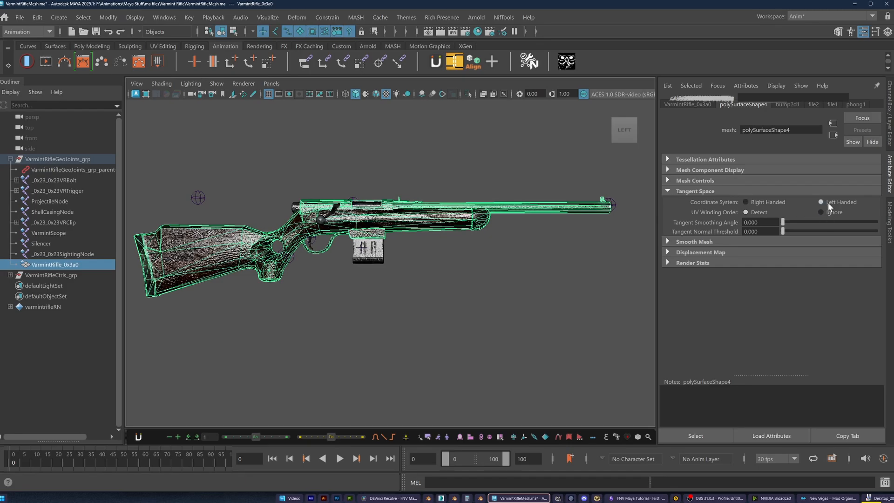
Set the Tangent Space coordinate system to Left Handed for the rifle's separate clip and bolt meshes, and select the trigger
left_click(375, 259)
left_click(832, 201)
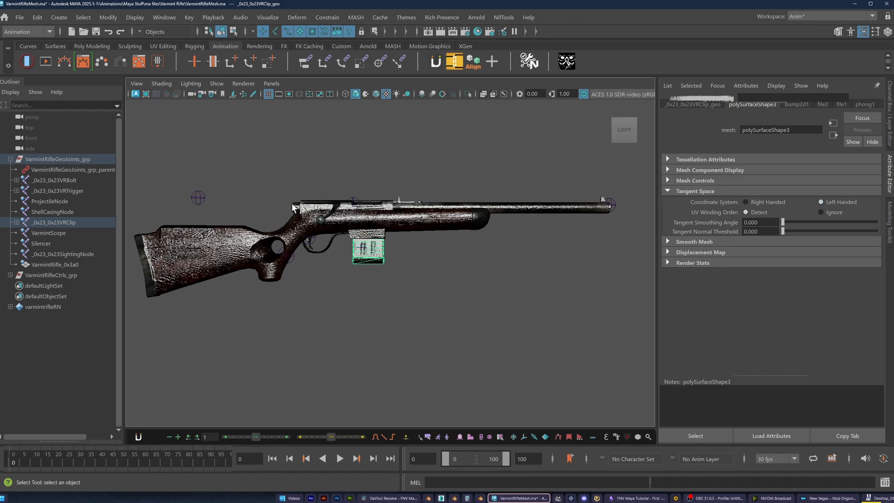
left_click(296, 208)
left_click(834, 203)
left_click(311, 248)
left_click(311, 247)
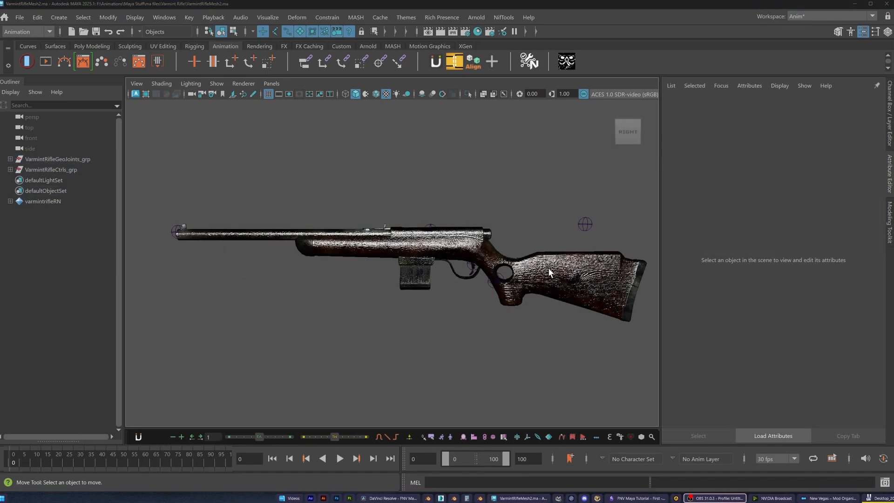
Select the main rifle mesh and graph the full shading network of its phong1 material in Hypershade
left_click(549, 272)
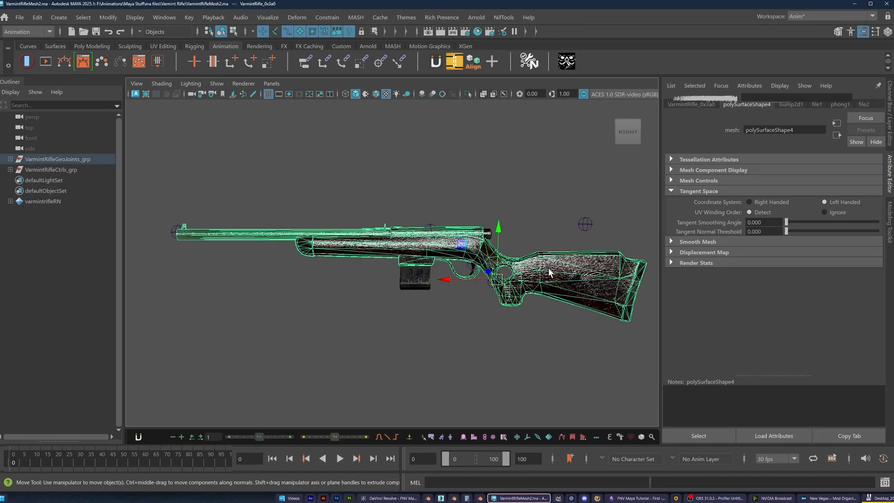
left_click(838, 105)
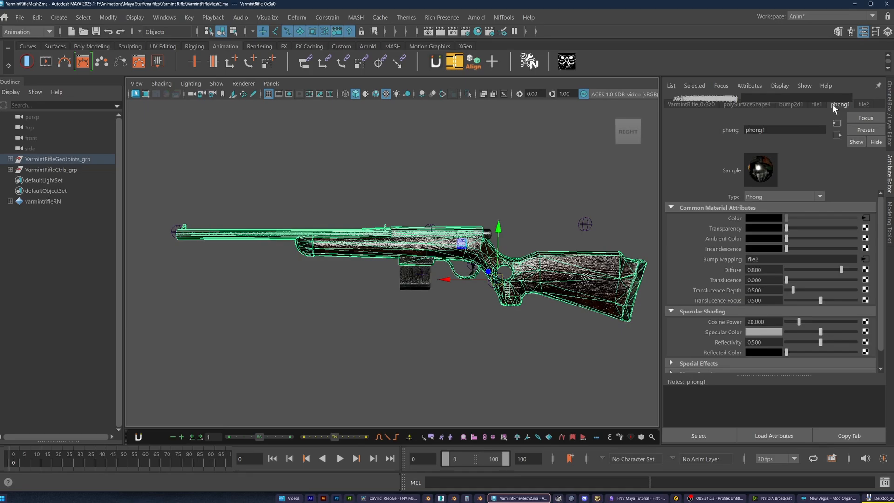
left_click(475, 32)
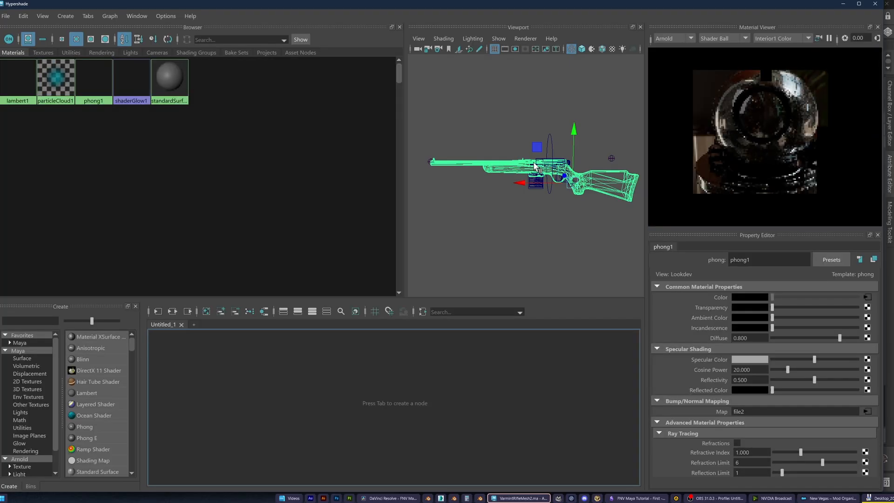
left_click(173, 311)
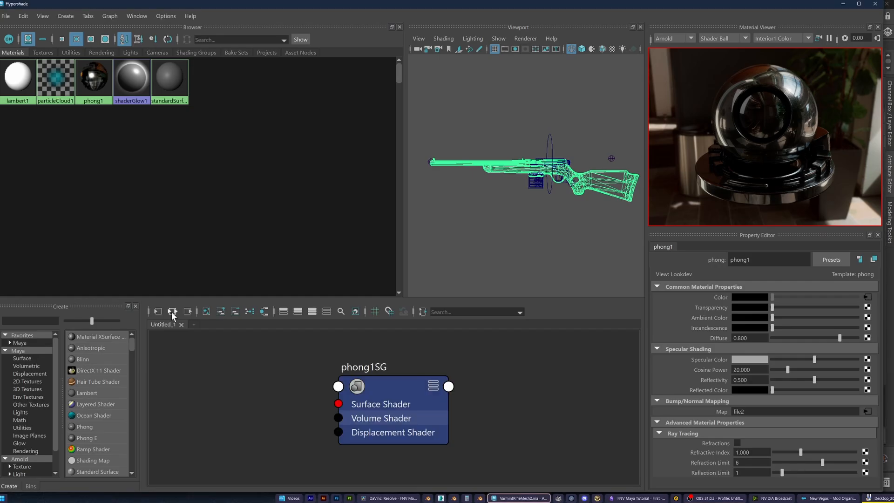
left_click_drag(335, 365, 472, 462)
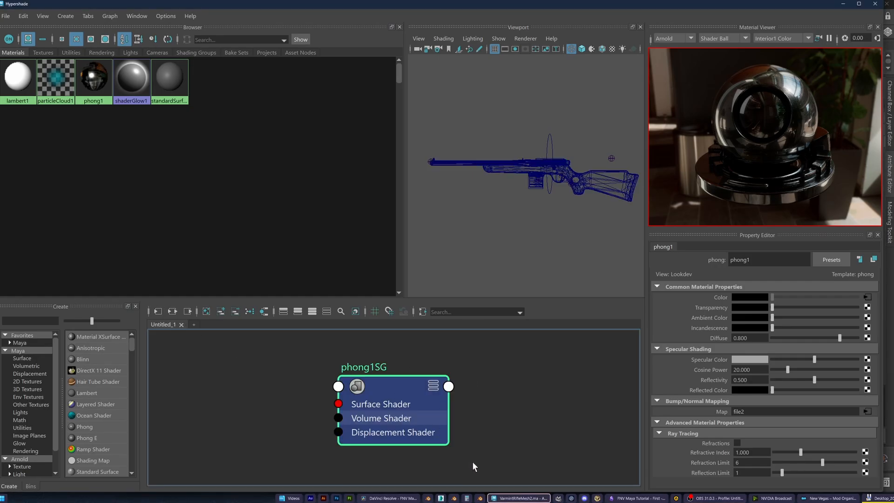
left_click(172, 311)
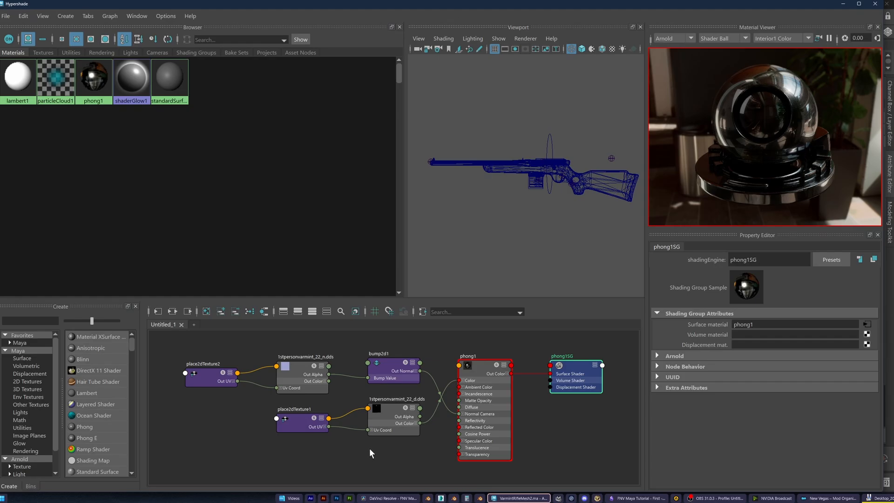
Create another File node in the shading graph and load 1stpersonvarmint_22_n.dds from the Varmint Rifle textures folder into it
right_click_drag(371, 450, 368, 321)
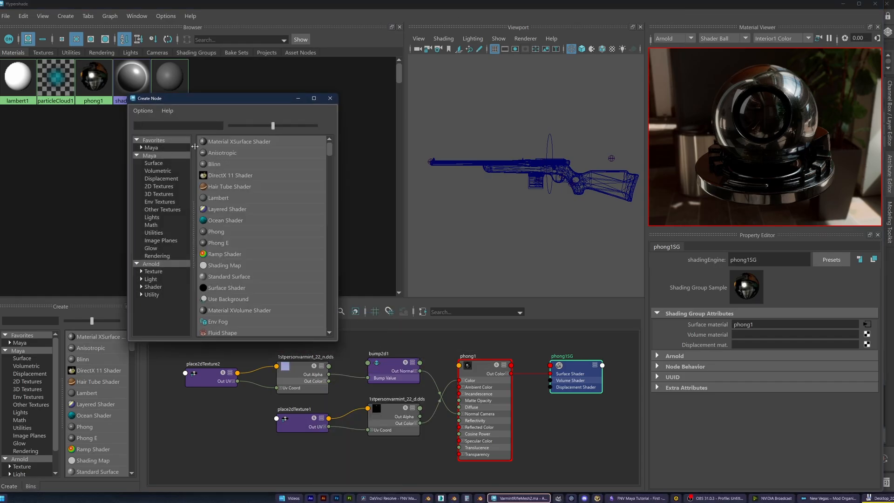
left_click(189, 126)
type("file")
left_click(218, 142)
left_click(330, 98)
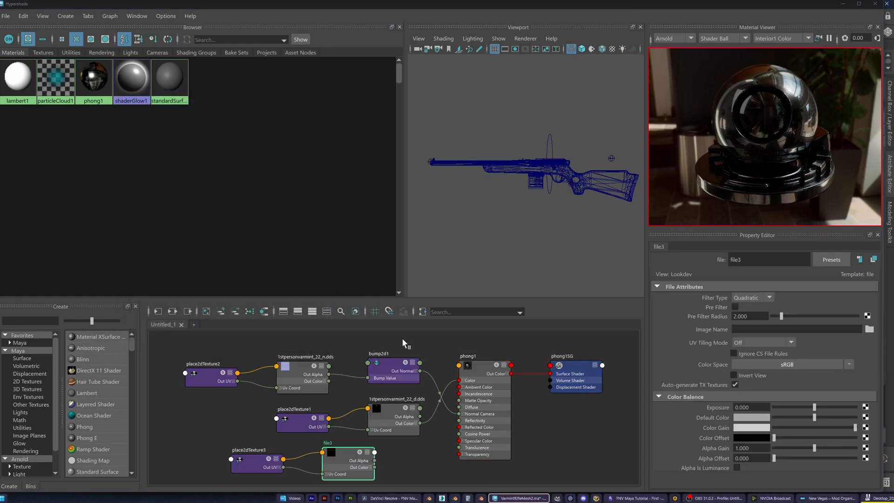
left_click(869, 329)
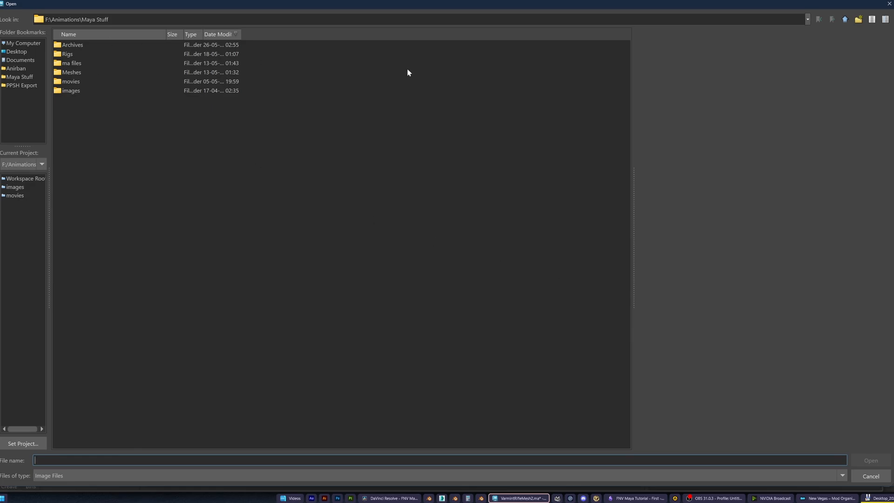
left_click(808, 21)
left_click(196, 88)
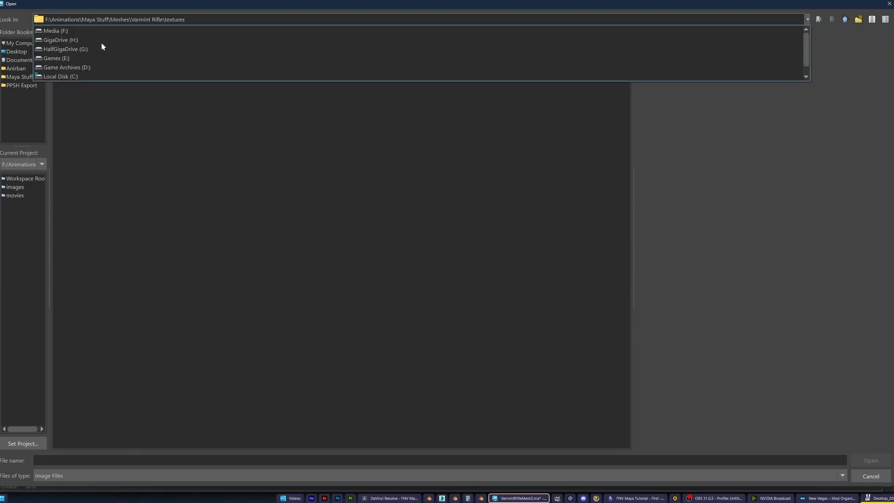
double_click(121, 49)
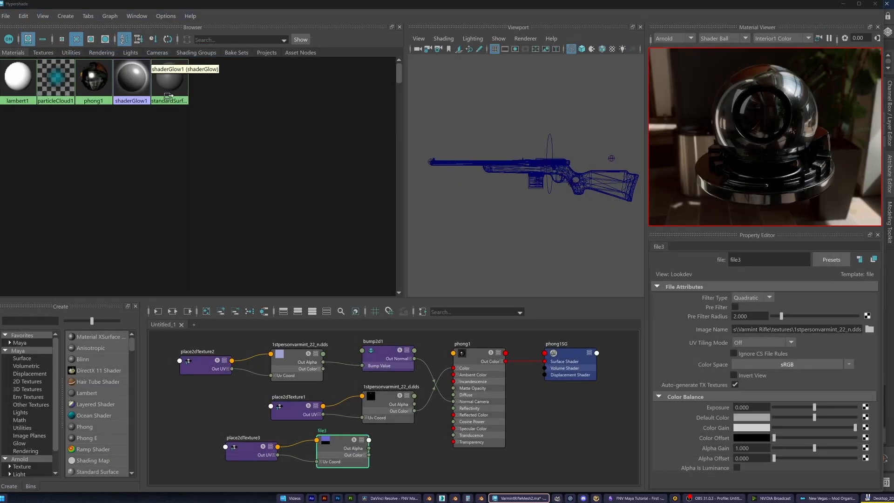
Create a Plus Minus Average node and place it beside the new file3 node in the graph
right_click_drag(410, 363, 401, 322)
left_click(160, 127)
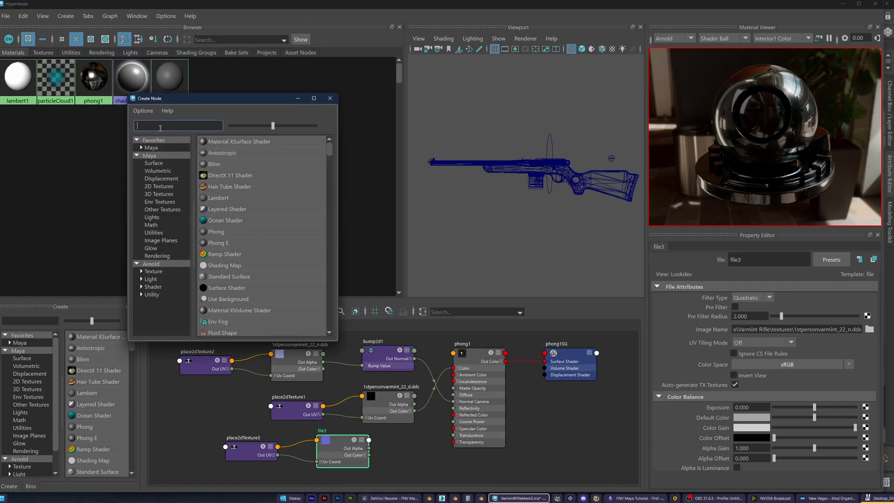
type("plus")
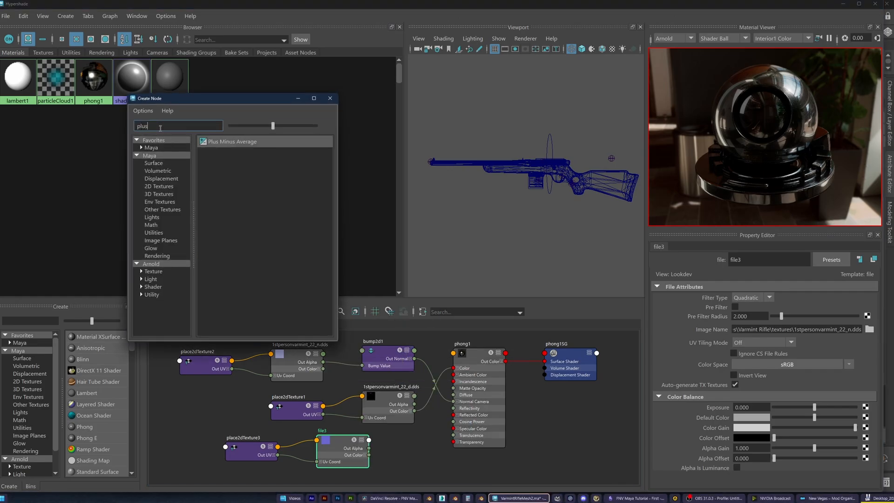
left_click(242, 146)
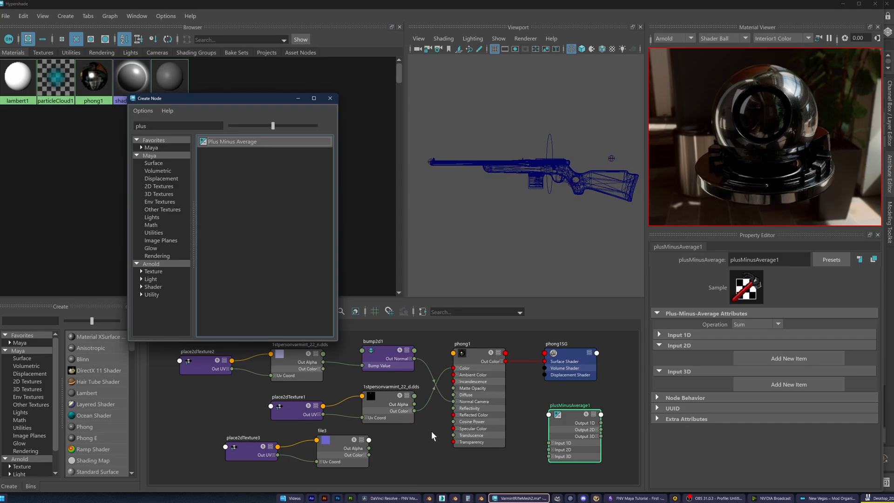
left_click(330, 98)
scroll(462, 449, "up", 3)
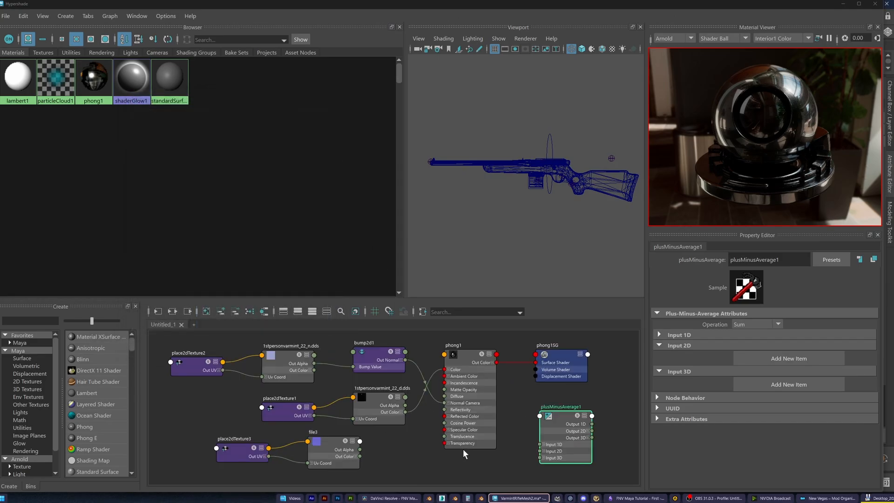
left_click_drag(610, 402, 371, 431)
Expand the Plus Minus Average node's Input 3D and connect file3's Out Alpha to Input 3Dx, 3Dy and 3Dz
middle_click_drag(463, 453, 454, 401, "alt")
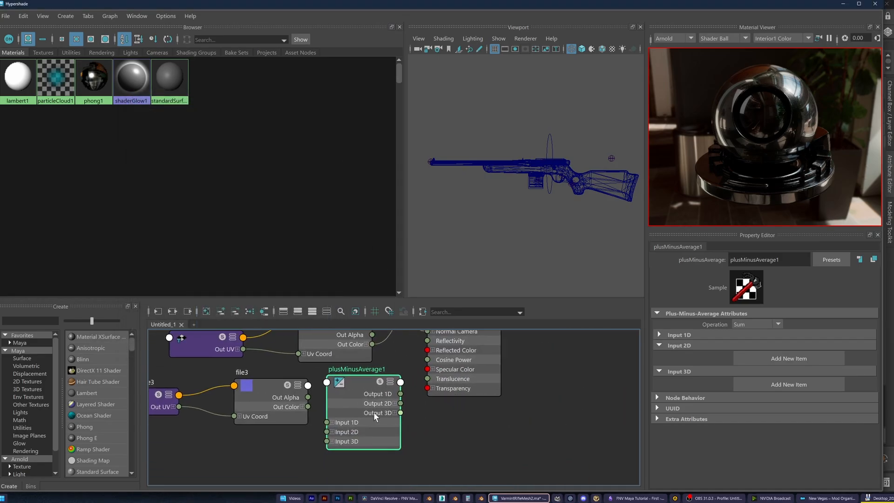
left_click(332, 442)
left_click(338, 450)
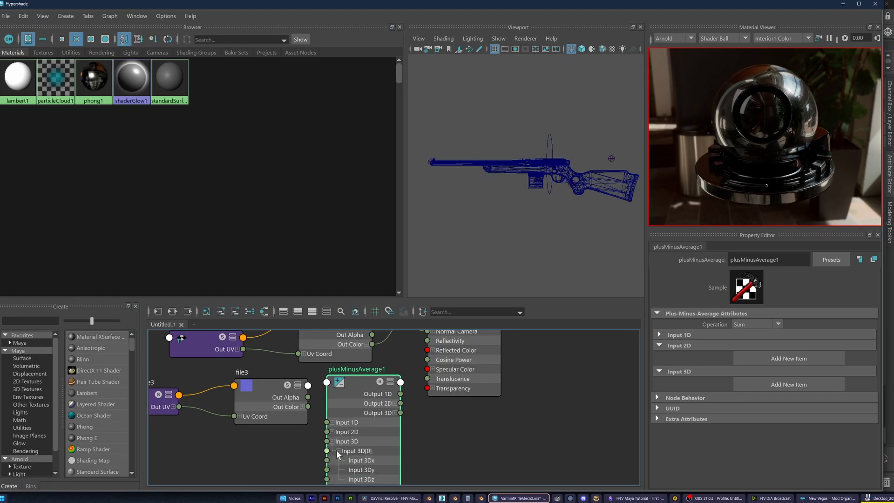
middle_click_drag(453, 456, 465, 415, "alt")
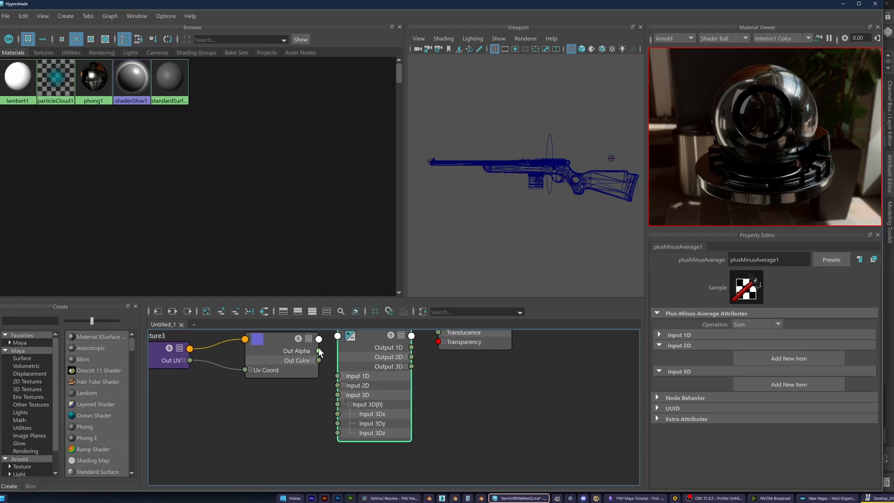
left_click_drag(319, 351, 338, 414)
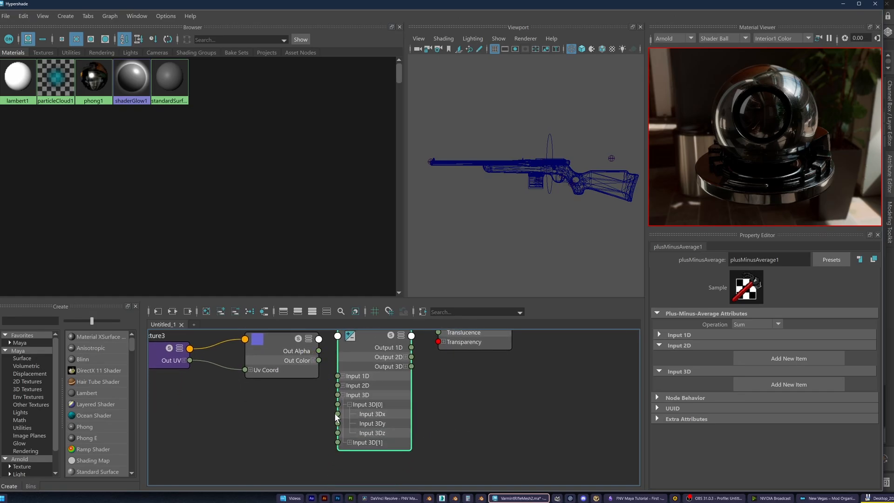
left_click_drag(319, 350, 338, 433)
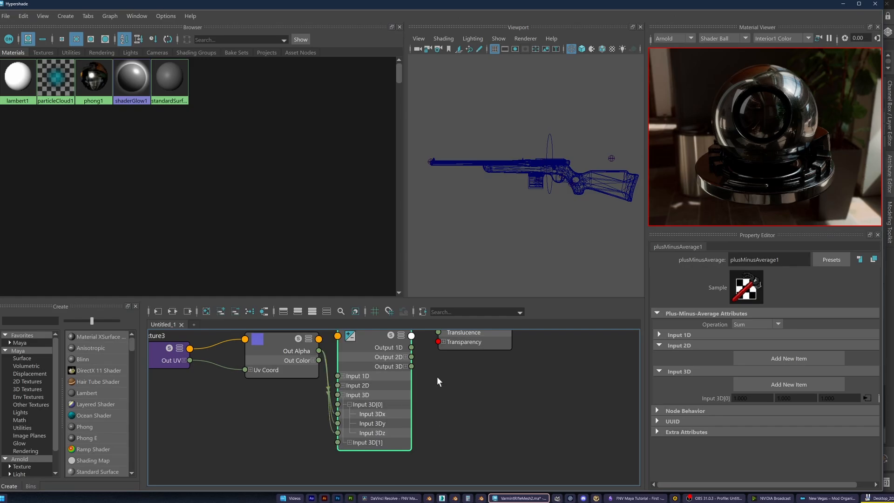
Connect the Plus Minus Average node's Output 3D to phong1's Specular Color, close Hypershade and inspect the rifle
middle_click_drag(438, 379, 454, 436, "alt")
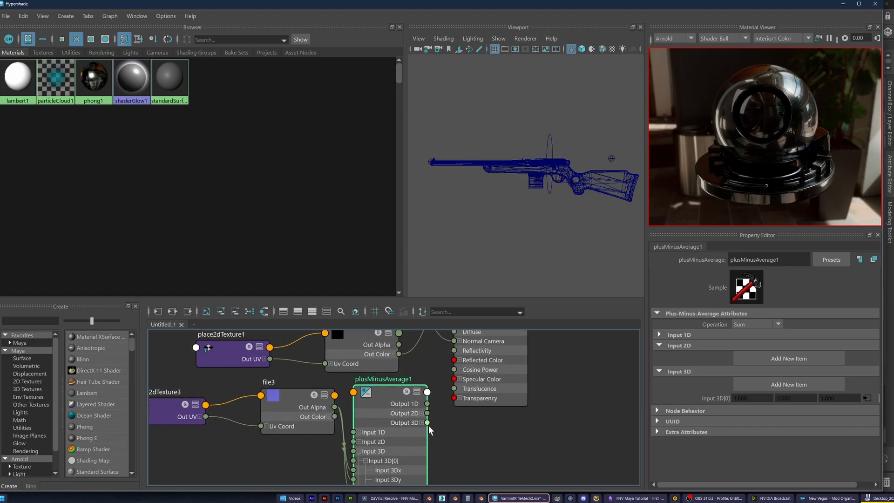
left_click_drag(428, 424, 454, 379)
left_click(875, 8)
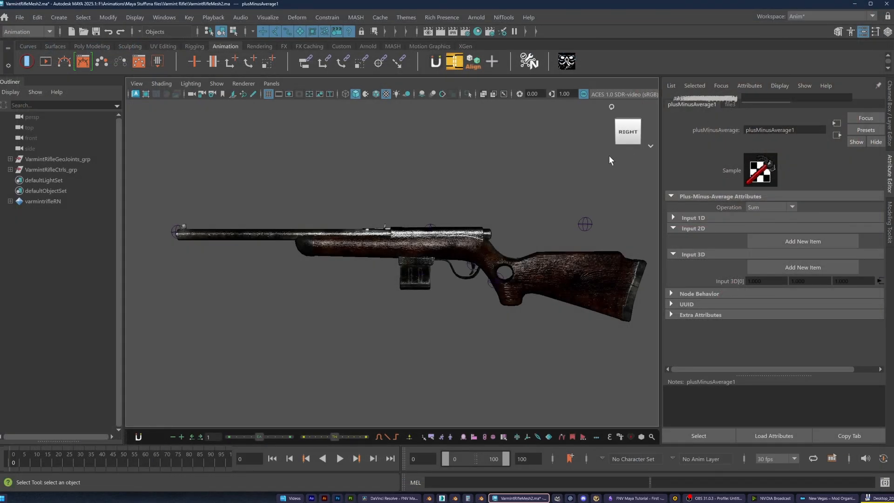
left_click_drag(481, 262, 176, 235, "alt")
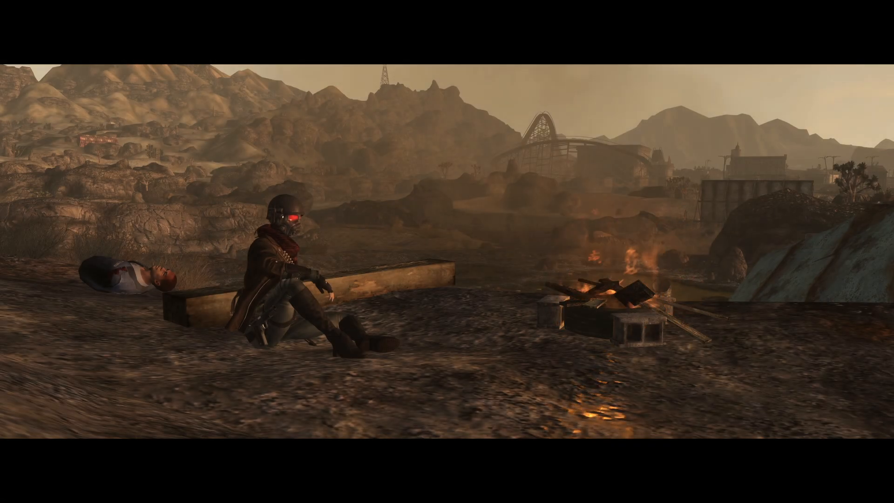